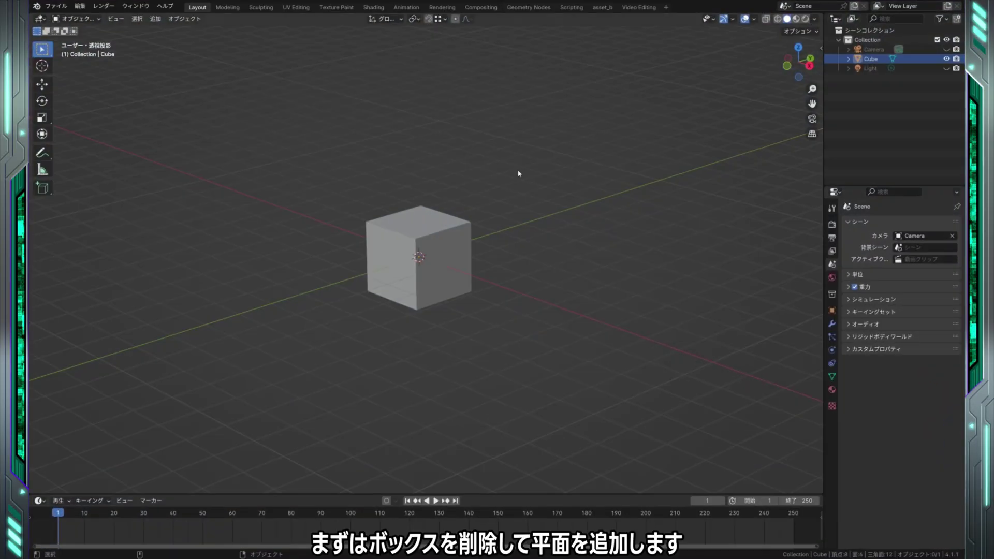
Step: Delete the default cube and add a plane at the scene origin
left_click(430, 222)
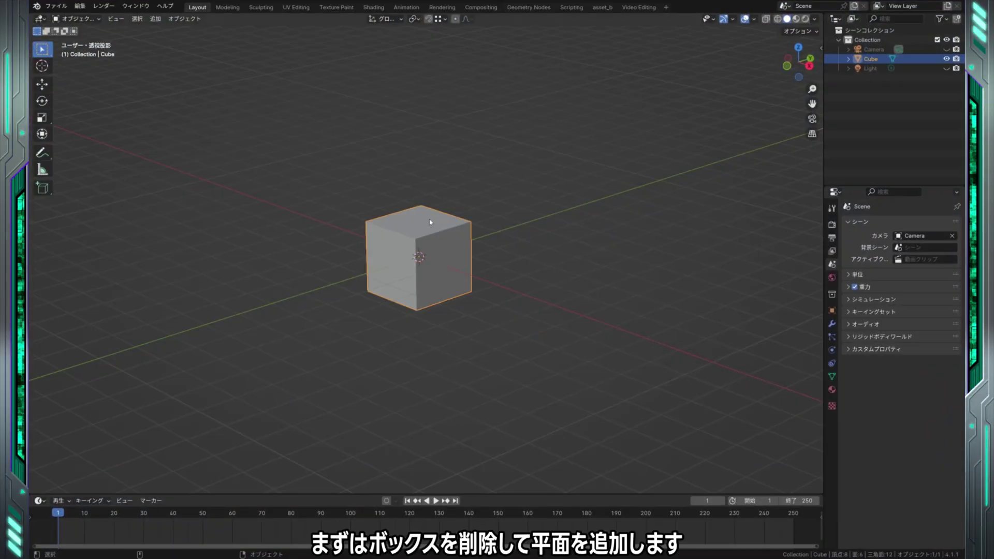
key("x")
left_click(430, 220)
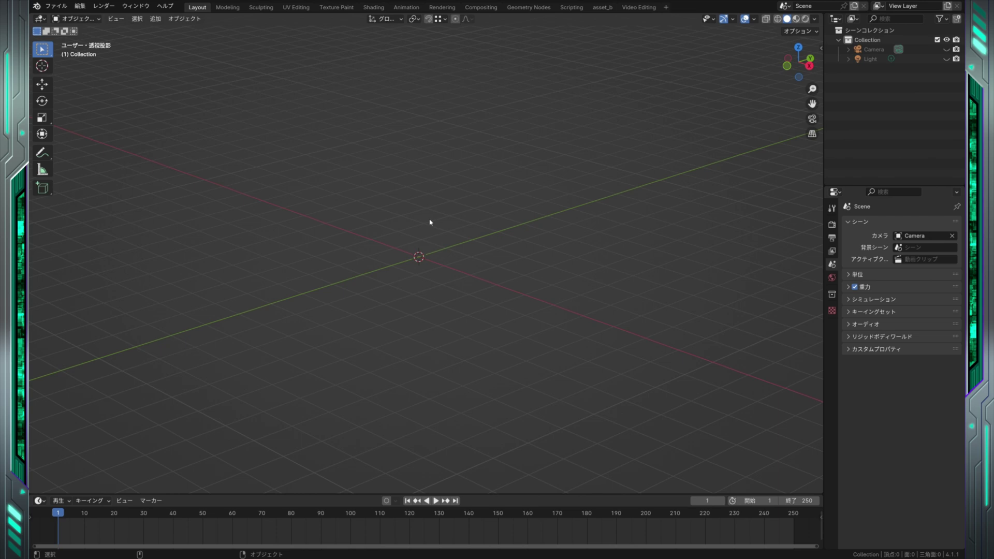
left_click(157, 19)
mouse_move(172, 29)
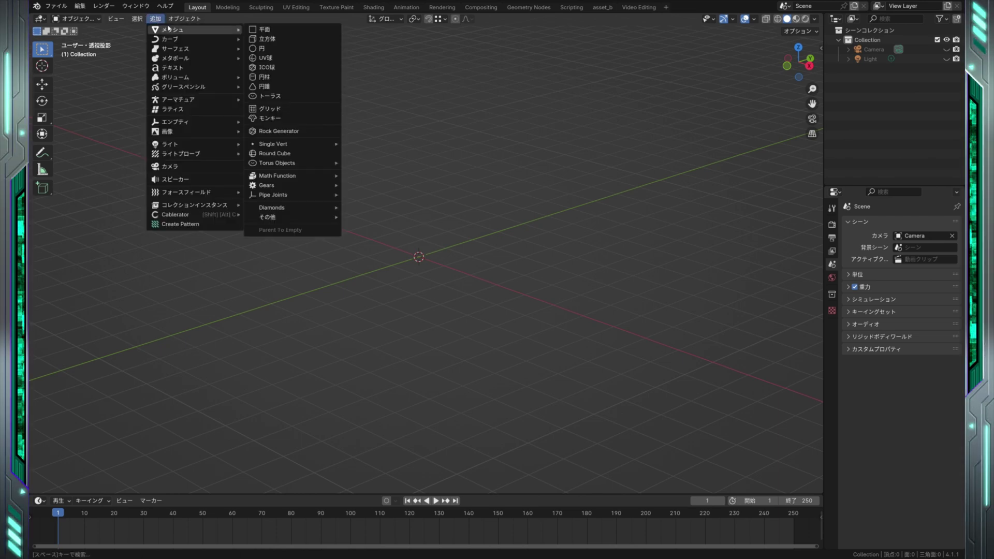
left_click(269, 29)
scroll(441, 254, "up", 5)
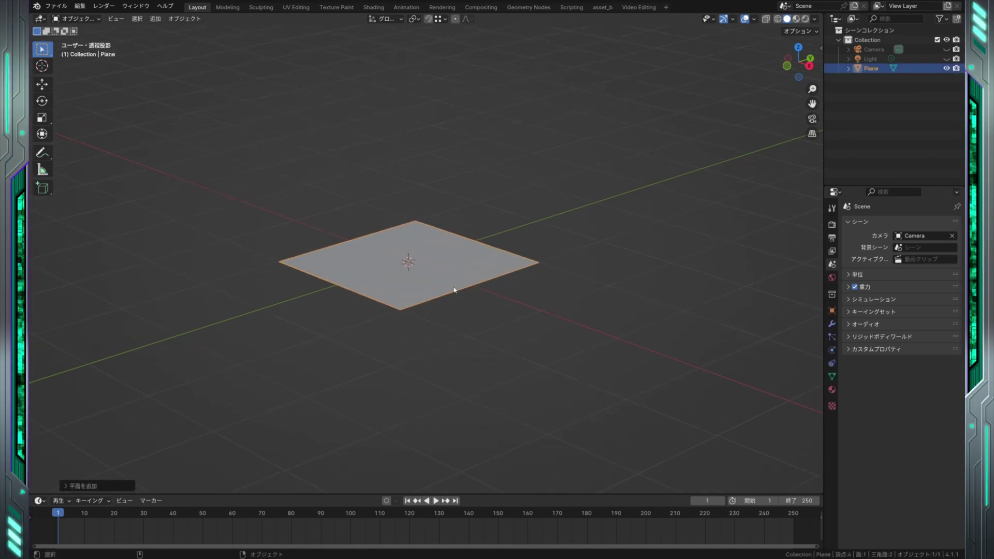
scroll(455, 289, "up", 3)
mouse_move(679, 277)
middle_mouse_down()
mouse_move(562, 349)
mouse_move(599, 348)
middle_mouse_up()
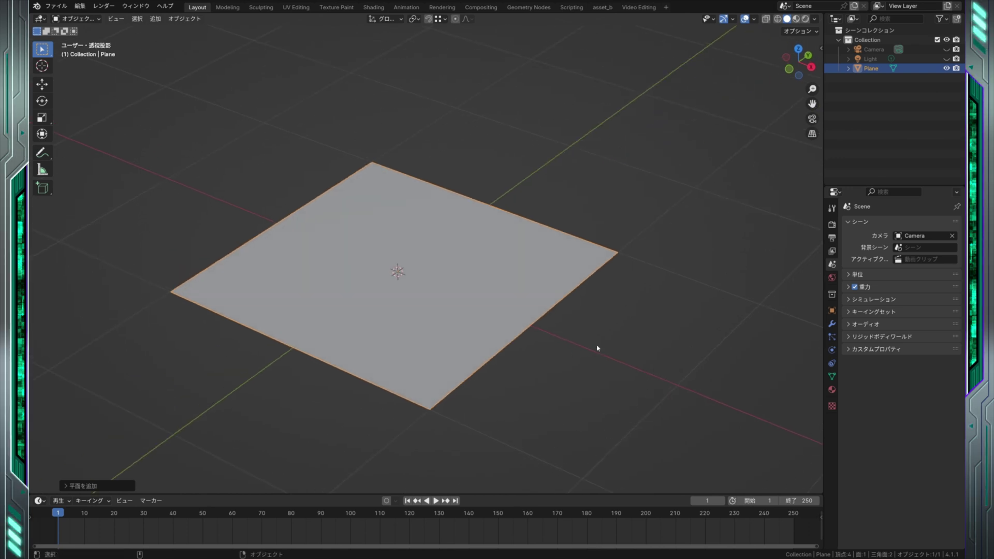
Step: Give the plane a Geometry Nodes modifier with a new node group
left_click(832, 324)
left_click(862, 223)
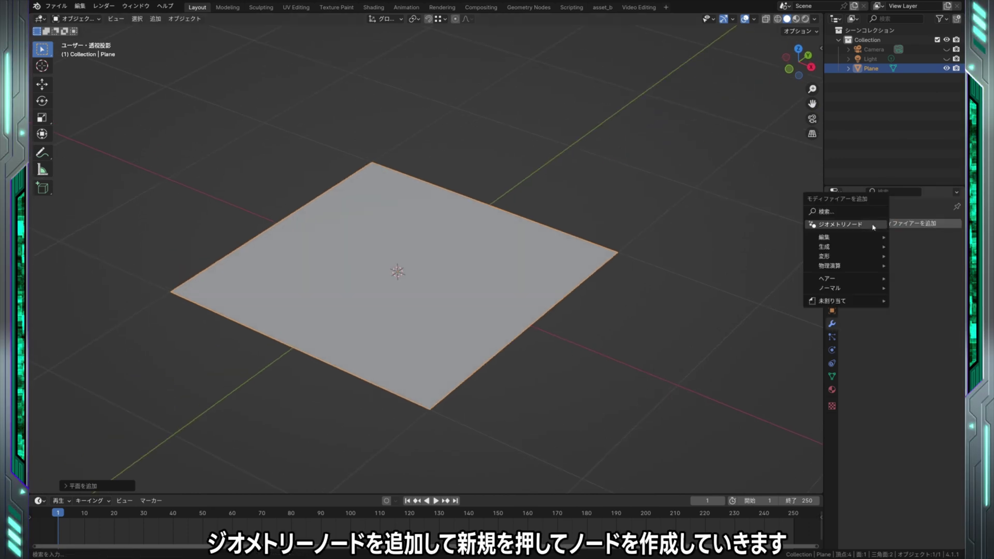
left_click(861, 224)
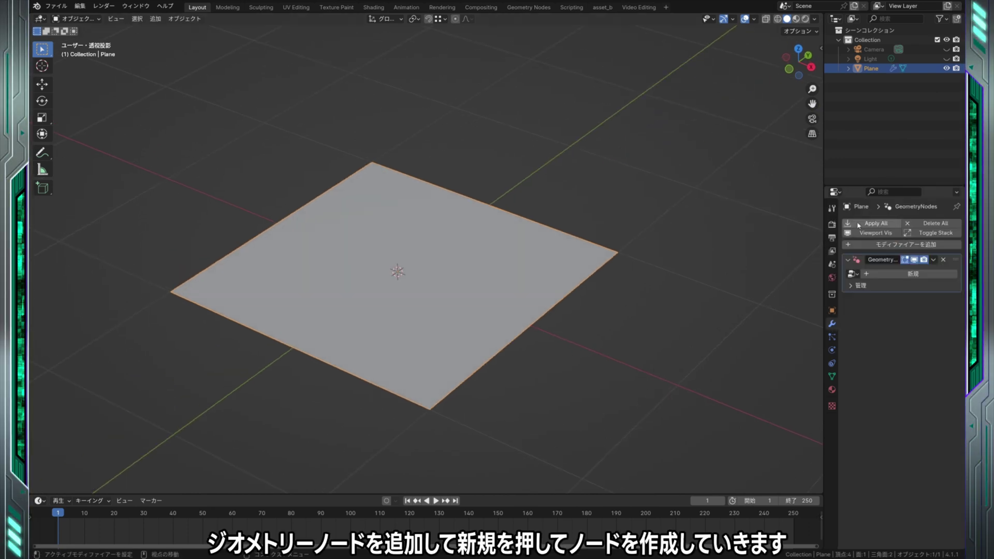
left_click(900, 278)
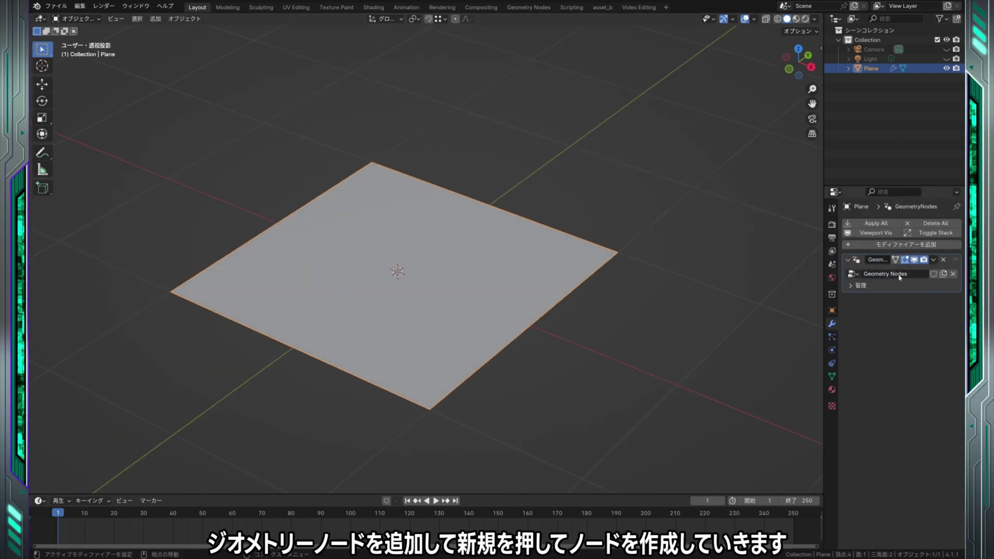
Step: Switch to the Geometry Nodes workspace and frame the node tree
left_click(518, 7)
scroll(632, 186, "up", 2)
scroll(633, 187, "up", 2)
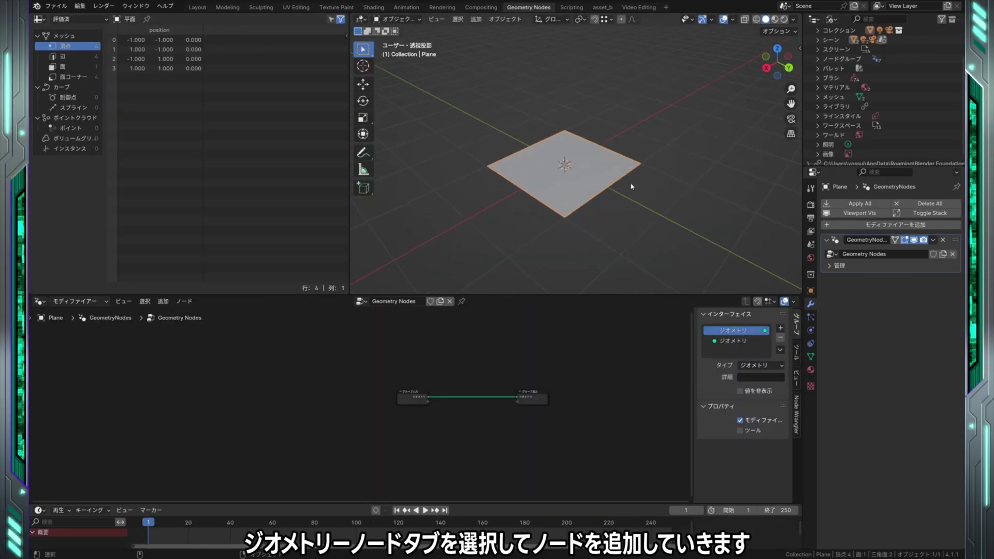
scroll(612, 214, "up", 4)
scroll(616, 214, "up", 1)
scroll(617, 213, "down", 2)
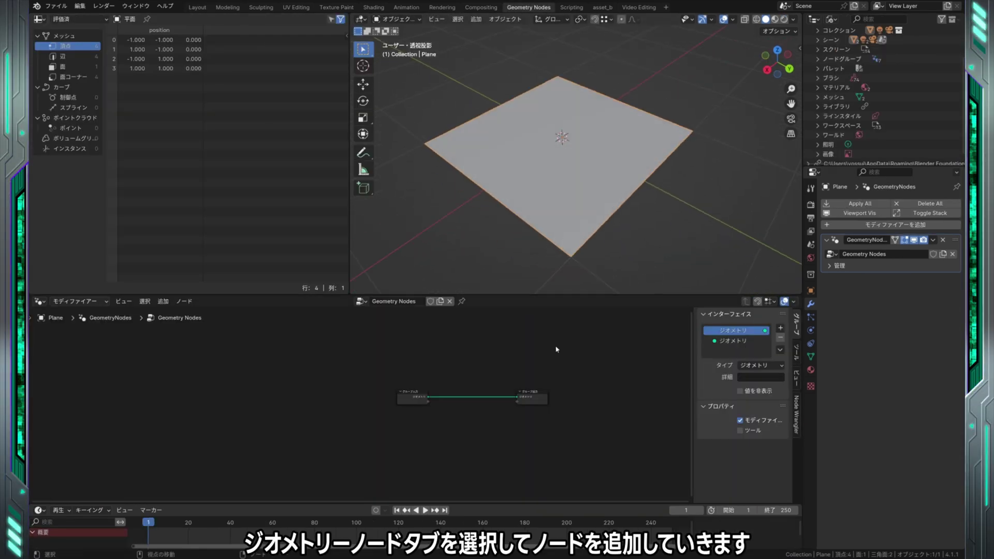
mouse_move(471, 377)
middle_mouse_down()
mouse_move(395, 386)
mouse_move(362, 365)
middle_mouse_up()
scroll(395, 386, "up", 1)
scroll(399, 384, "up", 2)
Step: Insert a Distribute Points on Faces node between group input and output, shifting inputs left
left_click(163, 301)
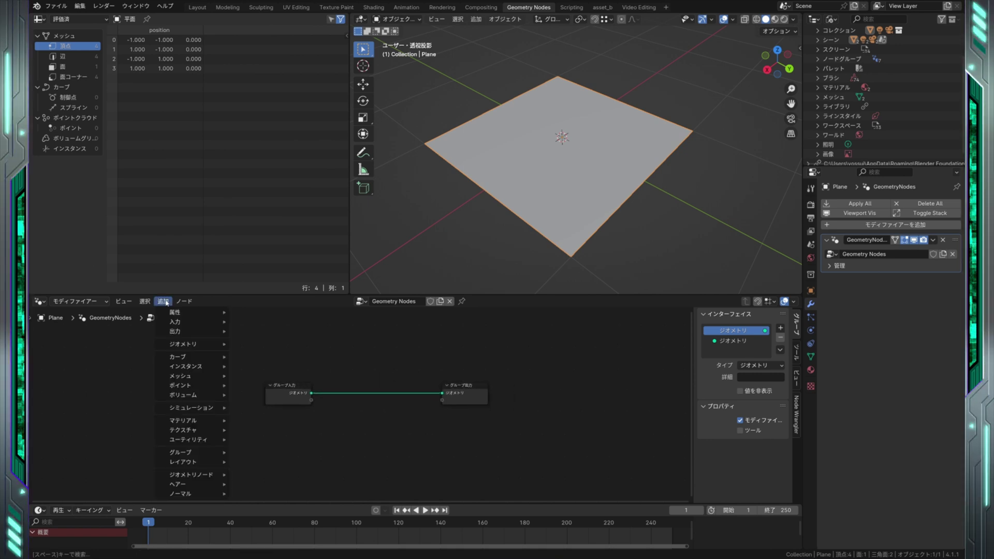
mouse_move(191, 385)
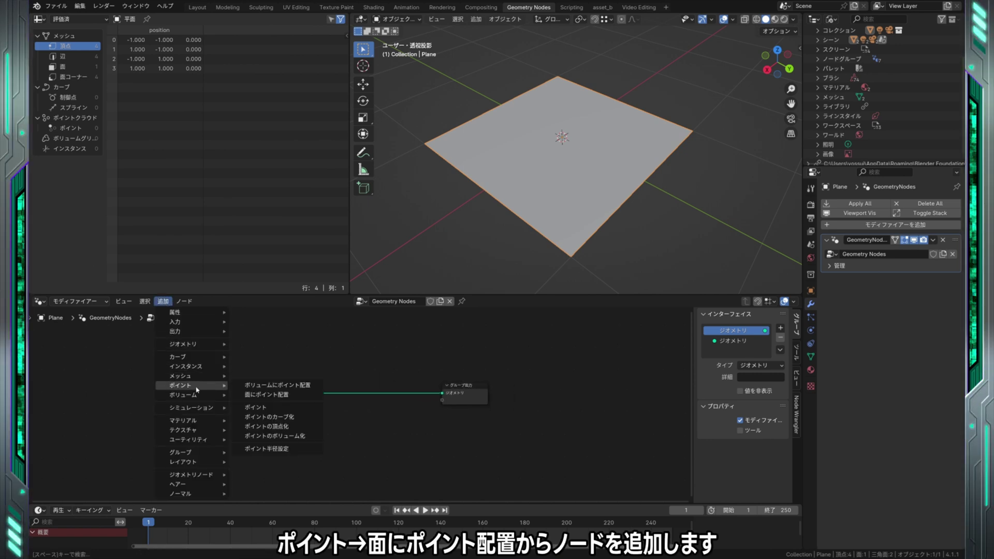
left_click(293, 394)
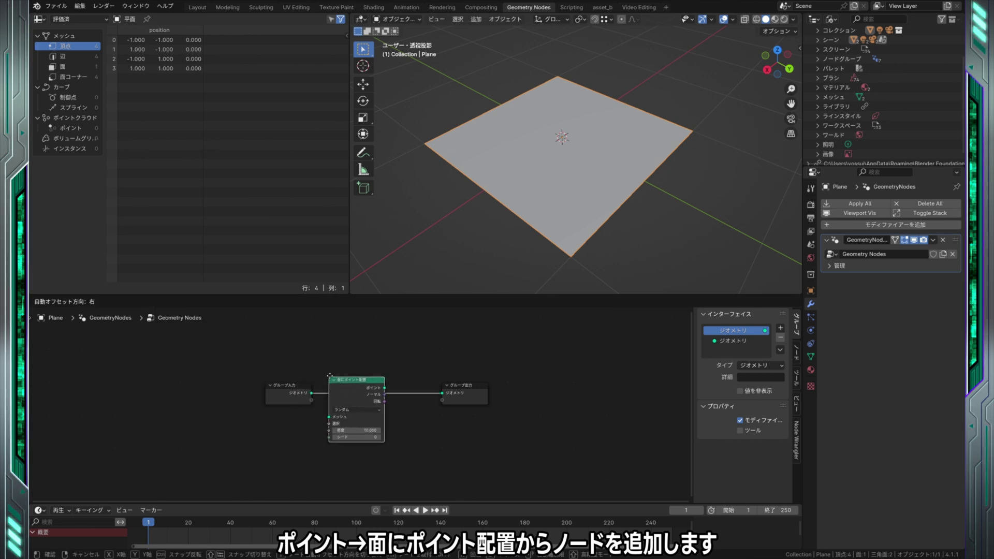
left_click(335, 377)
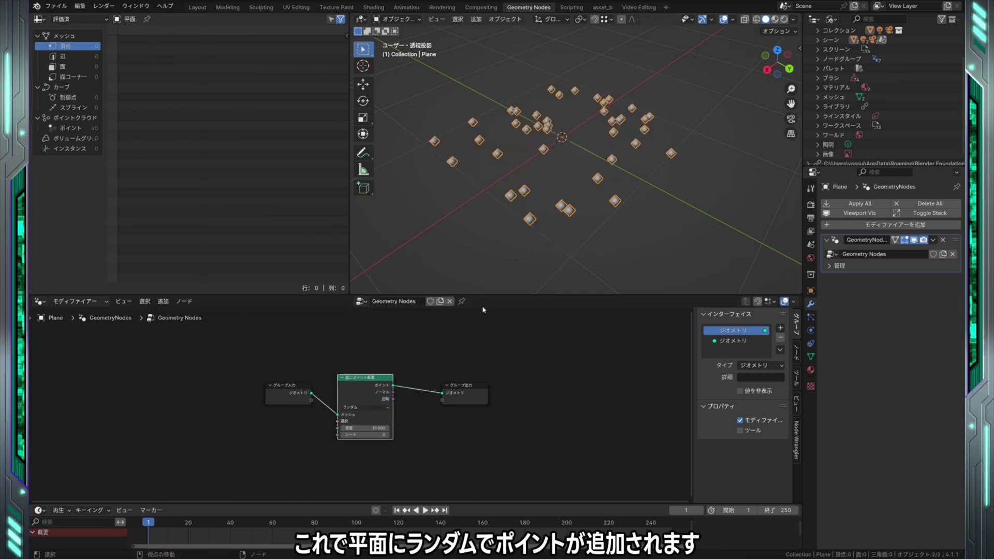
middle_click_drag(572, 204, 487, 223)
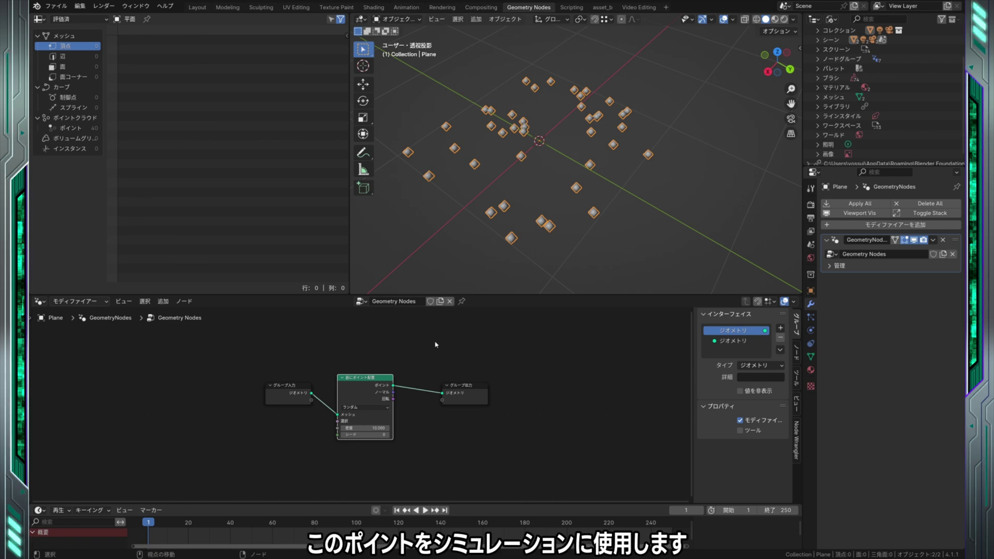
left_click_drag(425, 356, 294, 444)
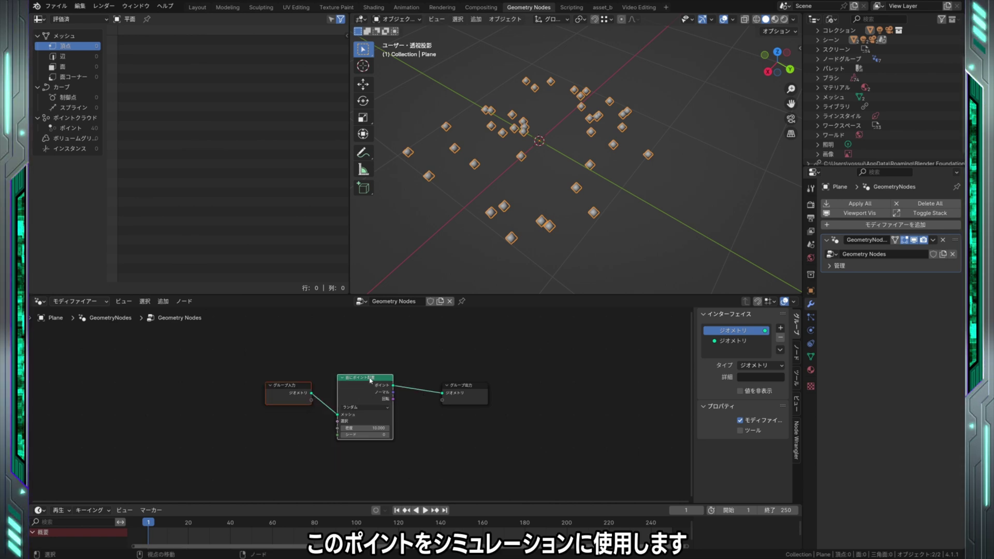
left_click_drag(370, 380, 241, 383)
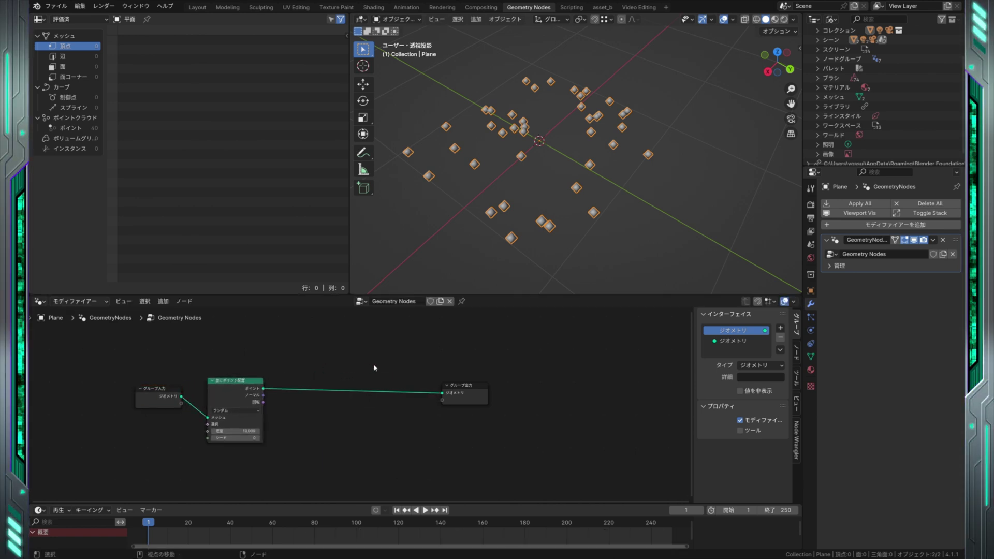
Step: Add a Simulation Zone, feed the scattered points into its Geometry input, and widen it
left_click(163, 303)
mouse_move(191, 409)
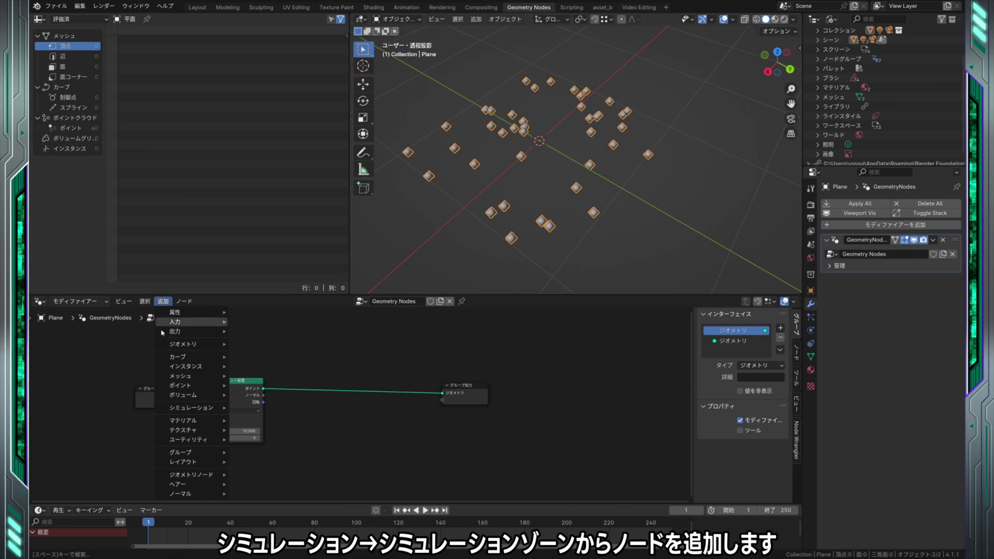
left_click(275, 408)
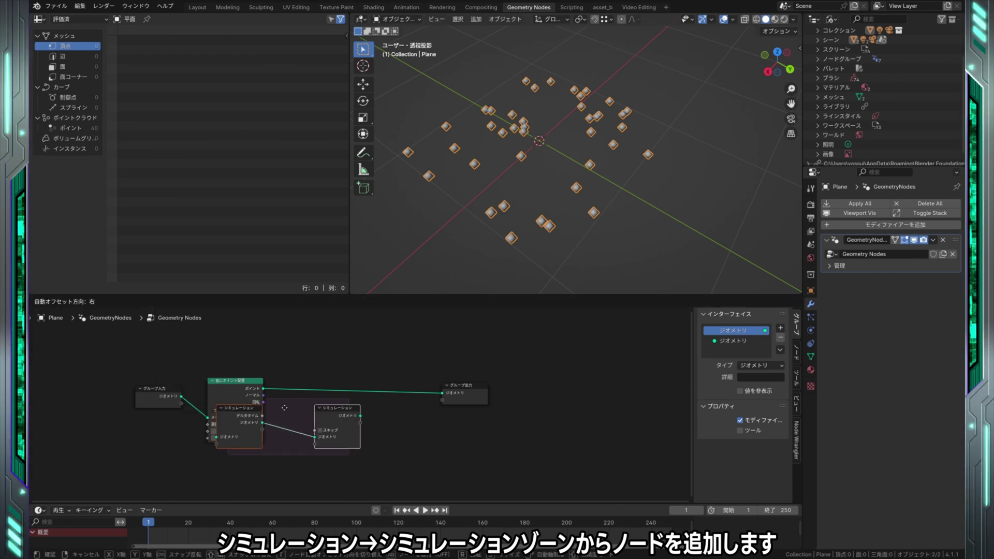
left_click(336, 378)
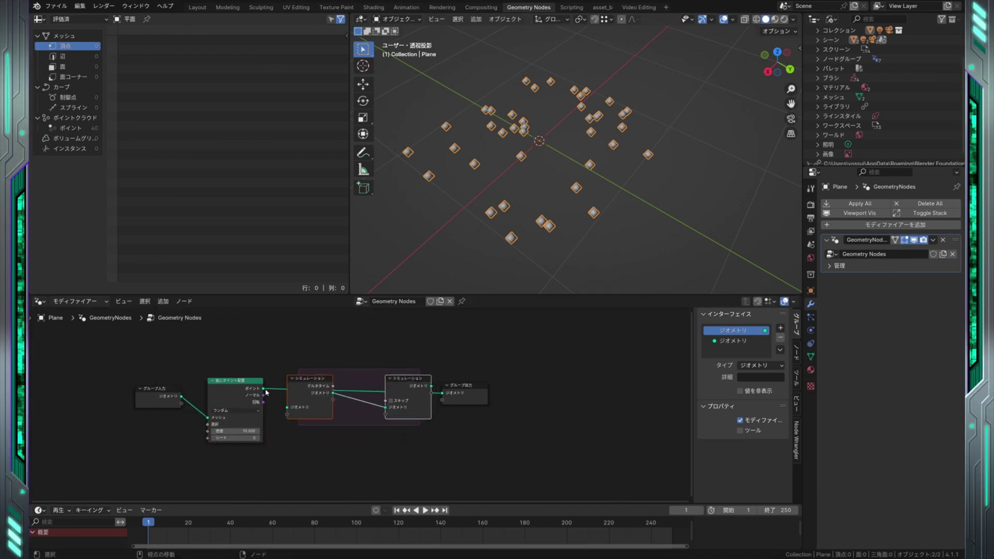
left_click_drag(267, 392, 287, 414)
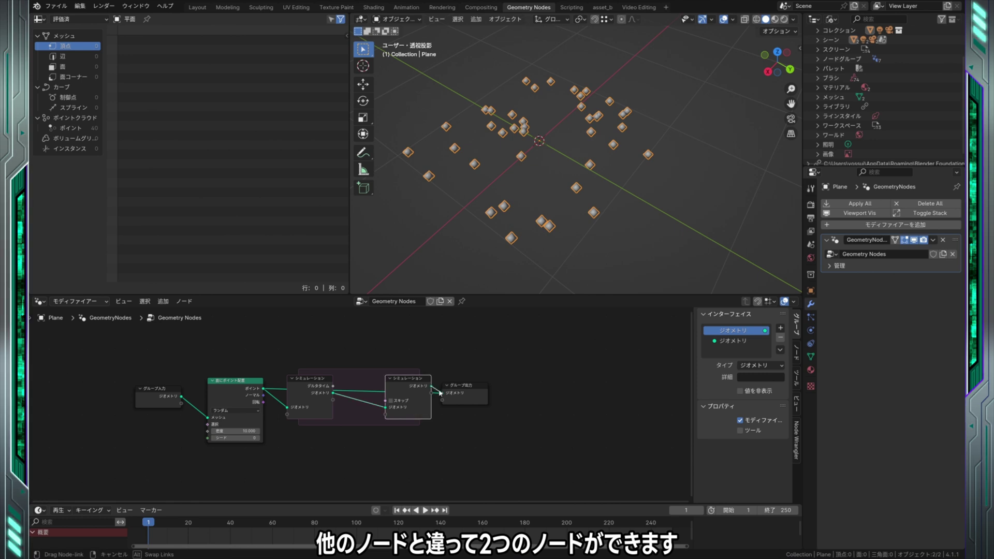
left_click_drag(475, 384, 515, 389)
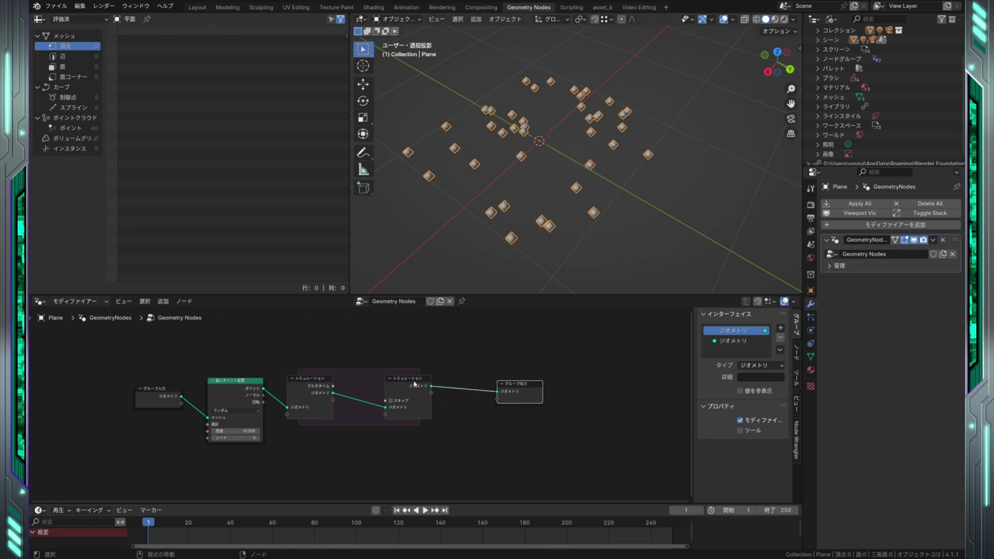
mouse_move(414, 384)
left_mouse_down()
mouse_move(563, 370)
mouse_move(552, 377)
left_mouse_up()
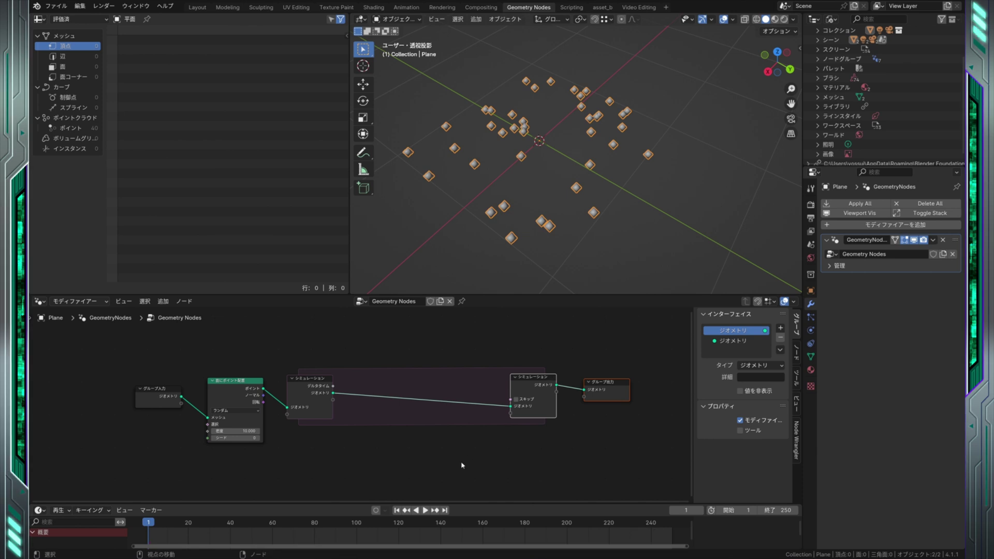
middle_click_drag(457, 452, 394, 444)
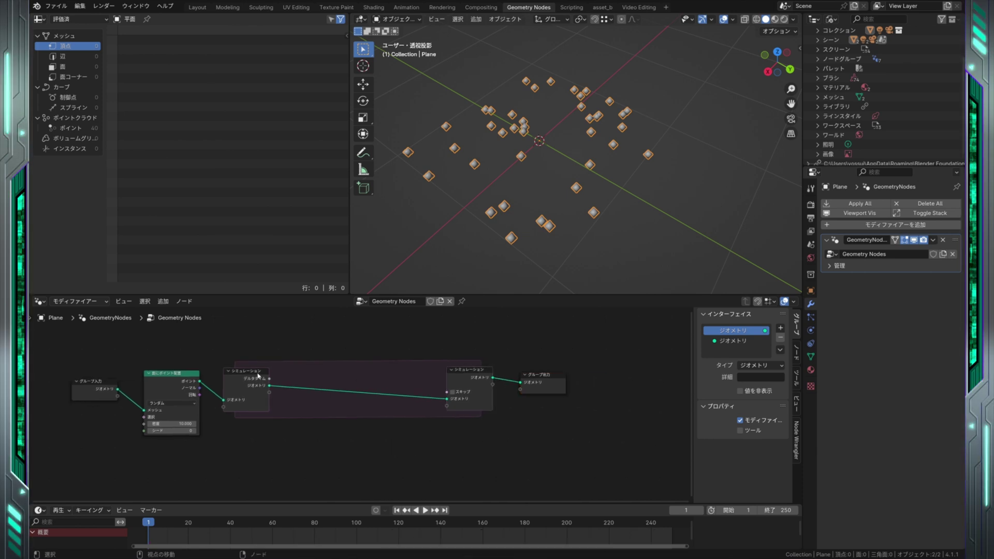
left_click(259, 377)
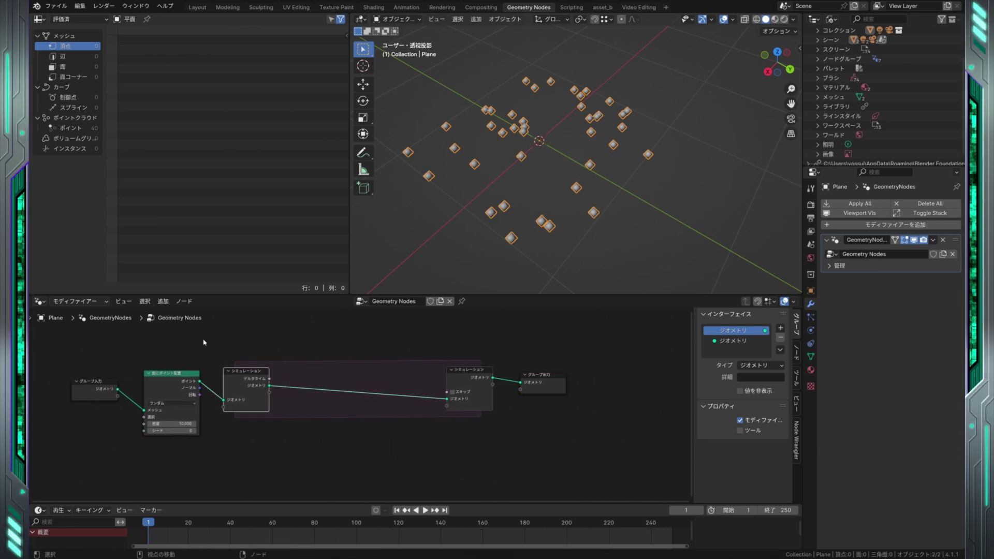
Step: Place a Set Position node inside the Simulation Zone
left_click(163, 301)
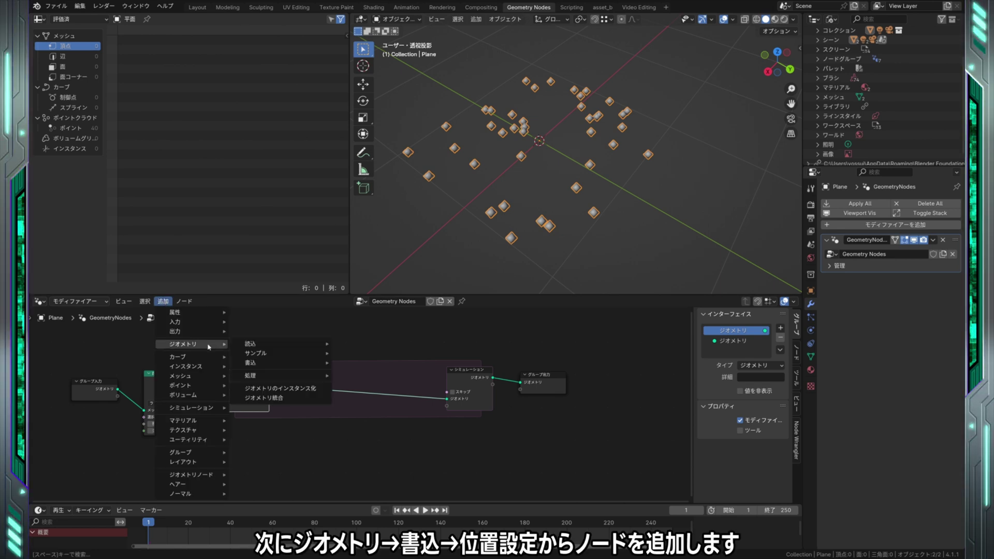
left_click(370, 373)
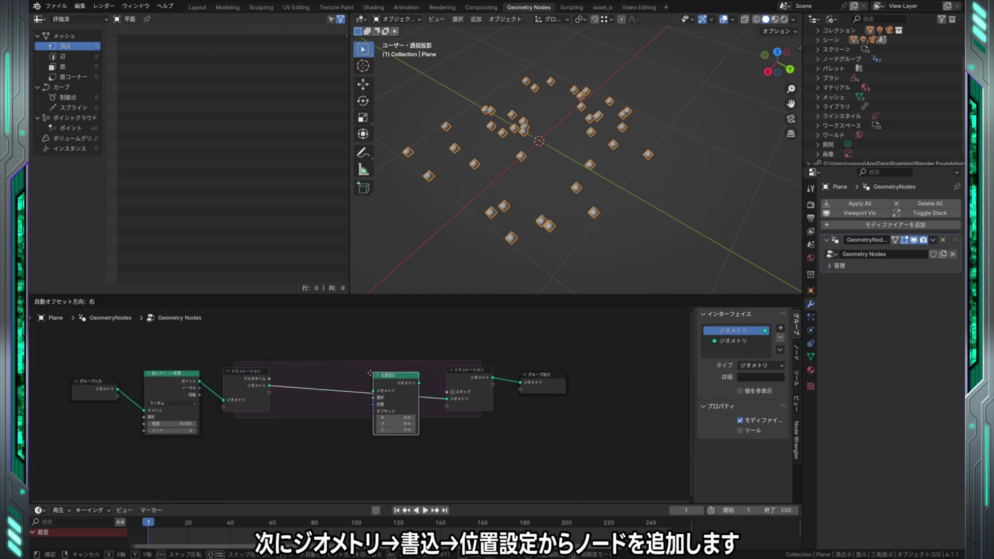
left_click(346, 372)
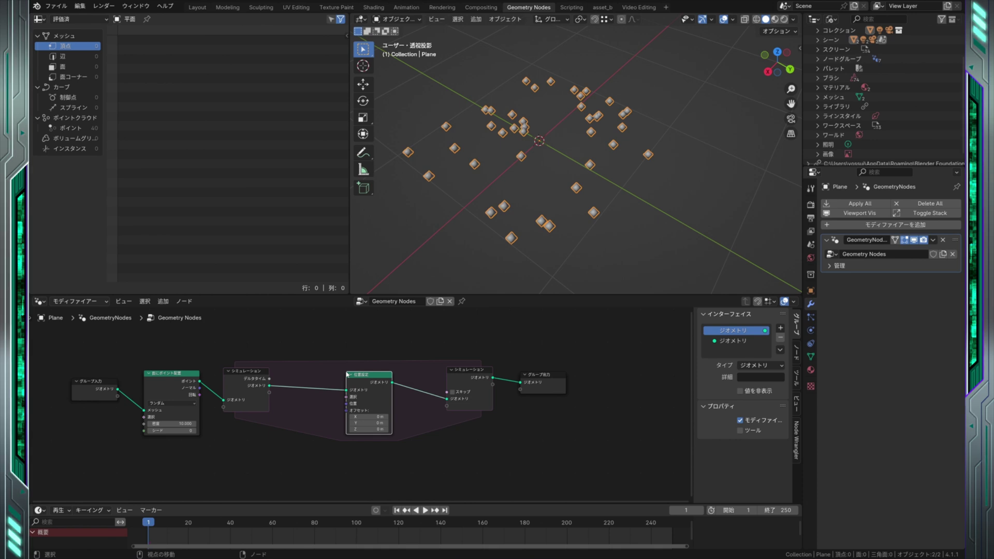
left_click_drag(347, 373, 355, 352)
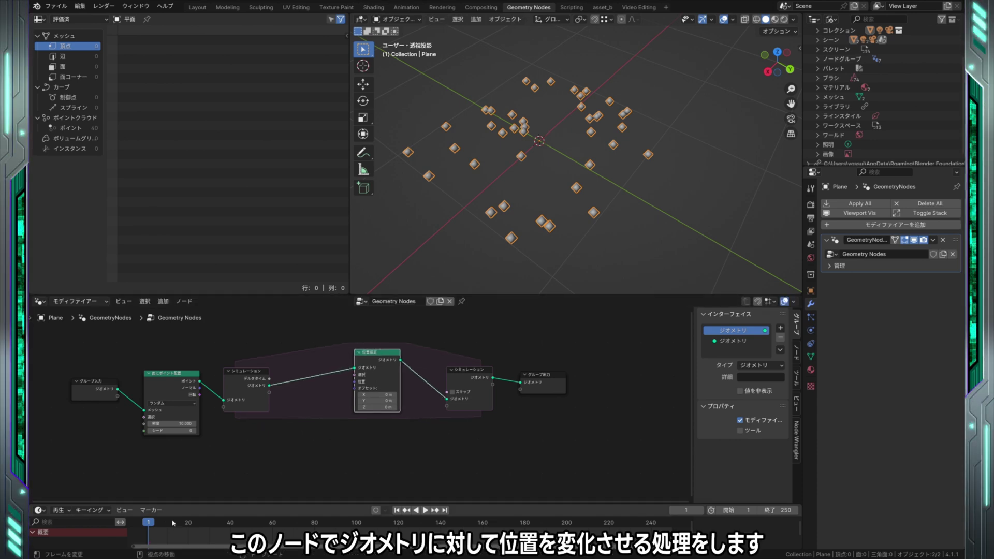
Step: Preview the simulation playback, then stop it back at frame 1
left_click_drag(151, 525, 150, 533)
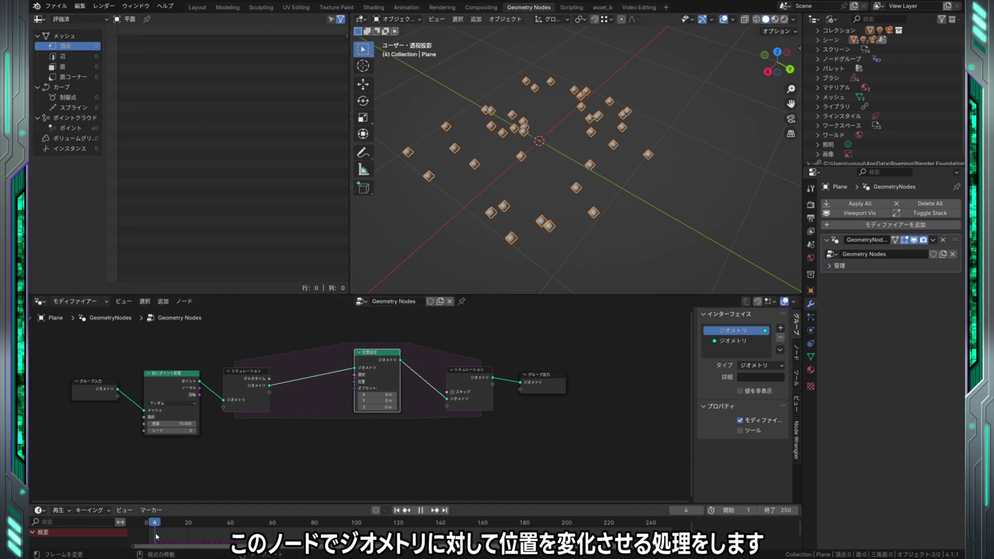
key("space")
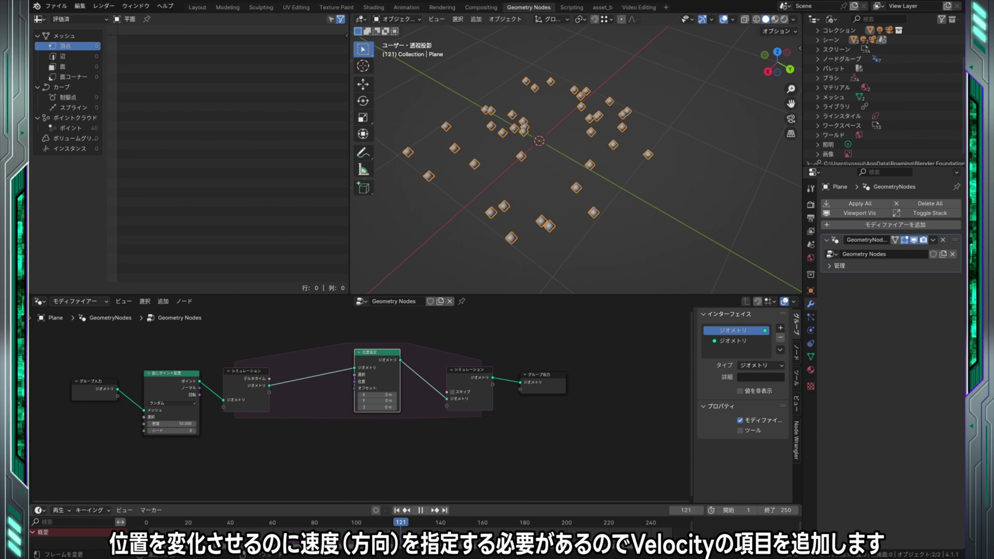
key("shift+Left")
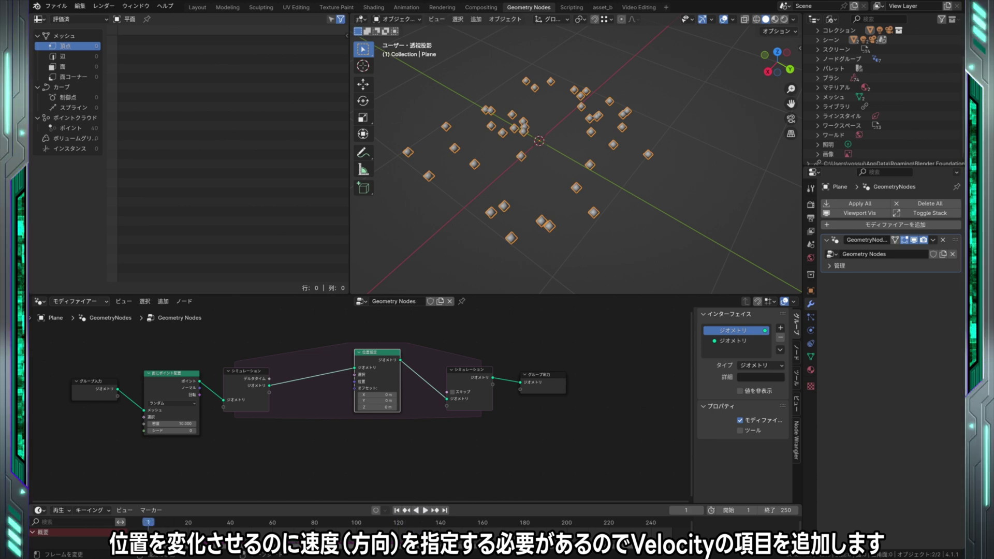
key("space")
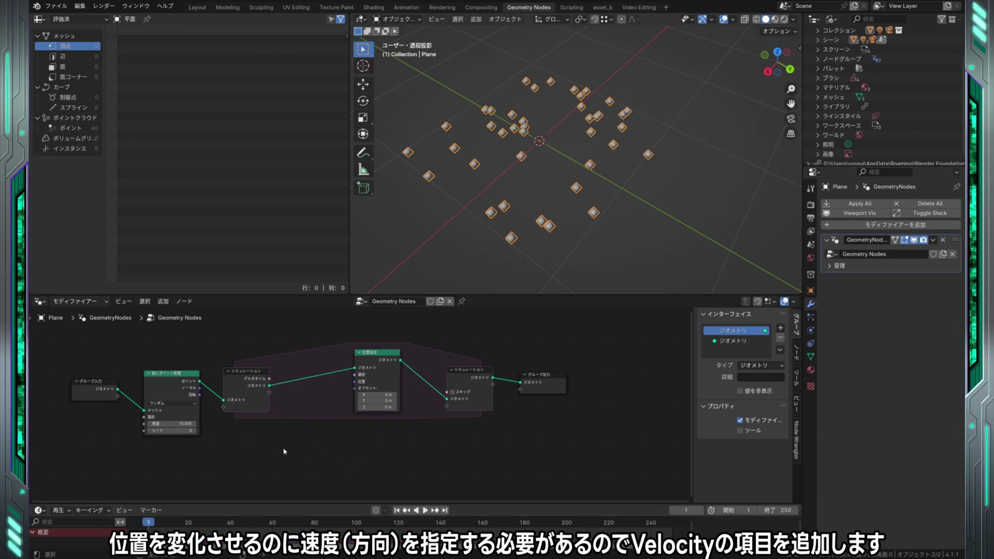
Step: Add a Vector simulation state named Velocity to the Simulation Input
left_click(265, 402)
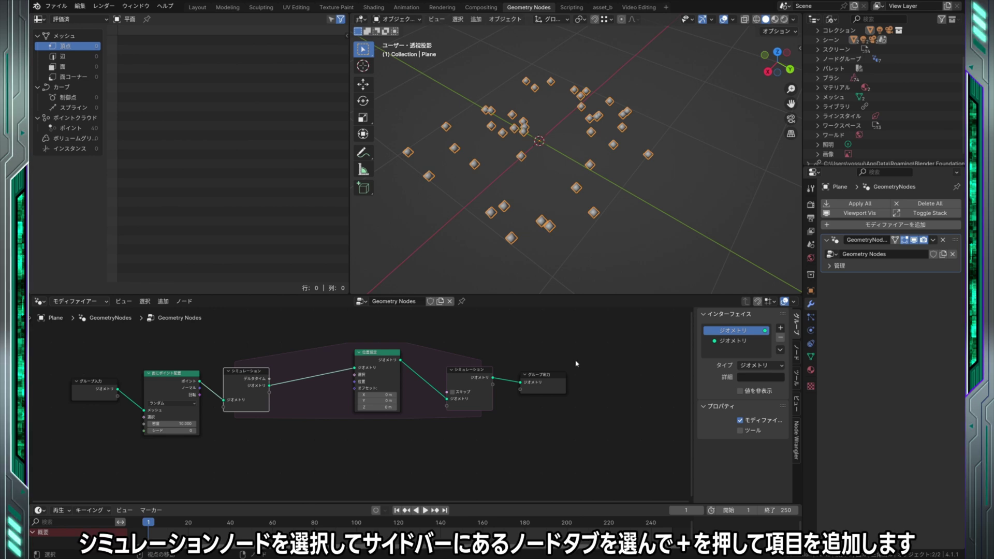
left_click(798, 351)
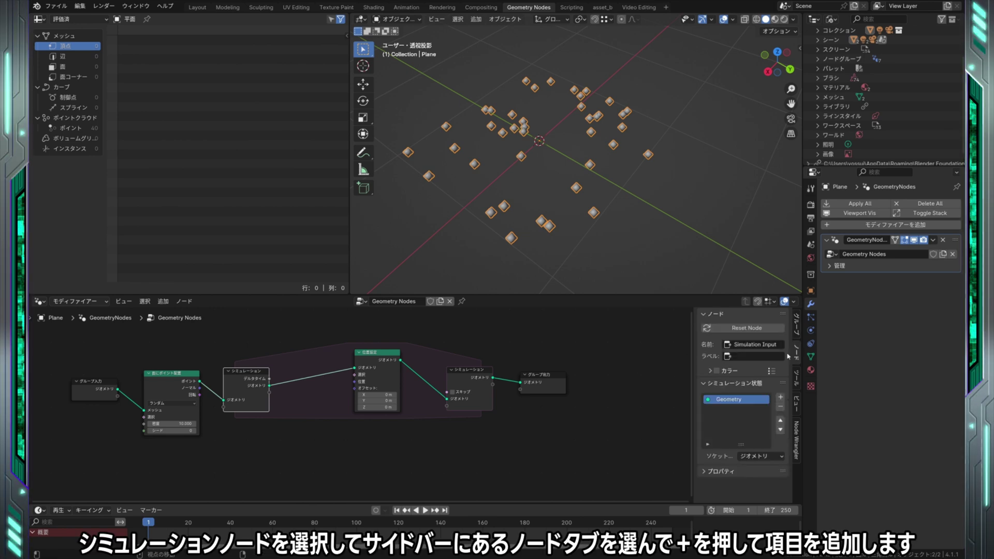
left_click(781, 398)
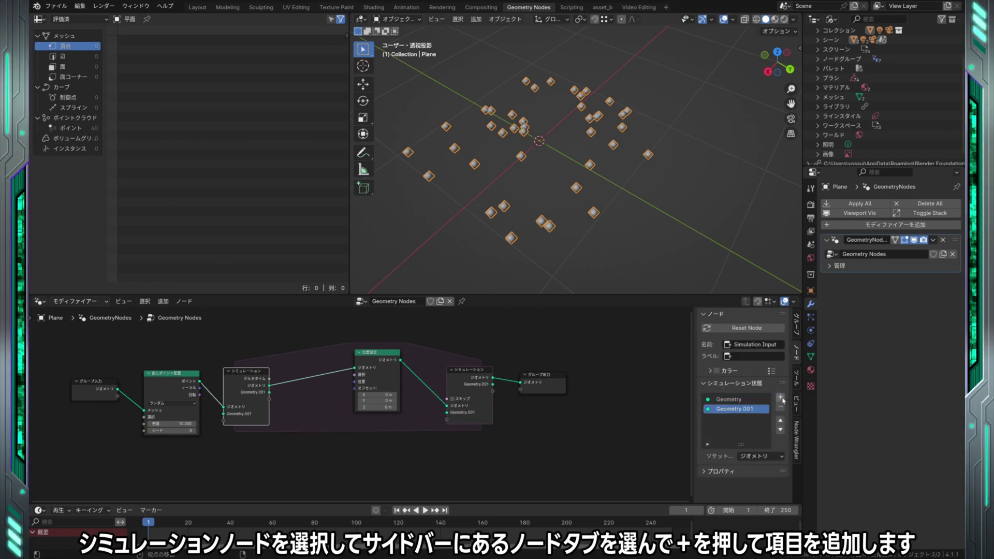
left_click(761, 457)
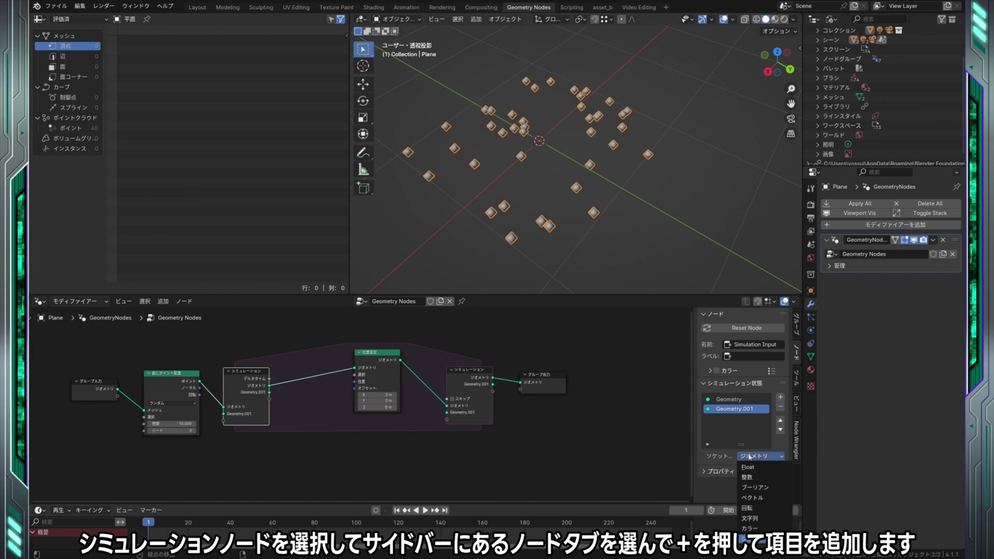
left_click(755, 498)
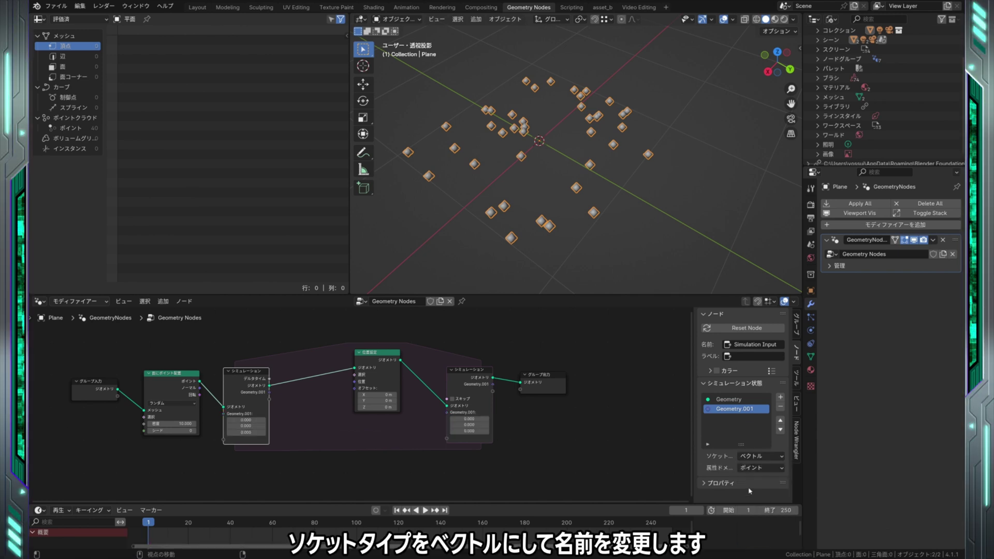
double_click(733, 411)
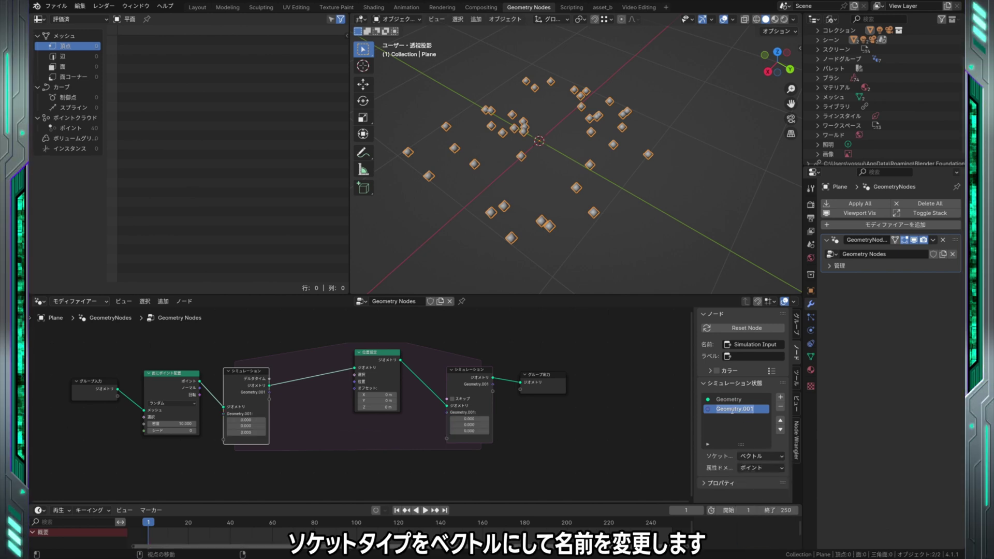
type("Velocity")
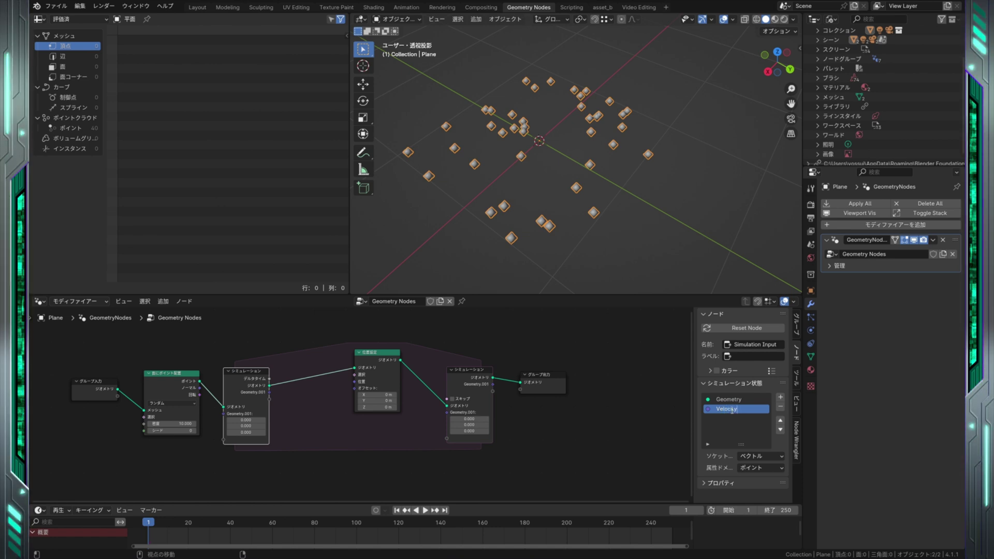
key("Return")
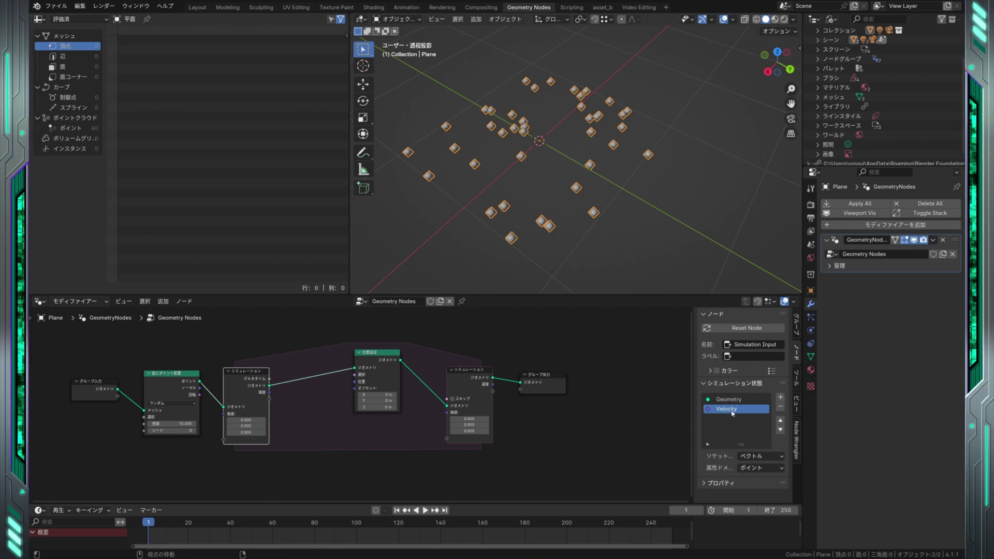
Step: Link Velocity to Set Position's Offset and the Simulation Output, then play
left_click(579, 458)
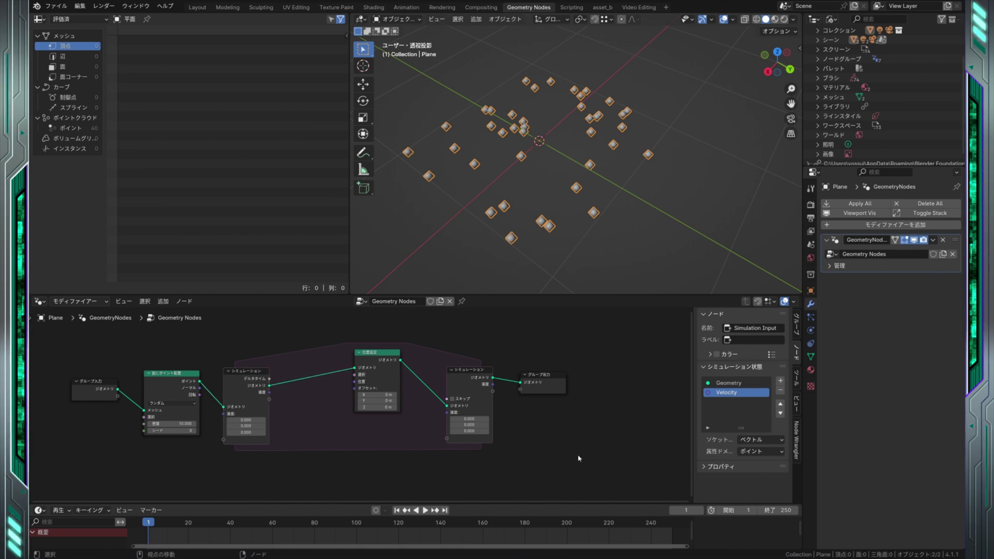
left_click_drag(269, 392, 354, 388)
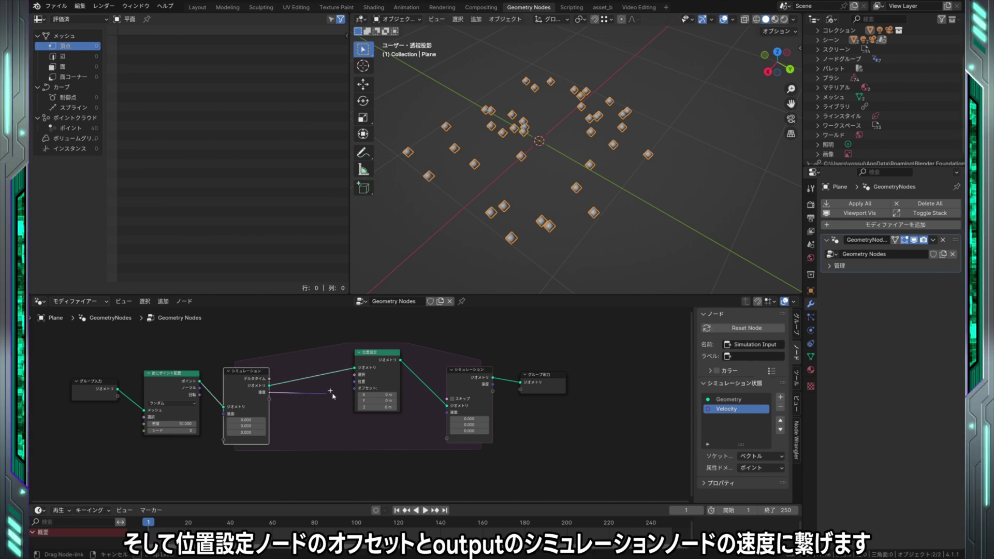
left_click(281, 396)
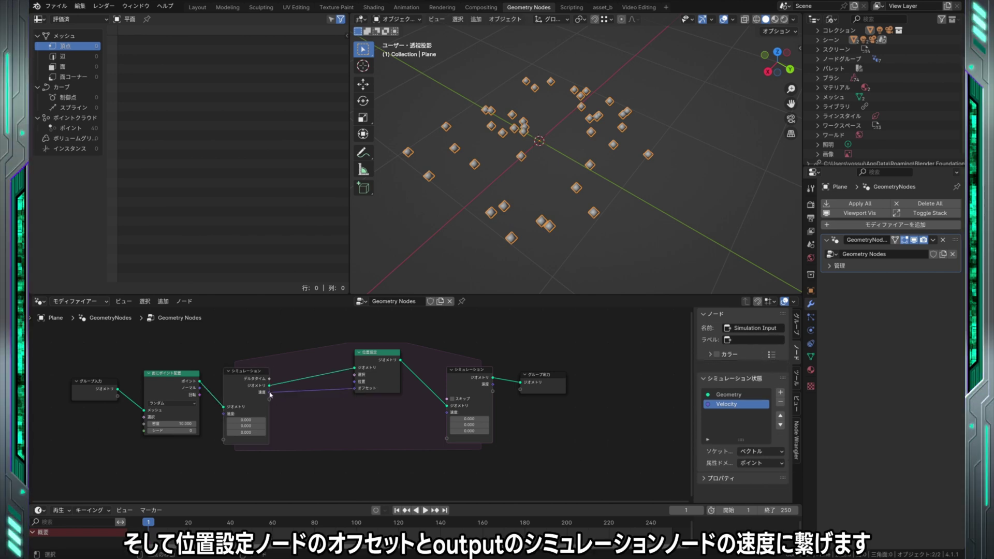
left_click_drag(270, 393, 447, 413)
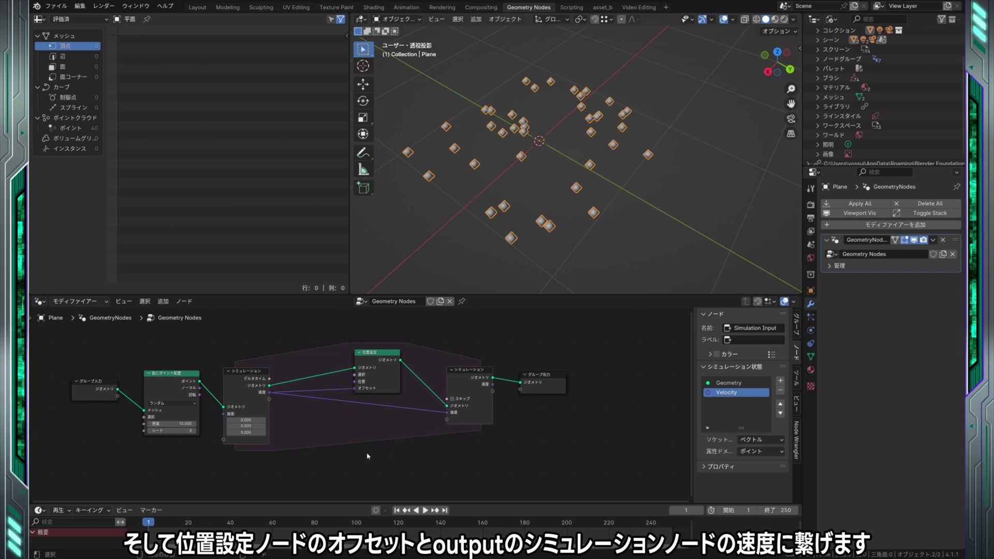
left_click(424, 511)
type("0.500")
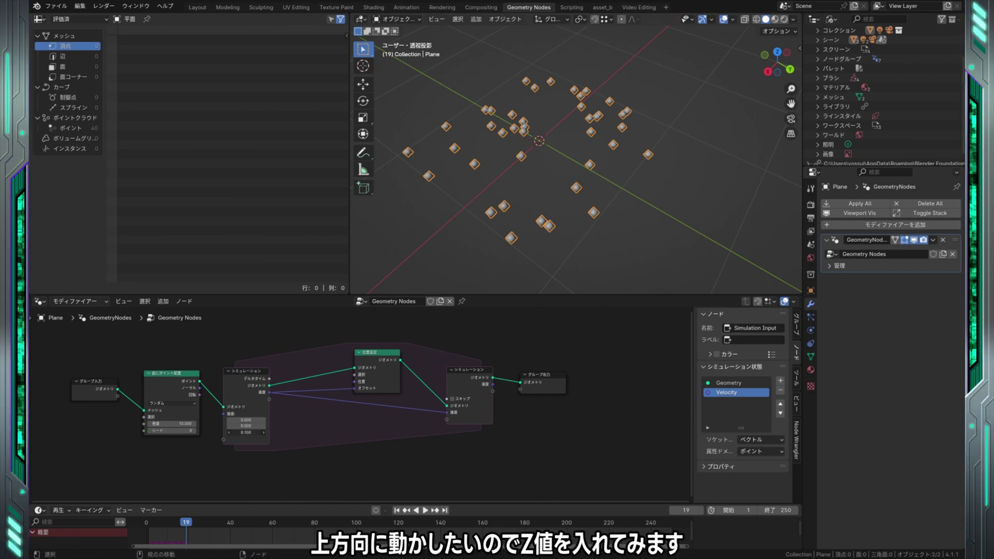
Step: Play the simulation, orbit to watch the points rise, then replay from frame 1
key("space")
left_click(147, 529)
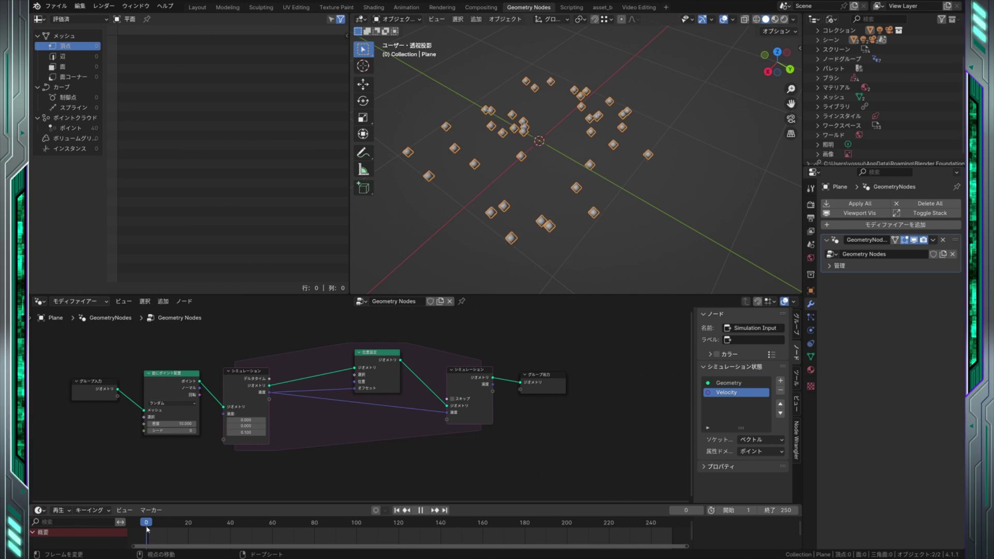
key("space")
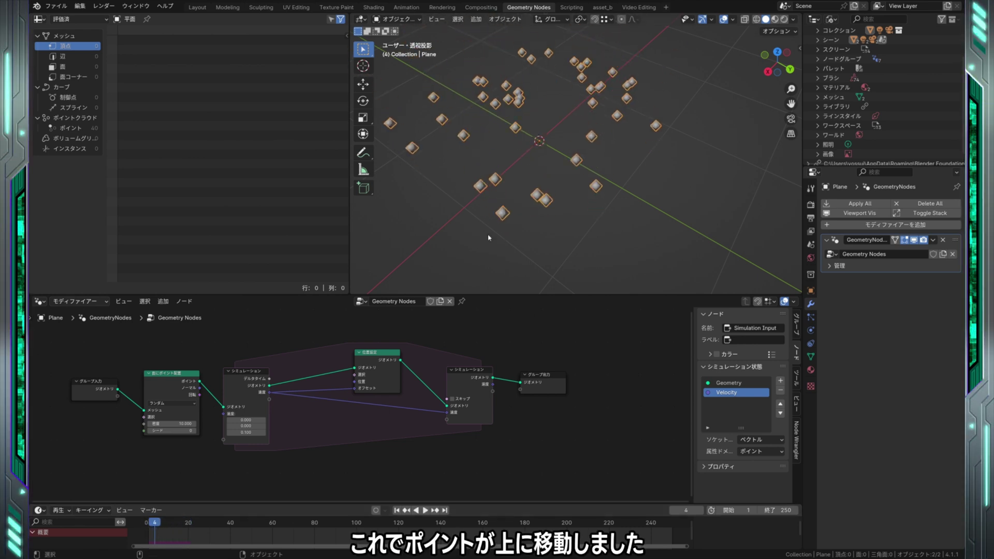
scroll(507, 228, "down", 4)
mouse_move(518, 252)
middle_mouse_down()
mouse_move(539, 218)
mouse_move(513, 207)
middle_mouse_up()
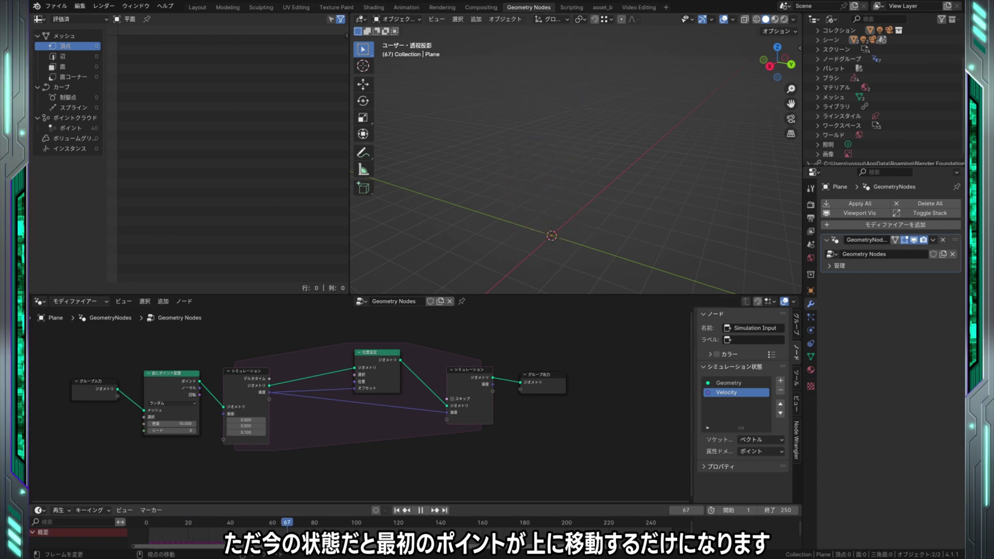
key("space")
key("shift+Left")
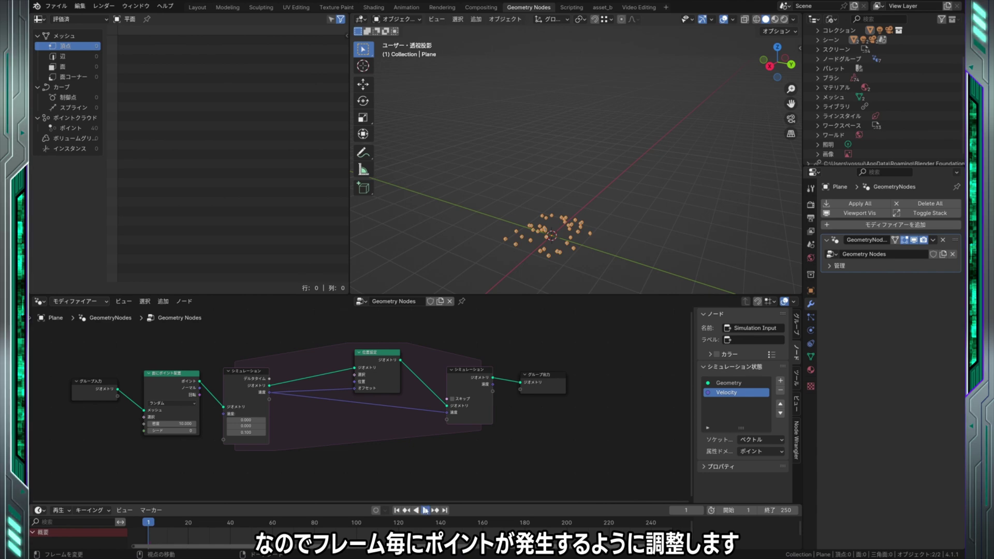
left_click(425, 510)
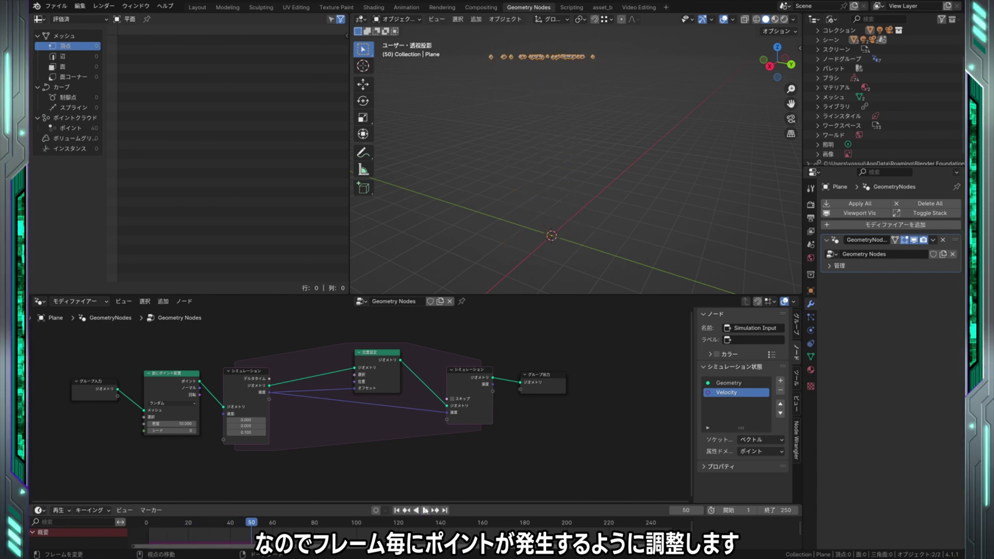
Step: Merge simulation geometry and freshly distributed points with a Join Geometry node into Set Position
left_click(163, 301)
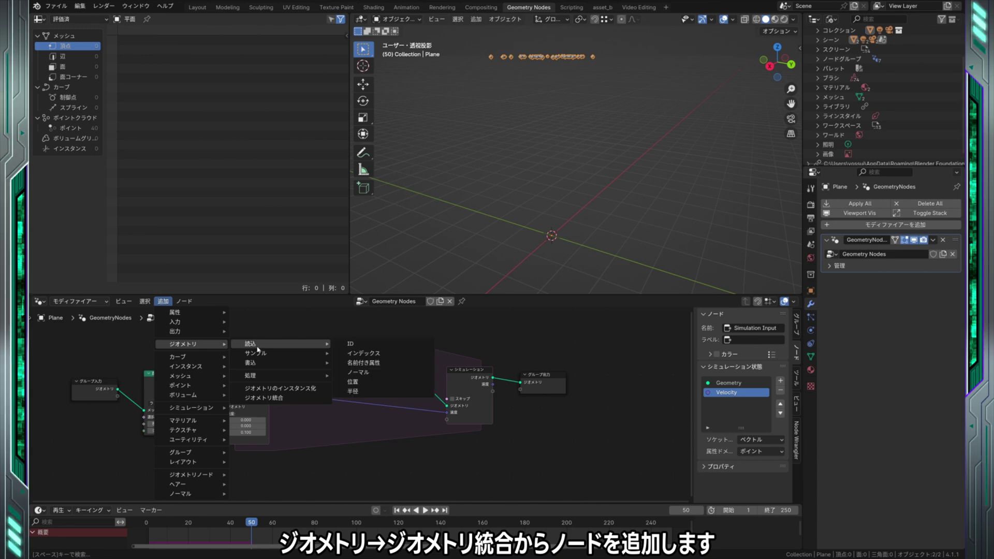
left_click(264, 398)
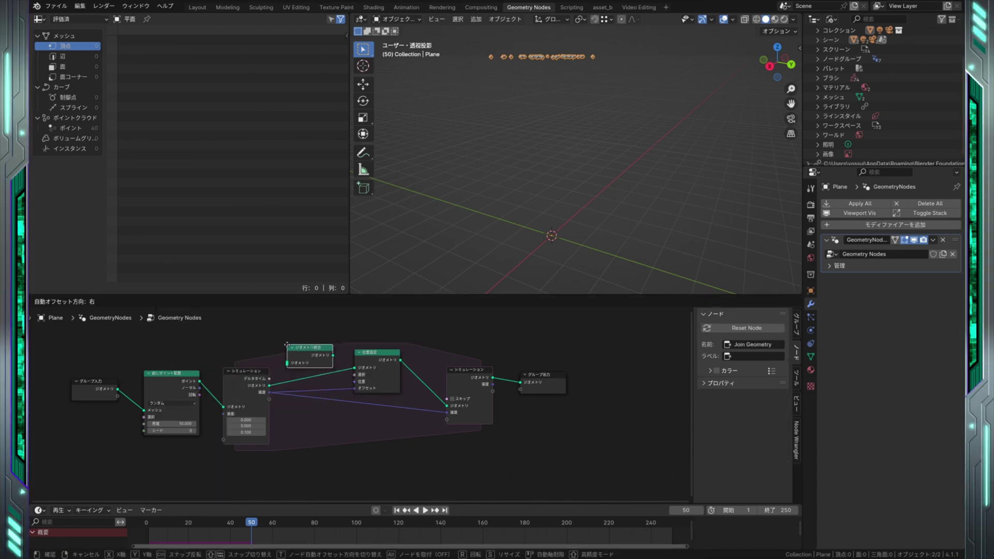
left_click(285, 348)
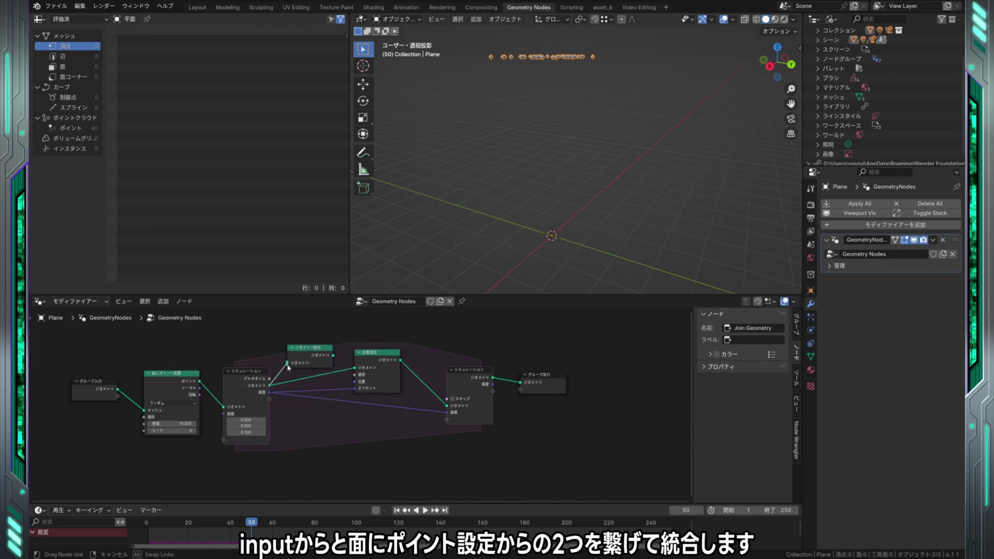
mouse_move(270, 387)
left_mouse_down()
mouse_move(288, 363)
mouse_move(354, 368)
left_mouse_up()
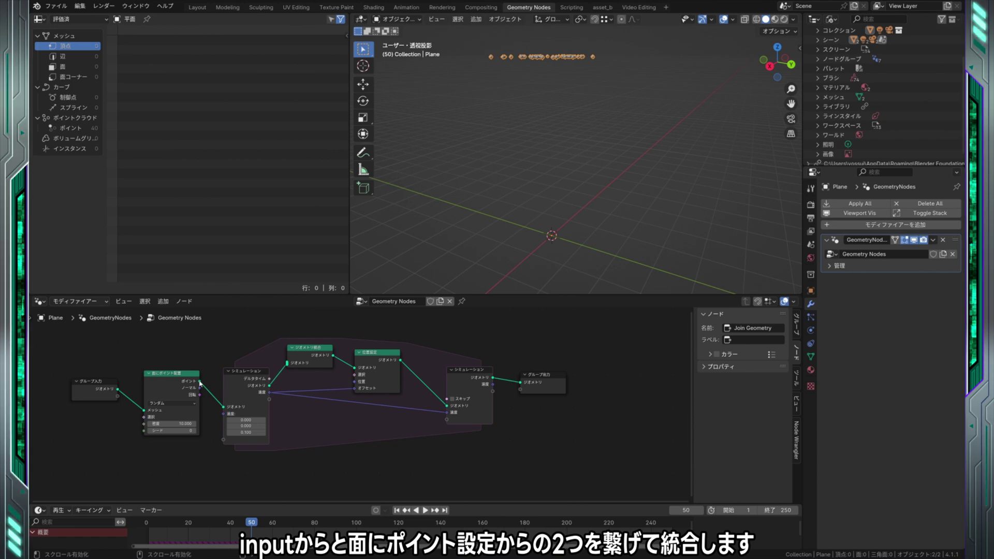
left_click_drag(200, 382, 289, 366)
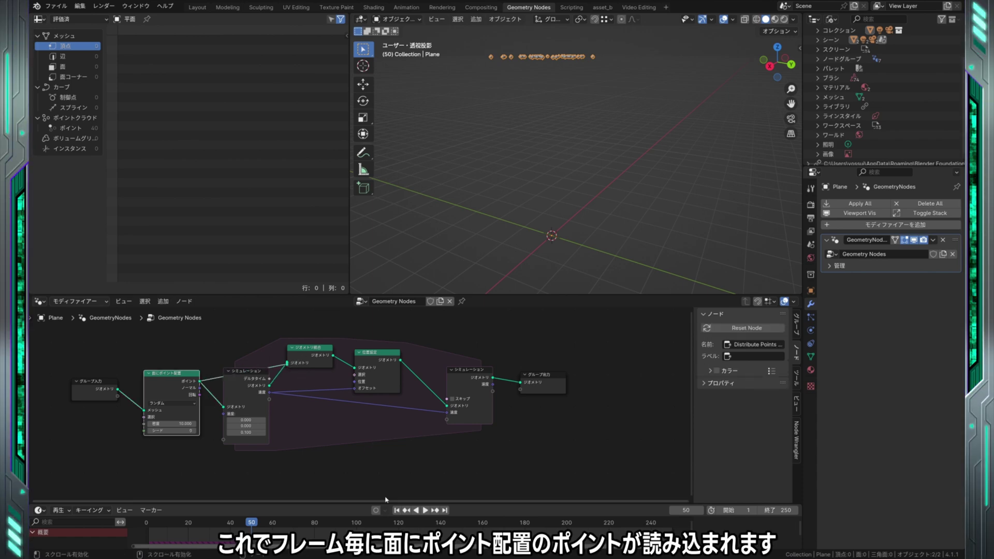
Step: Play the simulation to watch new points spawn, then rewind to frame 1
left_click(397, 510)
left_click(426, 511)
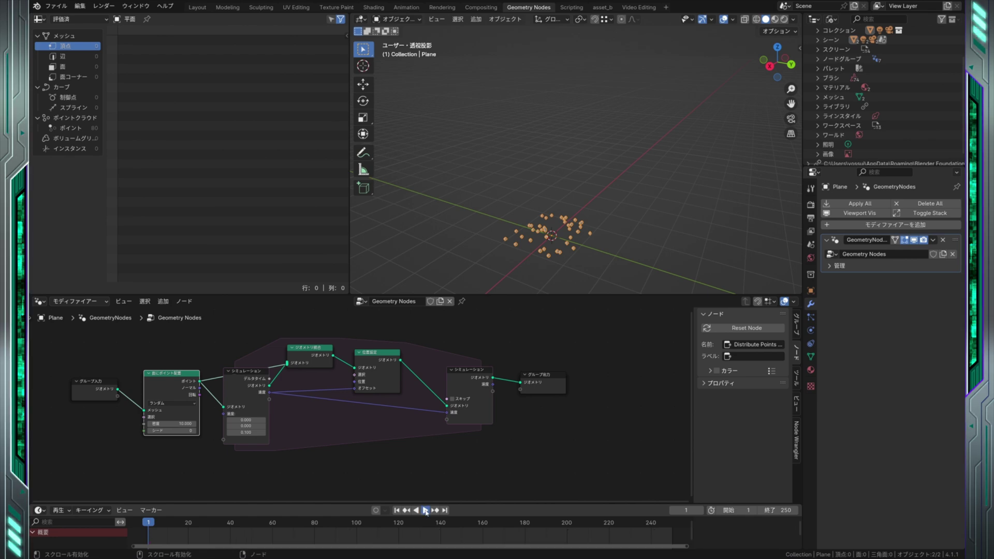
left_click(425, 512)
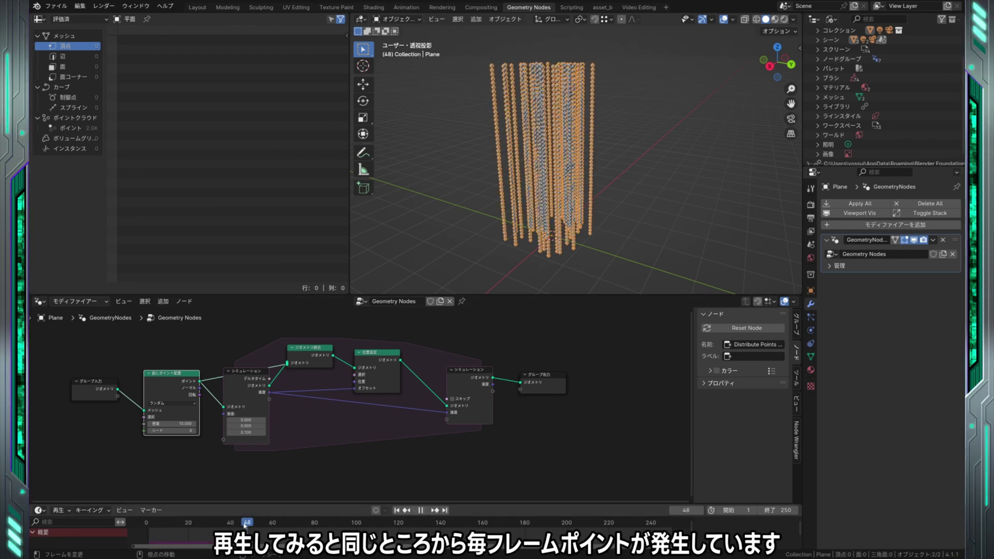
left_click_drag(255, 527, 150, 529)
Step: Set the Distribute Points seed to 40, then drive it with a Scene Time node's Frame output
left_click(115, 448)
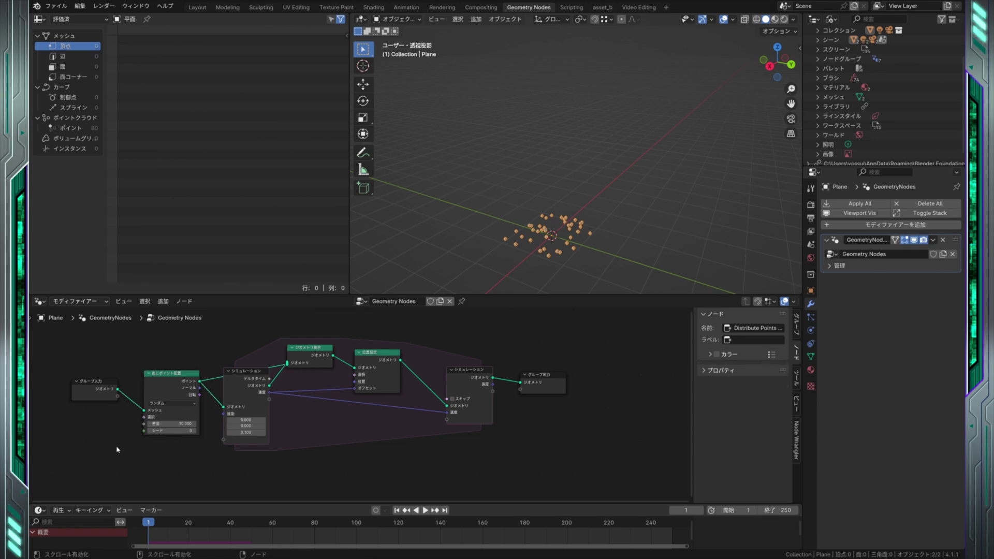
mouse_move(155, 431)
left_mouse_down()
mouse_move(179, 431)
mouse_move(155, 431)
left_mouse_up()
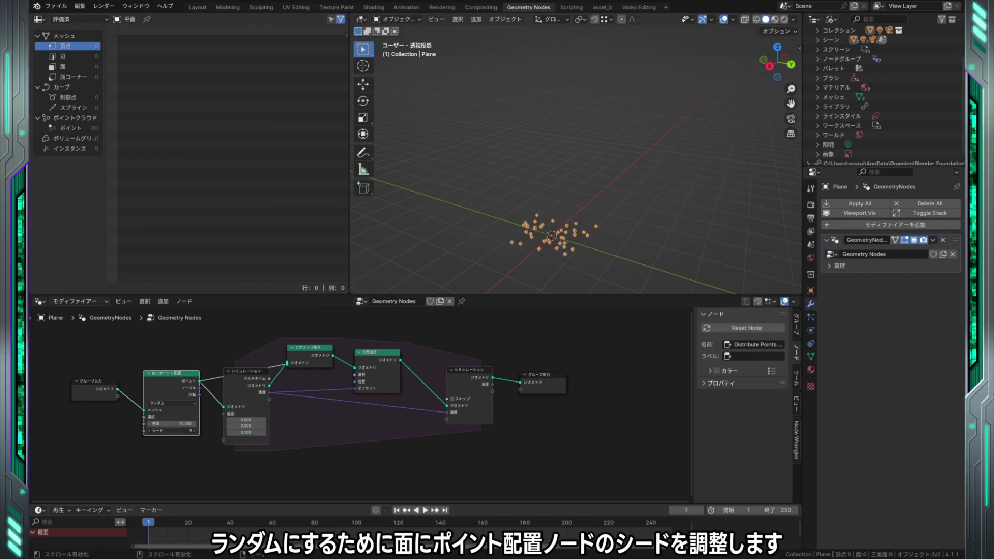
right_click(84, 428)
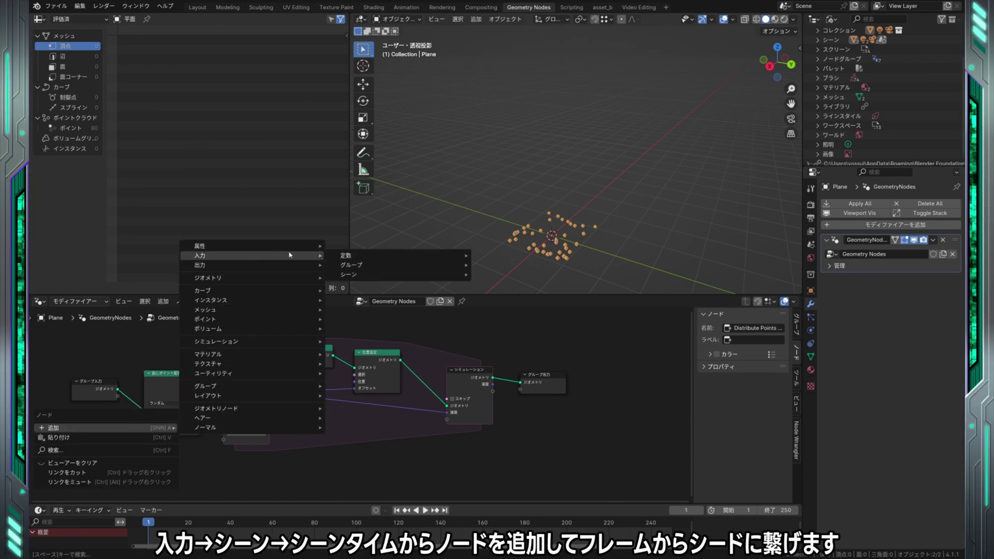
mouse_move(349, 275)
left_click(505, 321)
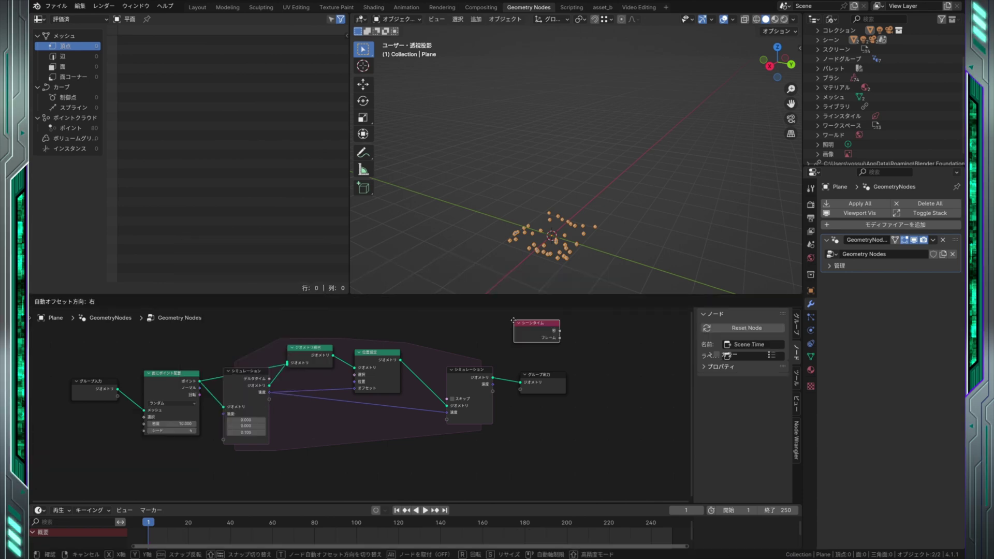
left_click(77, 426)
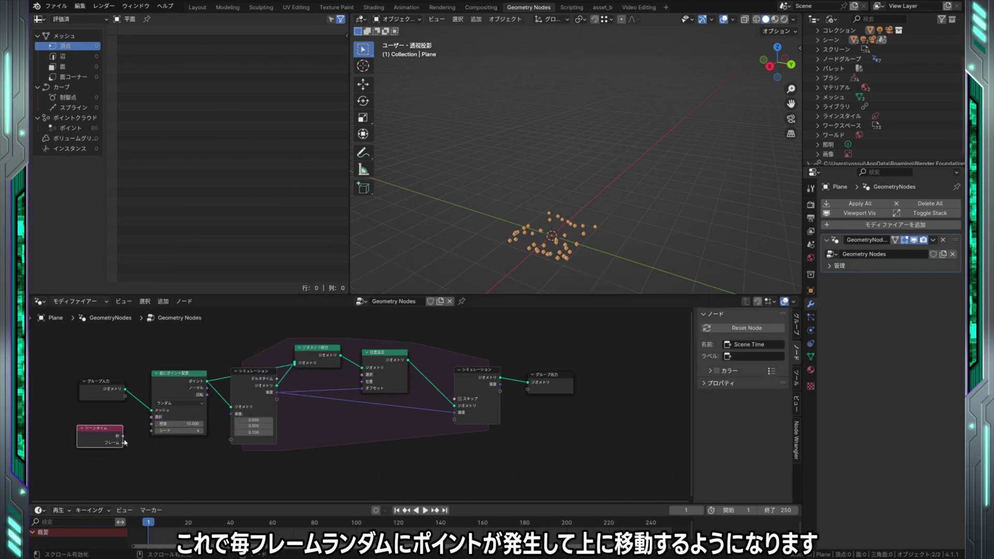
left_click_drag(124, 445, 150, 434)
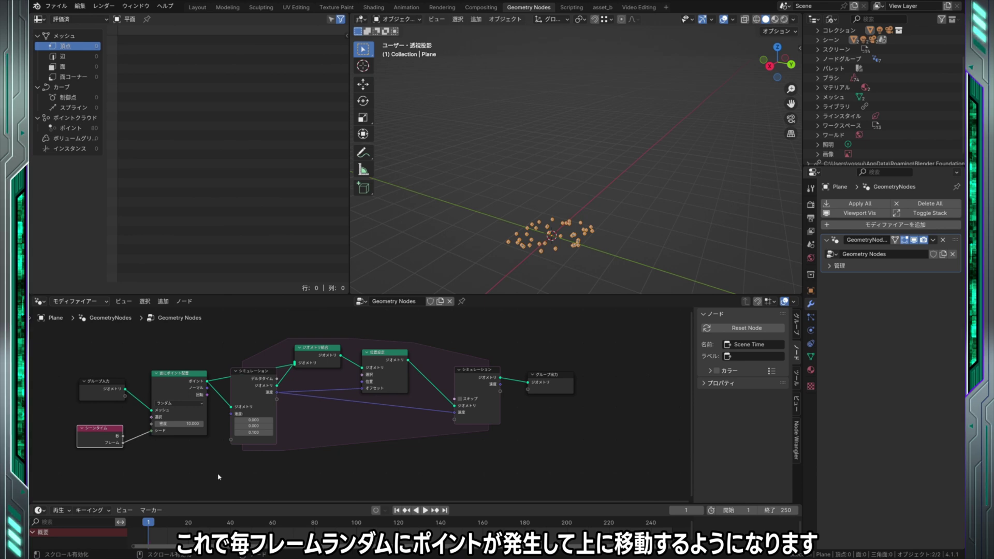
Step: Play the timeline to preview the spawning points, then rewind to the start
left_click(425, 512)
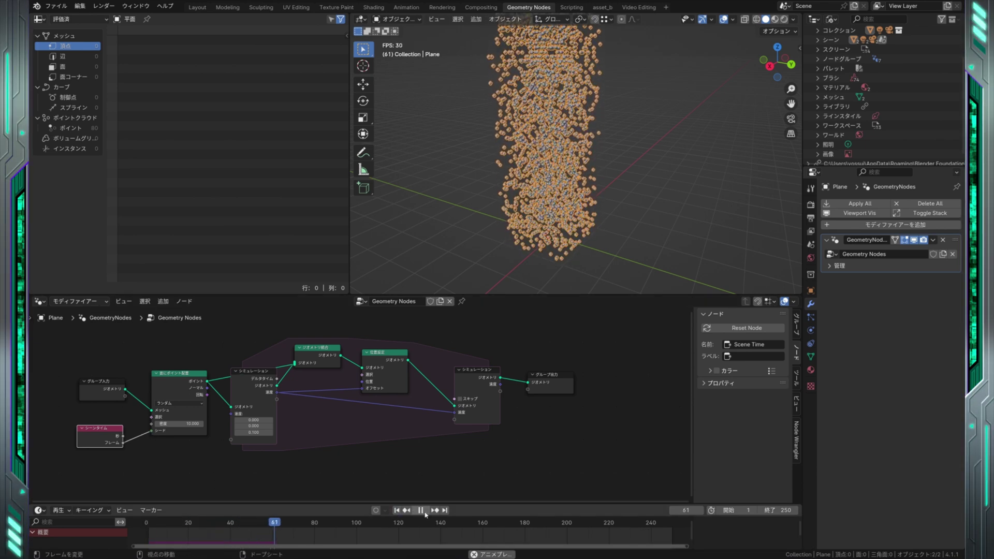
left_click(425, 514)
left_click_drag(297, 529, 146, 526)
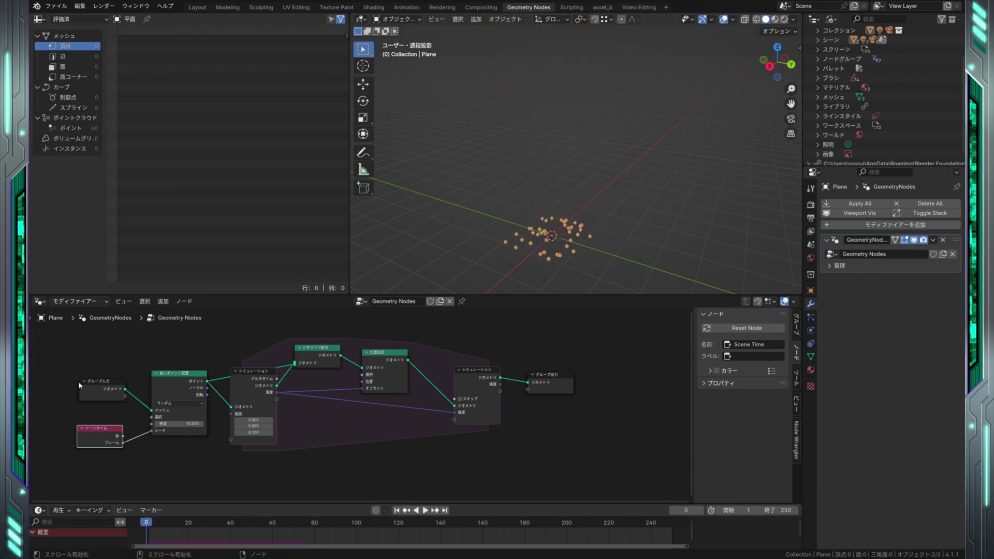
Step: Move the Group Input and Distribute Points nodes further left
left_click(101, 384, "shift")
left_click(103, 429, "shift")
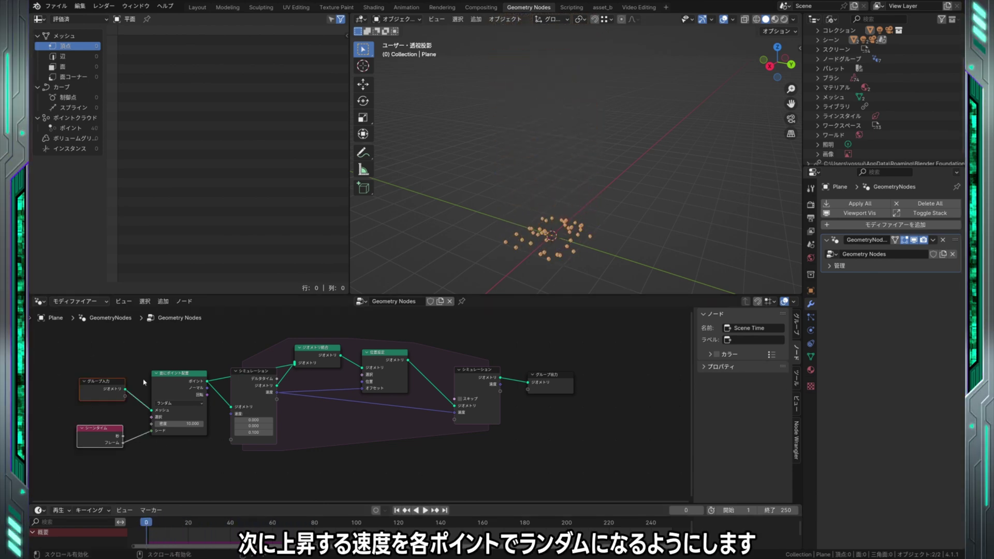
left_click(186, 373, "shift")
left_click_drag(186, 373, 111, 370)
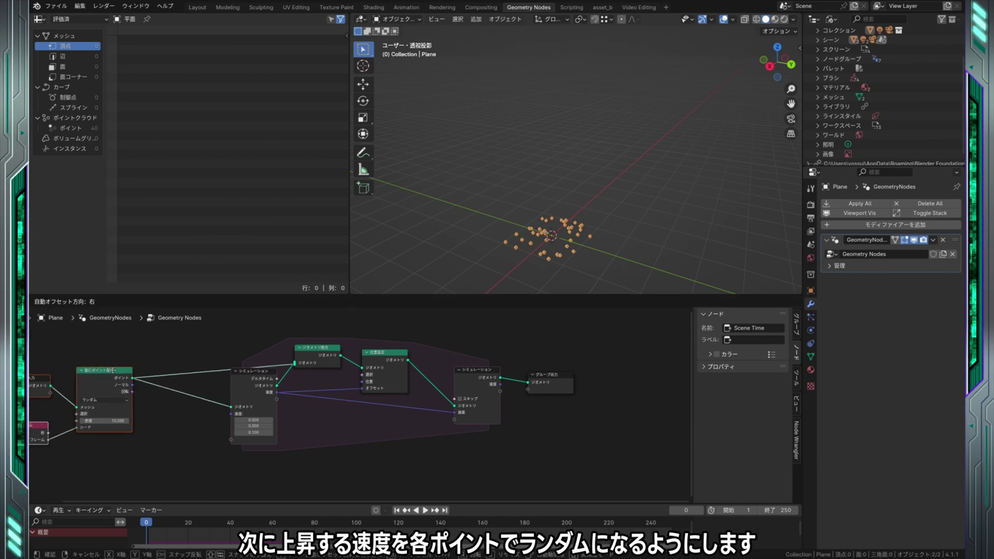
middle_click_drag(130, 464, 239, 443)
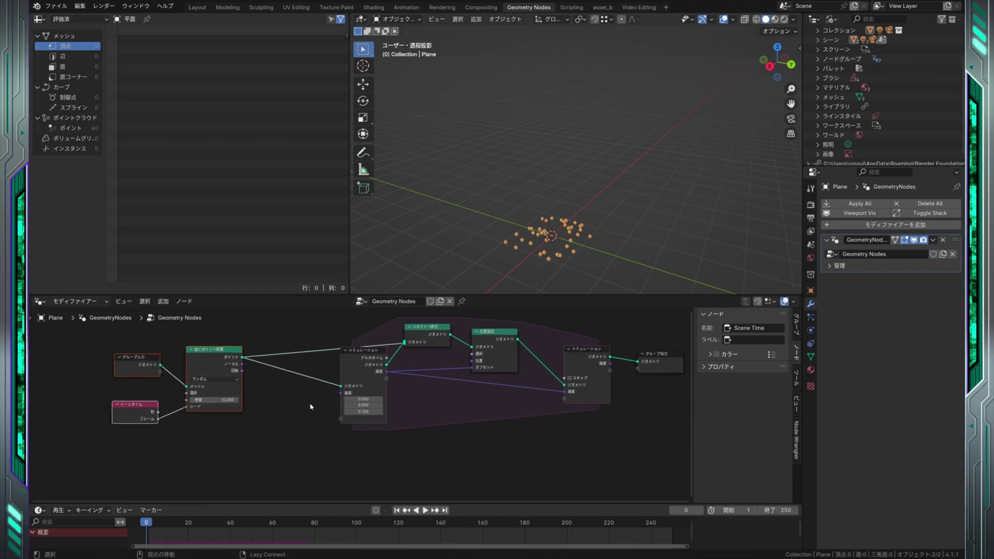
Step: Wire a Random Value node into the simulation's Velocity input and play to test
right_click(239, 443)
mouse_move(334, 386)
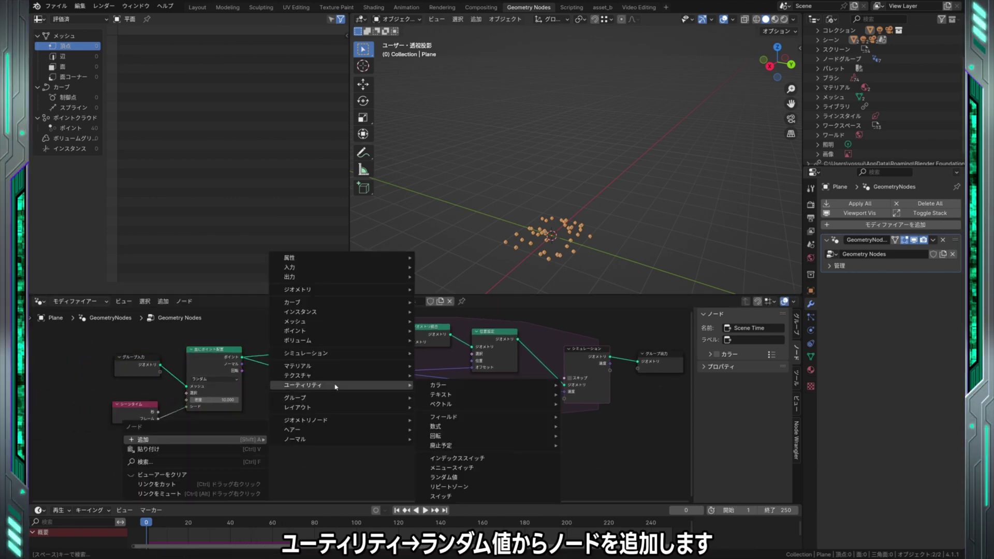
mouse_move(481, 427)
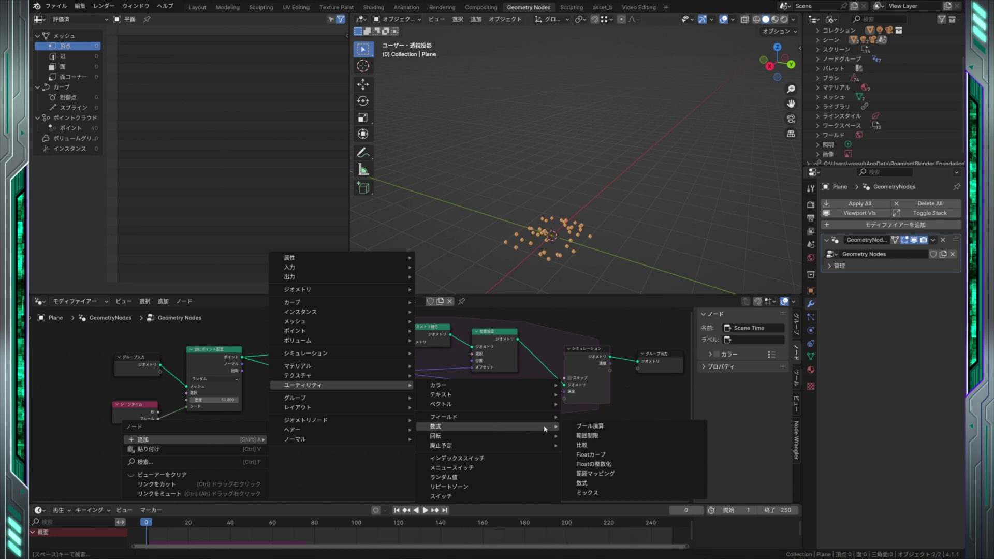
left_click(521, 477)
left_click(289, 447)
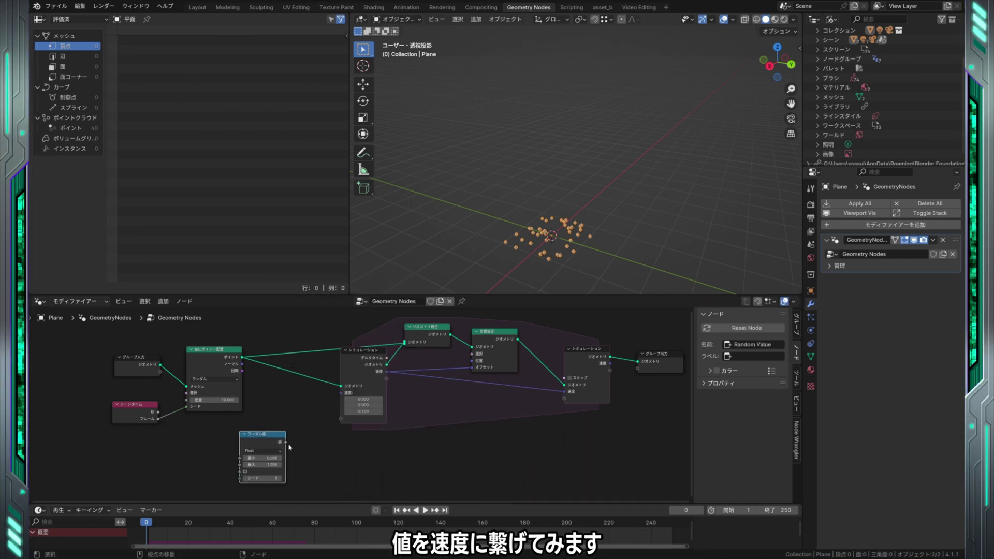
left_click_drag(287, 444, 340, 409)
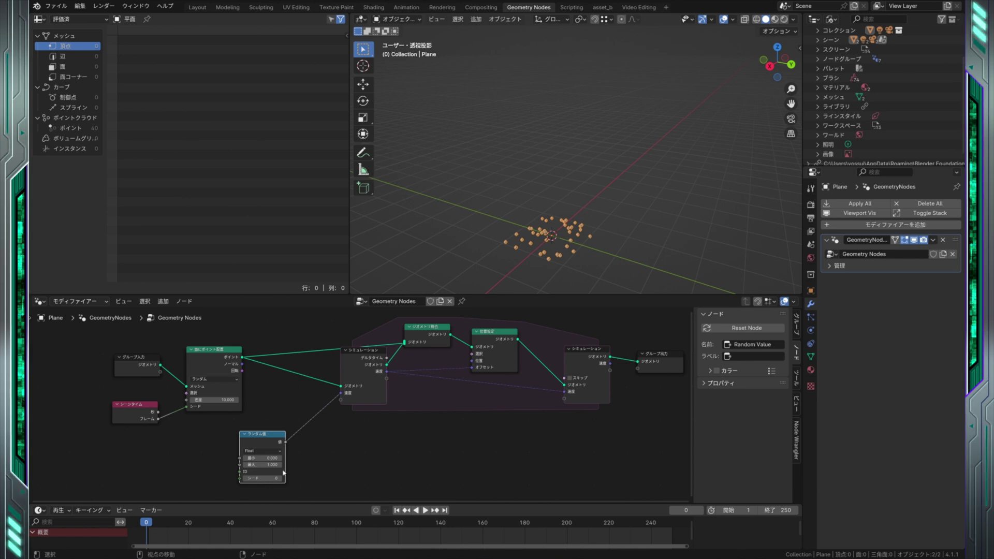
left_click_drag(266, 438, 238, 438)
key("space")
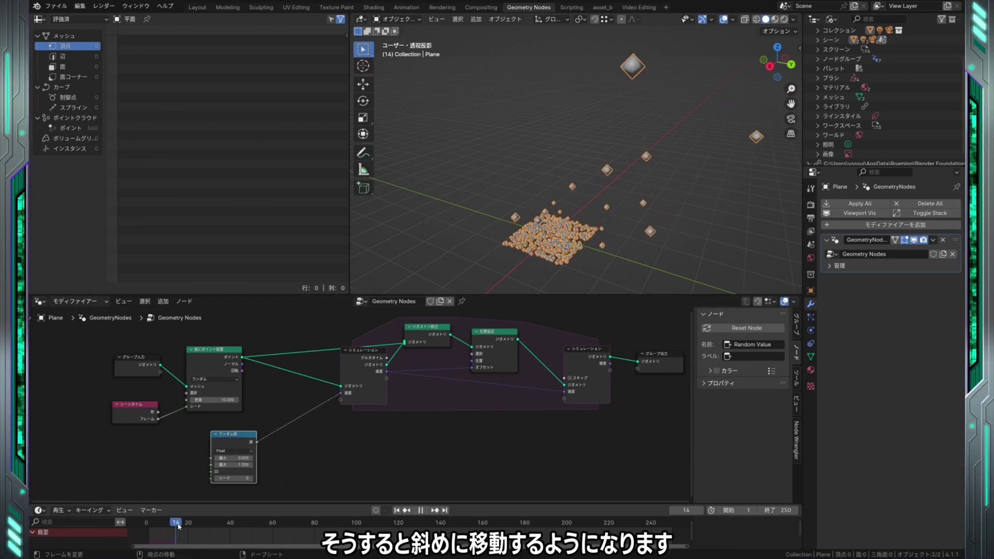
left_click(145, 527)
left_click_drag(146, 526, 149, 526)
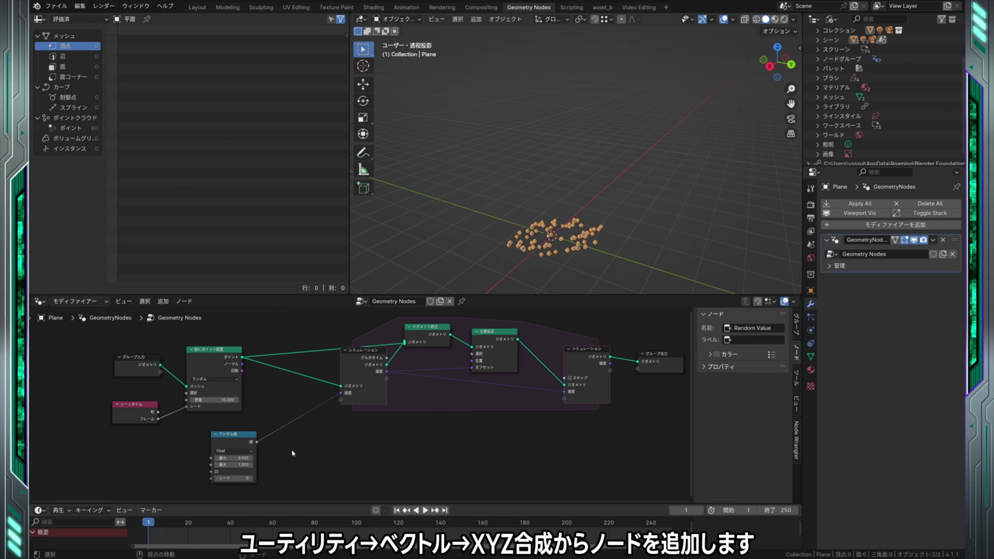
Step: Route Random Value into a Combine XYZ node's Z, driving Velocity with the resulting vector
right_click(243, 451)
mouse_move(536, 415)
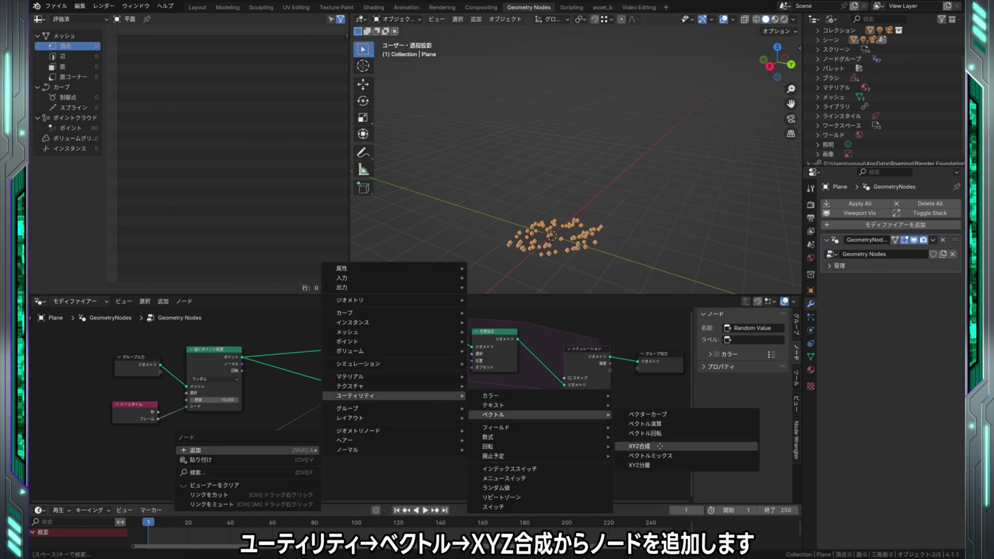
left_click(640, 446)
left_click(290, 431)
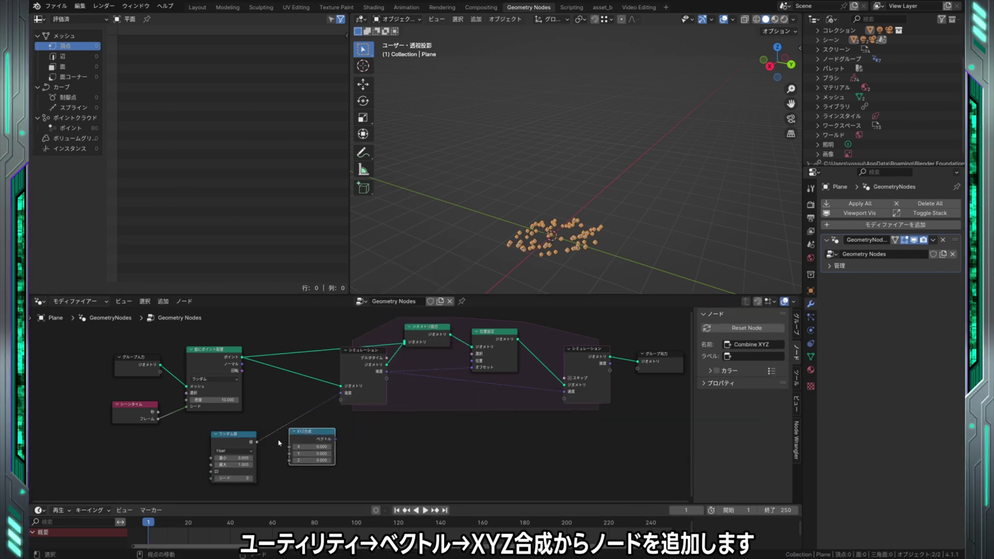
left_click_drag(257, 442, 289, 461)
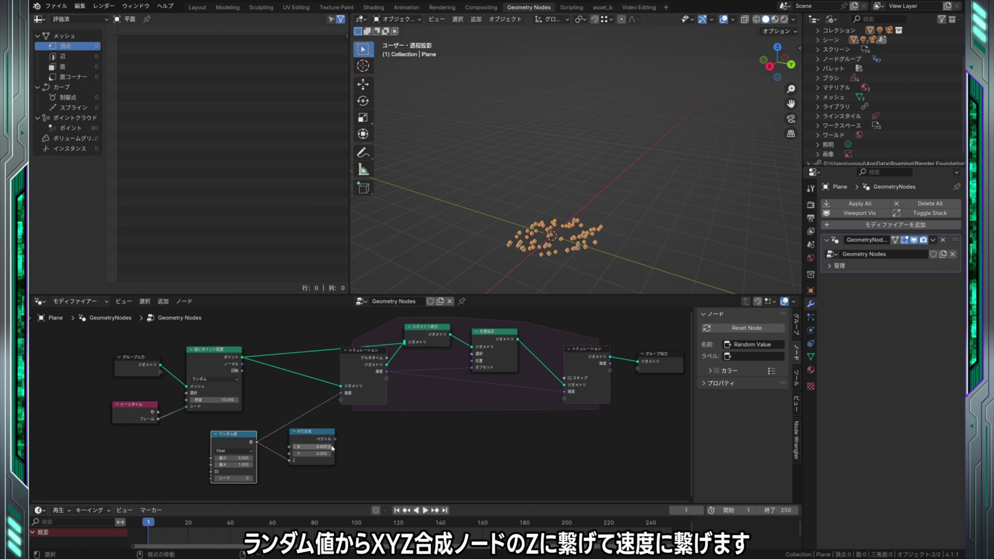
left_click_drag(335, 439, 340, 393)
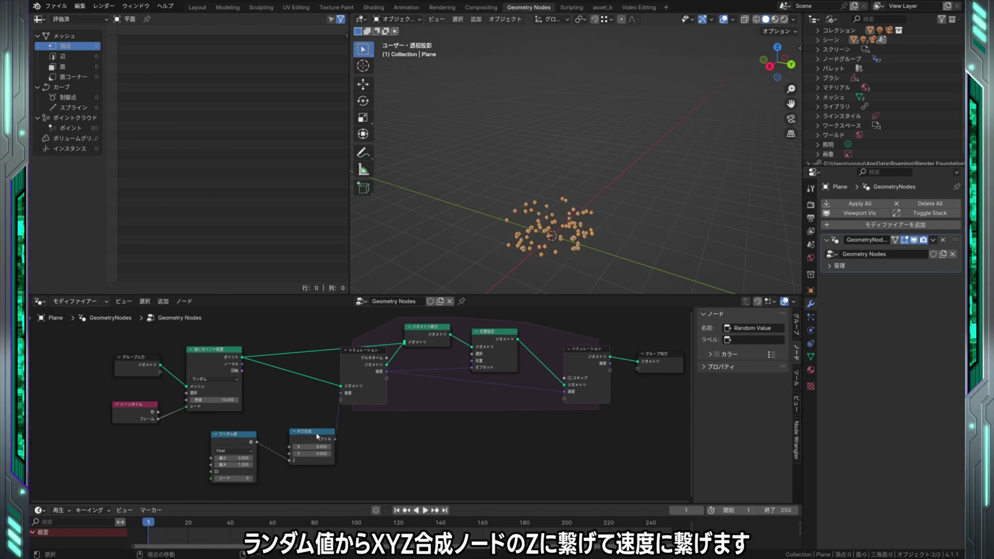
left_click_drag(318, 437, 306, 434)
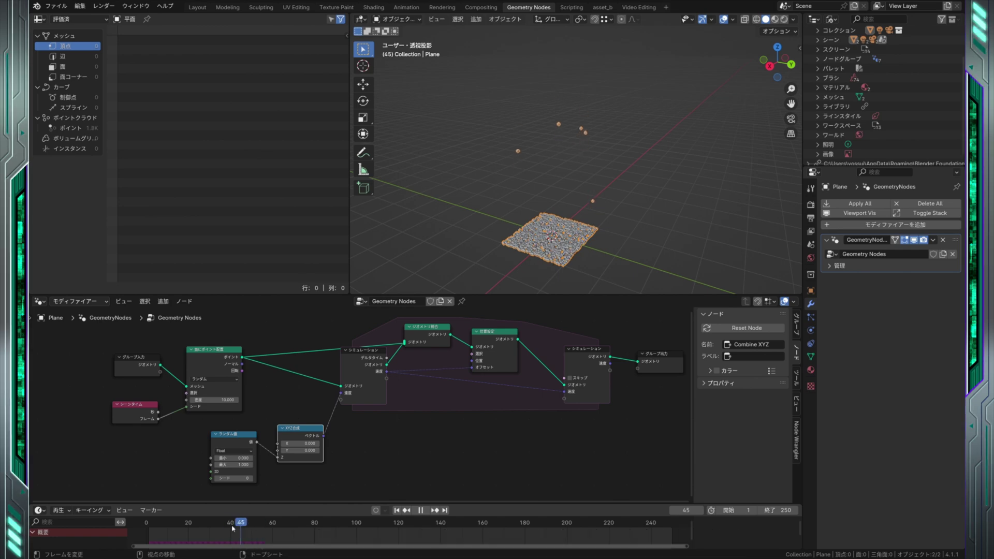
left_click_drag(232, 528, 168, 528)
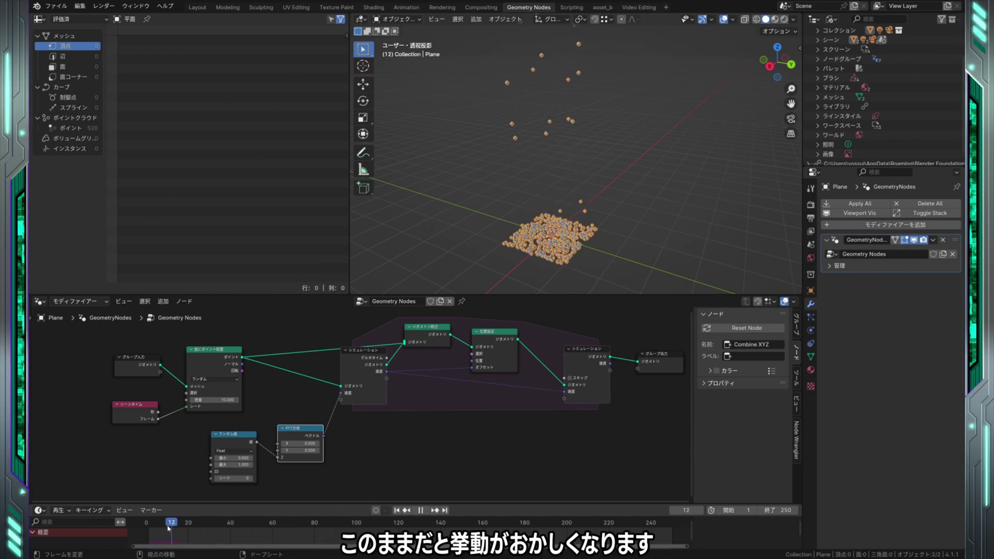
key("Escape")
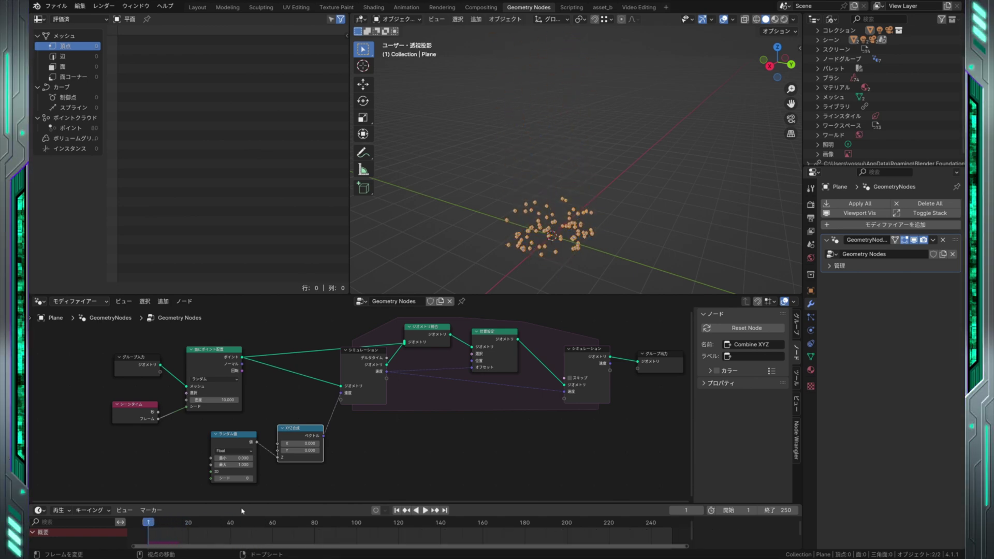
Step: Add a Capture Attribute node below the Random Value and Combine XYZ nodes
left_click_drag(297, 405, 207, 488)
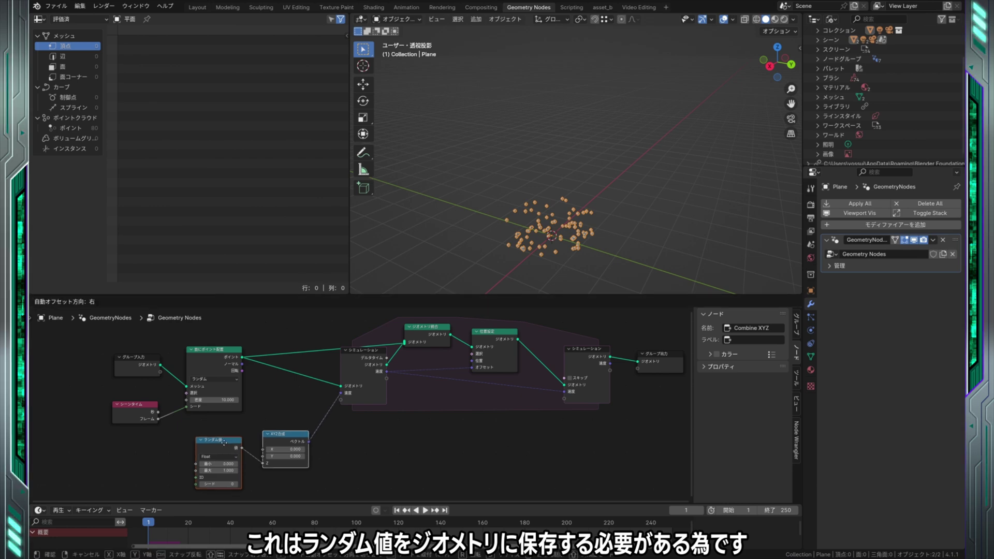
key("g")
left_click(268, 417)
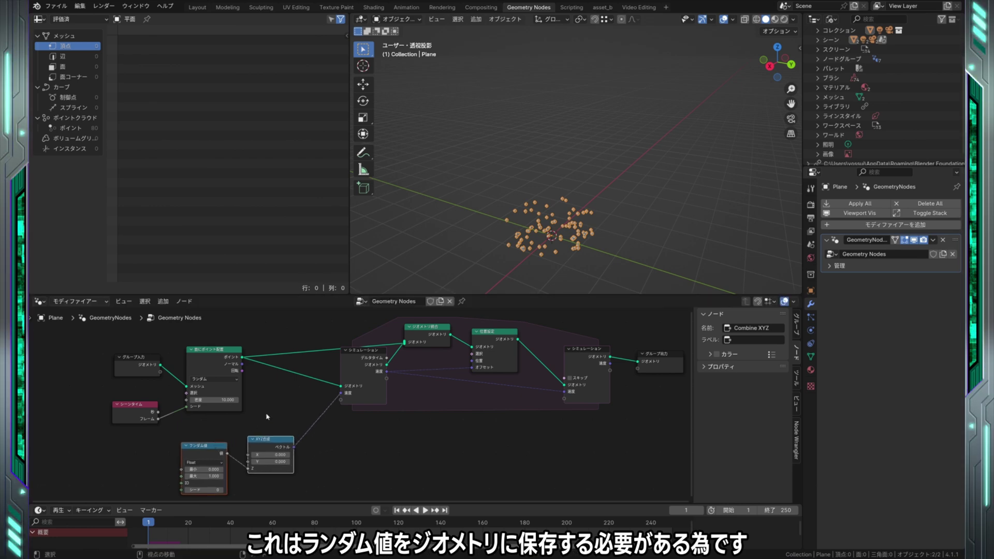
right_click(267, 417)
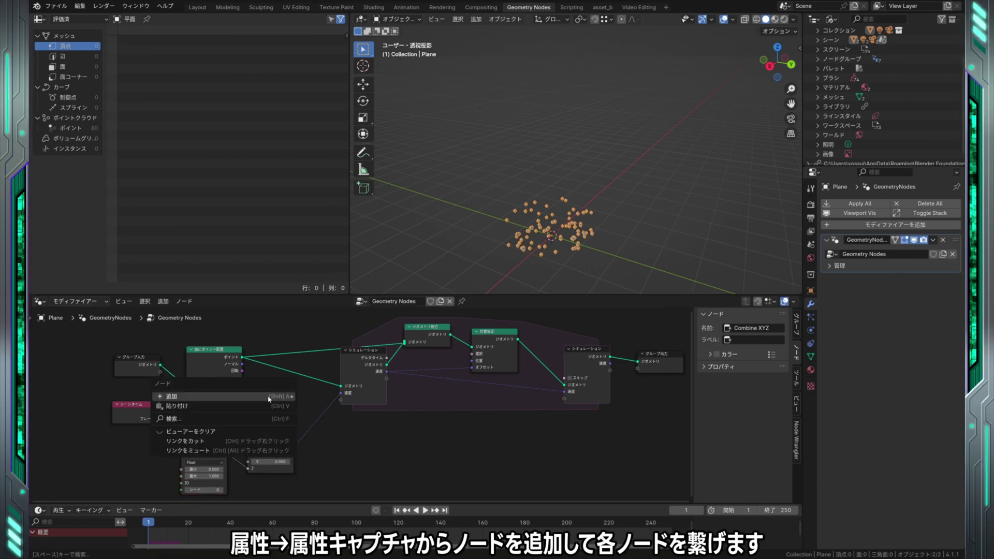
mouse_move(368, 214)
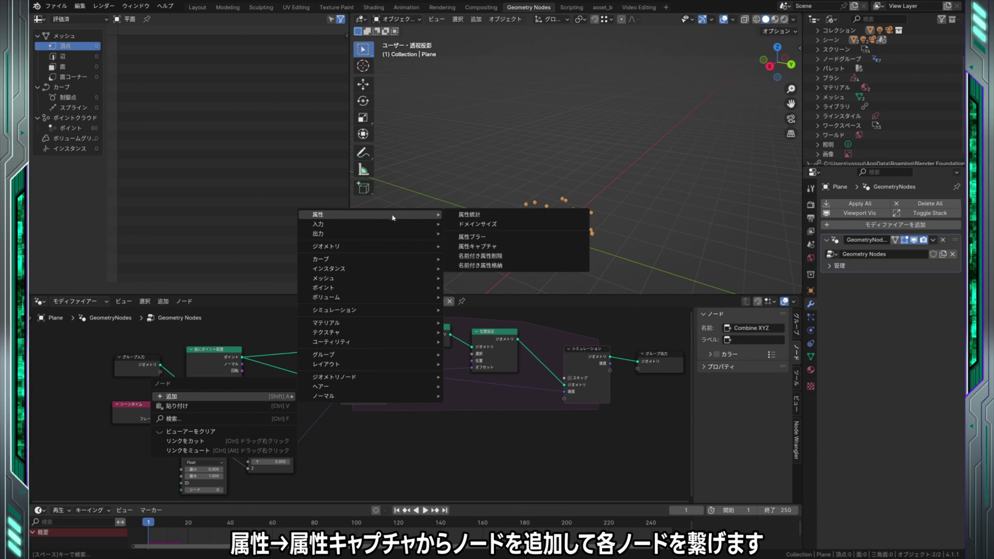
left_click(497, 225)
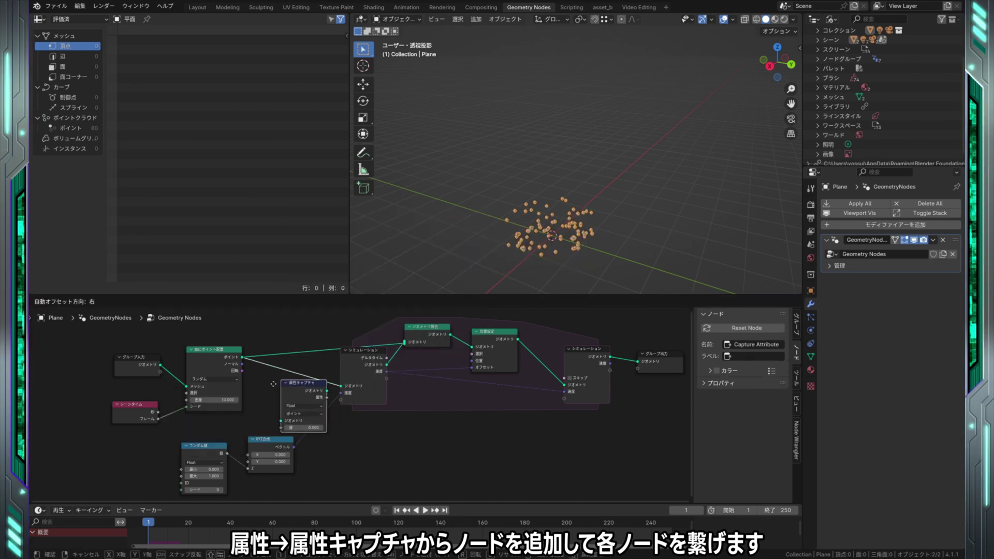
left_click(234, 384)
mouse_move(122, 427)
left_mouse_down()
mouse_move(222, 360)
mouse_move(126, 348)
left_mouse_up()
Step: Route Random Value through Capture Attribute into Combine XYZ
left_click_drag(205, 448, 156, 446)
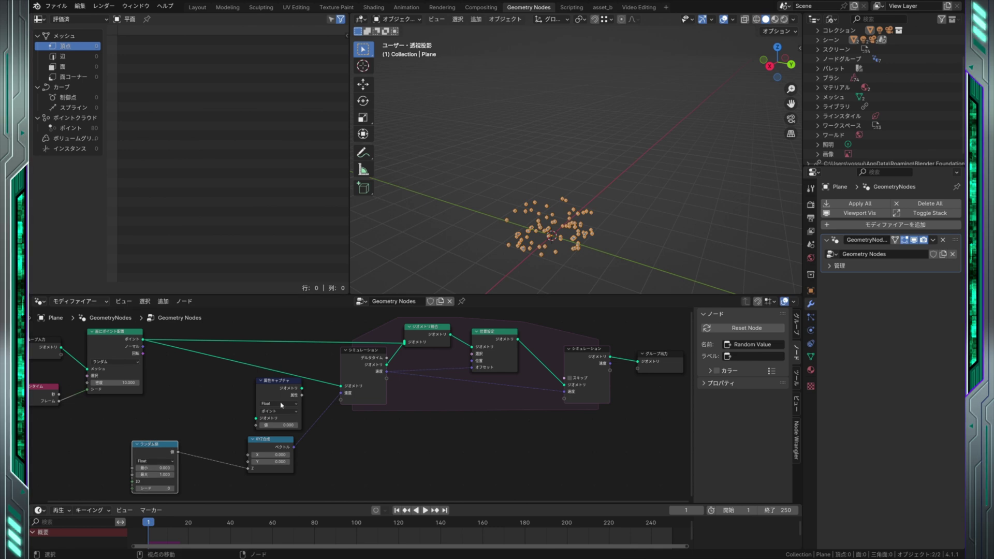
left_click_drag(279, 386, 215, 379)
left_click(216, 380)
left_click_drag(178, 452, 193, 418)
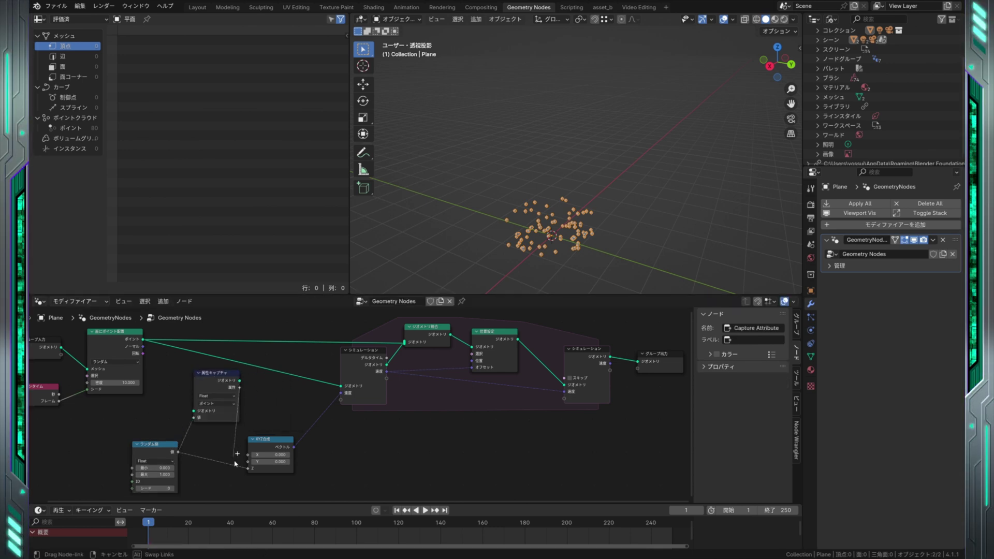
mouse_move(240, 388)
left_mouse_down()
mouse_move(247, 455)
mouse_move(285, 436)
left_mouse_up()
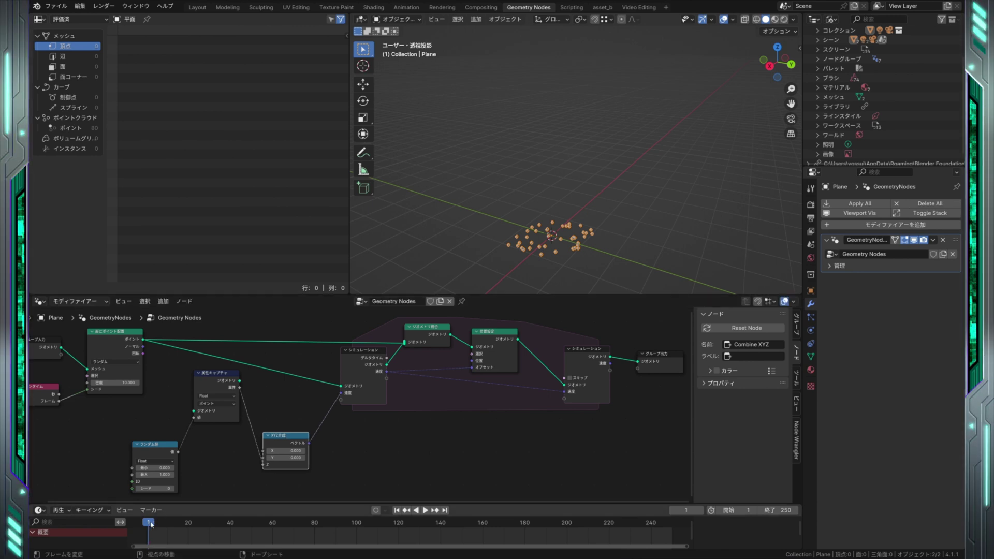
Step: Feed distributed points through Capture Attribute into the simulation's Join Geometry and preview playback
left_click_drag(151, 525, 149, 525)
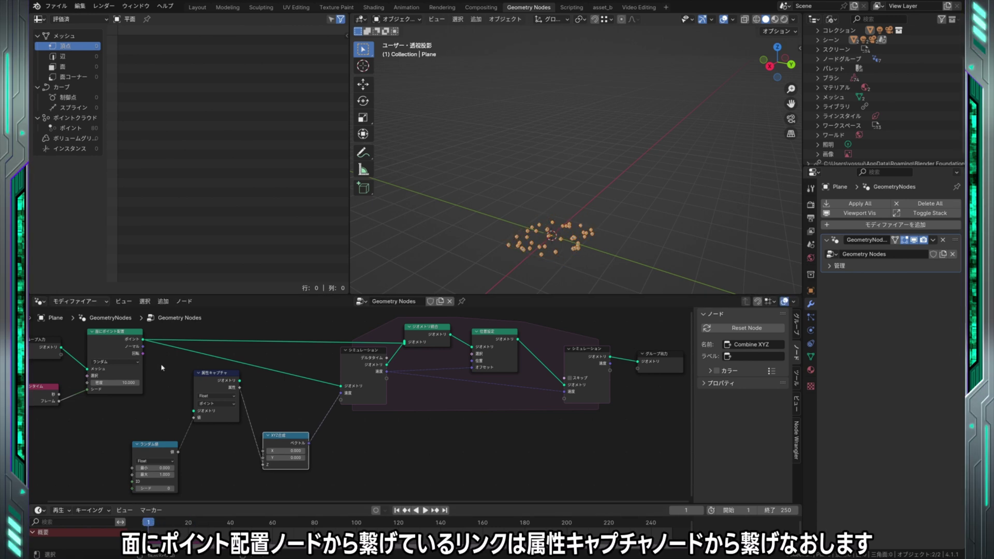
left_click_drag(143, 340, 194, 411)
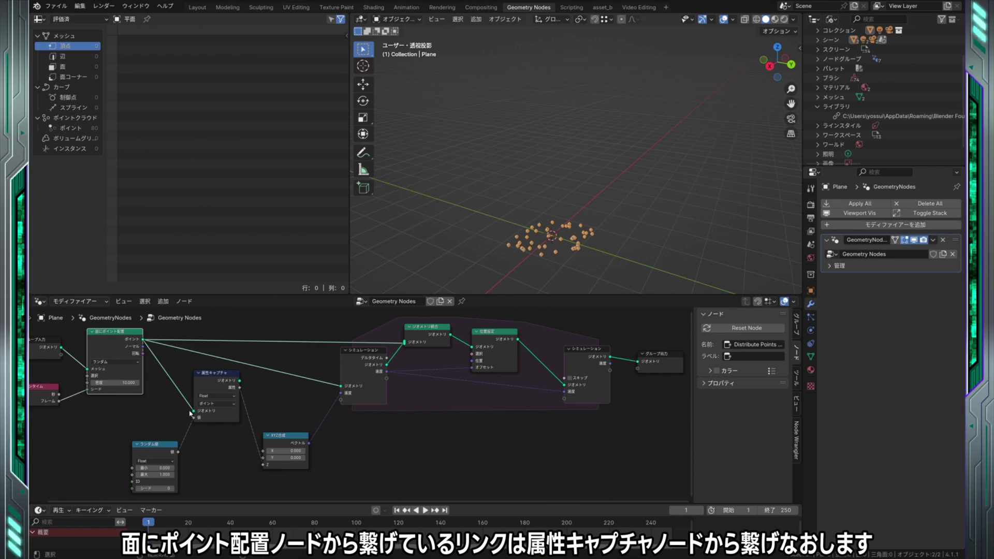
left_click_drag(240, 381, 341, 387)
key("space")
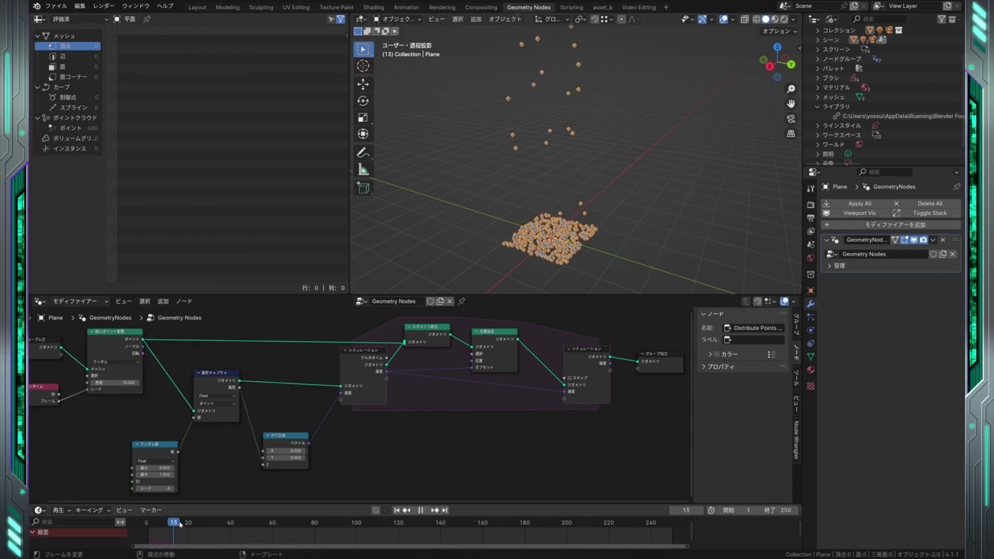
key("Escape")
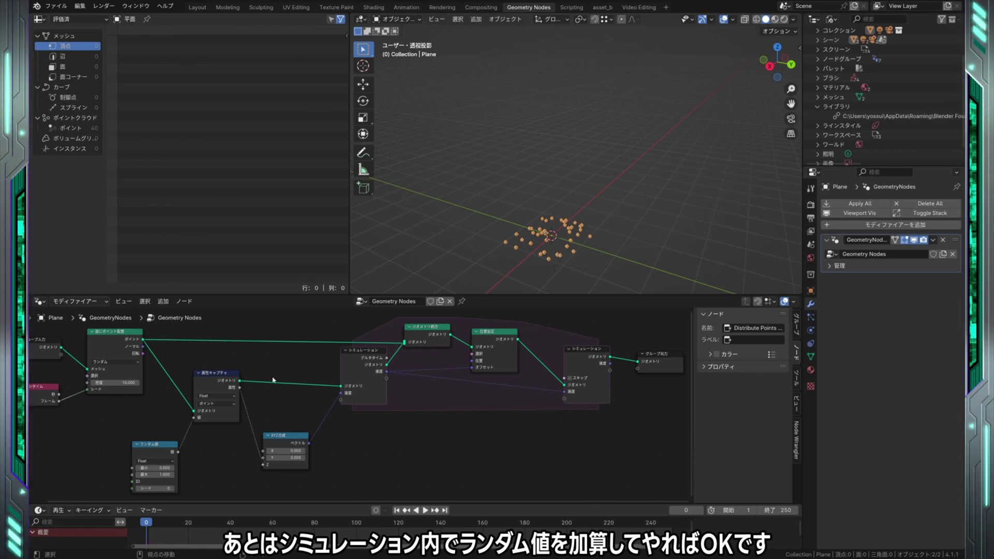
mouse_move(240, 382)
left_mouse_down()
mouse_move(405, 346)
mouse_move(301, 422)
left_mouse_up()
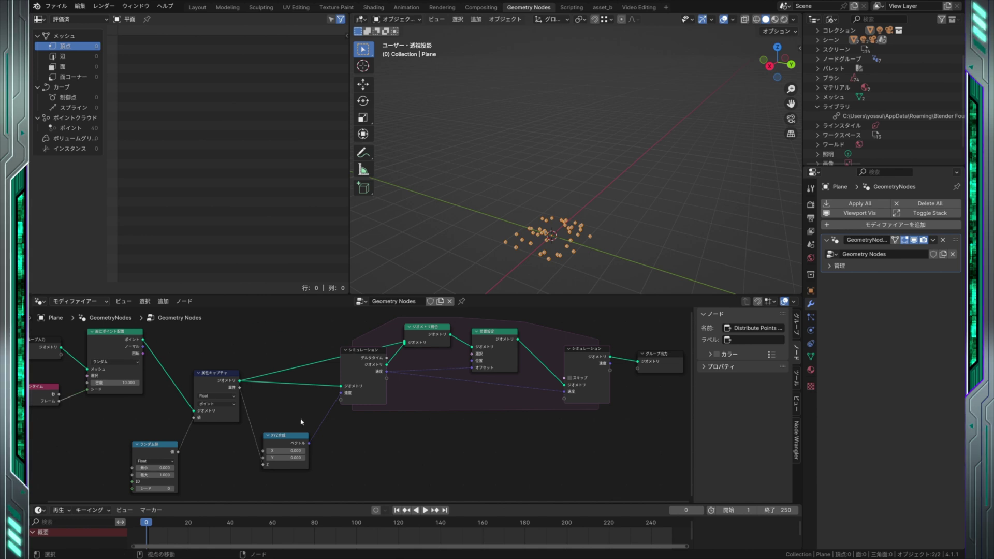
key("space")
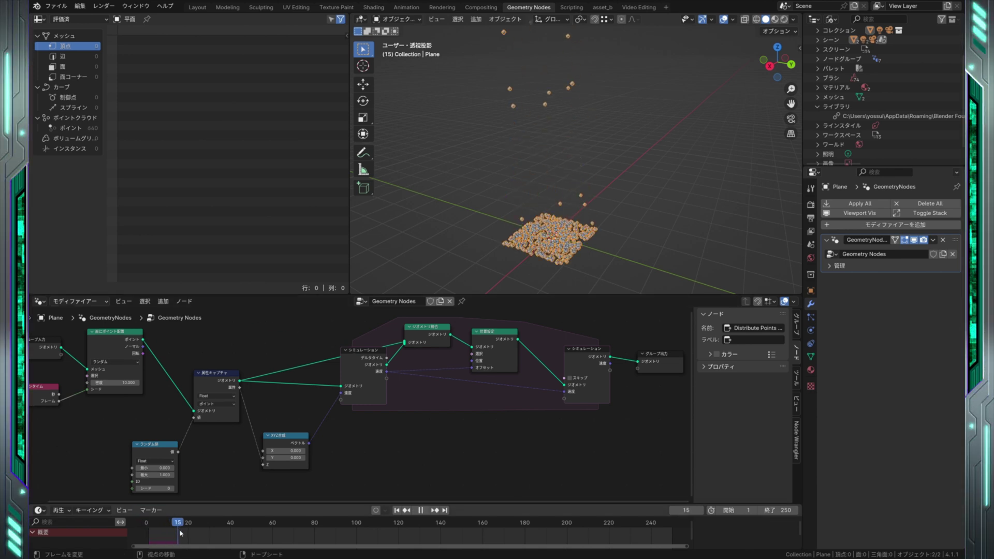
left_click_drag(227, 544, 146, 535)
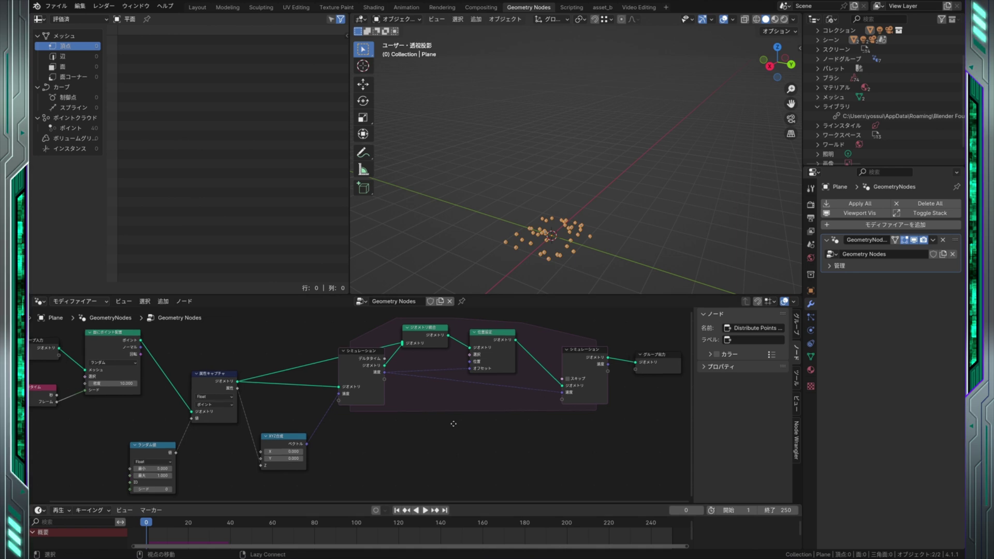
middle_click_drag(413, 400, 377, 406)
Step: Add a Vector Math Add node inside the zone combining simulated velocity and the Combine XYZ vector
right_click(376, 407)
mouse_move(278, 402)
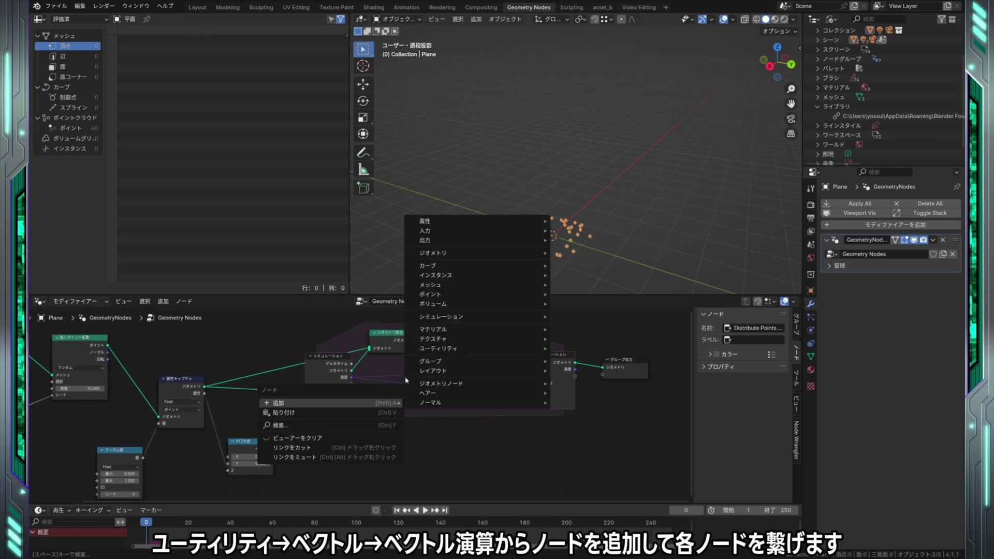
mouse_move(576, 367)
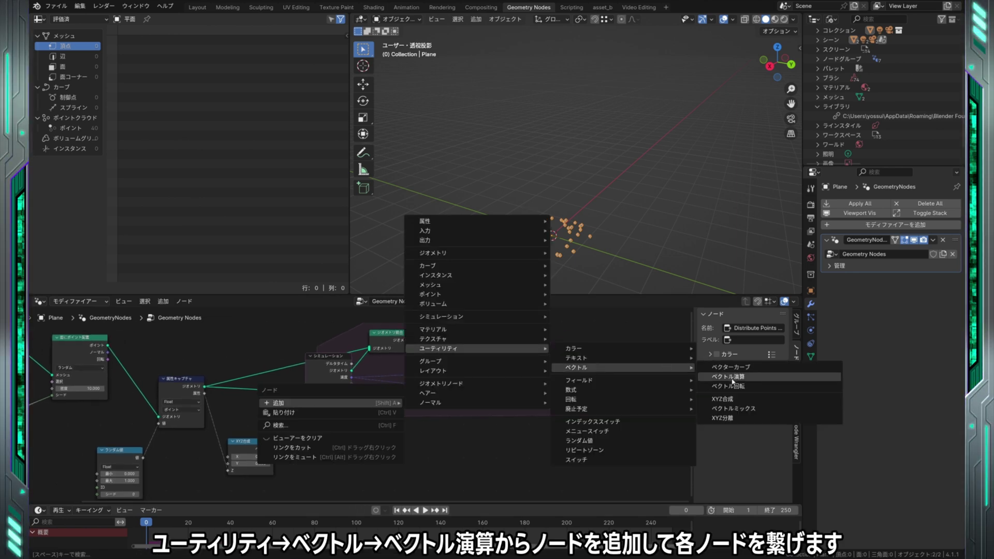
left_click(728, 376)
left_click(408, 402)
left_click_drag(352, 382, 384, 419)
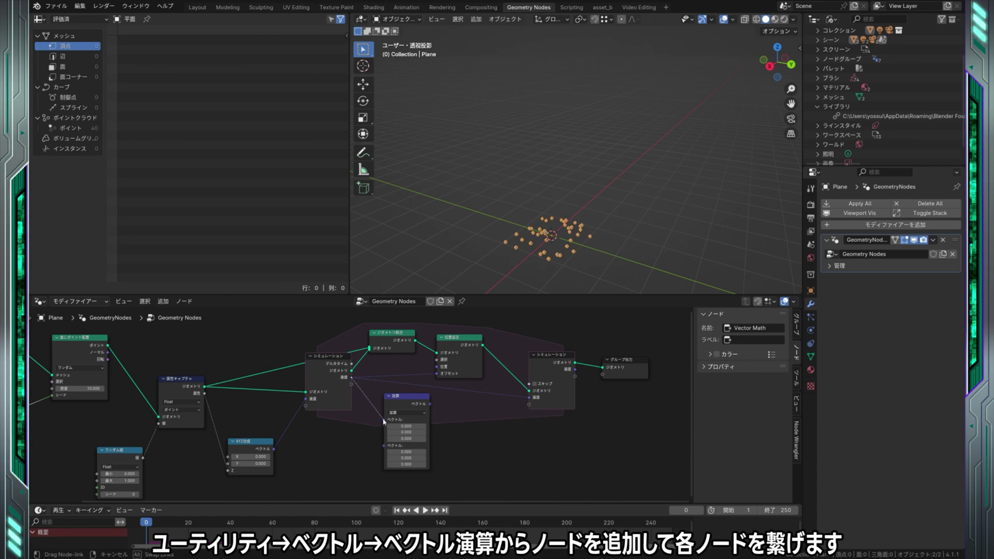
mouse_move(273, 449)
left_mouse_down()
mouse_move(383, 435)
mouse_move(435, 390)
mouse_move(528, 403)
left_mouse_up()
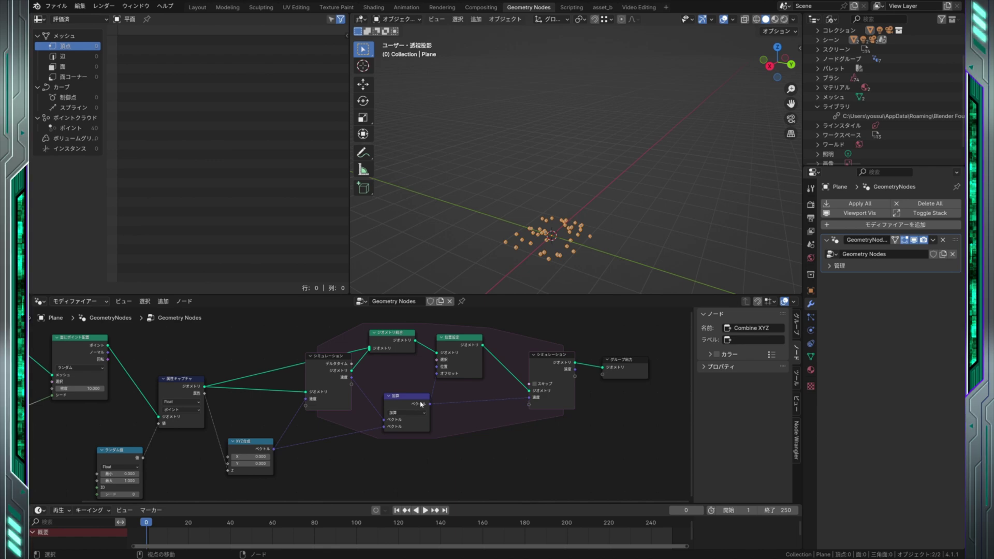
left_click_drag(422, 404, 400, 411)
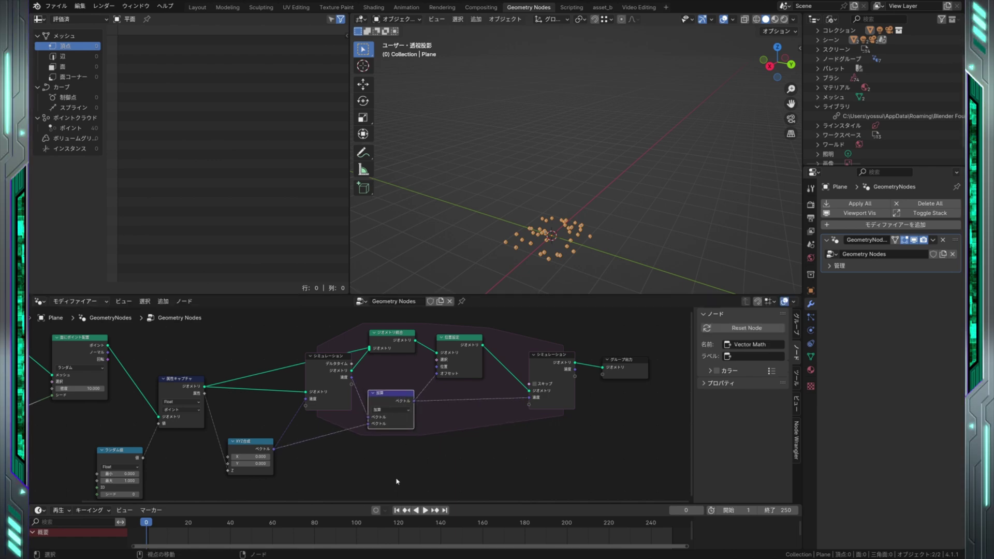
Step: Play the simulation from frame 1 to watch the points rise, then stop
left_click(397, 512)
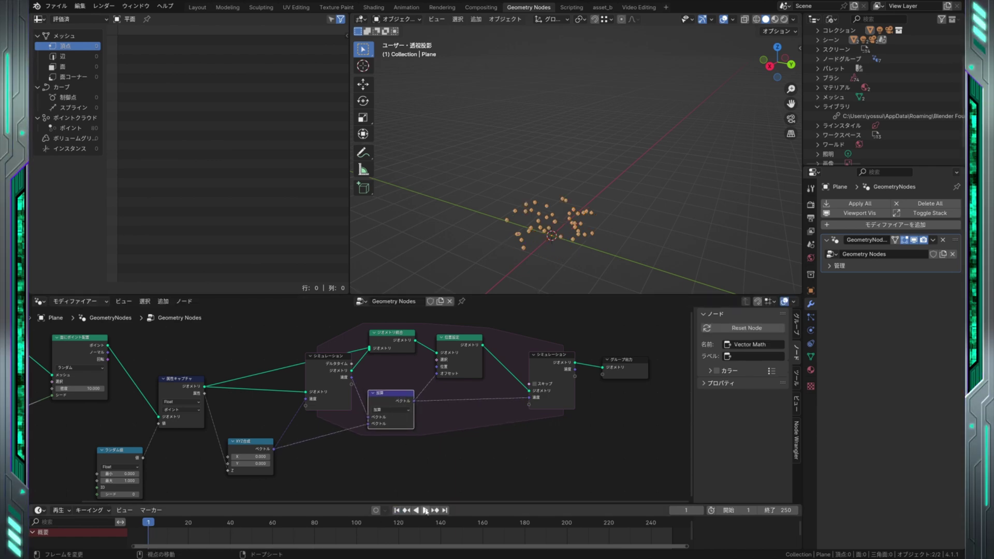
left_click(426, 511)
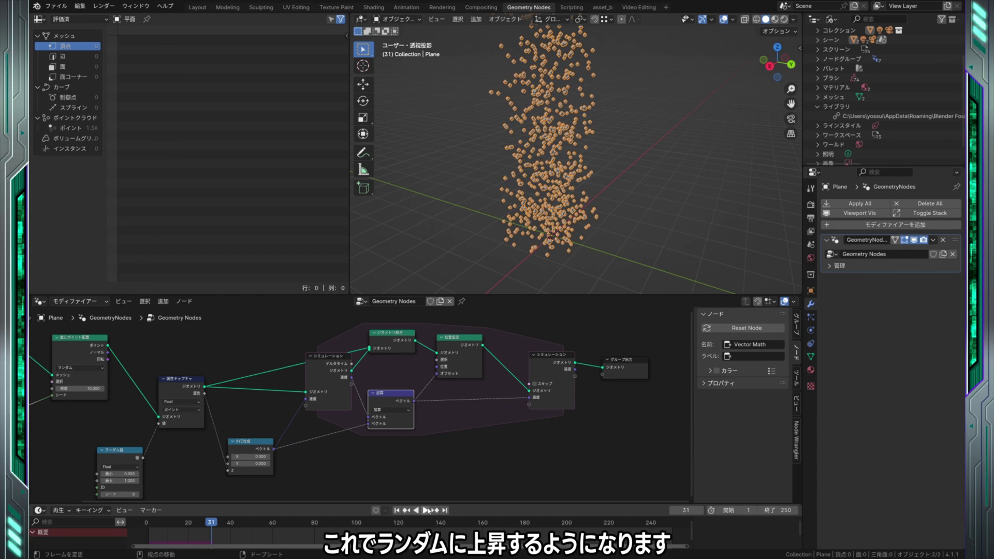
left_click_drag(226, 523, 183, 532)
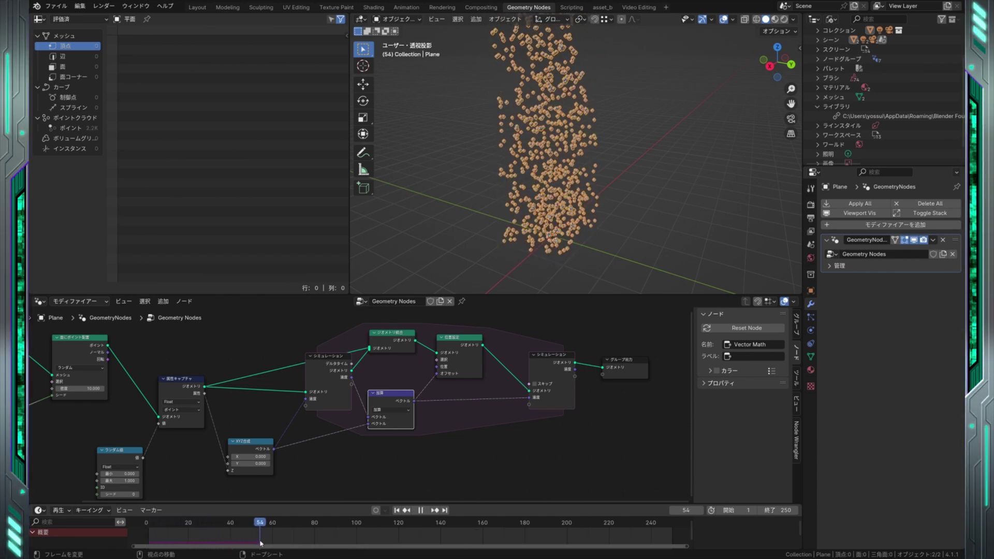
left_click(188, 538)
key("Escape")
middle_click_drag(181, 466, 275, 466)
Step: Lower the Random Value maximum to 0.1 and replay the simulation to frame 100
scroll(365, 479, "up", 2)
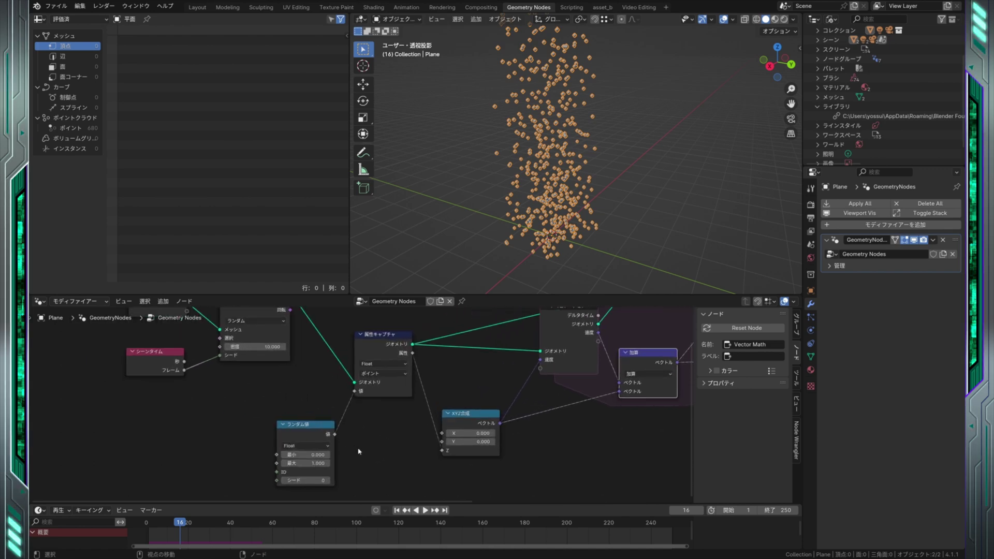
middle_click_drag(365, 480, 349, 449)
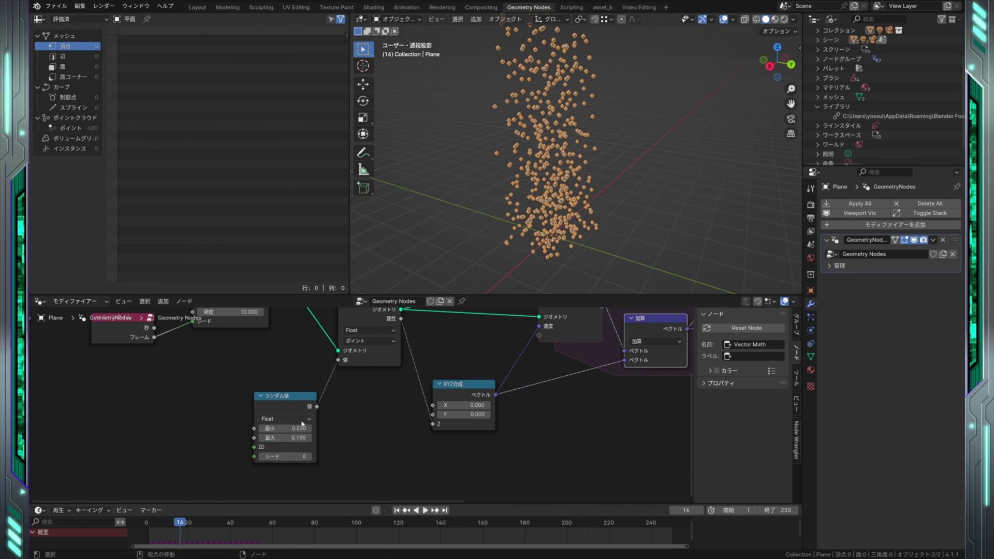
scroll(286, 437, "down", 2)
middle_click_drag(283, 460, 200, 451)
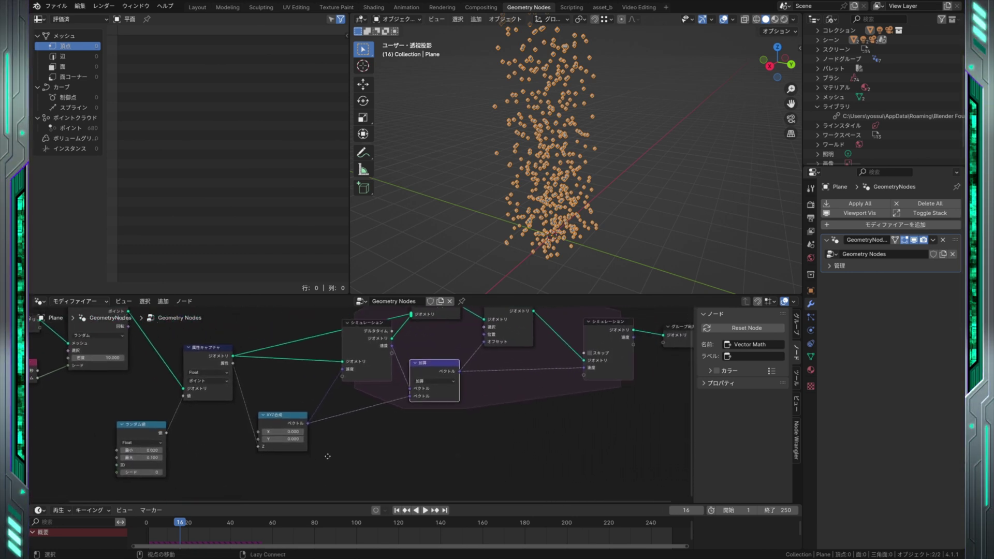
left_click(398, 510)
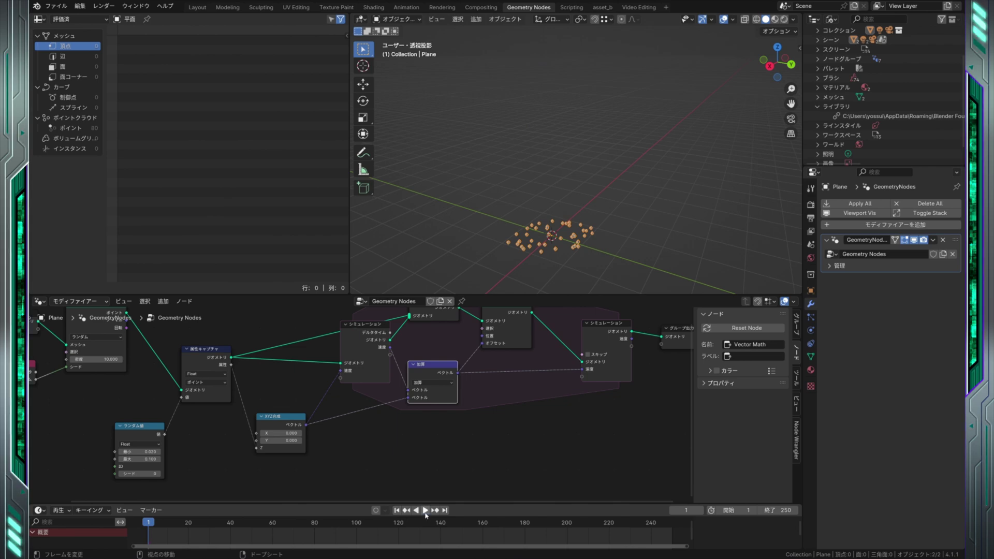
left_click(426, 512)
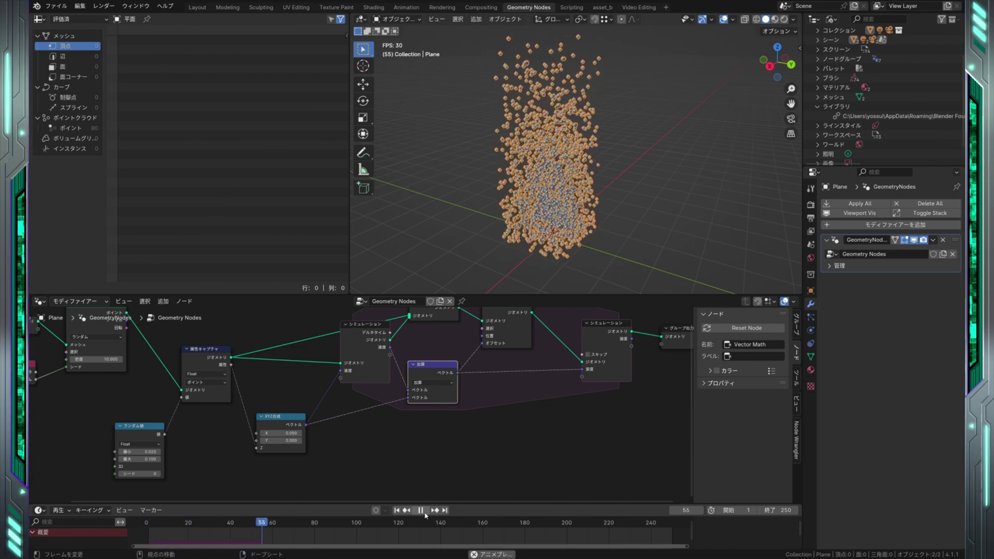
left_click(421, 511)
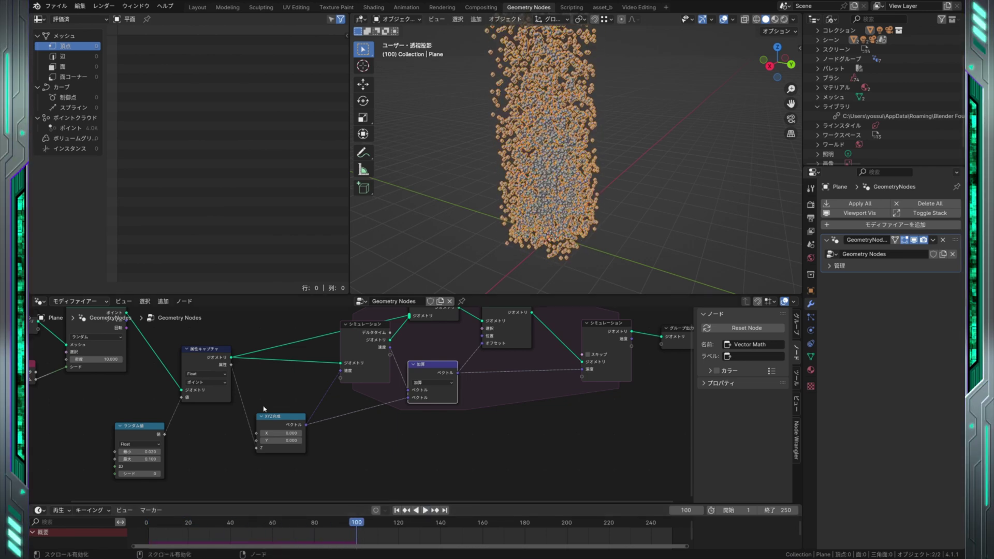
Step: Set Distribute Points on Faces density to 0.1 and replay with fewer points
middle_click_drag(264, 409, 356, 439)
left_click(203, 390)
type("6")
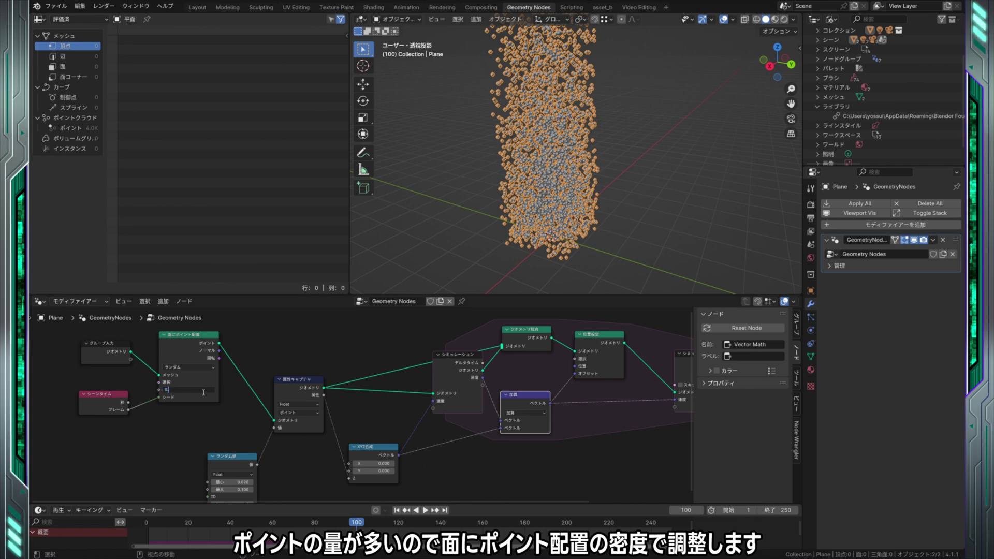
type(".1")
key("Return")
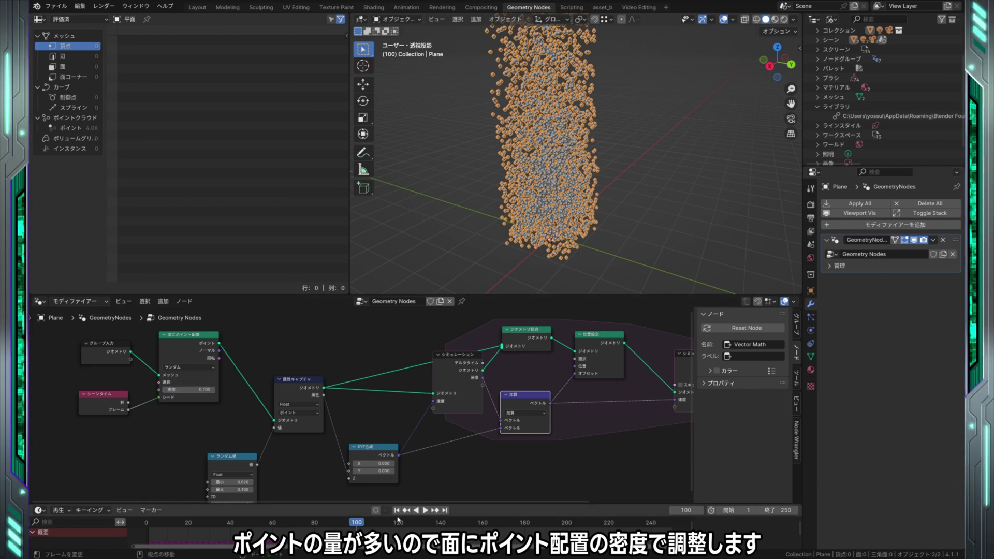
left_click(397, 511)
left_click(426, 511)
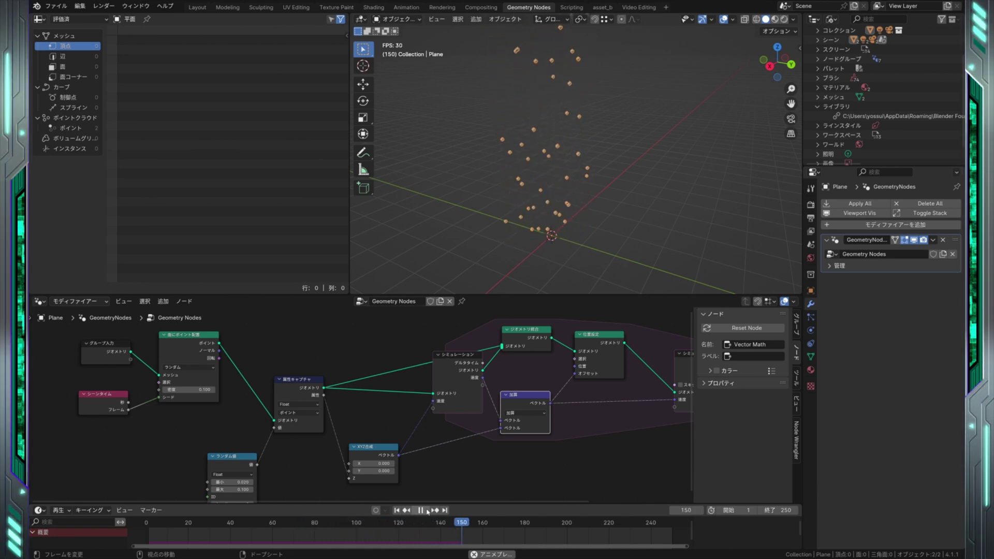
left_click(427, 513)
Step: Replay the simulation to frame 111, then move the Group Output node right
middle_click_drag(379, 424, 255, 422)
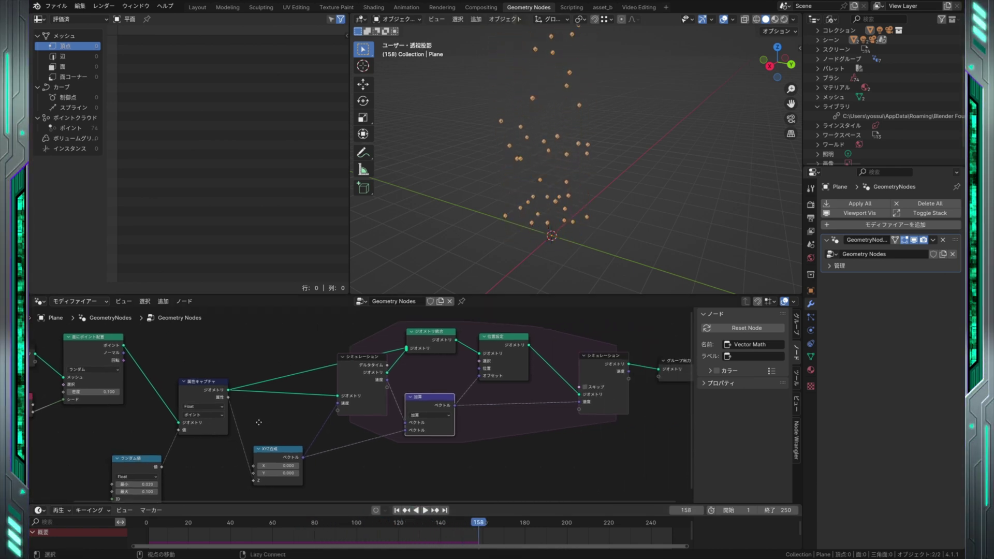
scroll(435, 455, "down", 2)
scroll(449, 460, "down", 2)
middle_click_drag(485, 450, 464, 453)
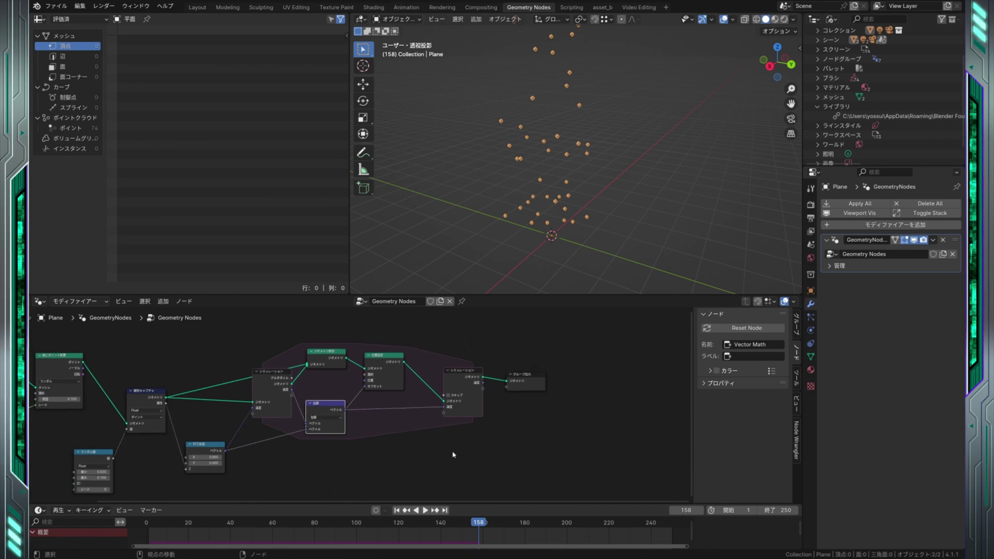
left_click(395, 511)
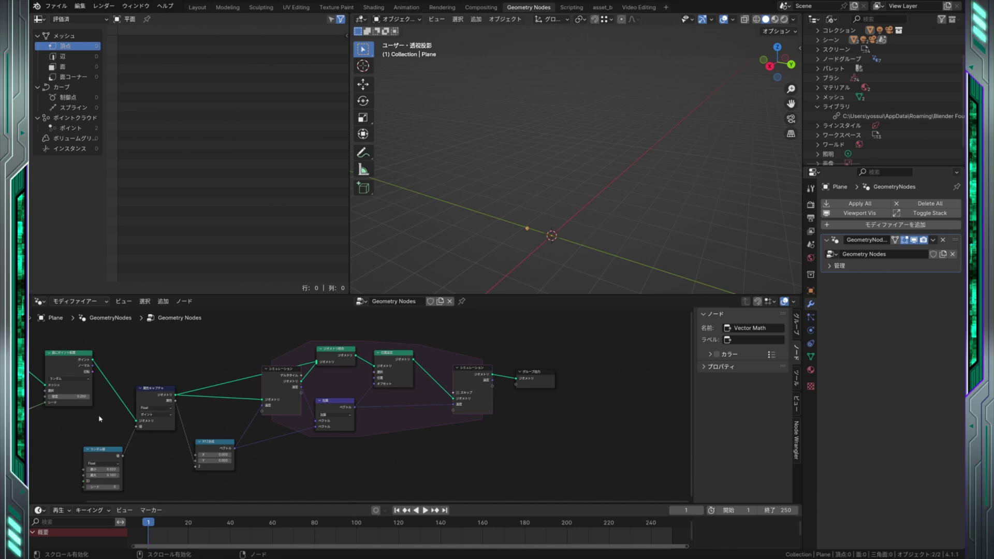
left_click(425, 511)
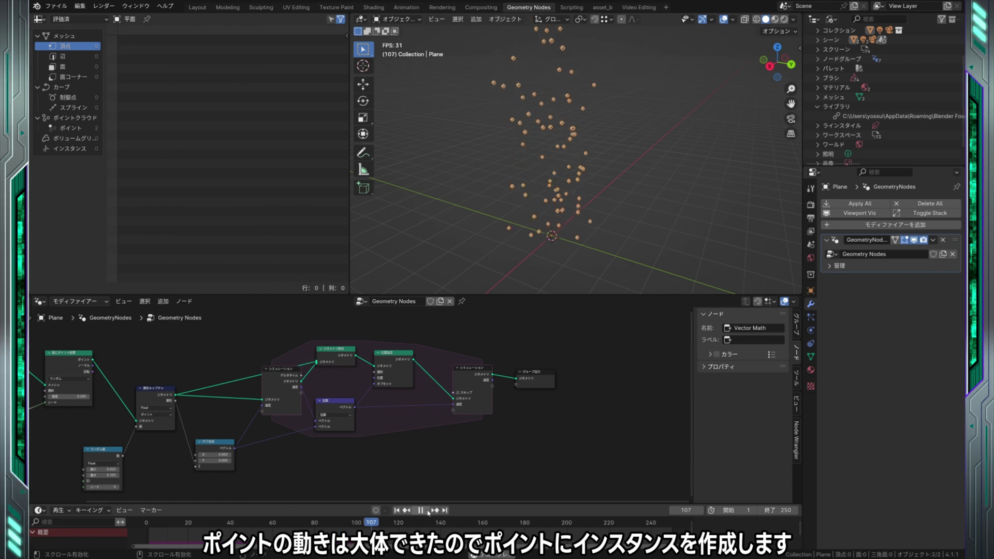
left_click(429, 513)
middle_click_drag(526, 441, 467, 427)
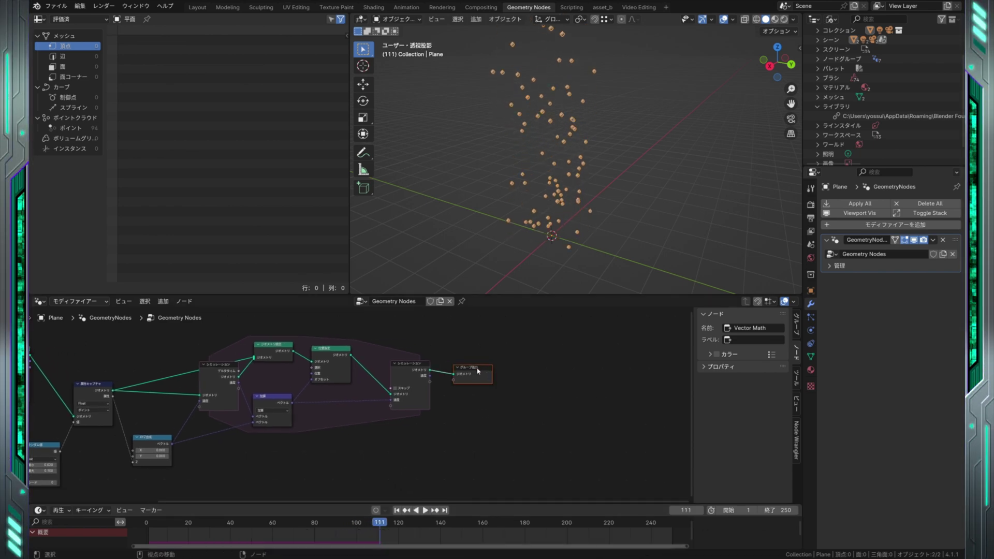
left_click_drag(480, 368, 595, 368)
Step: Insert an Instance on Points node before Group Output
left_click(533, 453)
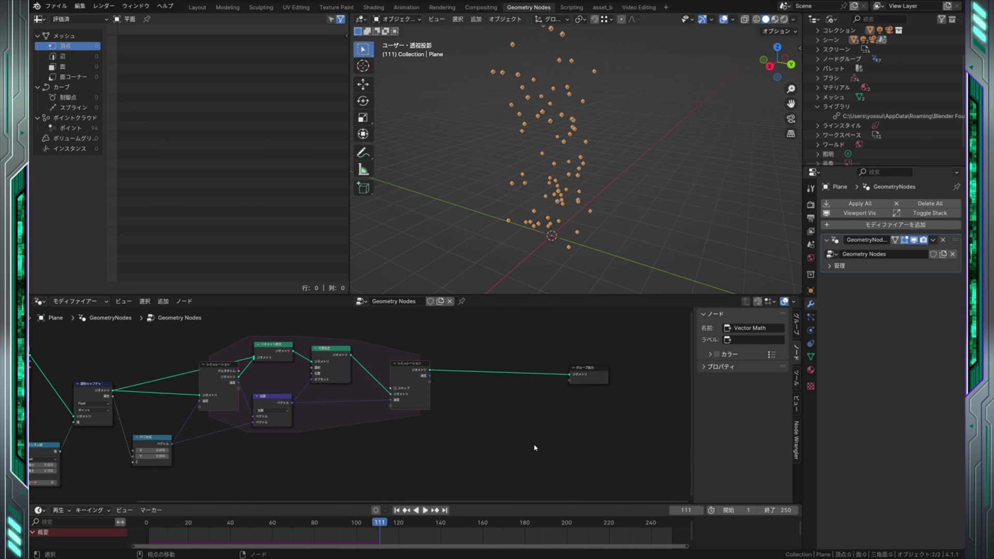
left_click(164, 302)
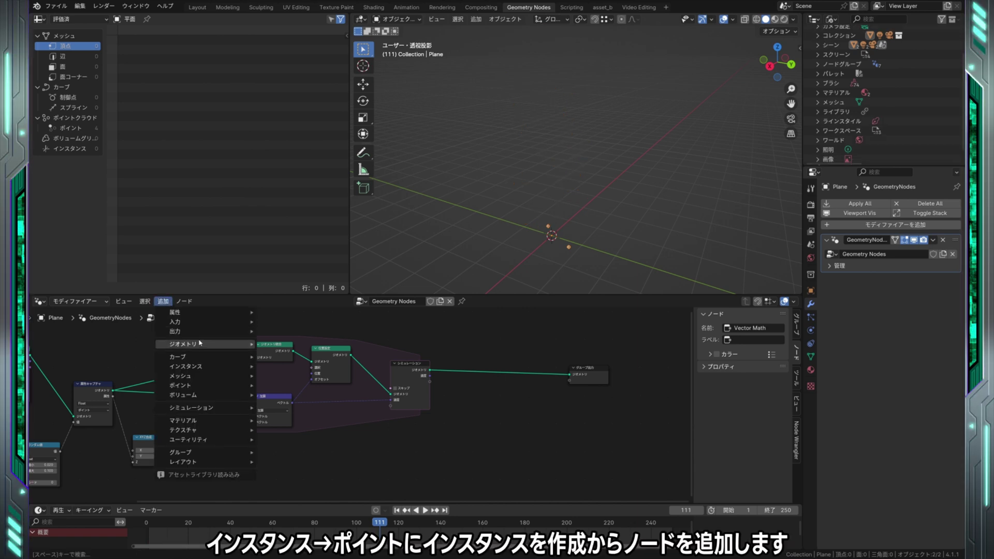
left_click(300, 369)
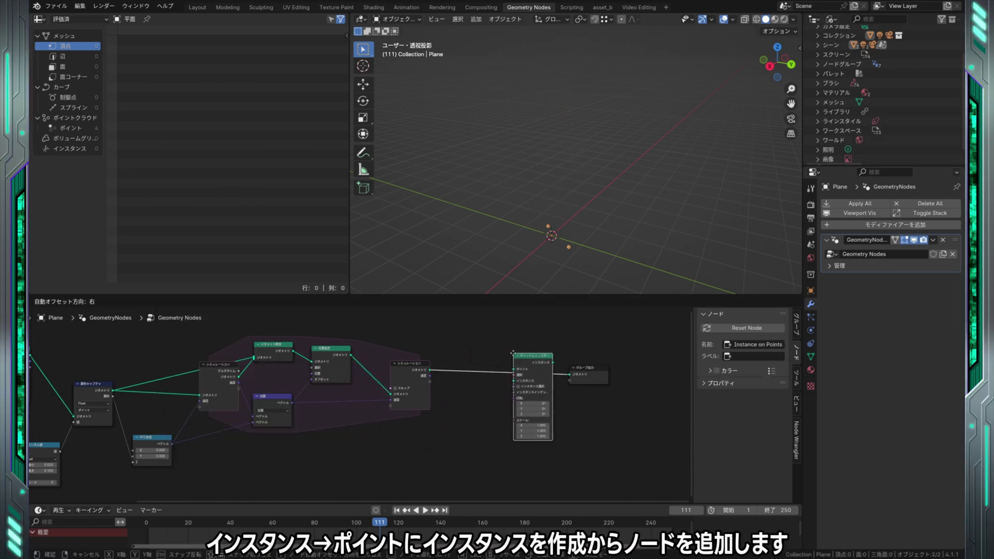
left_click(514, 357)
Step: Instance an Ico Sphere with radius 0.1 m and 3 subdivisions on the points
right_click(452, 392)
mouse_move(354, 387)
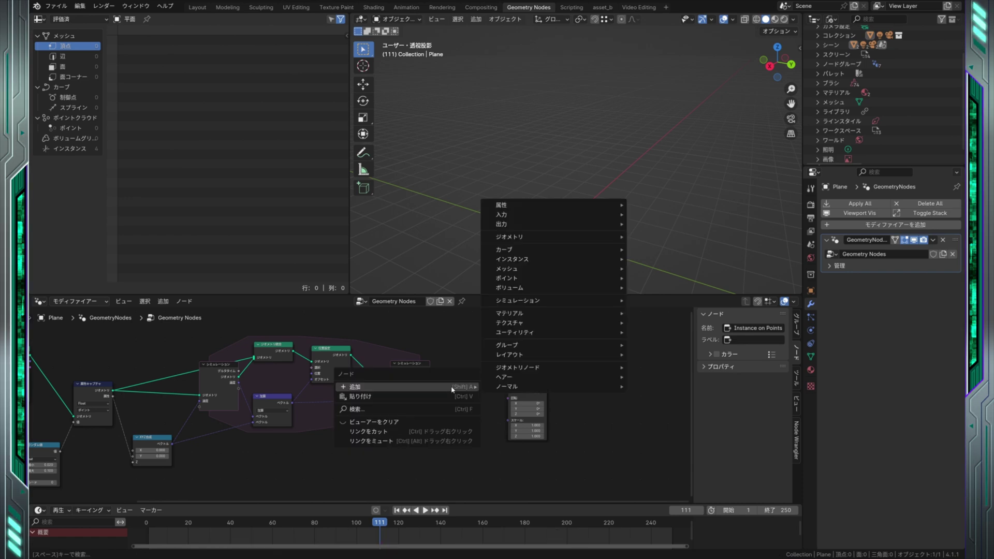
mouse_move(659, 310)
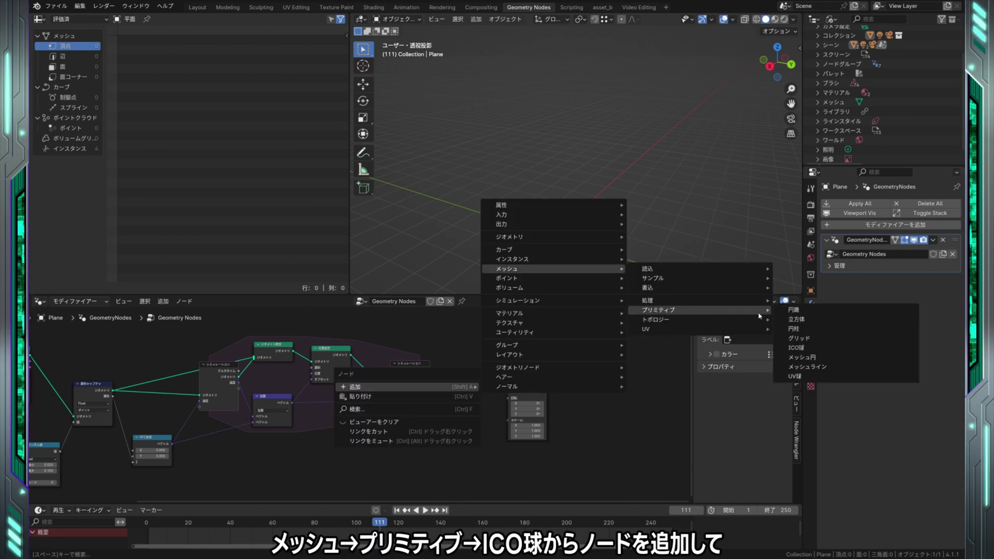
left_click(796, 348)
left_click(451, 381)
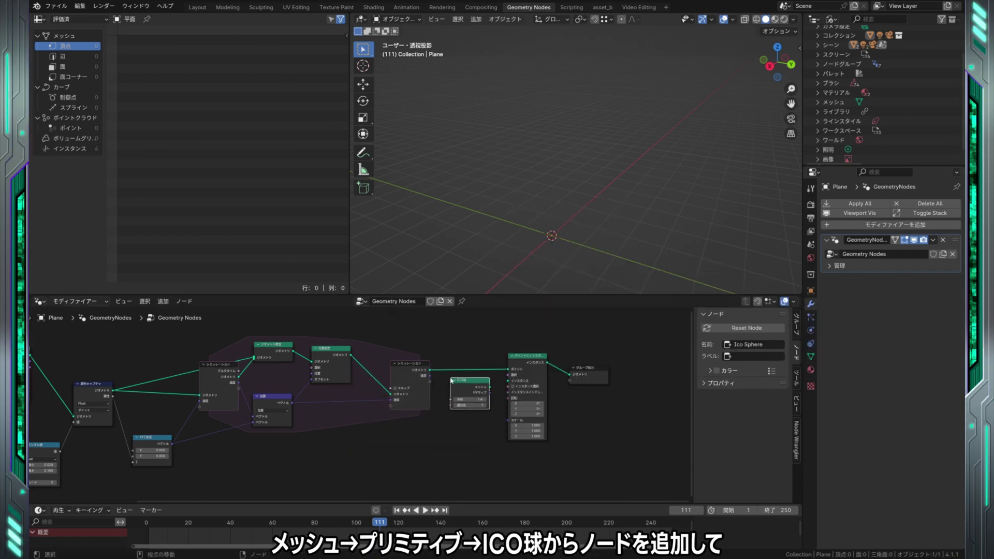
left_click_drag(490, 388, 508, 381)
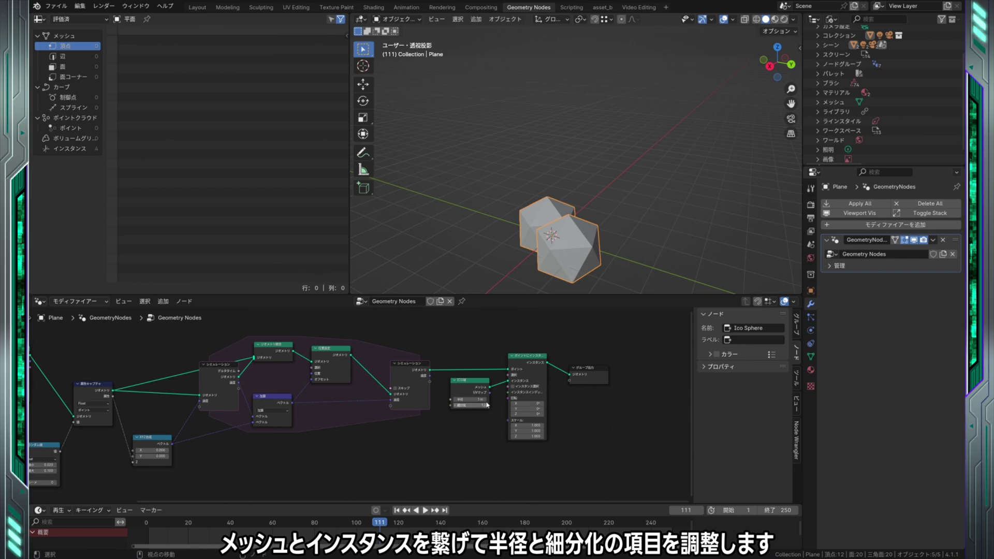
key("Return")
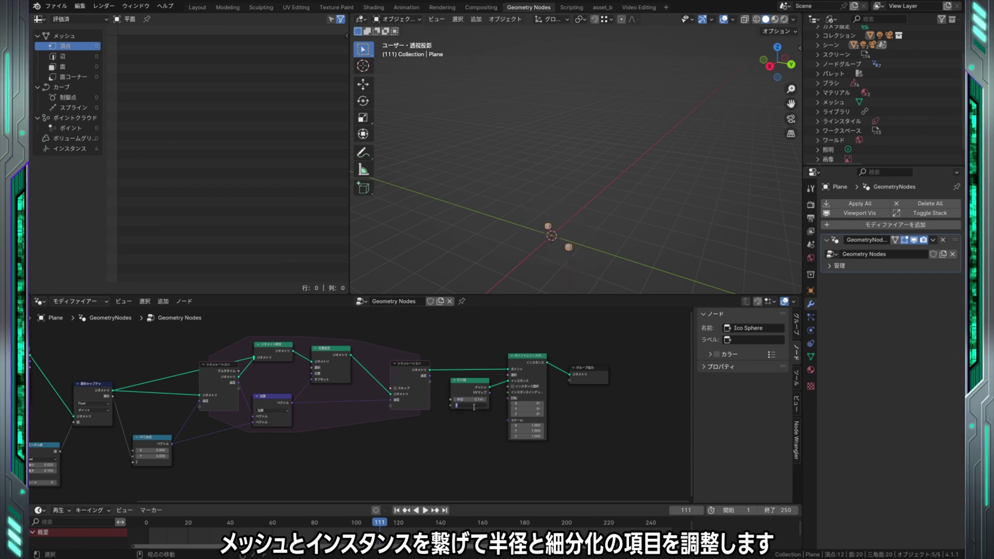
type("3")
key("Return")
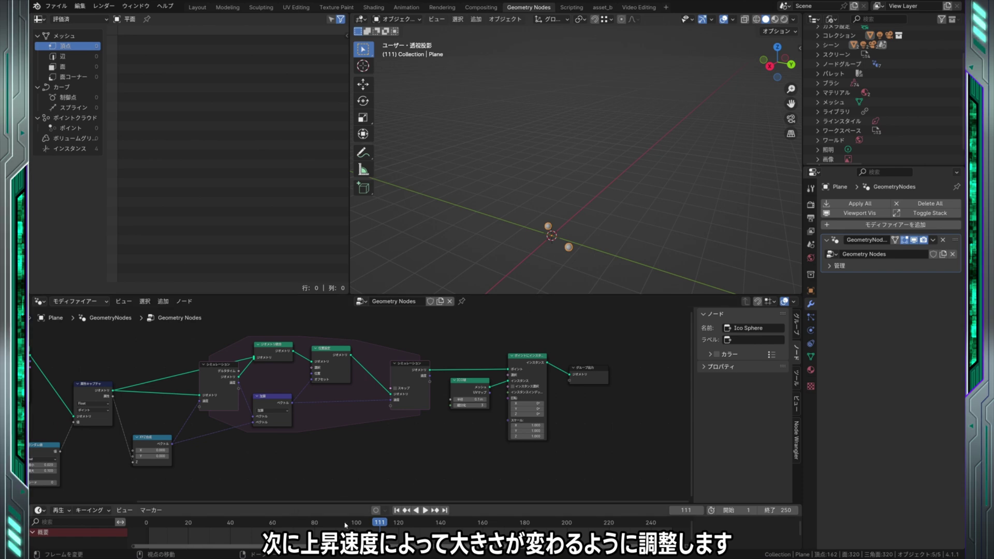
Step: Preview the rising sphere bubbles and move the Ico Sphere node aside
left_click(397, 511)
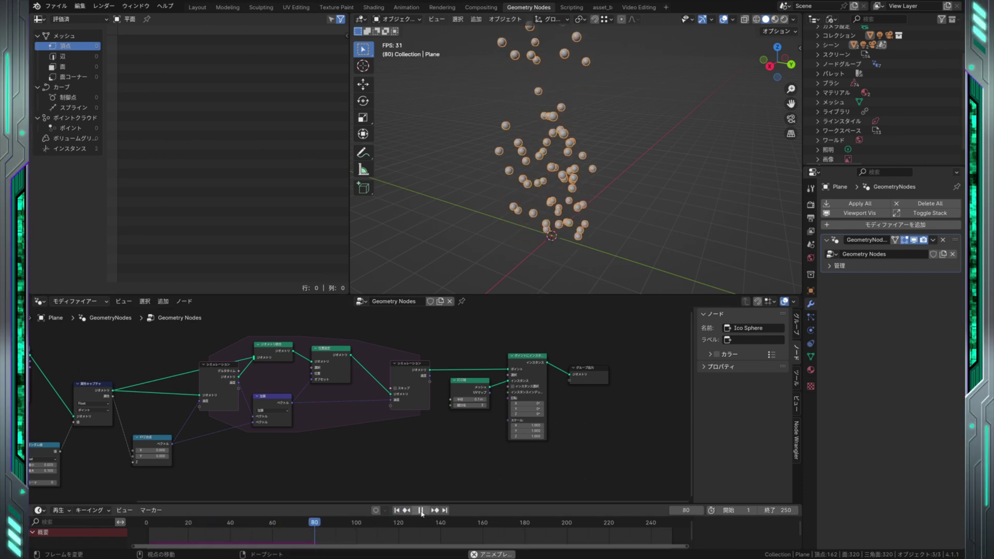
left_click(421, 511)
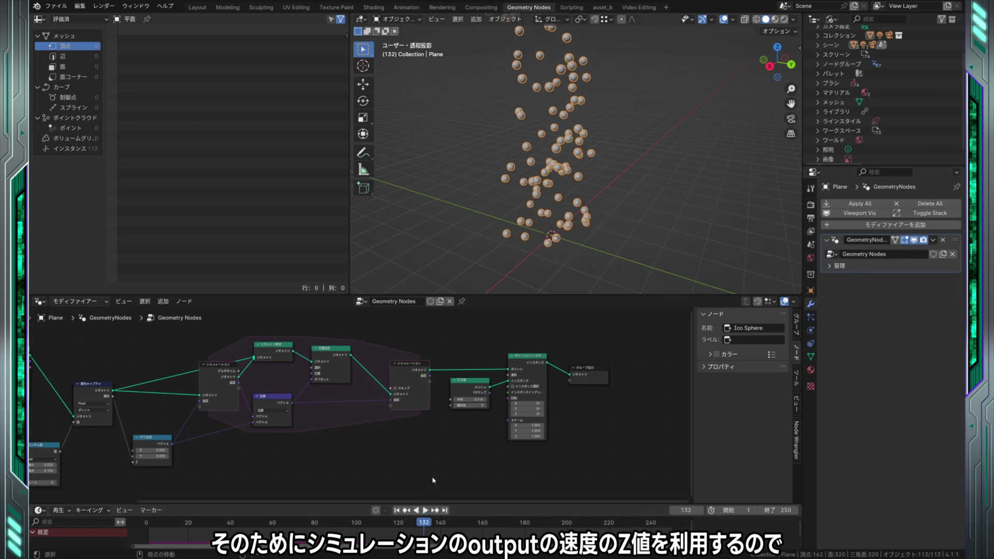
left_click_drag(488, 399, 576, 372)
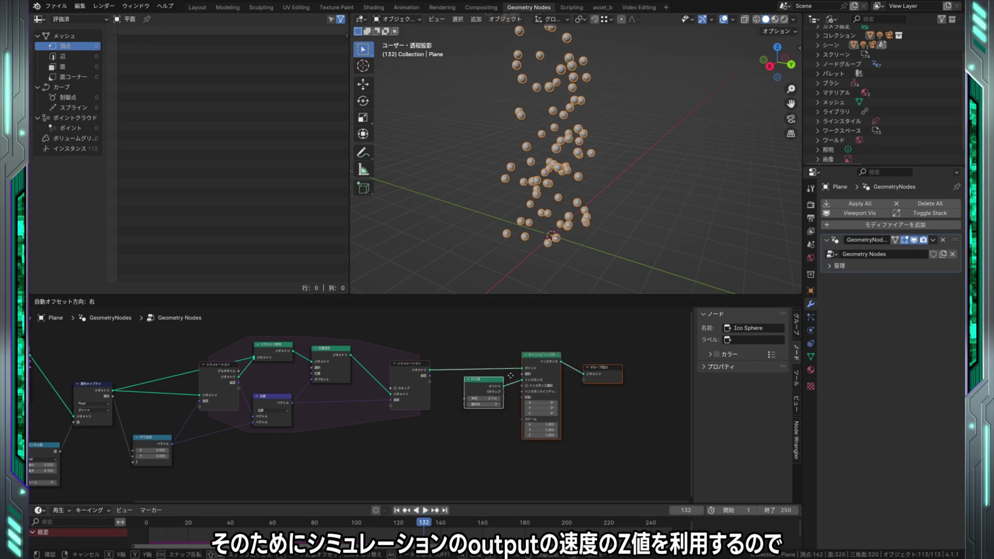
middle_click_drag(490, 417, 321, 418)
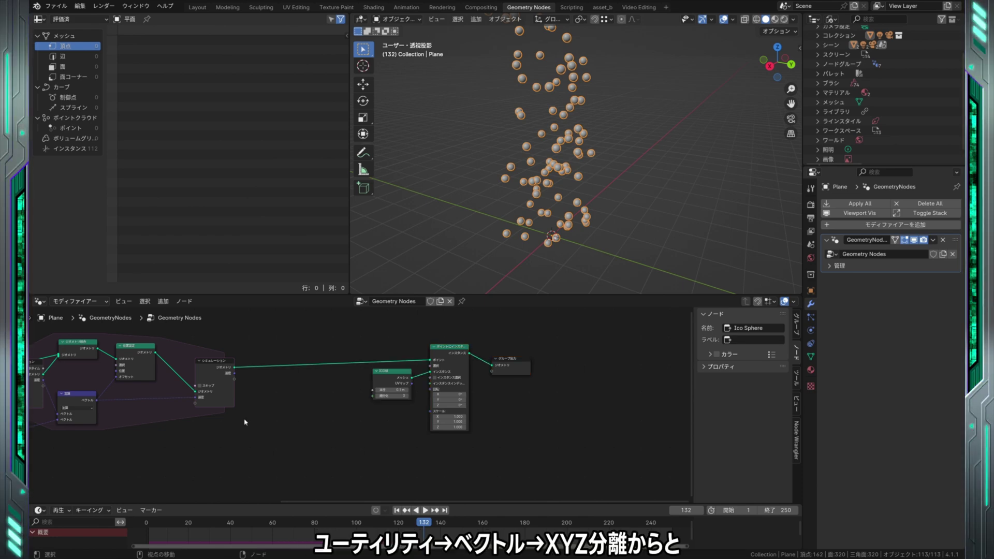
Step: Add a Combine XYZ node and a Separate XYZ node below the simulation output
right_click(202, 419)
mouse_move(446, 384)
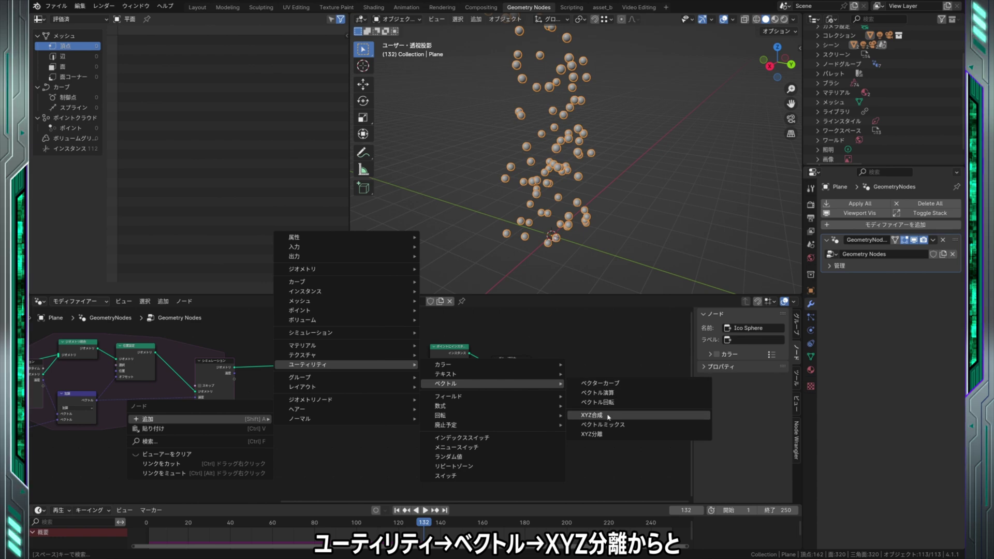
left_click(592, 415)
left_click(396, 432)
right_click(209, 417)
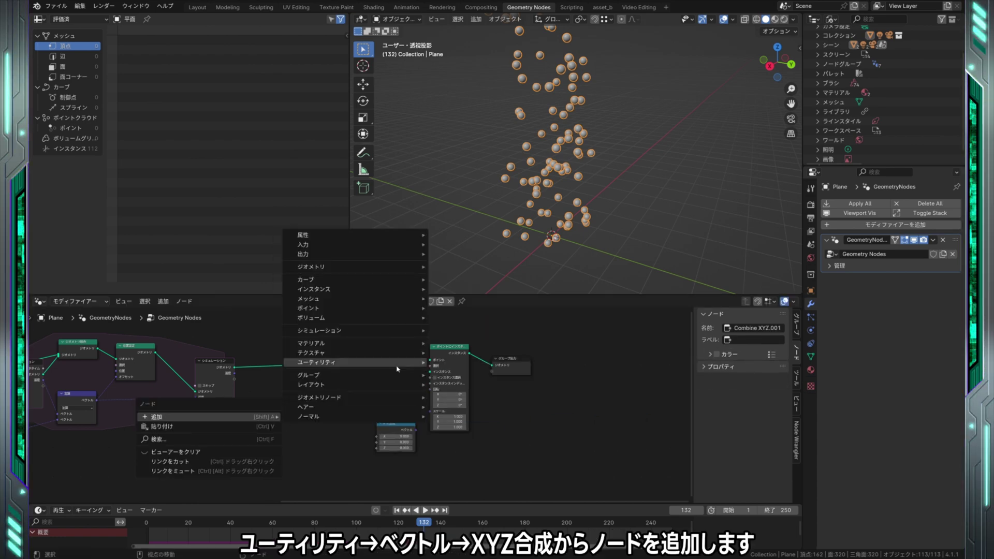
left_click(611, 426)
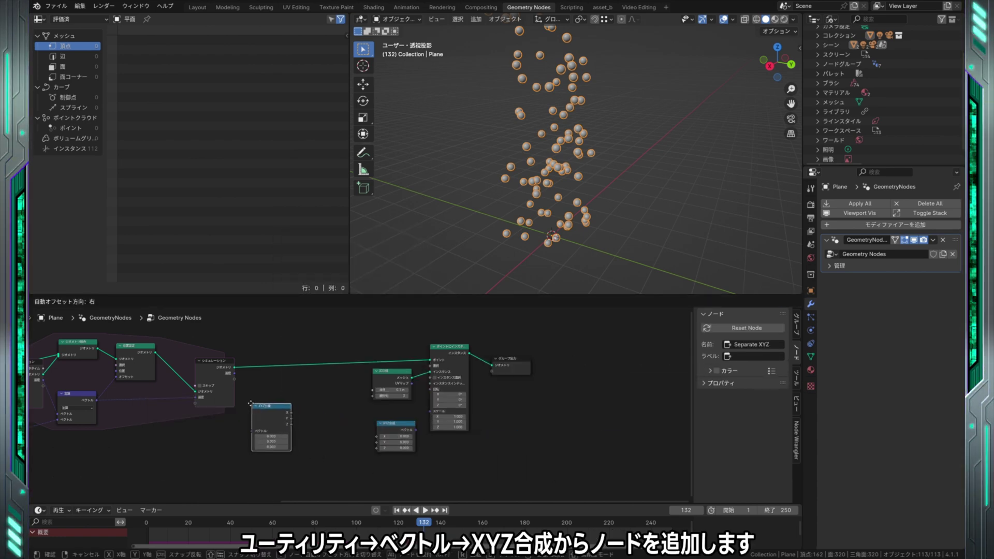
left_click(228, 405)
Step: Wire velocity into Separate XYZ and its Z into Combine XYZ's X, Y and Z
left_click_drag(236, 377, 246, 393)
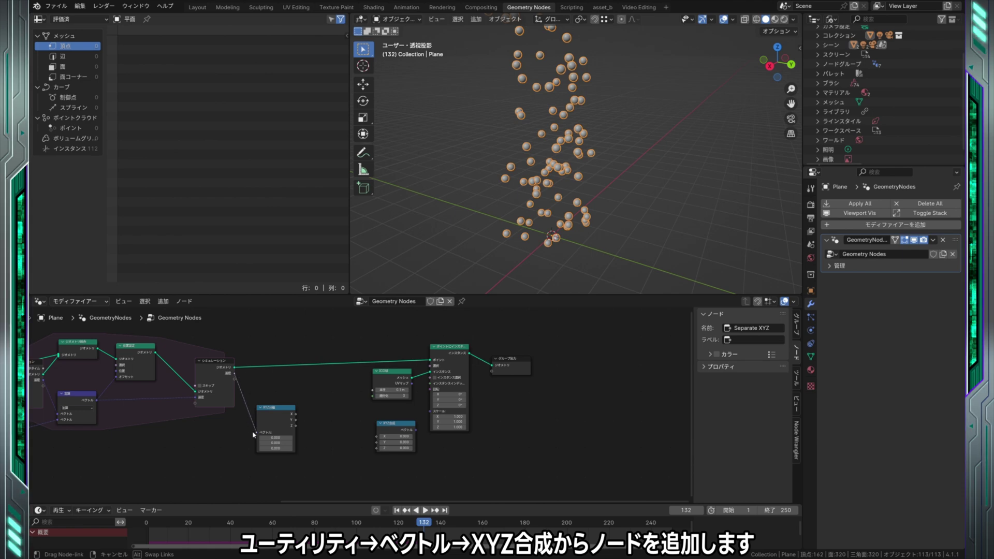
left_click_drag(254, 434, 256, 431)
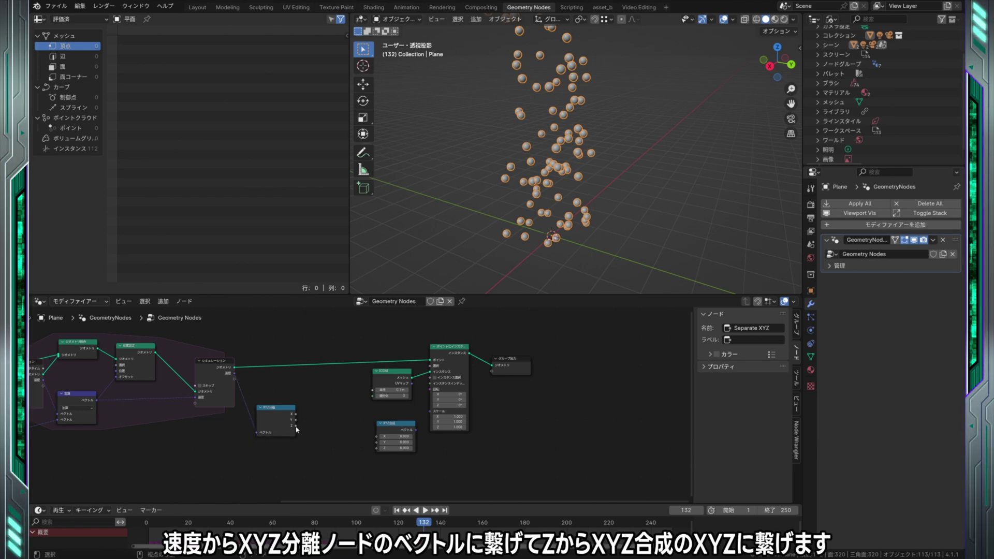
left_click_drag(296, 426, 377, 443)
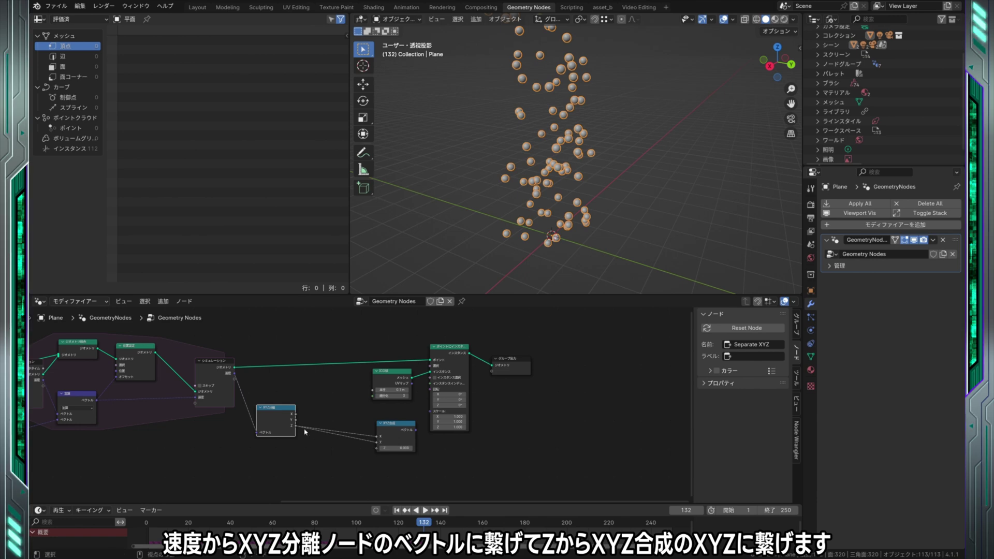
mouse_move(296, 426)
left_mouse_down()
mouse_move(375, 449)
mouse_move(430, 411)
left_mouse_up()
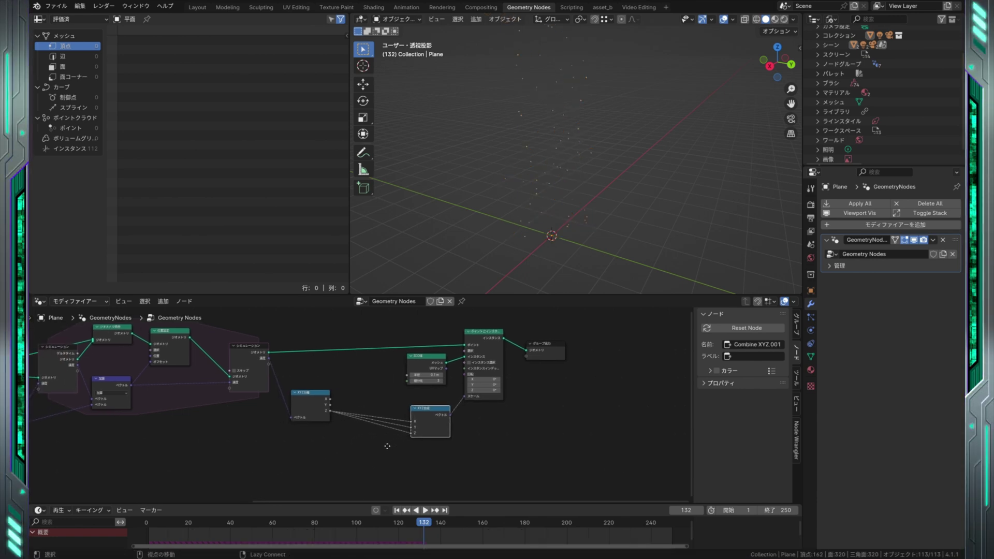
middle_click_drag(138, 455, 172, 439)
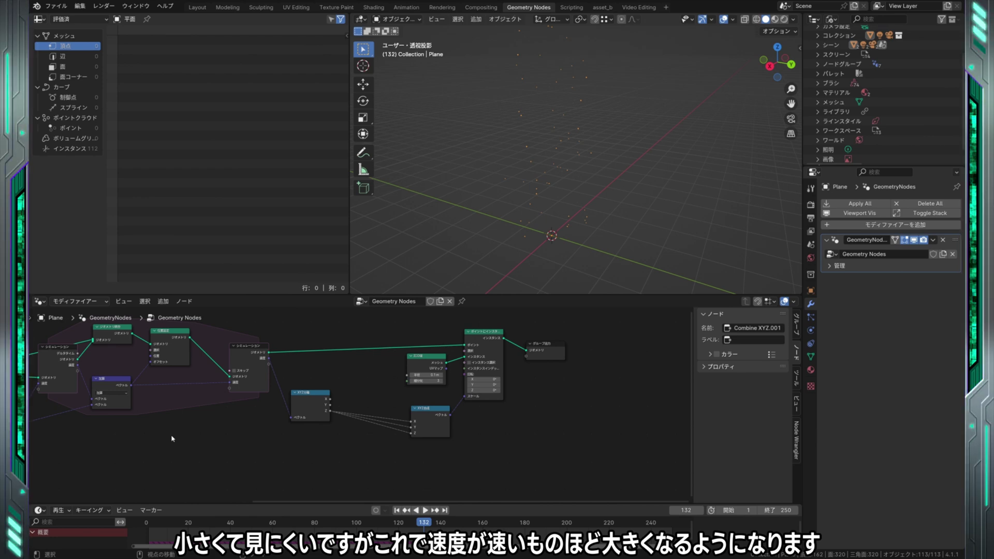
Step: Insert a Map Range node between Separate XYZ's Z and Combine XYZ's inputs
right_click(172, 439)
mouse_move(279, 381)
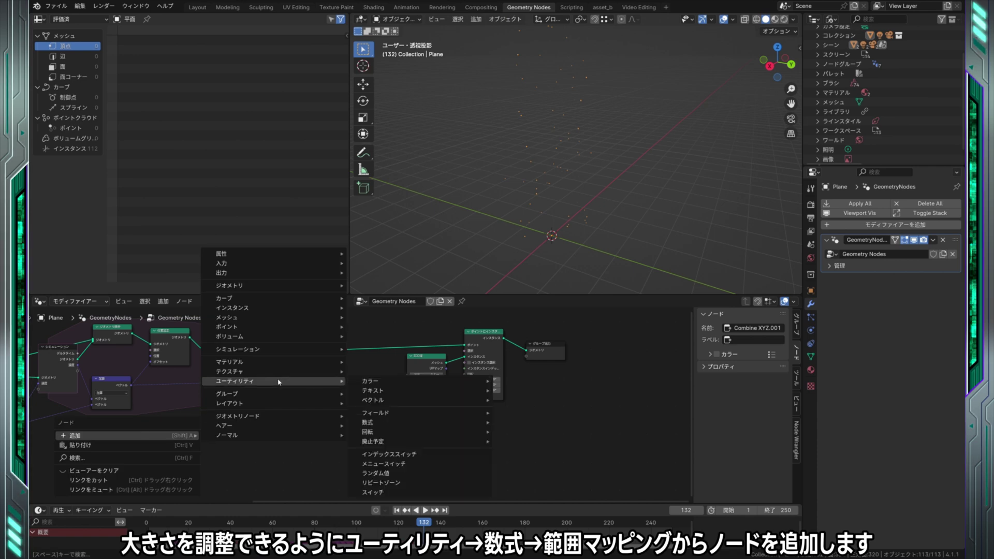
left_click(548, 470)
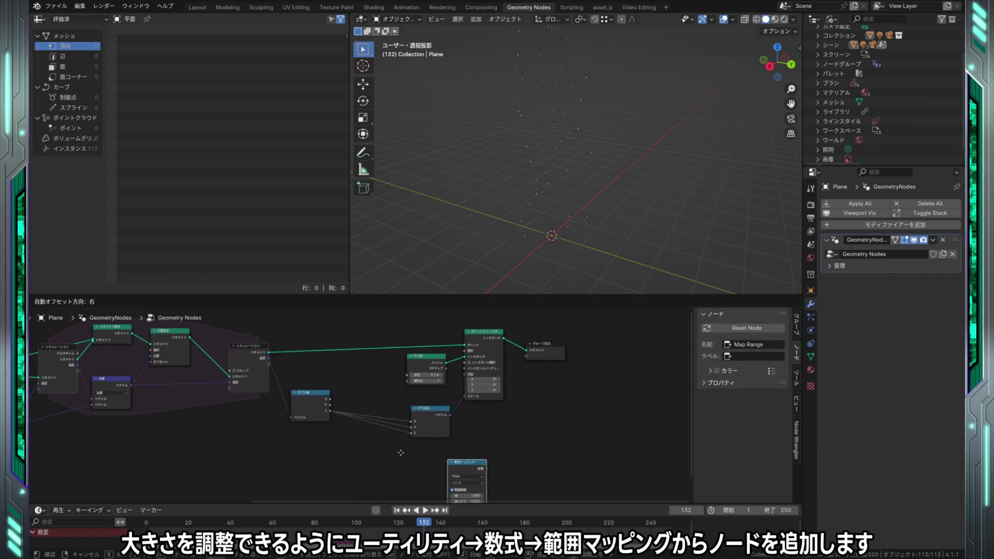
left_click(334, 420)
left_click_drag(330, 413, 348, 474)
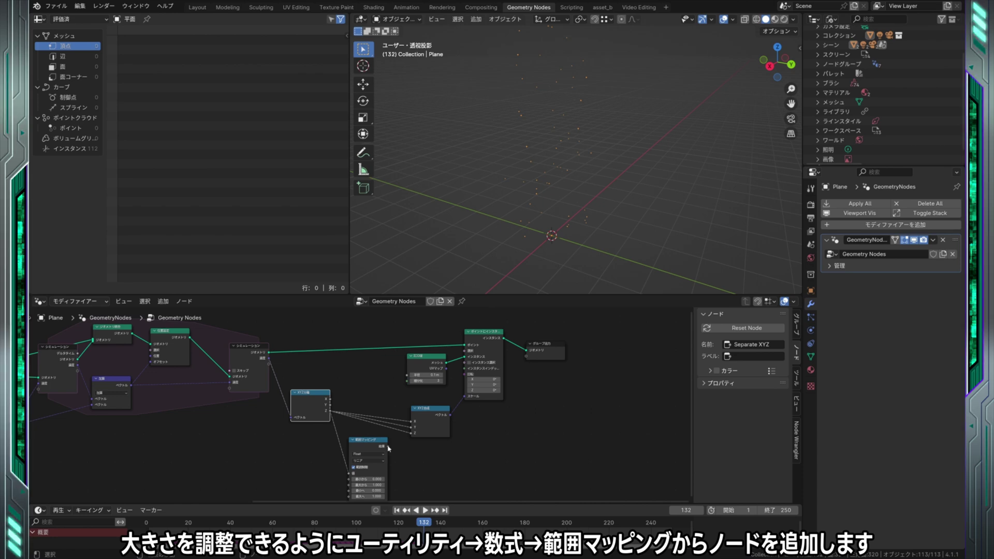
mouse_move(389, 446)
left_mouse_down()
mouse_move(412, 423)
mouse_move(414, 434)
left_mouse_up()
middle_click_drag(423, 468, 453, 432)
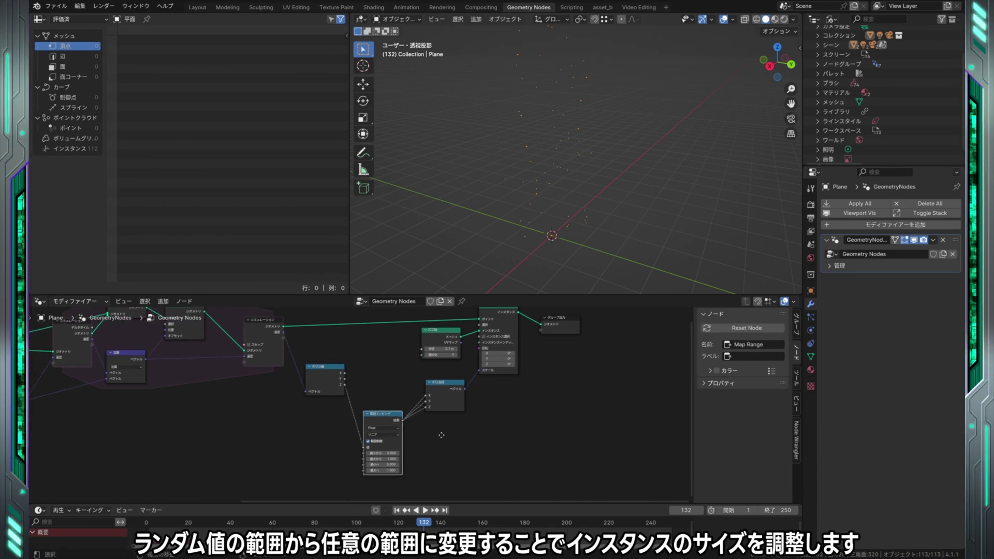
left_click_drag(397, 404, 393, 396)
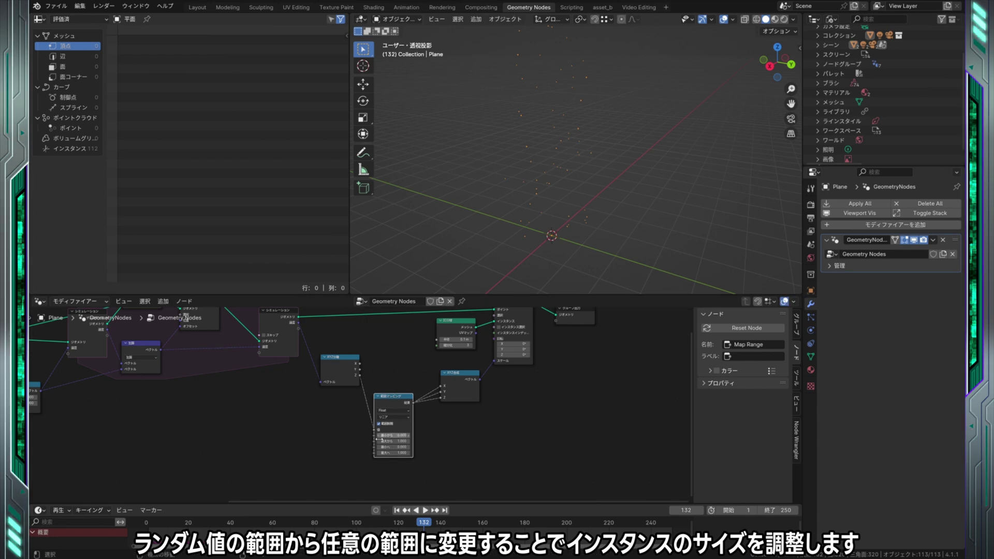
scroll(274, 444, "down", 1)
mouse_move(275, 444)
middle_mouse_down()
mouse_move(320, 427)
mouse_move(465, 429)
middle_mouse_up()
Step: Add two Value nodes, one above the other
scroll(186, 415, "up", 1)
right_click(106, 409)
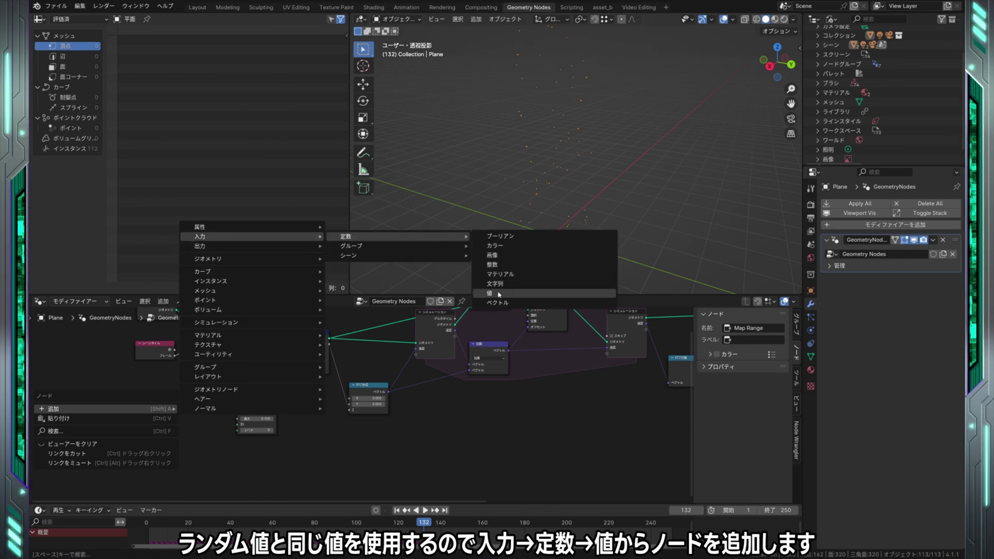
left_click(498, 293)
left_click(138, 397)
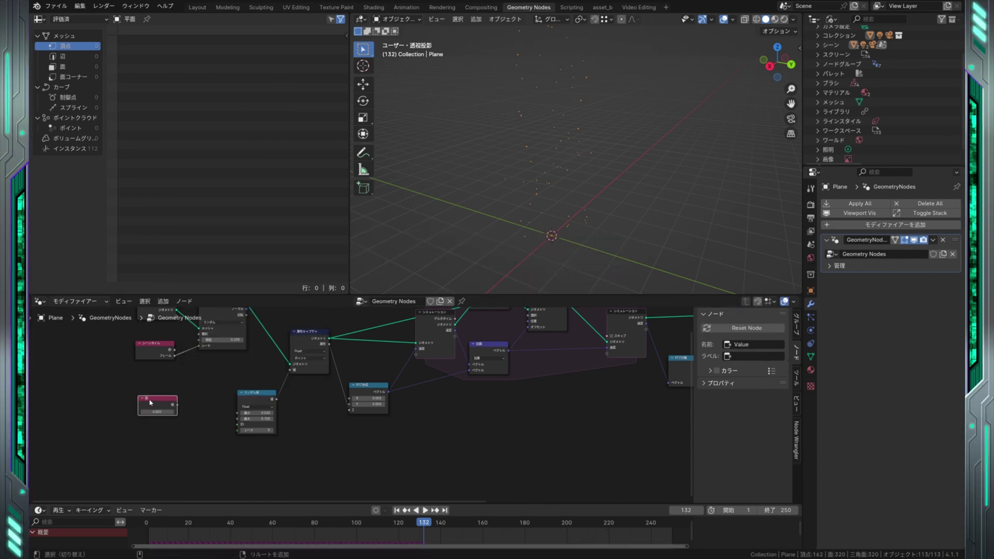
key("shift+d")
left_click(150, 430)
middle_click_drag(151, 431, 218, 415)
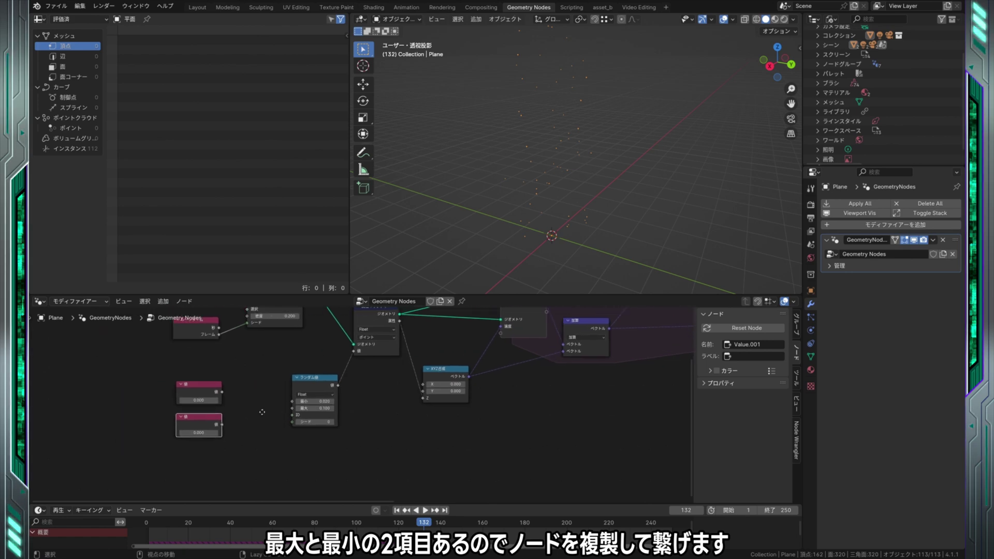
scroll(267, 407, "up", 2)
Step: Set the Value nodes to 0.02 and 0.1 and link them to Random Value's Min and Max
left_click(229, 406)
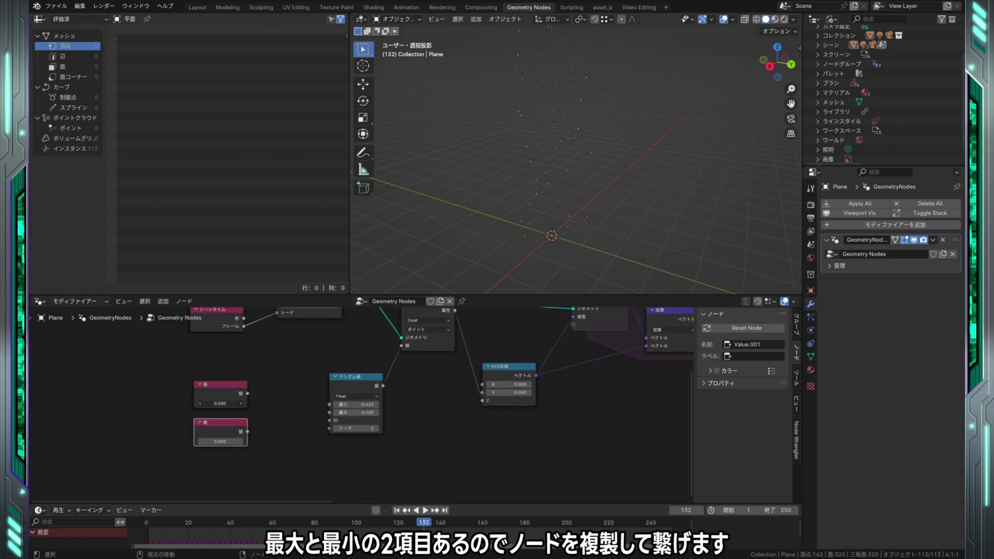
type("0.02")
key("Return")
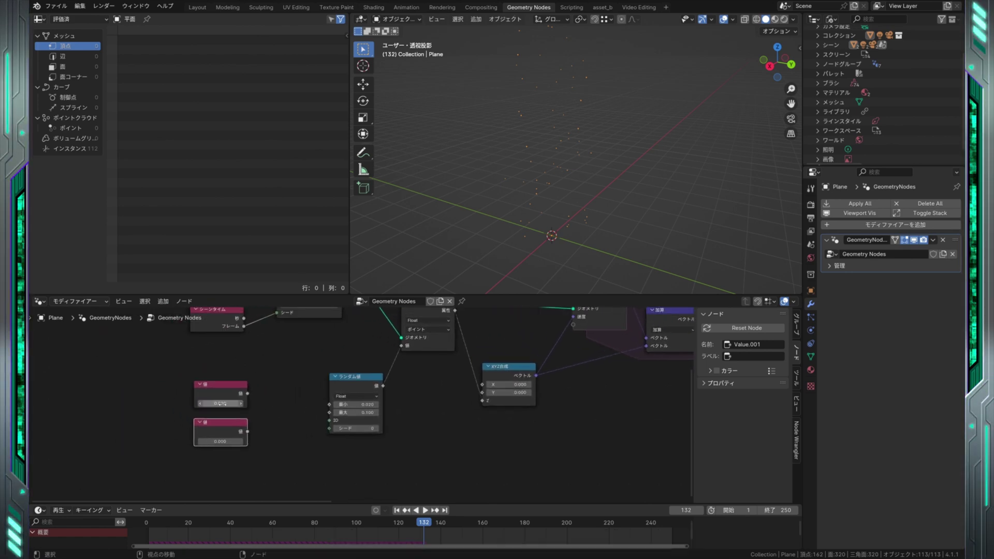
left_click(218, 441)
type("0")
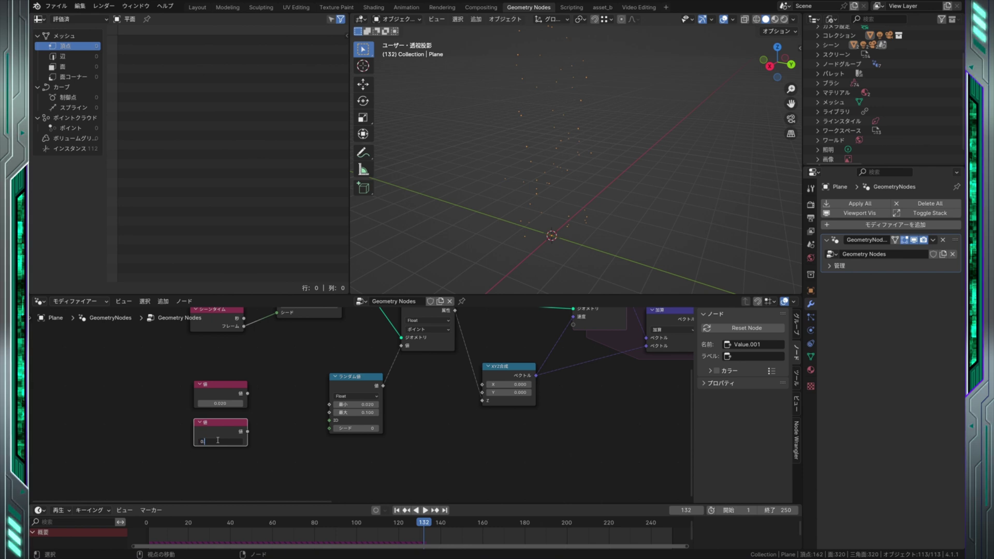
type(".1")
key("Return")
left_click_drag(248, 394, 330, 405)
left_click_drag(248, 431, 329, 413)
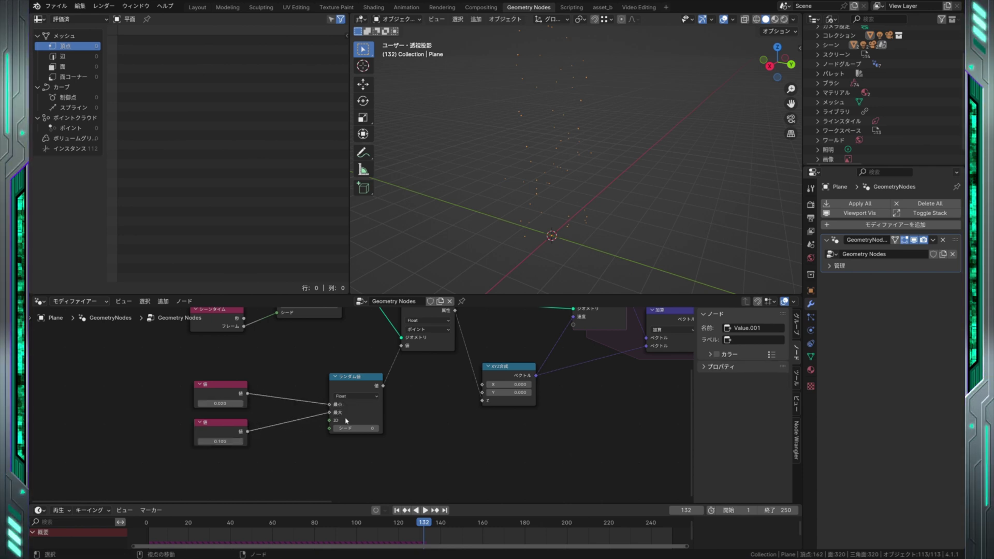
Step: Feed the 0.02 and 0.1 values into Map Range's From Min and From Max
scroll(342, 409, "down", 3)
middle_click_drag(513, 425, 323, 412)
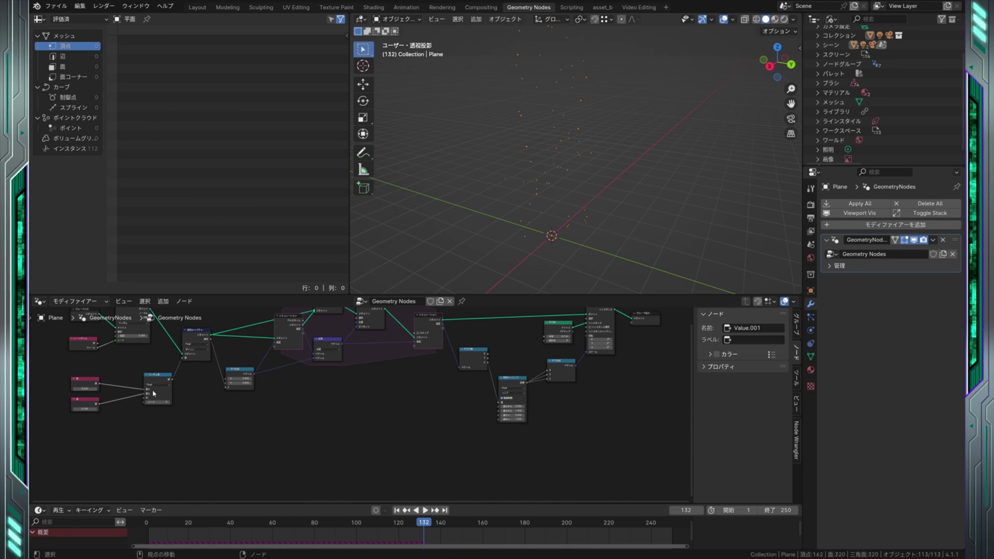
left_click_drag(102, 386, 498, 407)
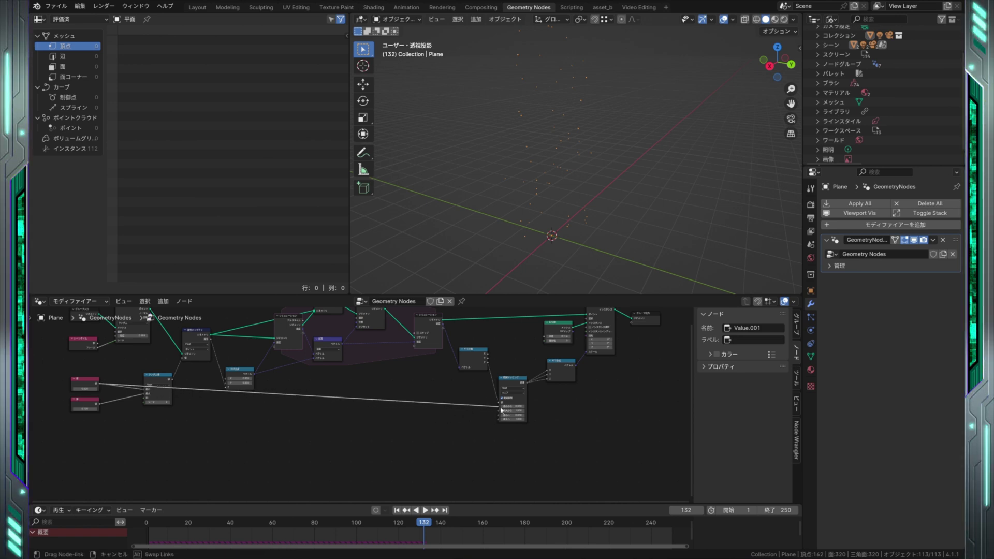
left_click_drag(98, 405, 499, 411)
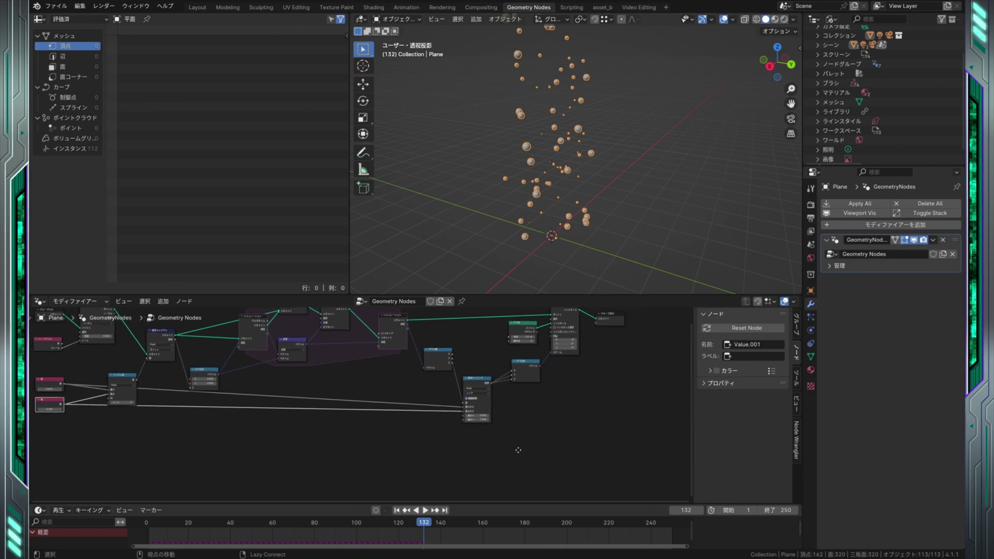
middle_click_drag(520, 441, 435, 448)
scroll(534, 444, "up", 2)
scroll(534, 444, "up", 2)
Step: Set Map Range To Min to 0.100, leaving To Max at 1.000
middle_click_drag(534, 444, 476, 437)
scroll(476, 438, "up", 1)
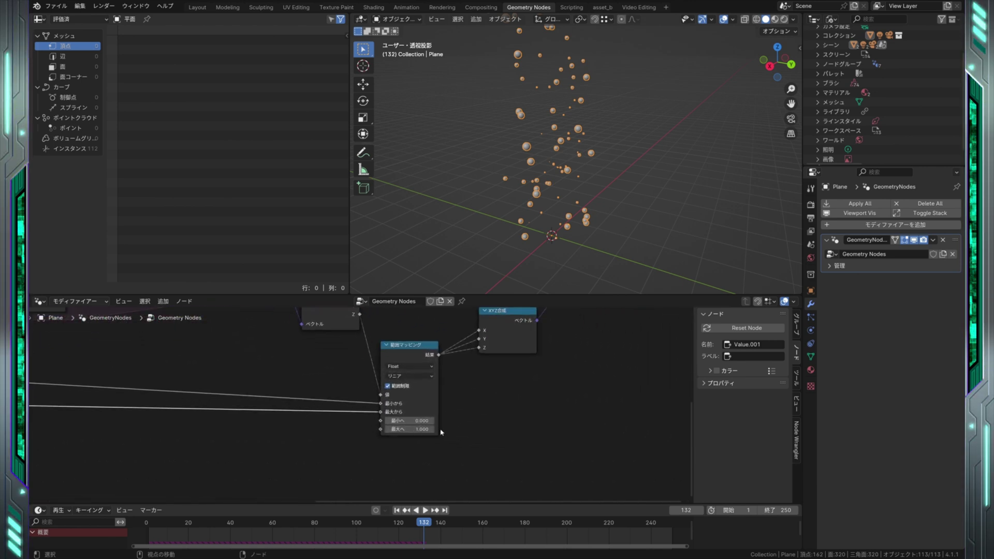
left_click(415, 421)
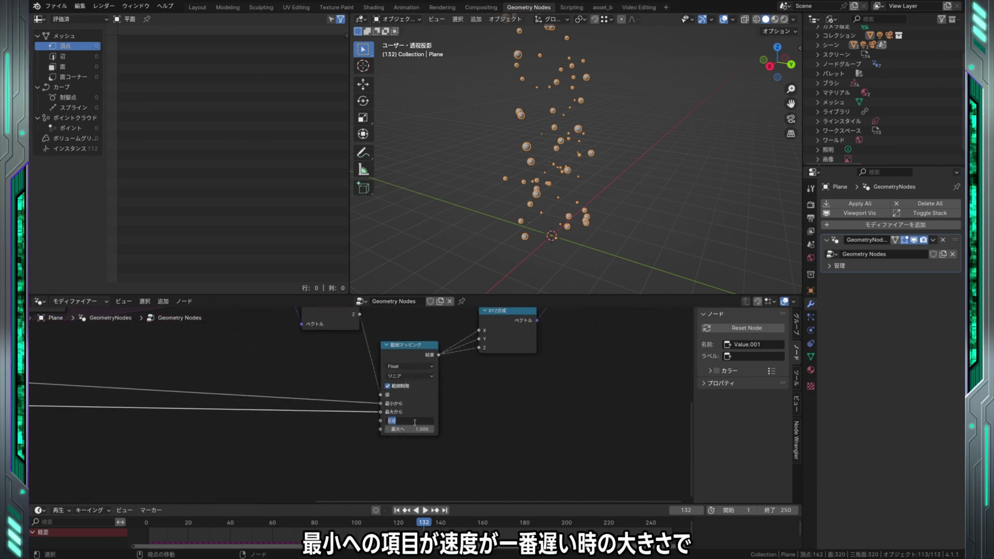
type("0.1")
key("Return")
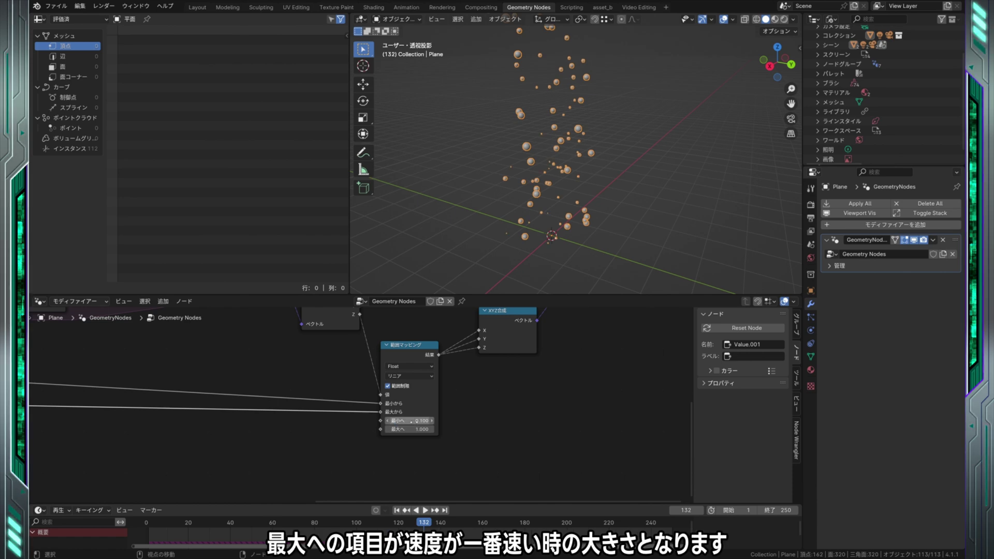
scroll(511, 391, "down", 2)
mouse_move(510, 409)
middle_mouse_down()
mouse_move(447, 456)
mouse_move(507, 419)
middle_mouse_up()
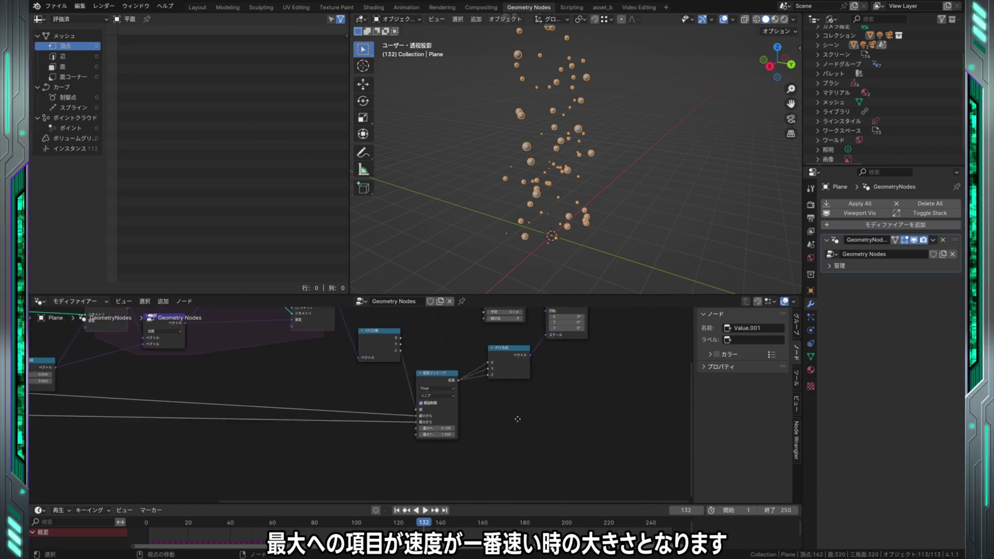
scroll(508, 420, "down", 1)
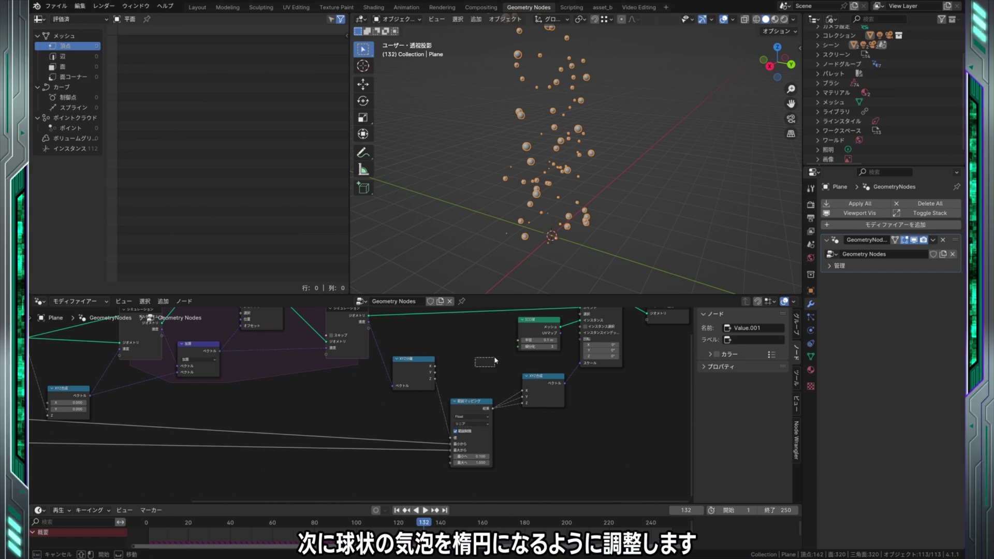
Step: Shift the Instance on Points, Ico Sphere and Group Output nodes right to open space
scroll(496, 360, "down", 2)
scroll(496, 360, "up", 1)
left_click_drag(484, 318, 591, 414)
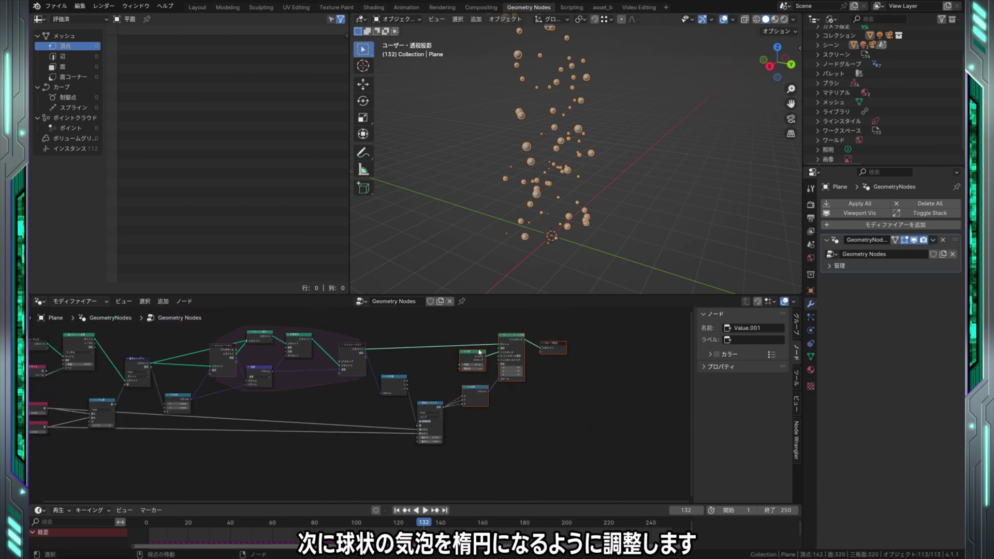
left_click_drag(479, 347, 526, 350)
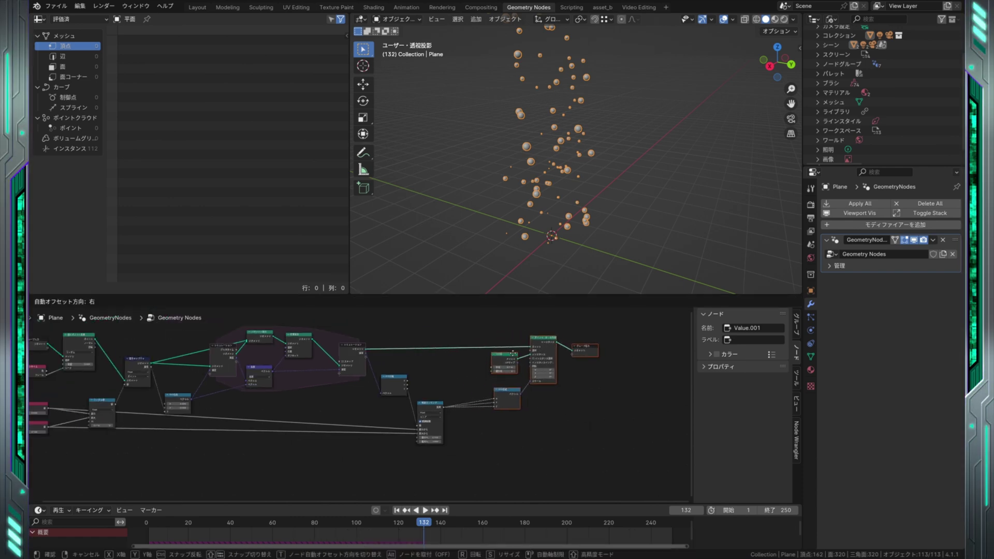
scroll(533, 445, "up", 1)
scroll(534, 446, "up", 1)
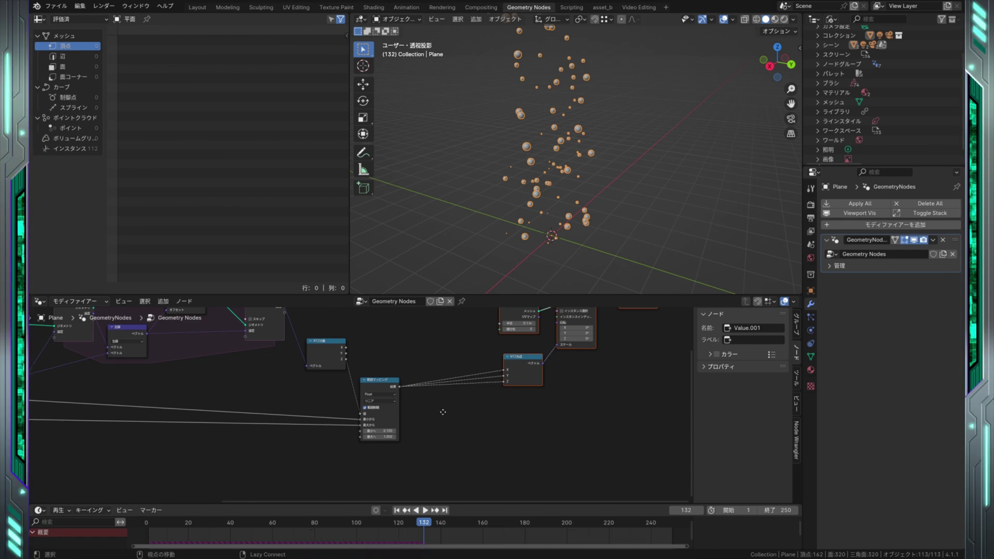
Step: Add a Multiply Math node (0.500) fed by the Map Range result for the Z scale
right_click(442, 412)
mouse_move(622, 389)
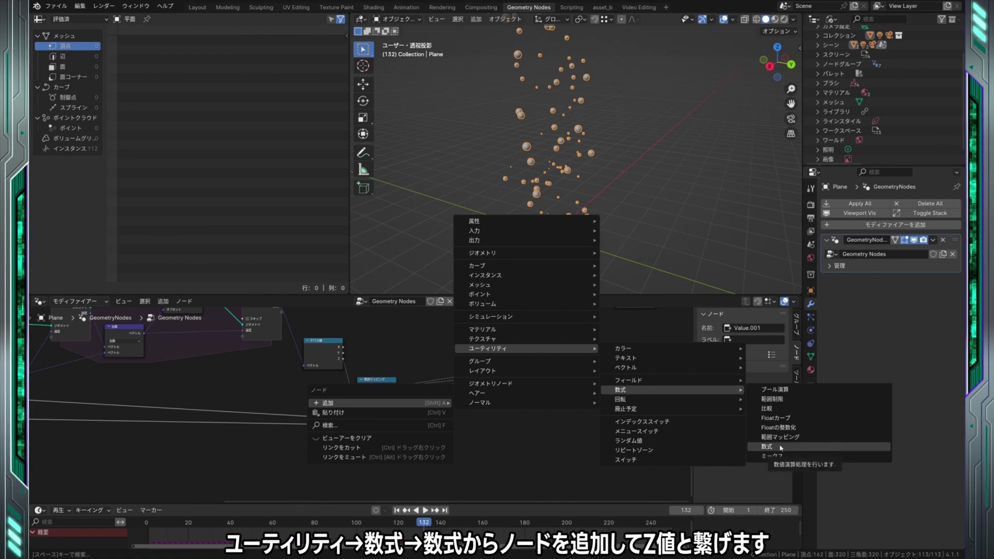
left_click(769, 446)
left_click(444, 392)
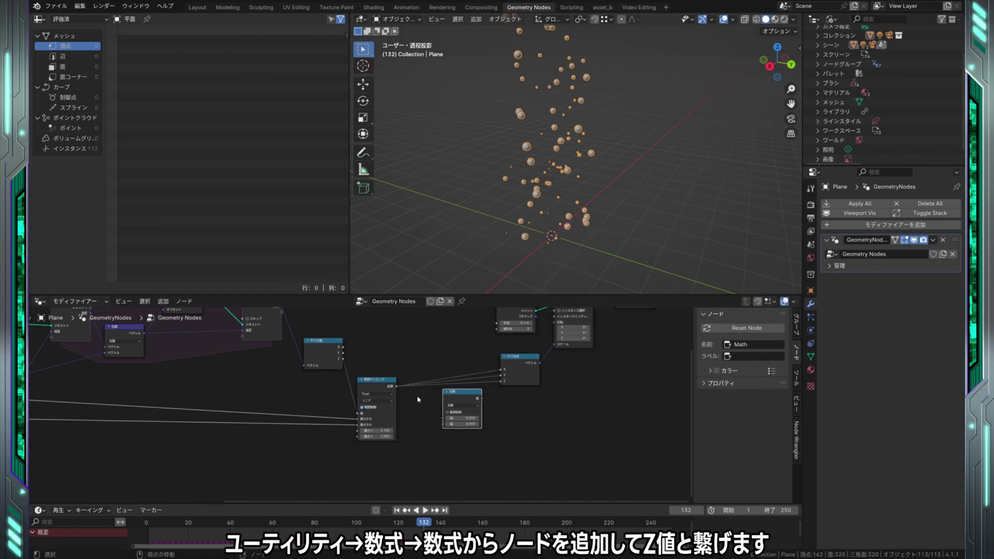
scroll(362, 407, "up", 2)
left_click_drag(406, 381, 465, 423)
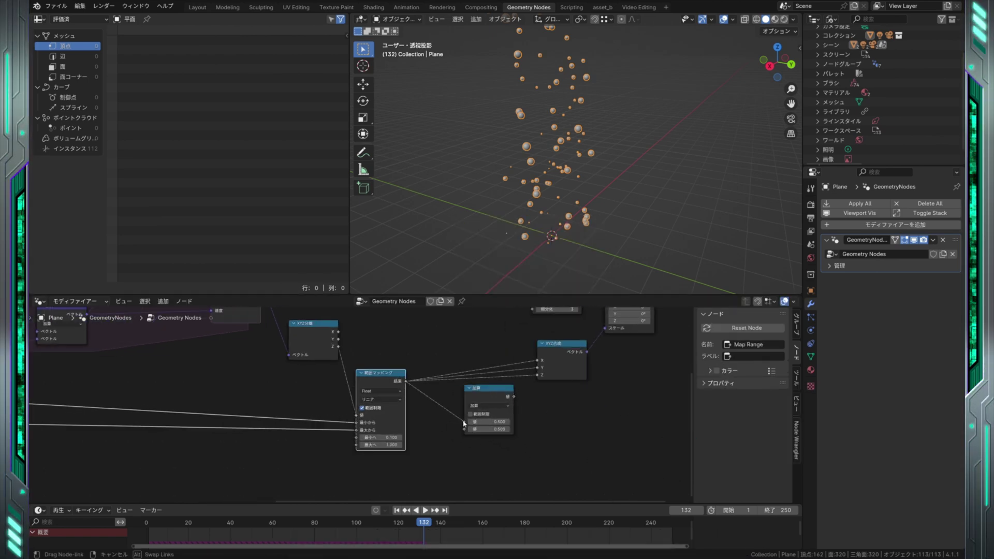
left_click_drag(514, 396, 537, 375)
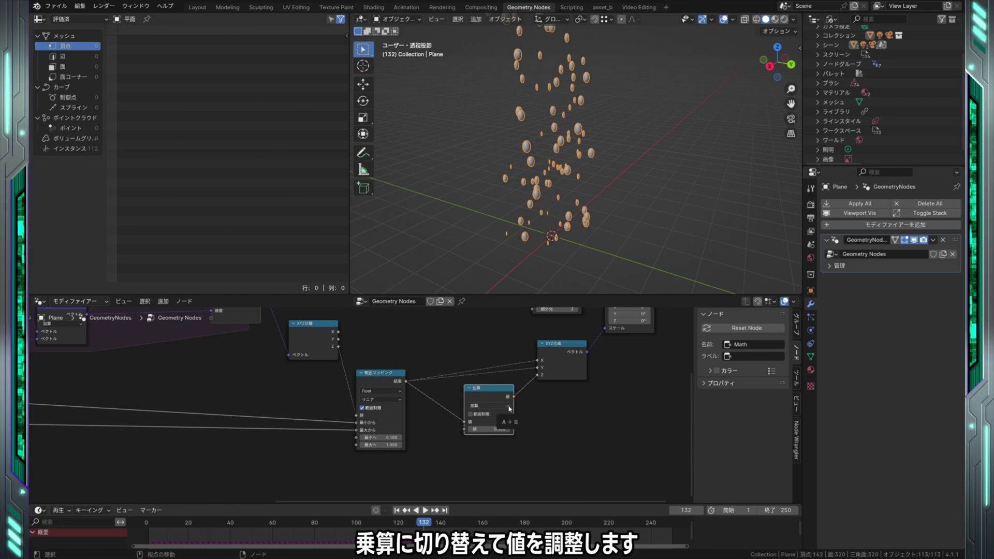
left_click(509, 408)
left_click(487, 432)
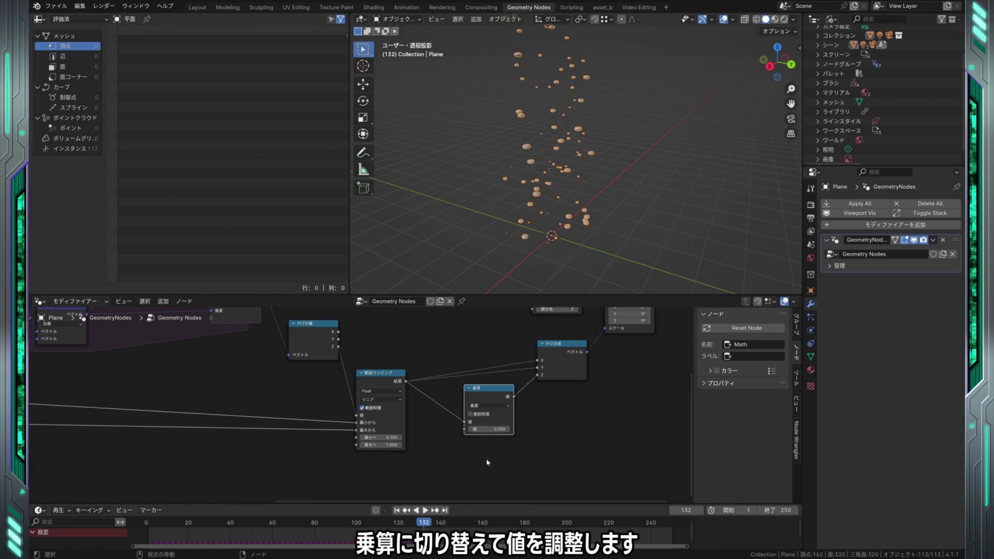
middle_click_drag(423, 432, 489, 402)
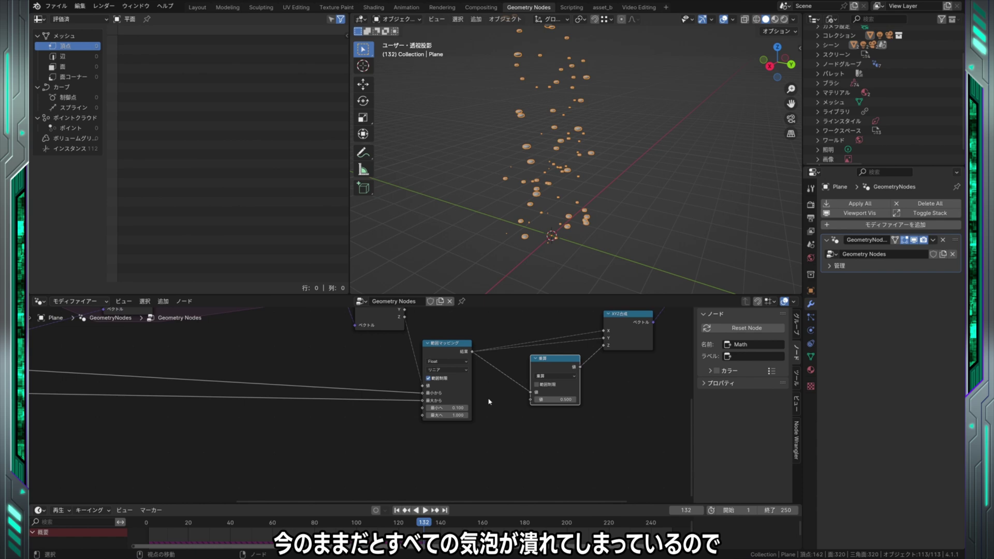
left_click(446, 350)
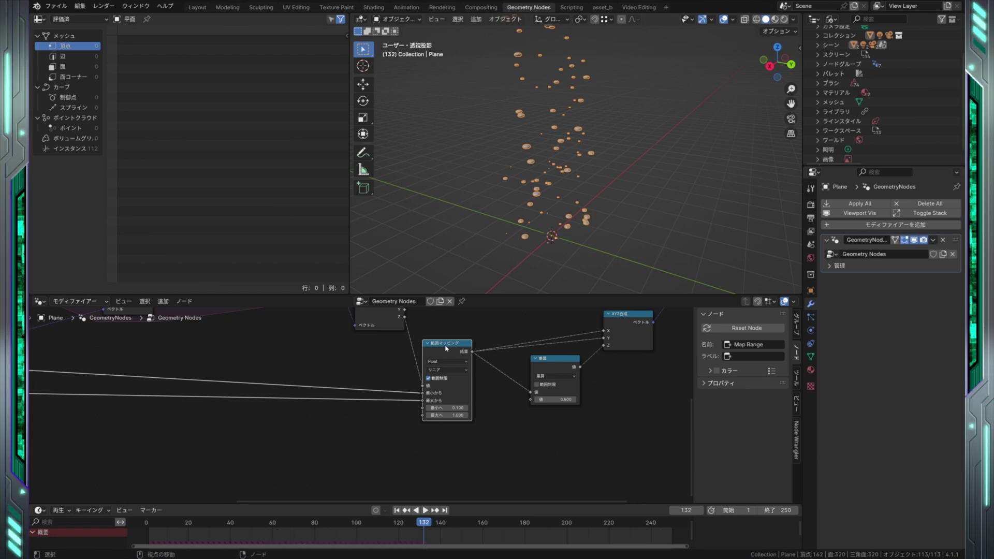
Step: Duplicate the Map Range with its links, feed its Result into Multiply Value, and set To Min 1
key("ctrl+shift+d")
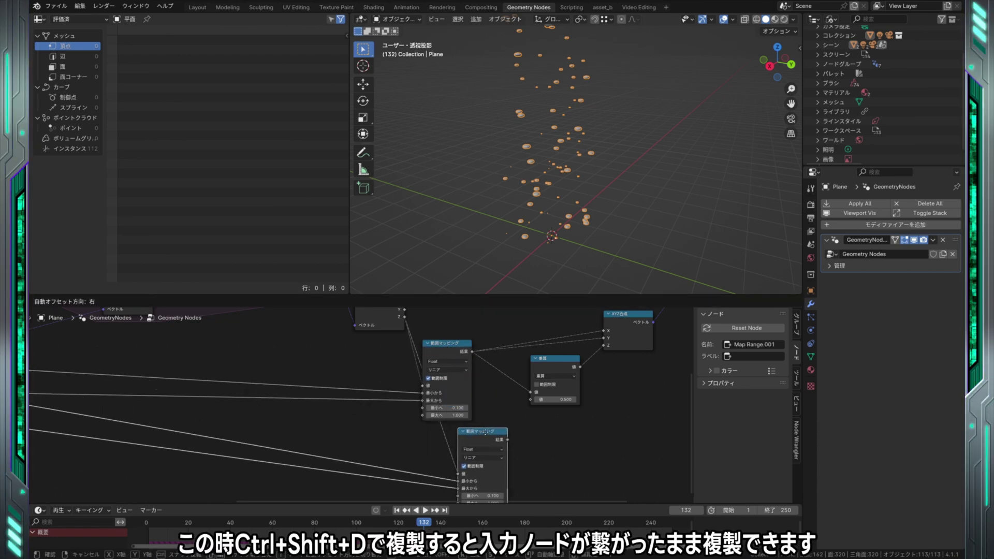
left_click(481, 434)
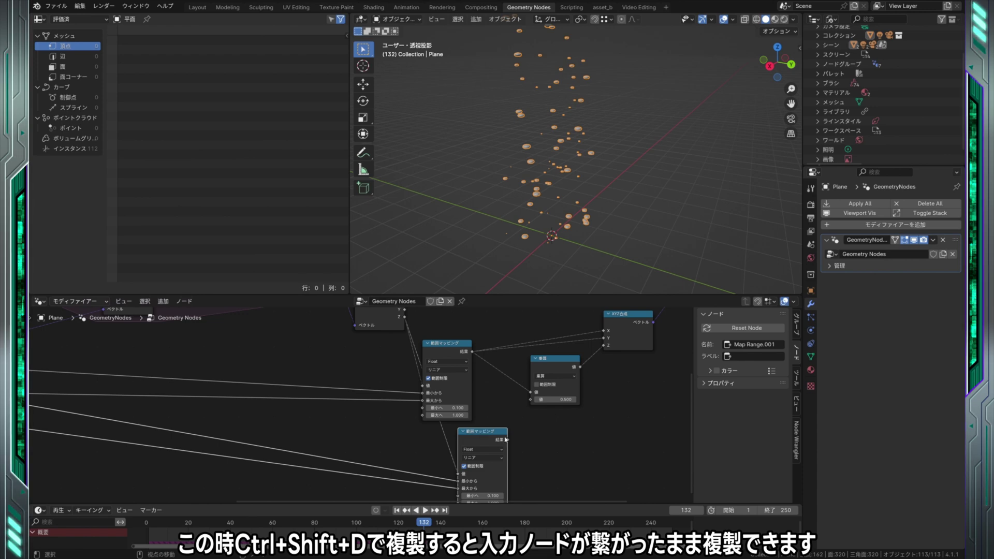
middle_click_drag(507, 440, 464, 435)
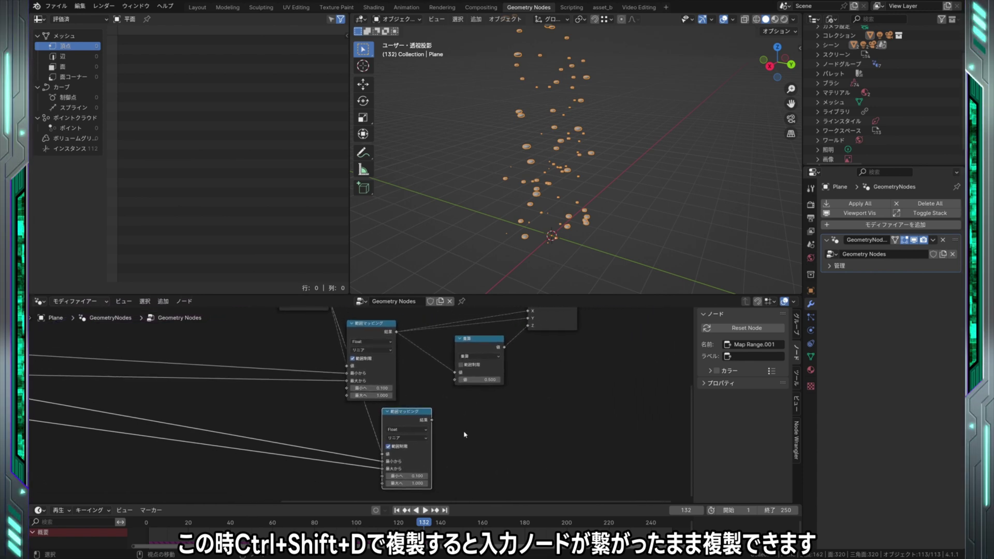
left_click_drag(432, 420, 454, 380)
middle_click_drag(489, 465, 505, 424)
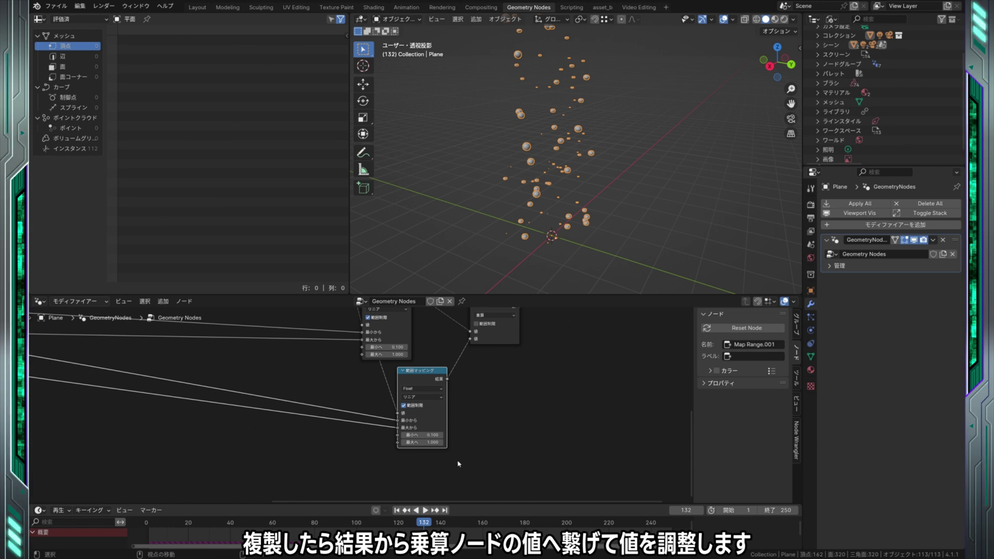
left_click(433, 436)
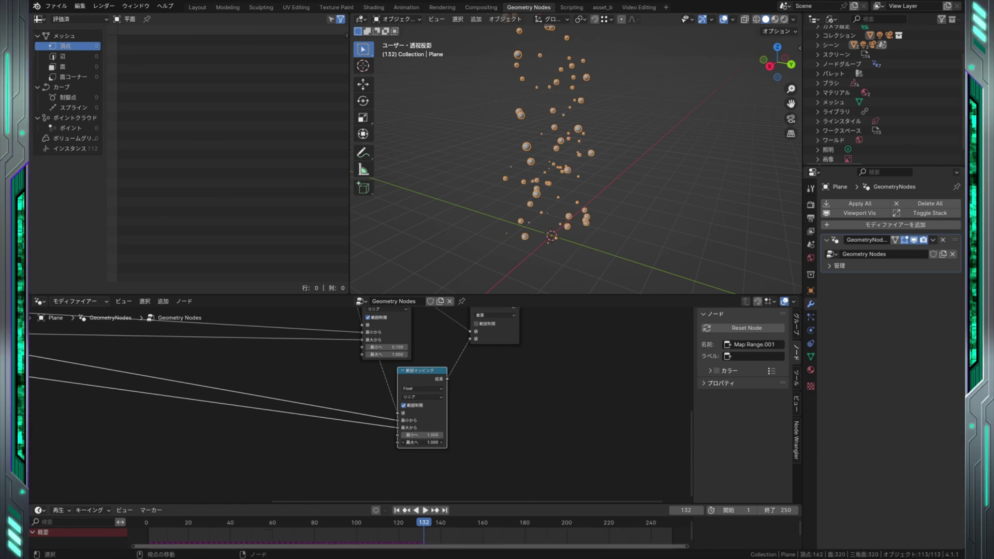
type("0.1")
left_click_drag(422, 442, 409, 442)
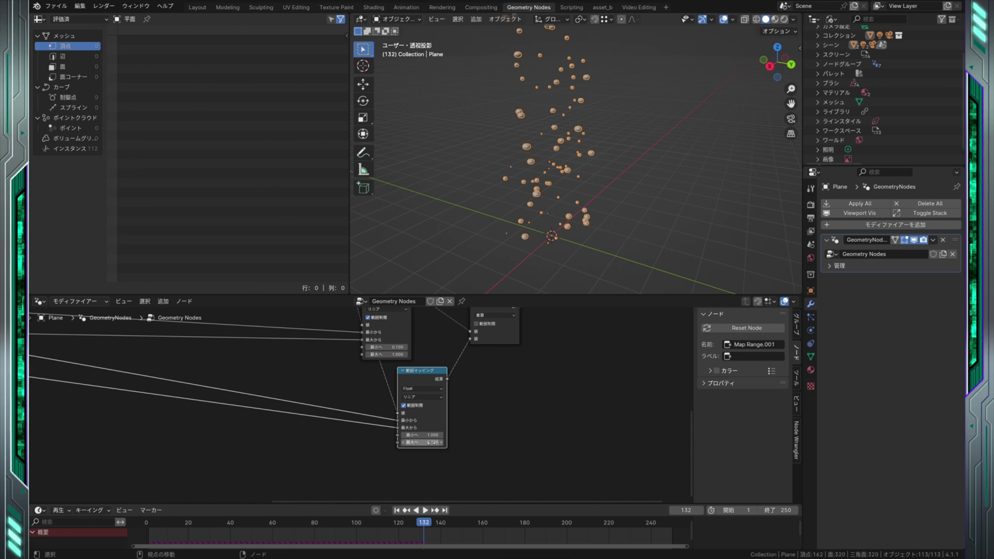
Step: Raise the original Map Range's To Max to 1.8 and inspect the enlarged bubbles
scroll(506, 424, "up", 3)
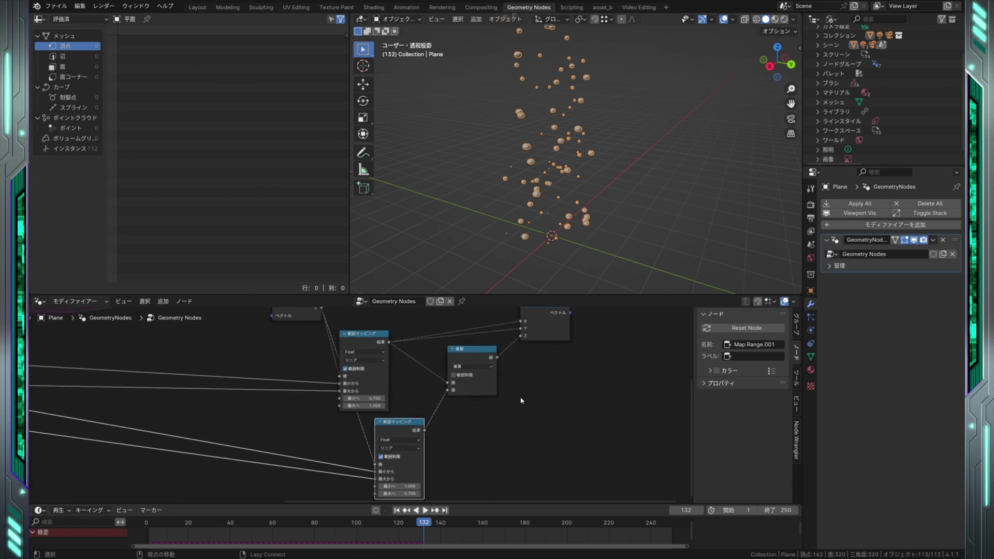
middle_click_drag(531, 406, 517, 437)
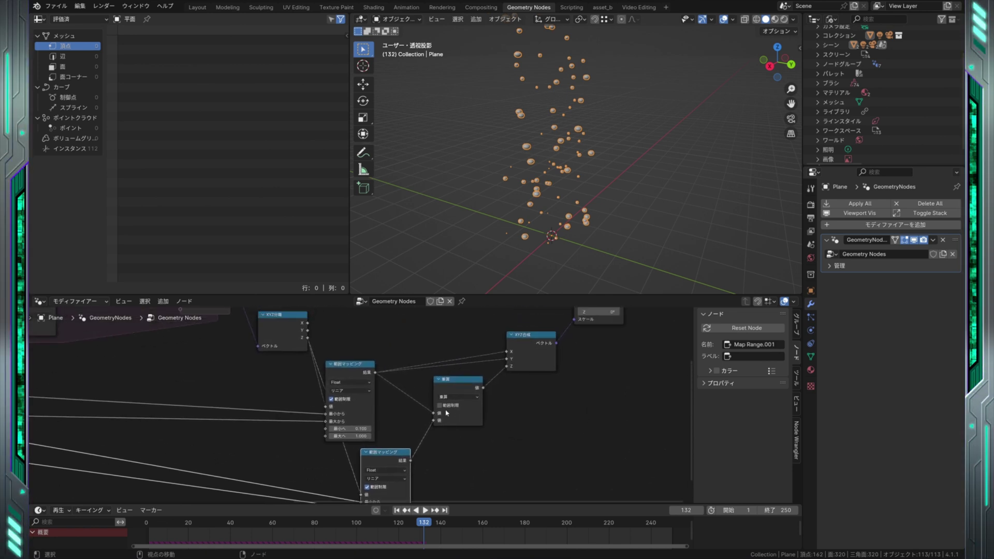
scroll(344, 436, "up", 3, "ctrl")
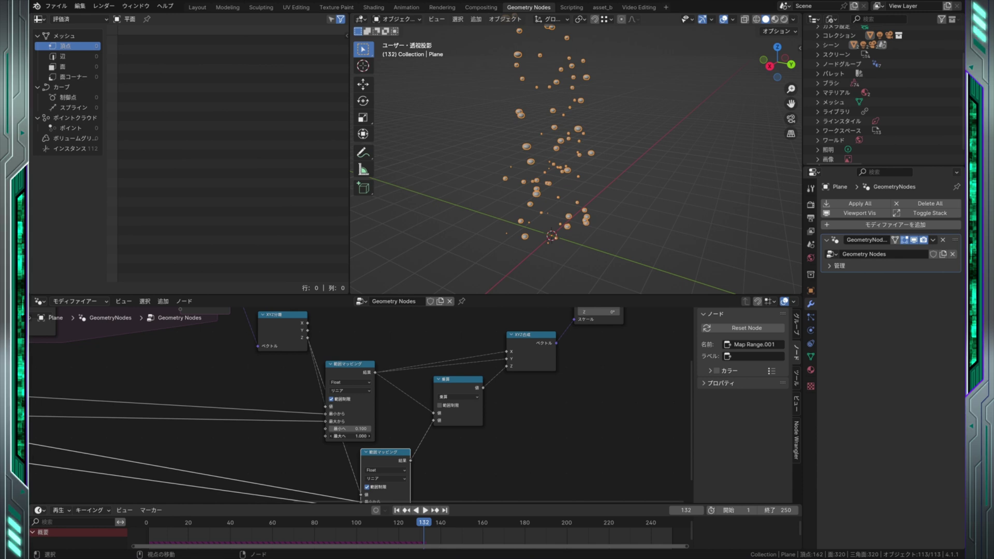
scroll(347, 436, "up", 2, "ctrl")
scroll(347, 436, "up", 2, "ctrl")
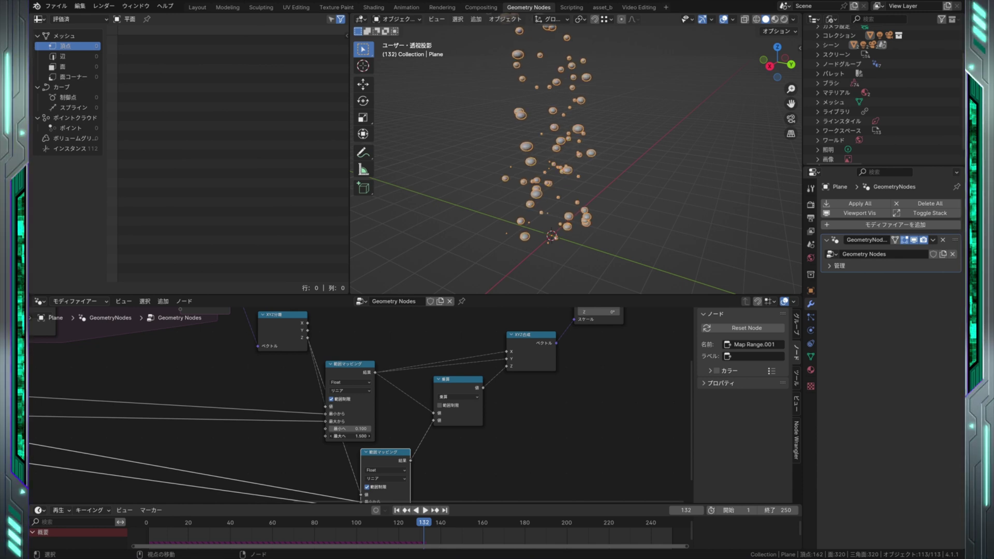
scroll(347, 436, "up", 1, "ctrl")
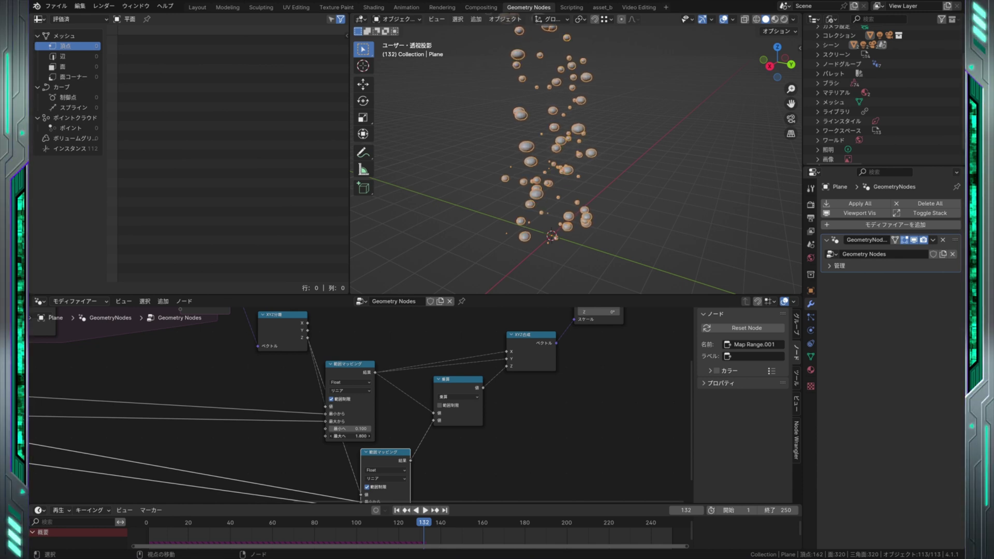
scroll(344, 436, "up", 1, "ctrl")
mouse_move(570, 181)
middle_mouse_down()
mouse_move(594, 181)
mouse_move(577, 206)
mouse_move(595, 207)
middle_mouse_up()
scroll(590, 202, "up", 4)
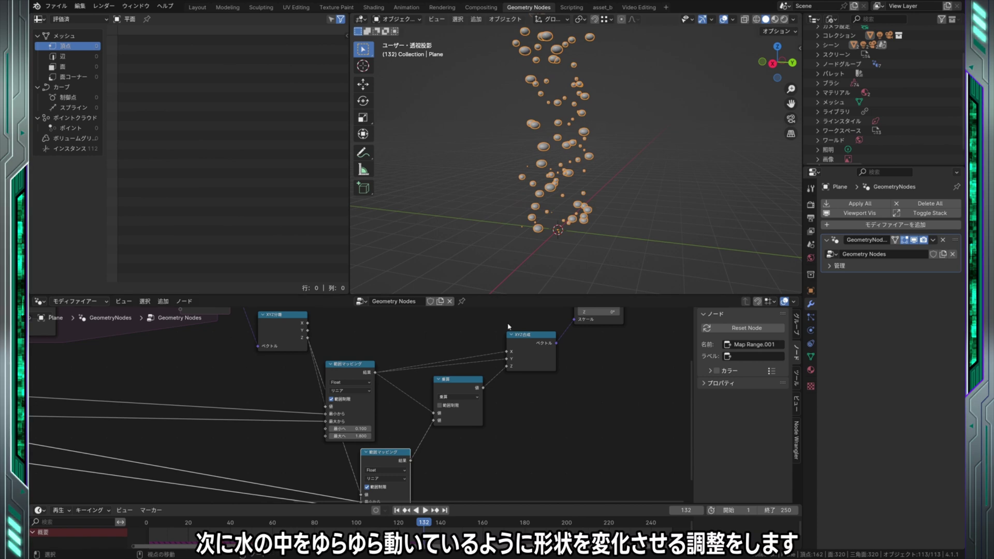
scroll(541, 357, "up", 5)
scroll(539, 360, "right", 8)
Step: Insert a Realize Instances node into the link feeding the Group Output
scroll(521, 432, "up", 1)
scroll(521, 432, "right", 1)
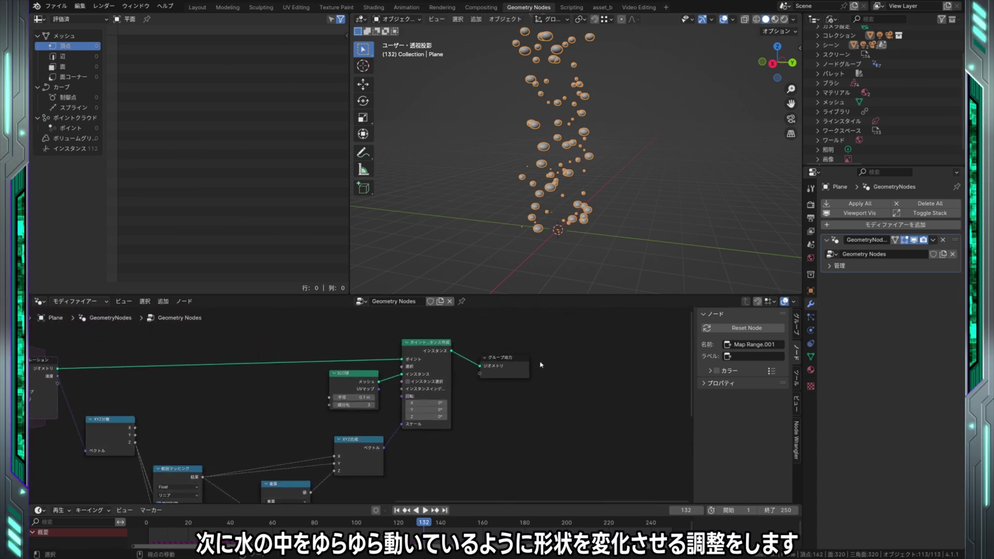
left_click_drag(505, 359, 626, 365)
scroll(532, 400, "down", 2)
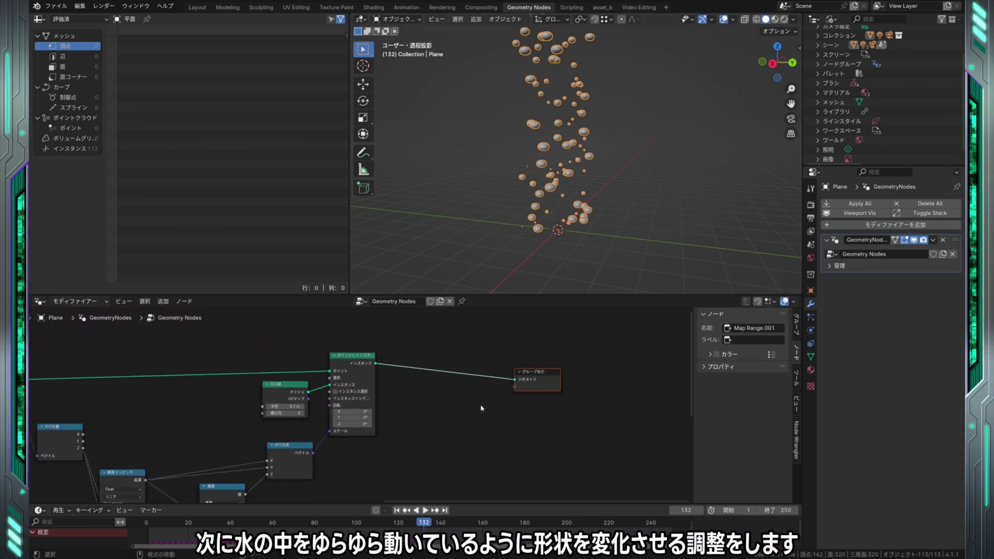
left_click_drag(517, 379, 565, 373)
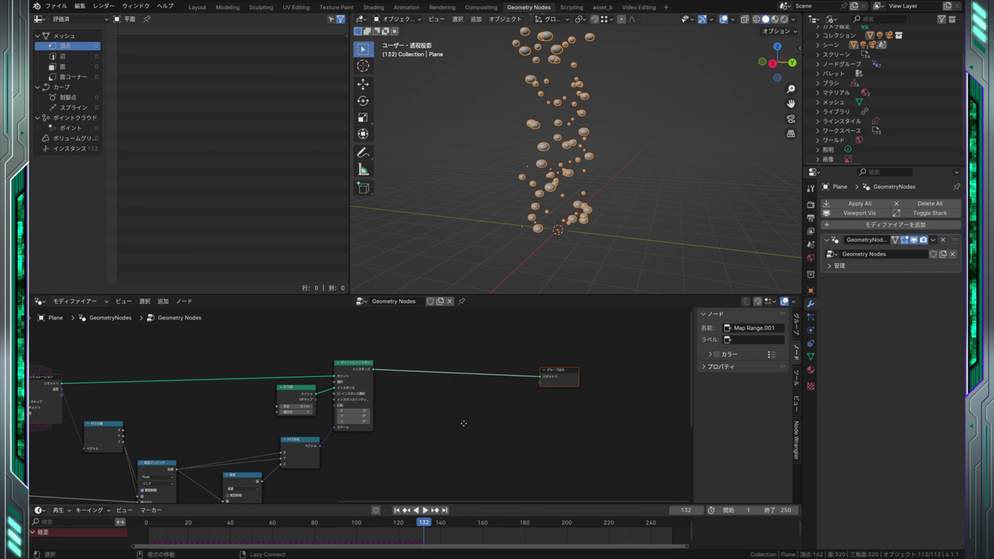
middle_click_drag(564, 373, 549, 385)
right_click(352, 366)
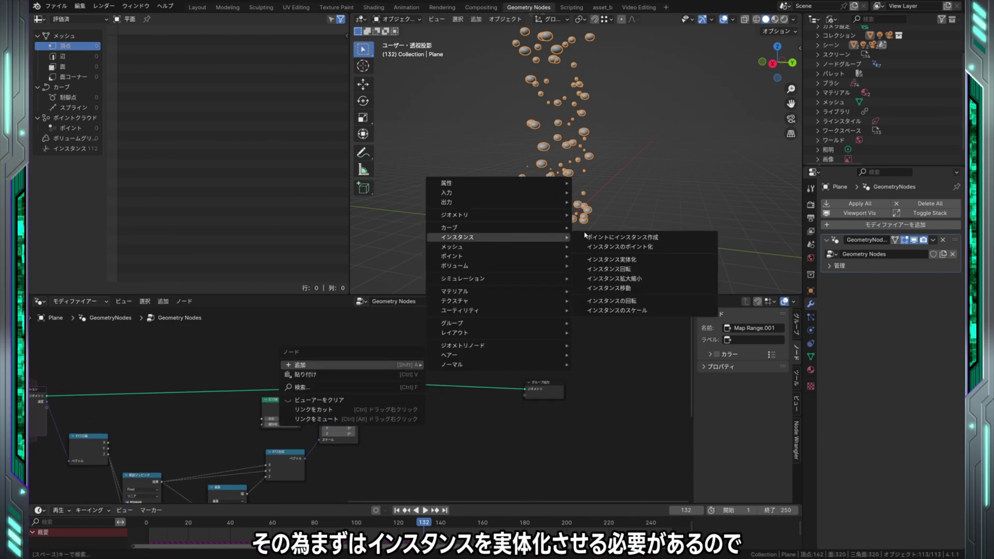
left_click(611, 259)
left_click(419, 373)
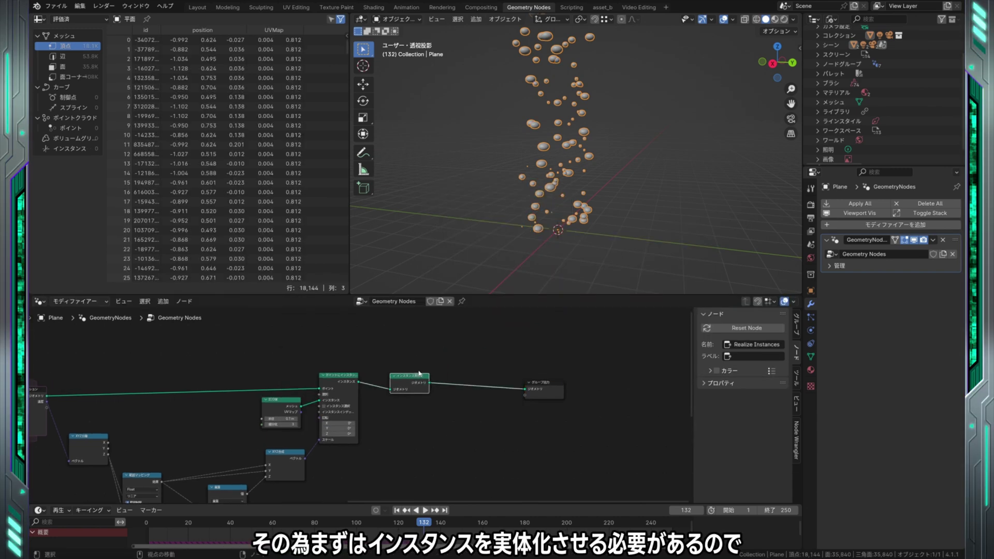
left_click_drag(547, 378, 570, 377)
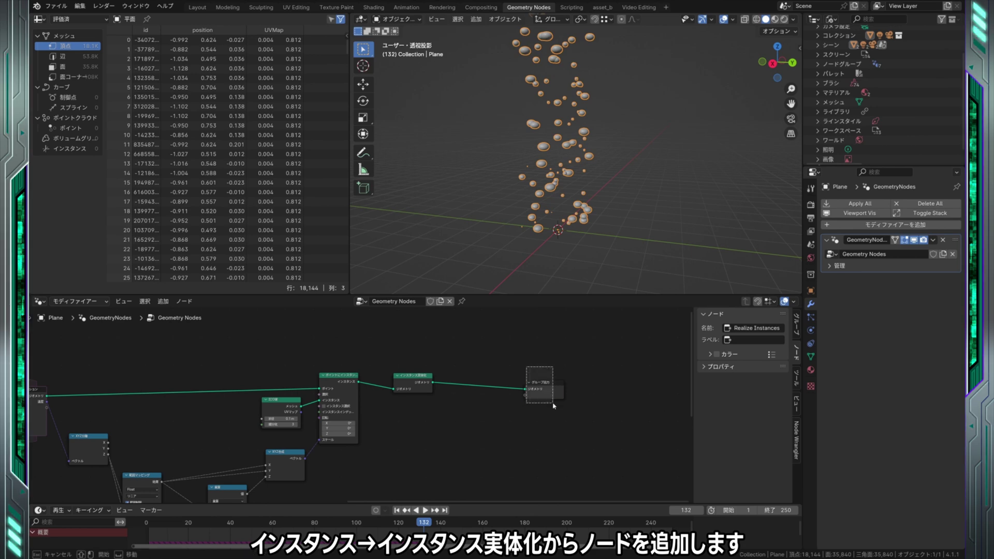
left_click(486, 352)
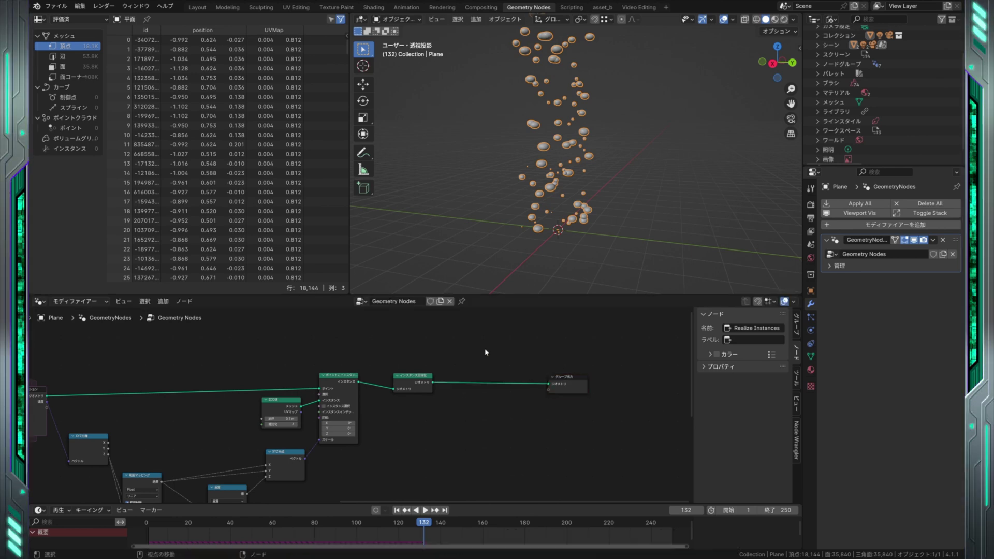
Step: Add a Set Position node after Realize Instances, before the Group Output
right_click(446, 364)
mouse_move(354, 362)
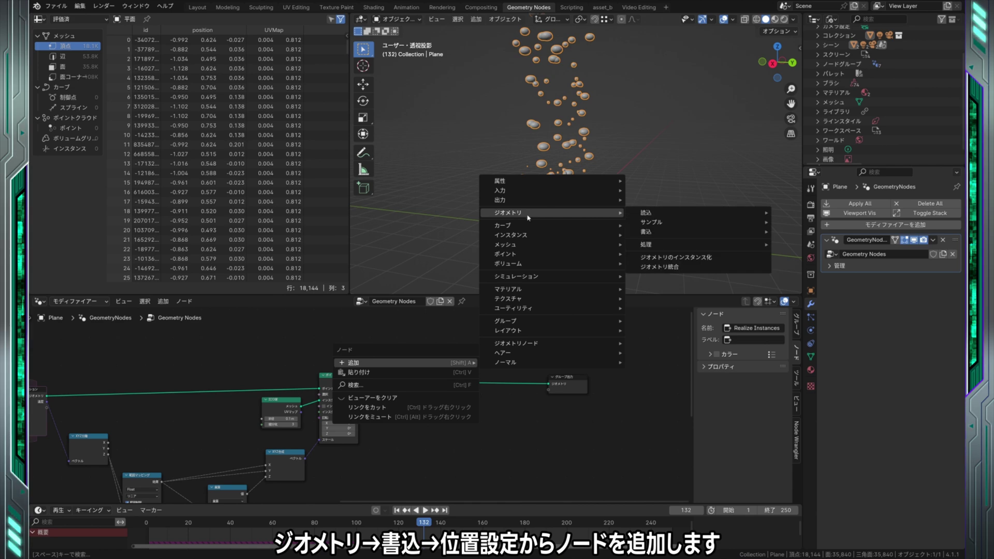
left_click(798, 242)
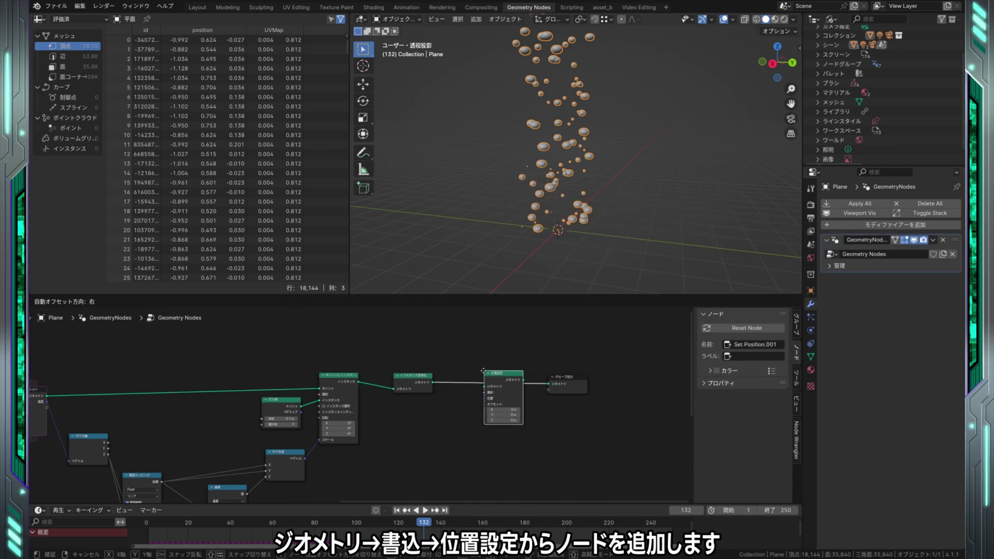
left_click(483, 371)
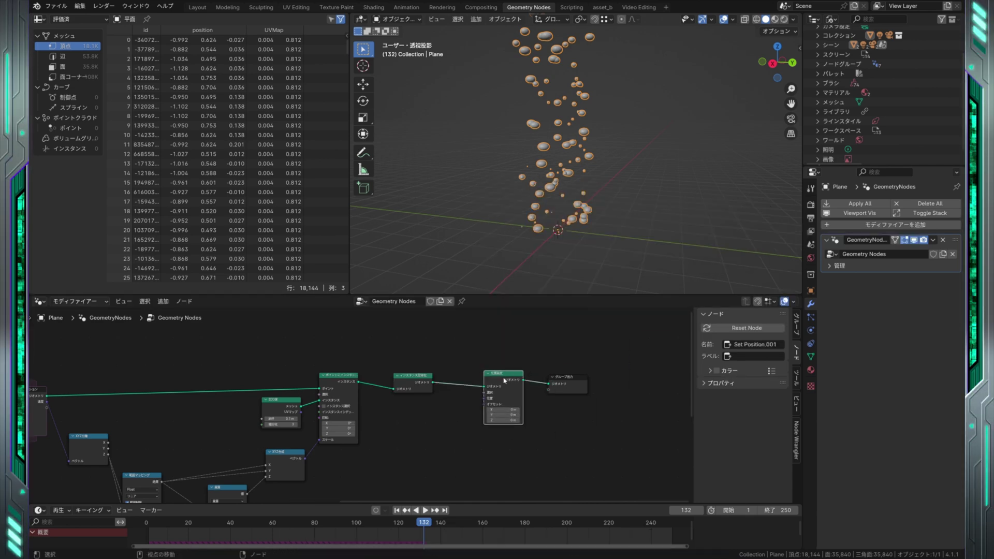
middle_click_drag(455, 393, 532, 366)
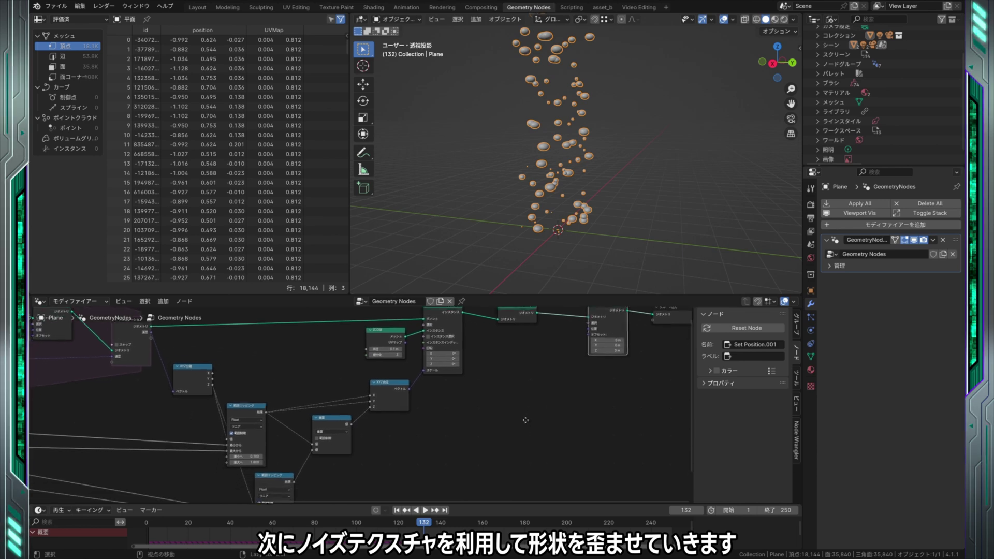
Step: Add a Noise Texture node and a Vector Math node below the node chain
middle_click_drag(526, 420, 448, 414)
left_click(449, 415)
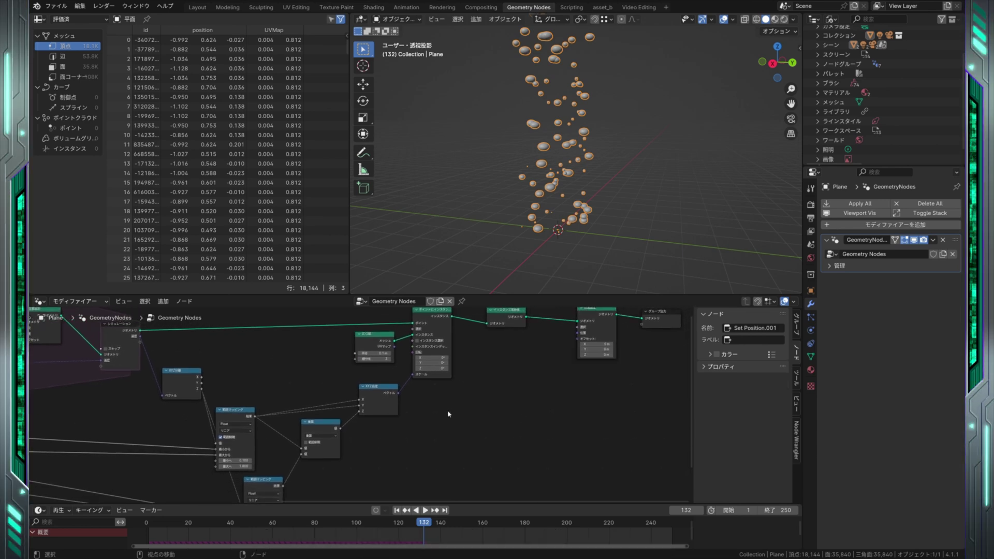
right_click(449, 414)
mouse_move(548, 347)
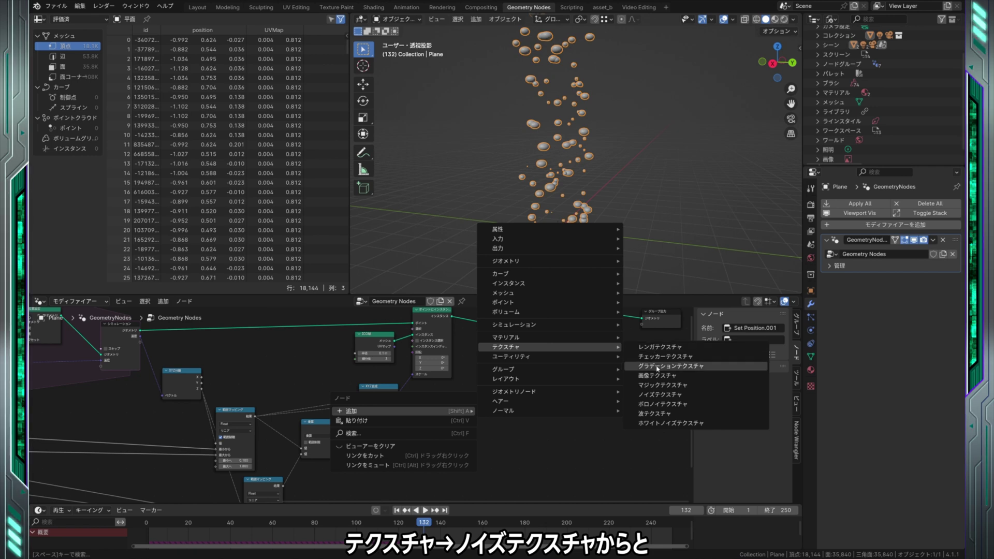
left_click(656, 394)
left_click(453, 399)
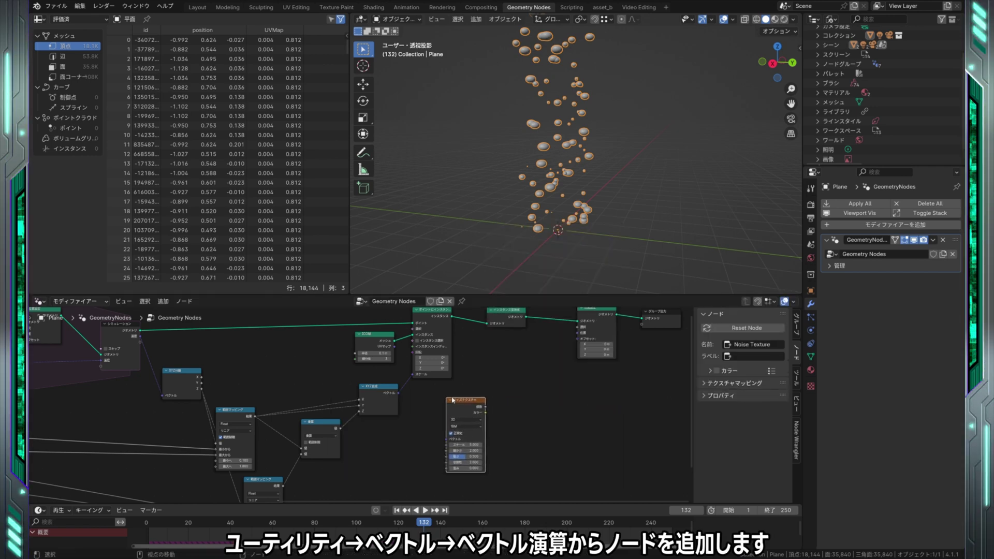
middle_click_drag(533, 394, 455, 406)
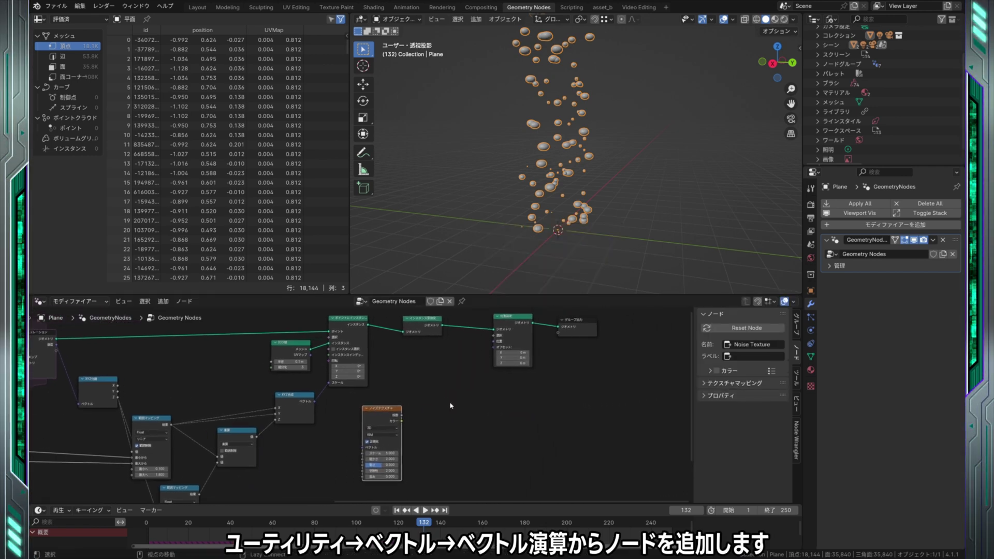
right_click(419, 409)
mouse_move(608, 373)
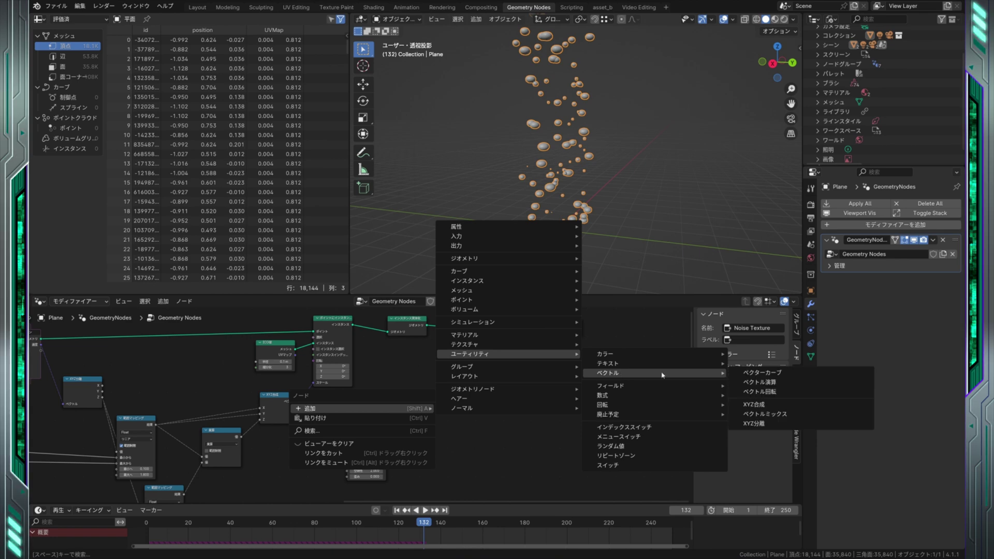
left_click(760, 383)
left_click(408, 392)
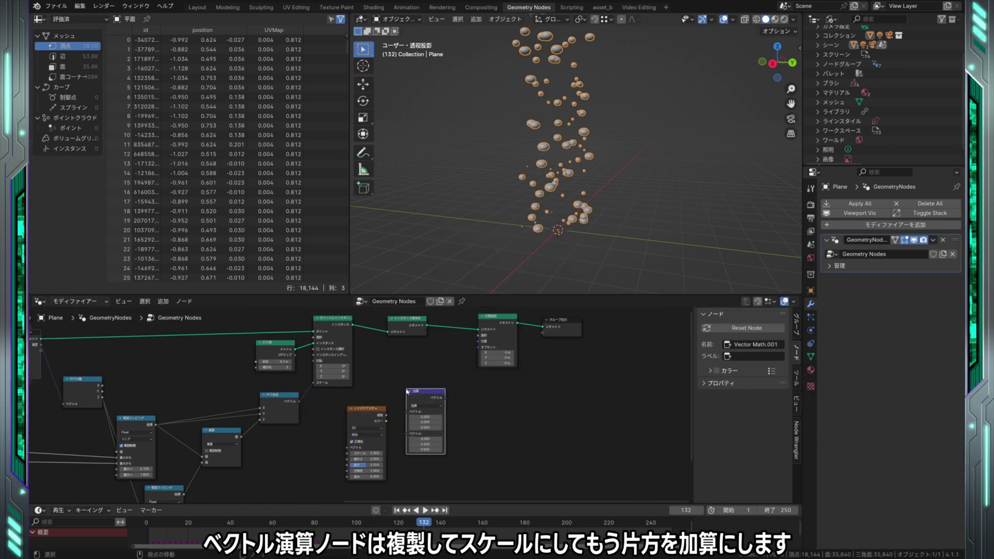
Step: Duplicate the Vector Math as Scale and link Noise Color → Add → Scale → Set Position Offset
key("shift+d")
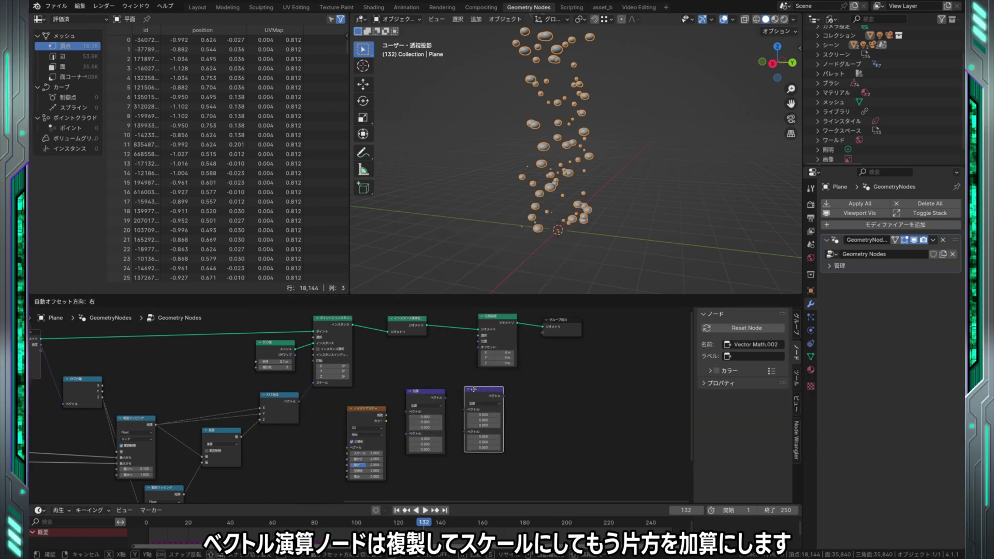
left_click(469, 396)
left_click(470, 403)
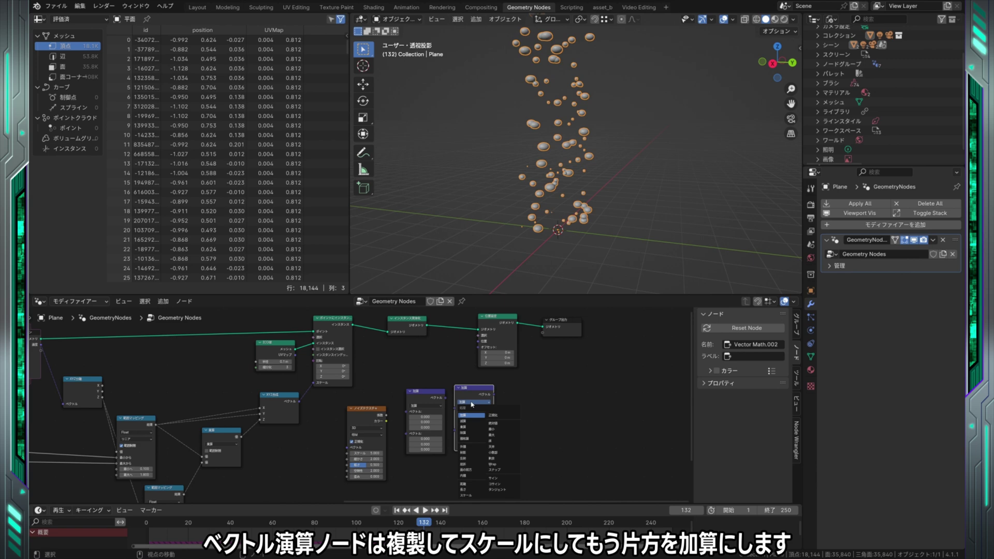
left_click(467, 501)
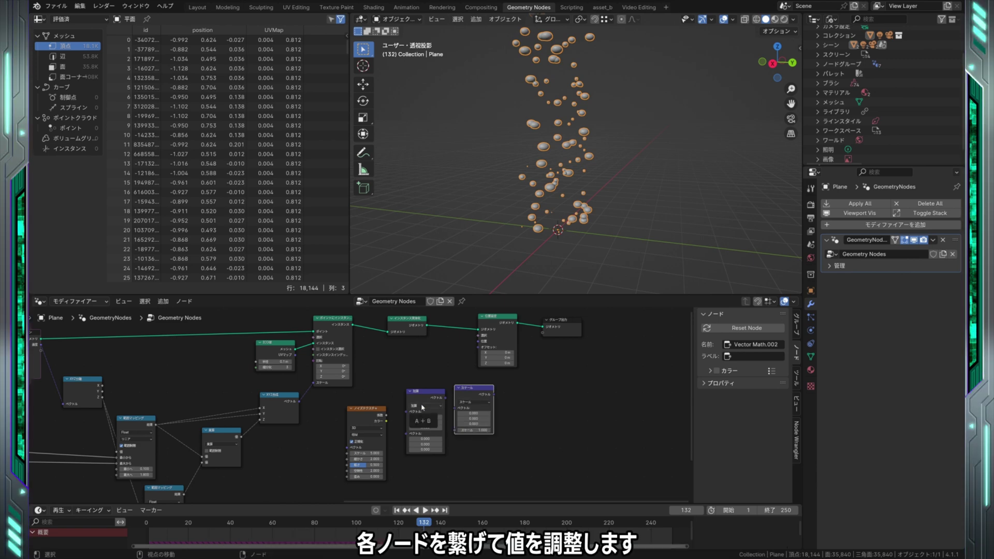
left_click_drag(386, 421, 408, 415)
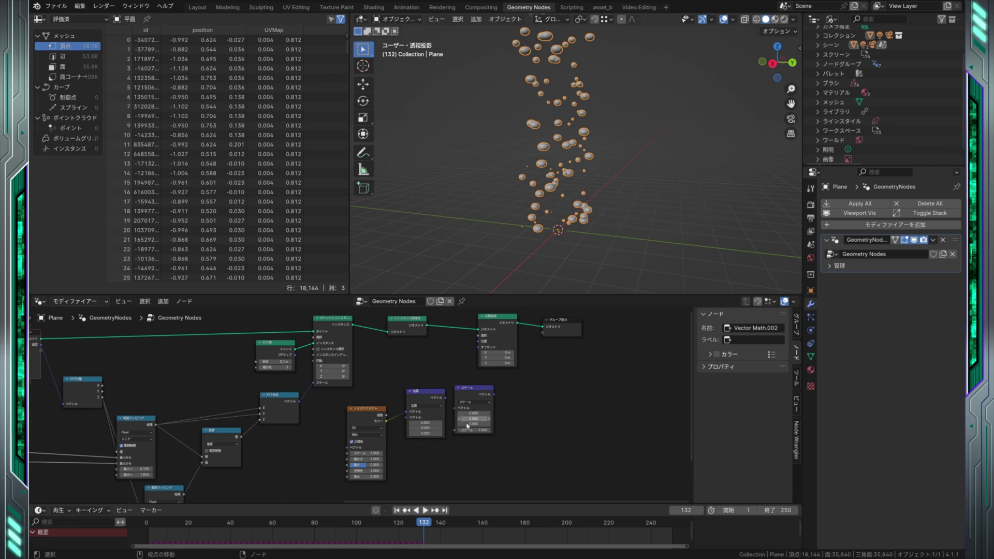
left_click_drag(449, 405, 473, 408)
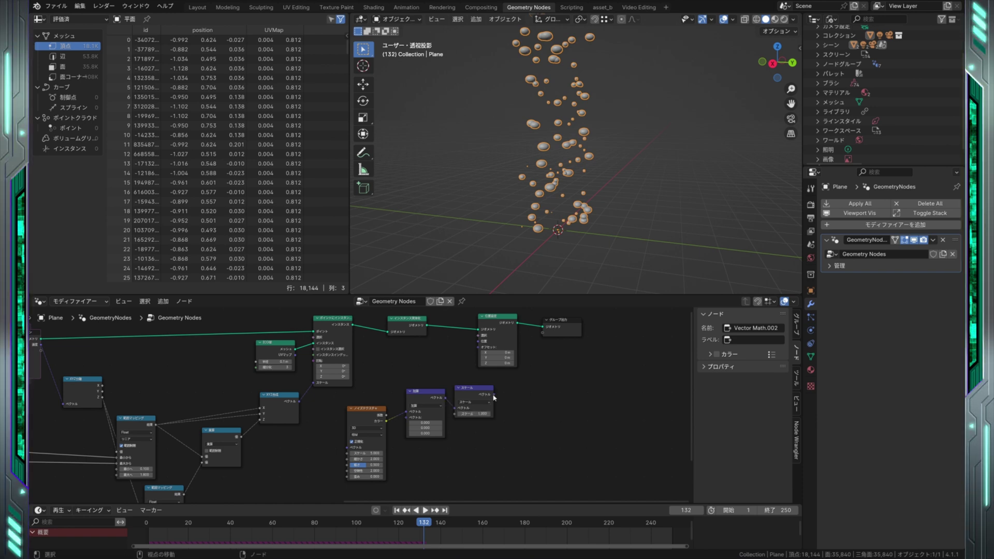
left_click_drag(476, 356, 478, 350)
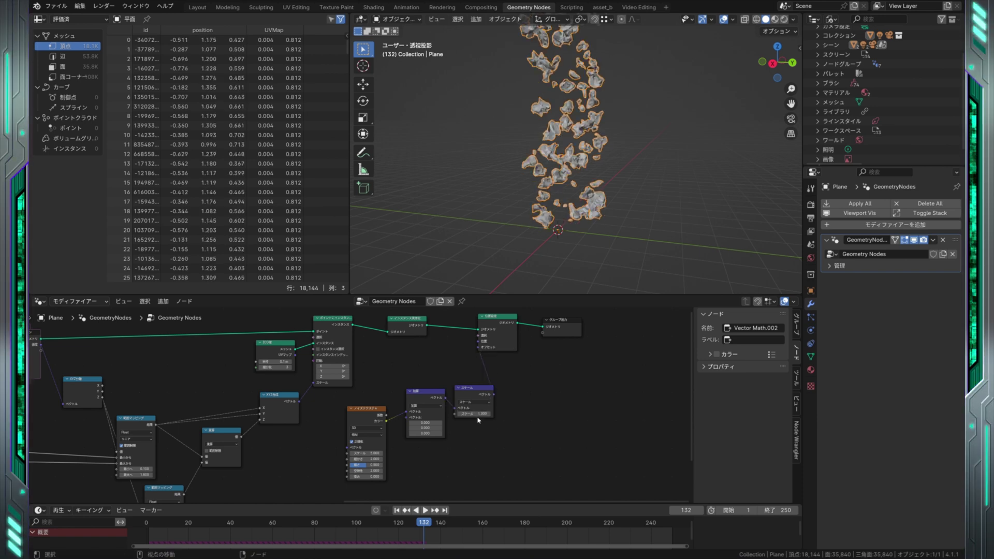
Step: Set Scale to 0.3, Add vector to -0.5, Noise Texture scale to 1.5, then return to frame 1
key("Return")
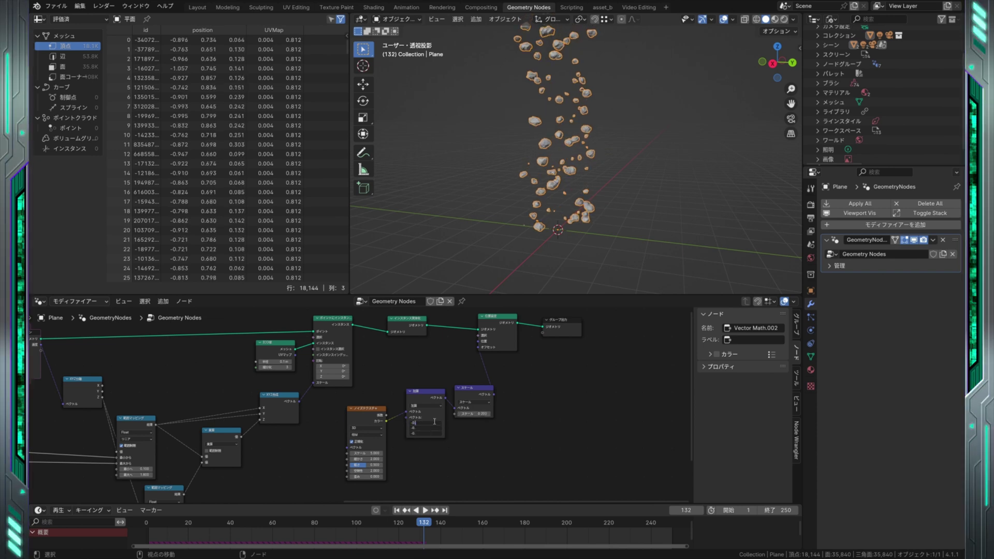
key("Return")
middle_click_drag(572, 252, 591, 247)
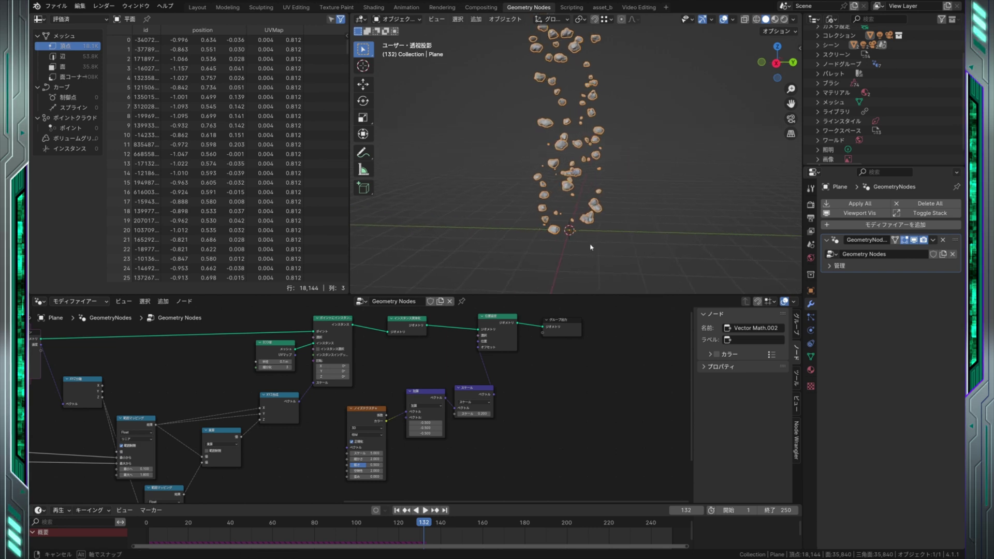
scroll(428, 489, "up", 1)
scroll(414, 466, "up", 1)
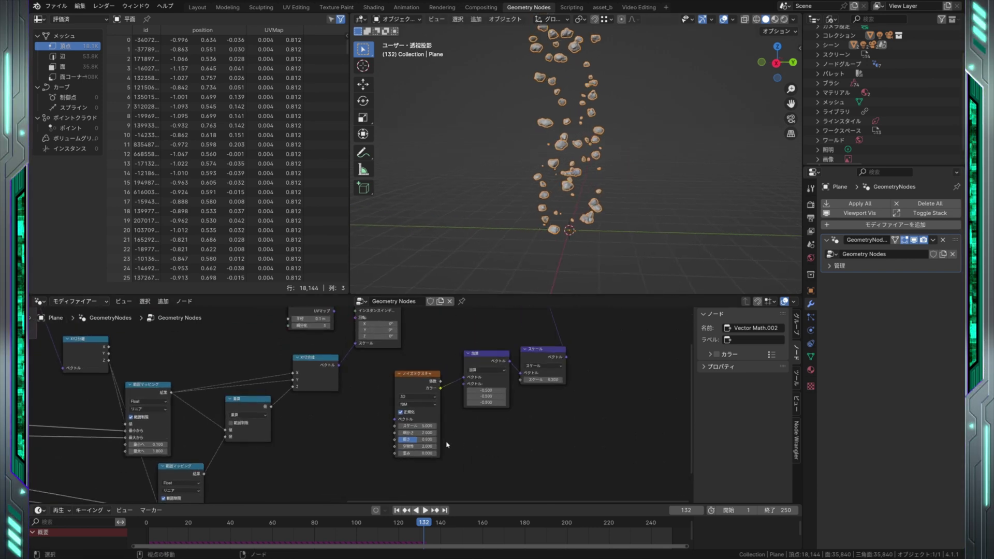
scroll(409, 450, "up", 1)
scroll(397, 433, "up", 1)
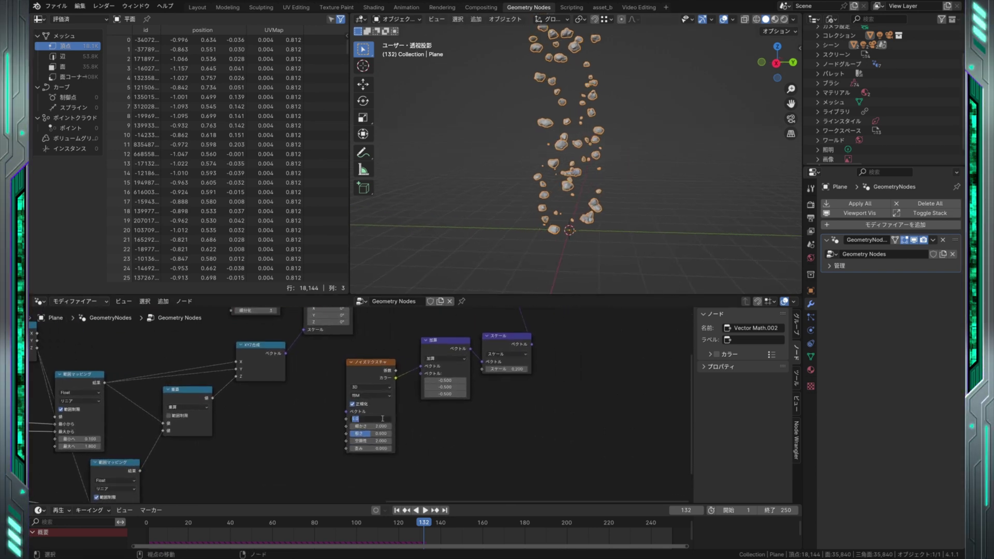
key("Return")
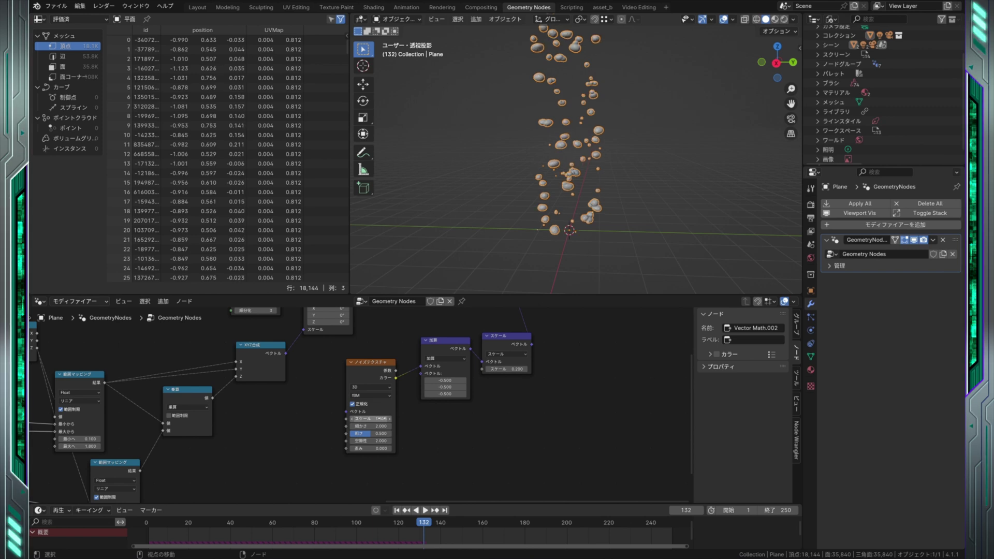
mouse_move(479, 421)
middle_mouse_down()
mouse_move(411, 434)
mouse_move(444, 429)
mouse_move(430, 438)
mouse_move(469, 440)
middle_mouse_up()
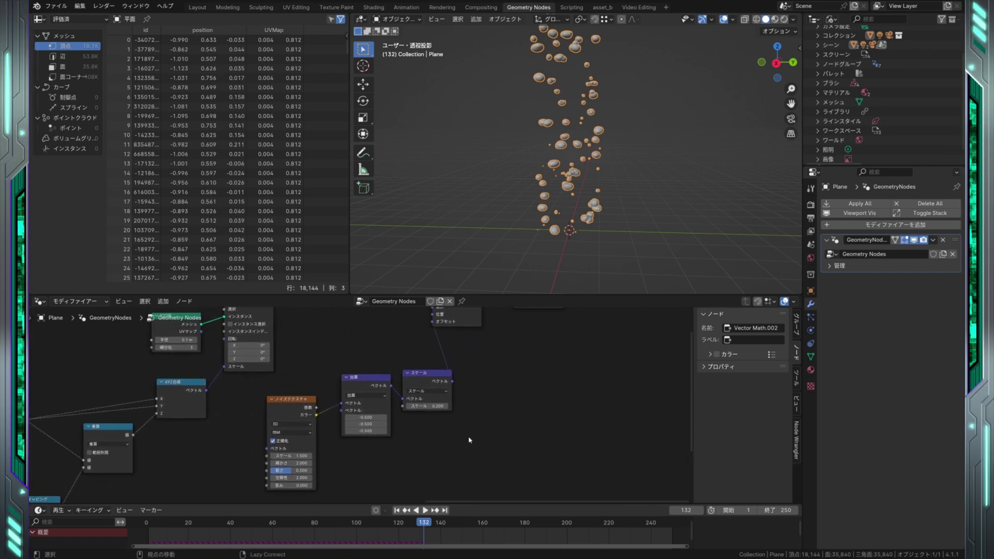
left_click(397, 510)
Step: Play the animation from frame 1 and stop near frame 247 to inspect the lumpy bubbles
middle_click_drag(464, 186, 446, 208, "shift")
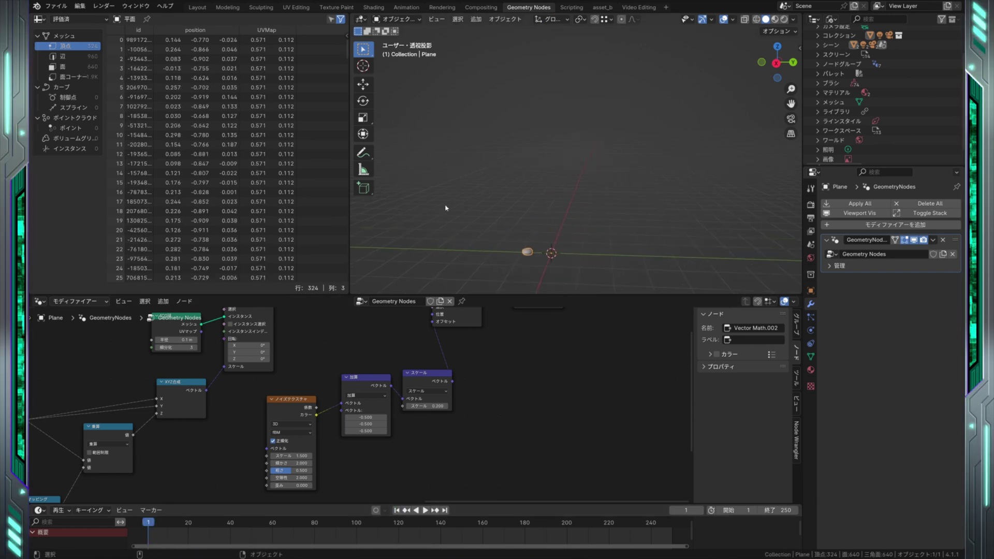
key("space")
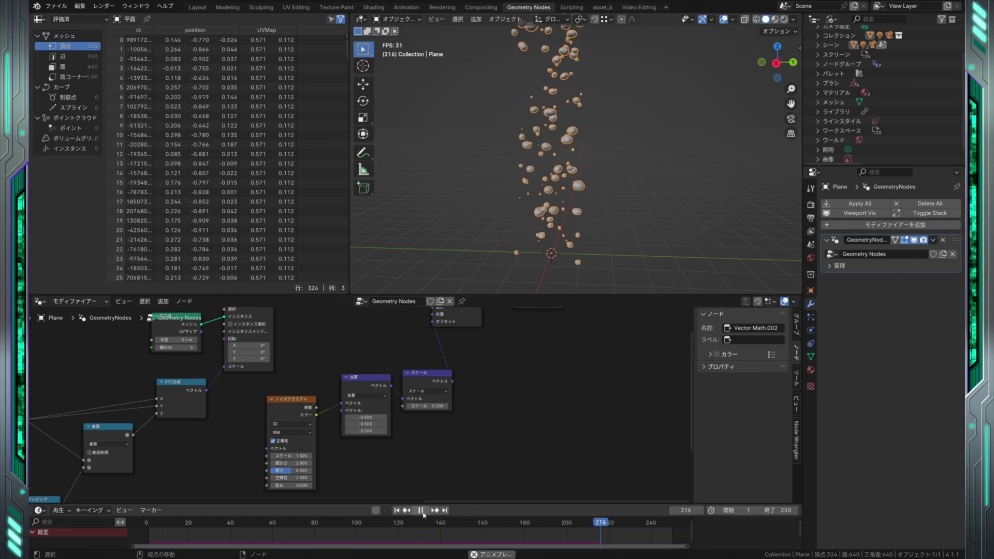
left_click(421, 510)
mouse_move(523, 243)
middle_mouse_down()
mouse_move(552, 250)
mouse_move(598, 239)
middle_mouse_up()
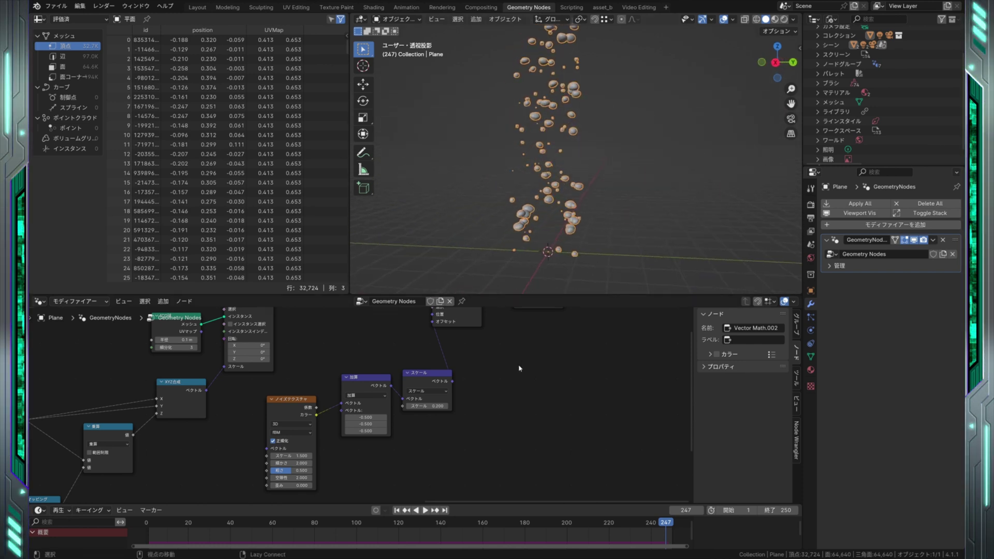
mouse_move(519, 368)
middle_mouse_down()
mouse_move(510, 388)
mouse_move(523, 408)
mouse_move(554, 415)
mouse_move(535, 432)
mouse_move(553, 395)
middle_mouse_up()
Step: Insert a Set Shade Smooth node between Set Position and the Group Output
left_click_drag(462, 379, 589, 375)
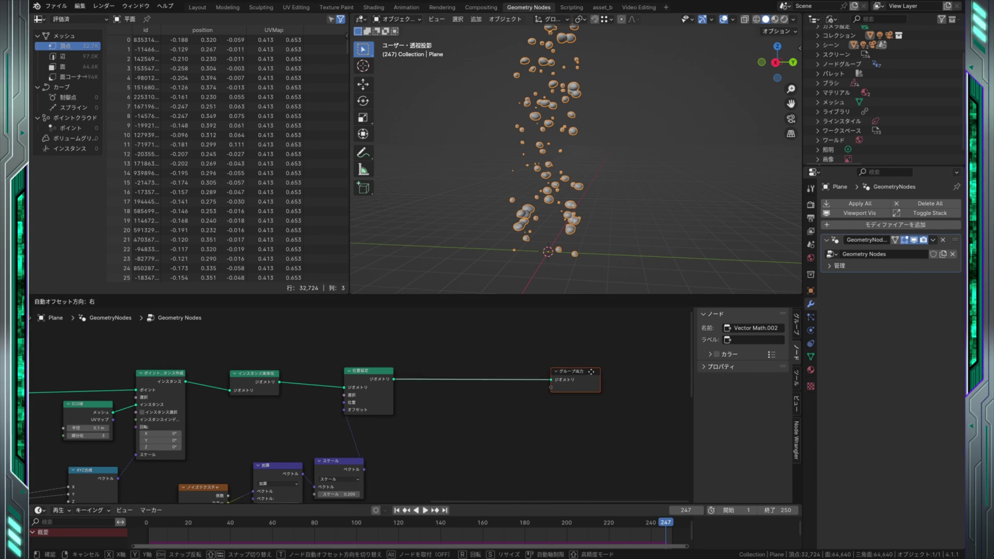
left_click(455, 412)
middle_click_drag(456, 413, 444, 425)
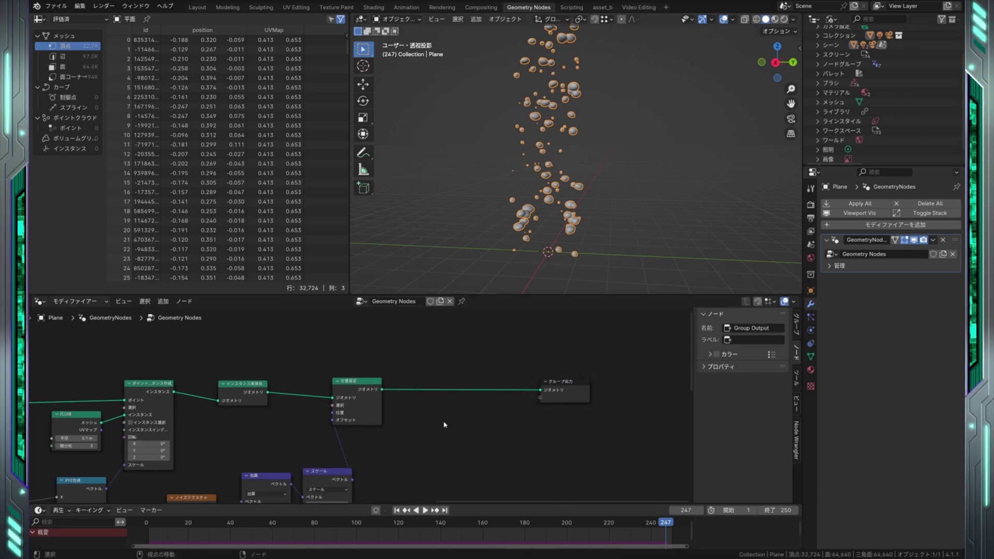
right_click(412, 409)
mouse_move(637, 306)
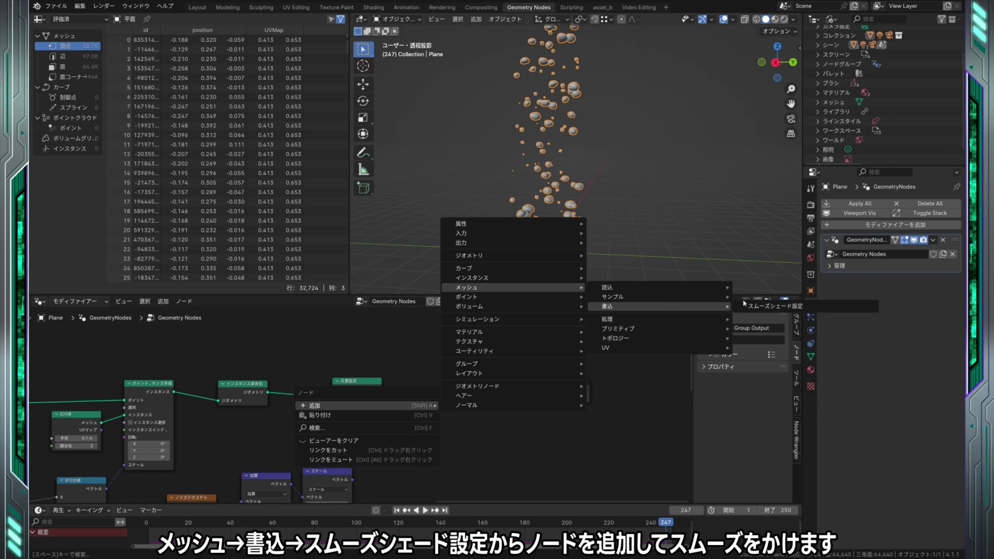
left_click(746, 306)
left_click(437, 397)
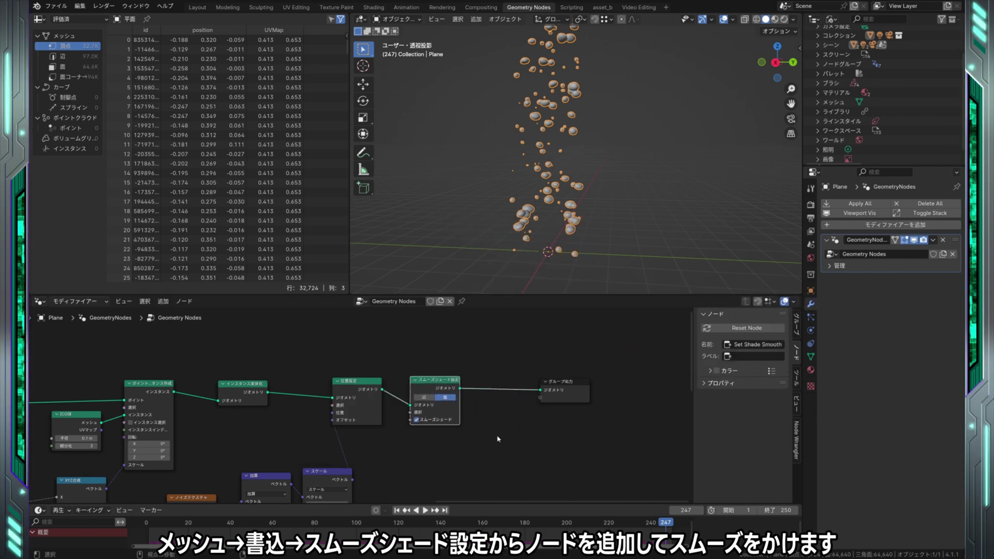
scroll(542, 190, "up", 5)
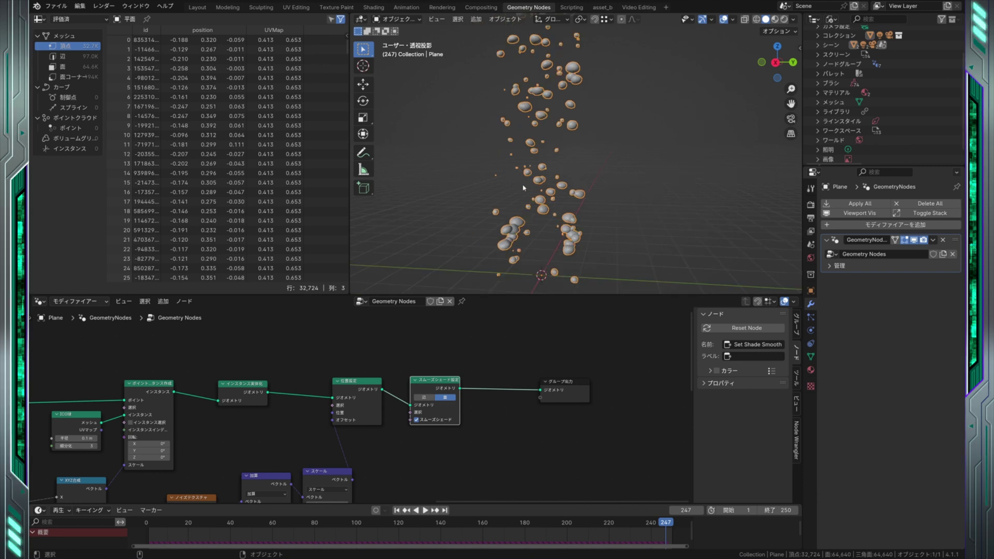
Step: Insert a Set Material node before Group Output that assigns the material 'Material'
left_click_drag(573, 364, 588, 422)
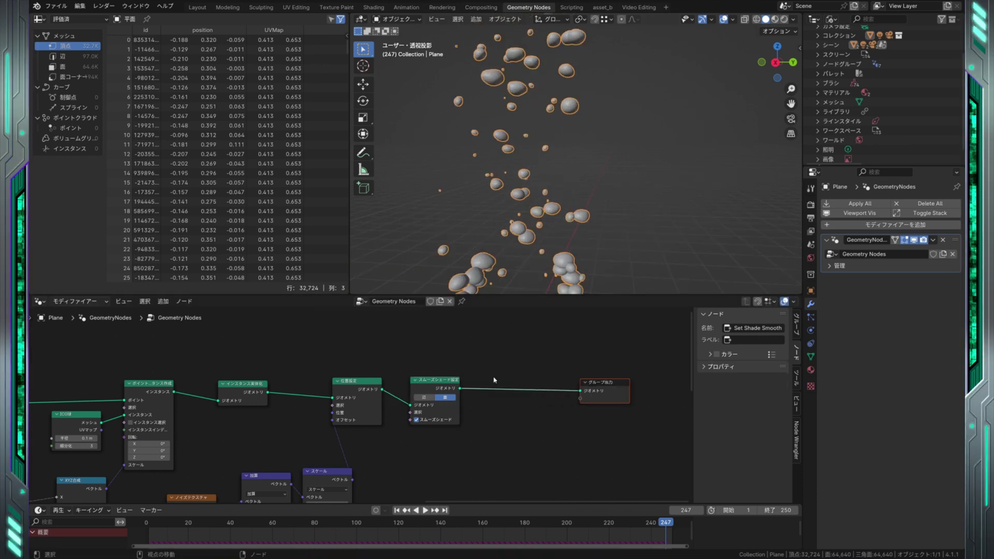
right_click(428, 438)
mouse_move(544, 365)
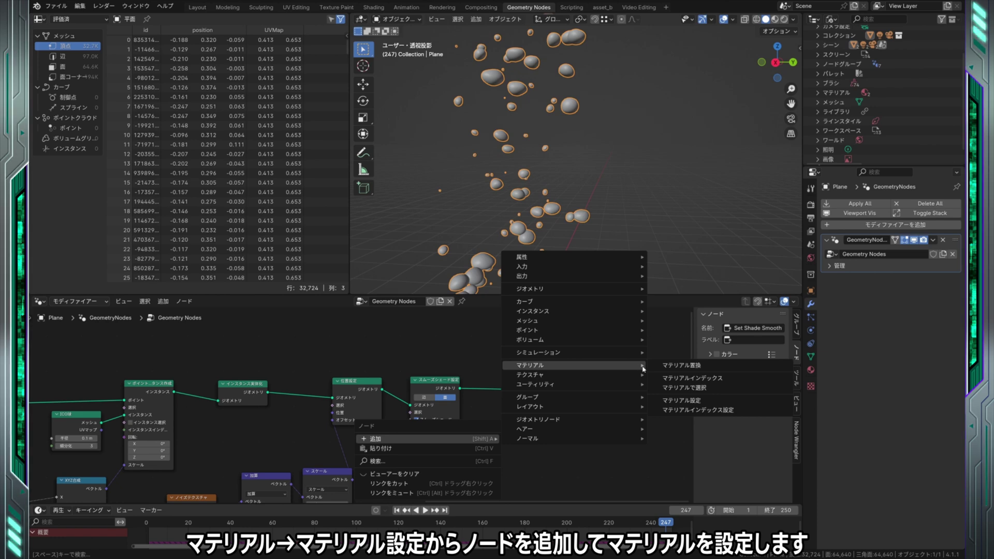
left_click(682, 400)
left_click(481, 385)
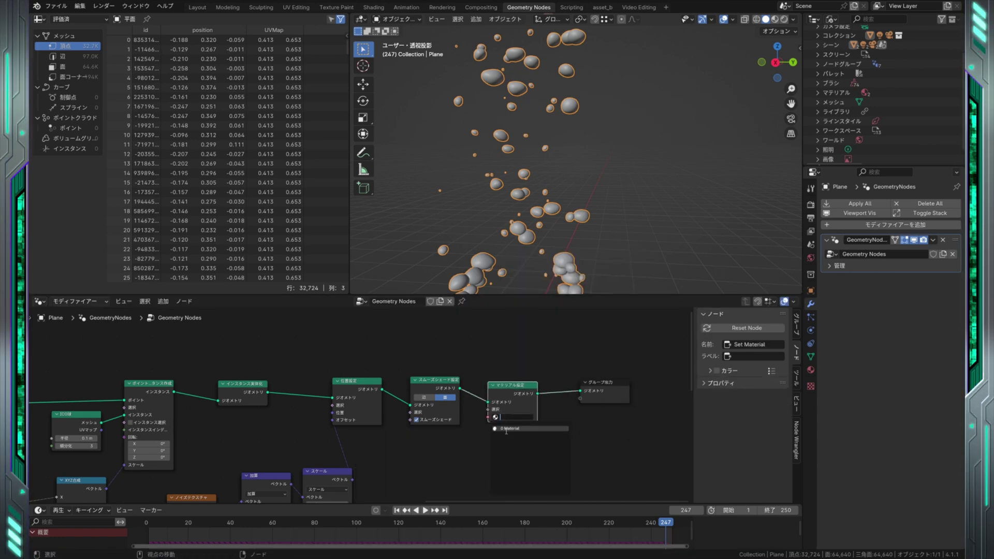
left_click(505, 442)
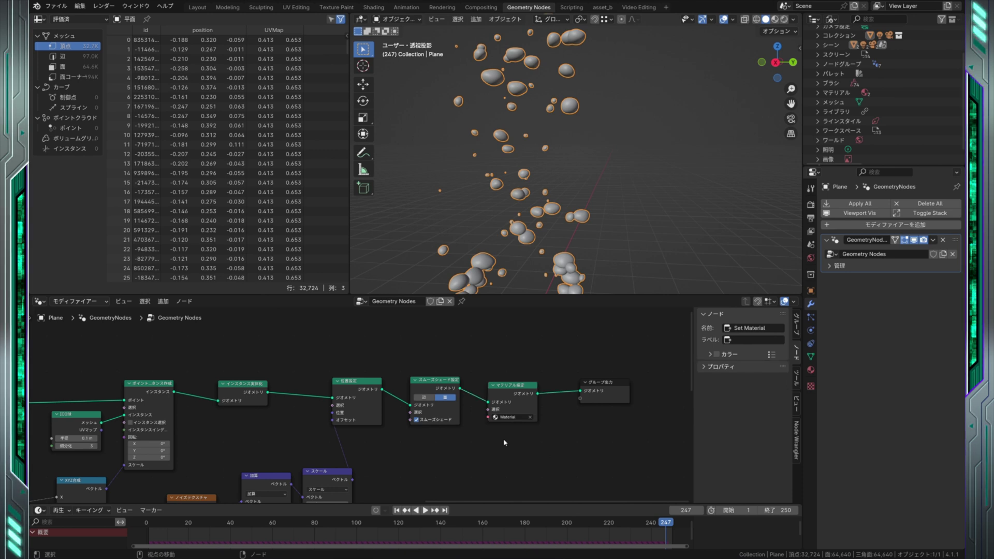
middle_click_drag(616, 431, 529, 423)
left_click_drag(529, 396, 584, 396)
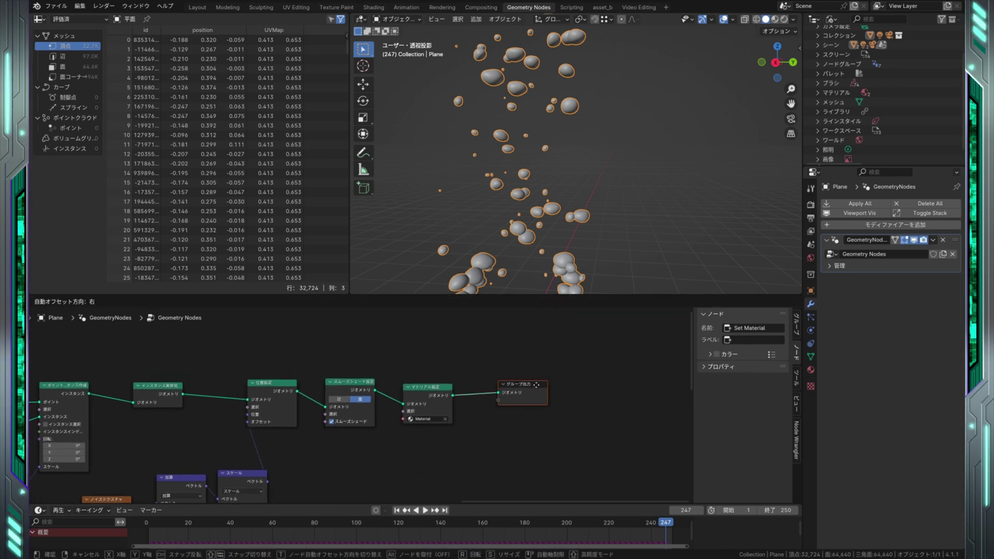
Step: Add a Bake node before Group Output, set it to Animation, and bake from frame 1
right_click(451, 451)
mouse_move(550, 299)
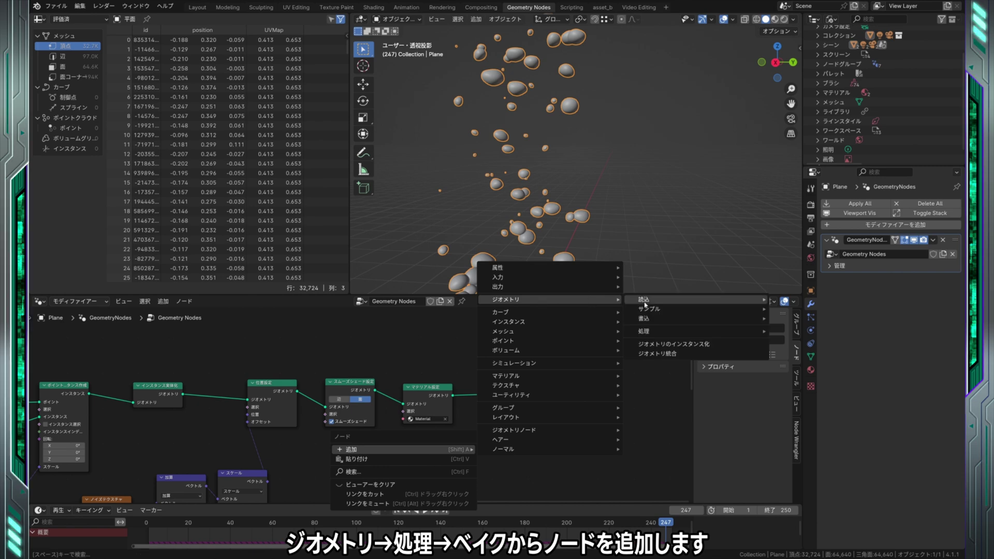
left_click(798, 334)
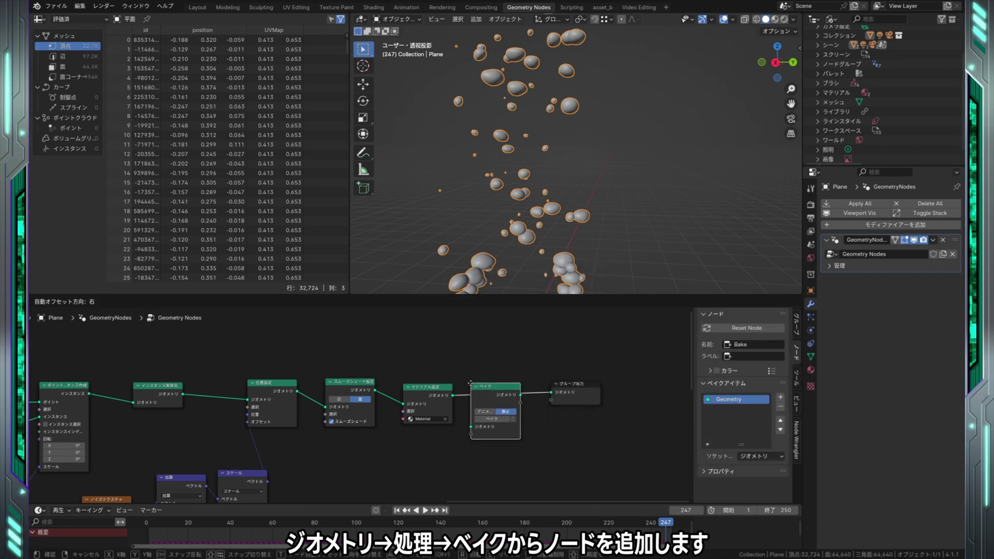
left_click(471, 384)
left_click(397, 511)
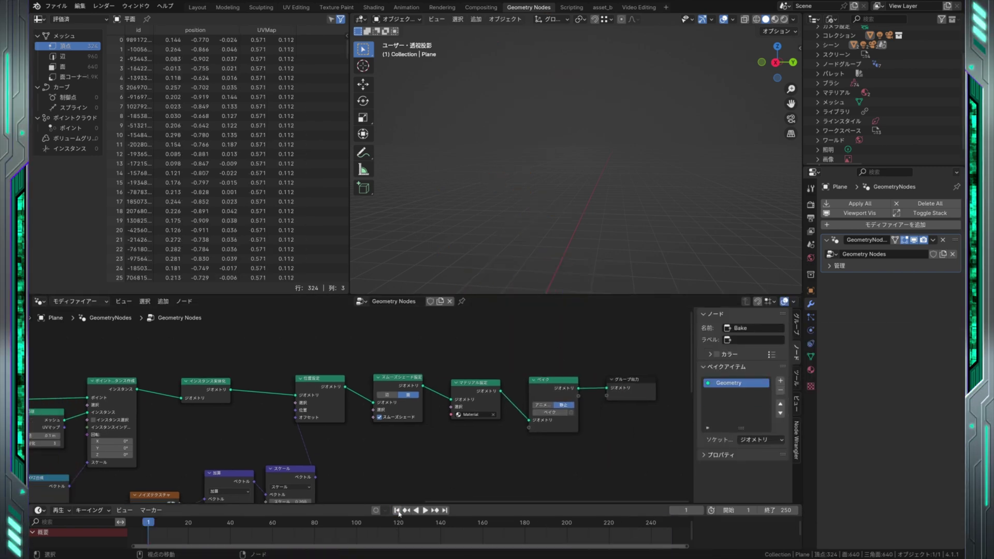
left_click(546, 408)
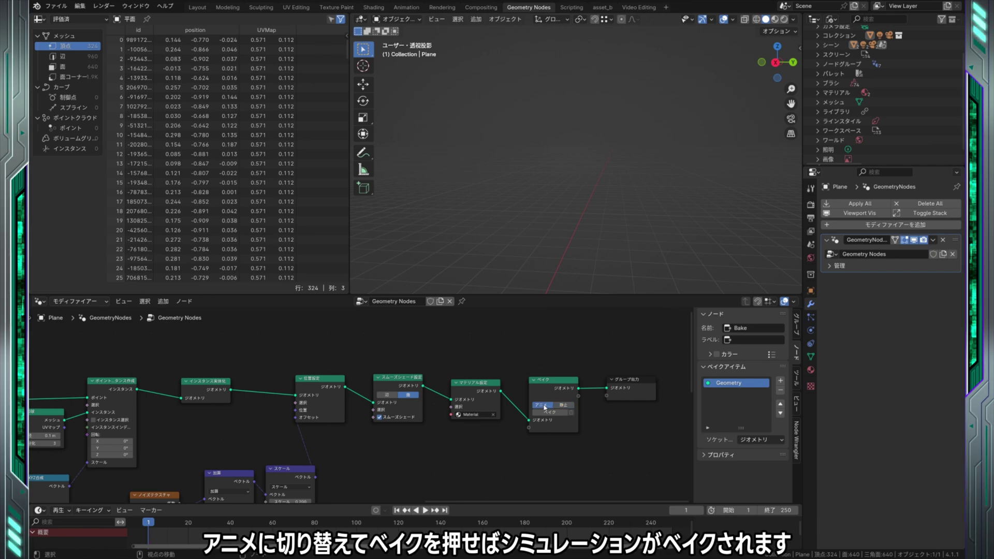
left_click(546, 413)
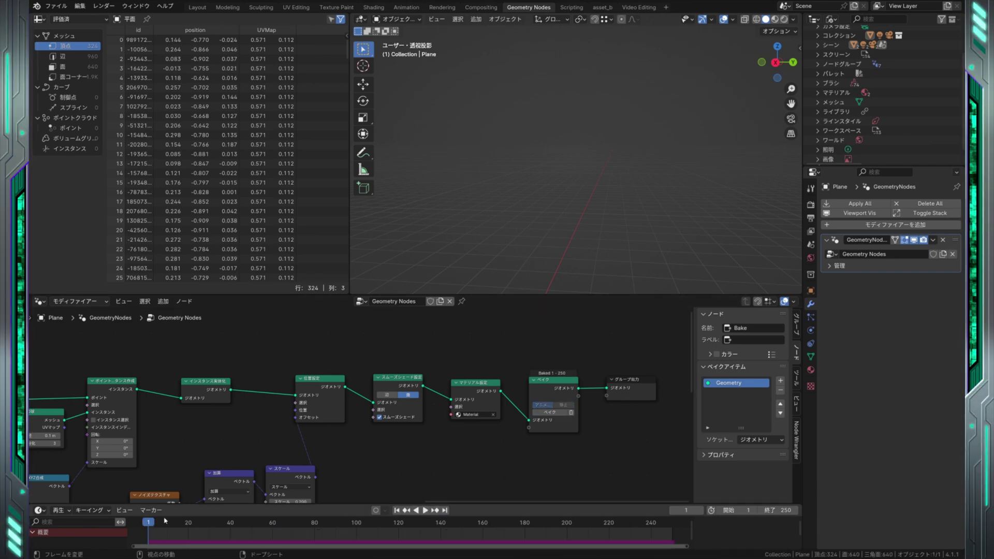
Step: Scrub and play the baked animation around frames 120–125 and review the node tree
left_click_drag(166, 522, 403, 522)
middle_click_drag(557, 200, 523, 204)
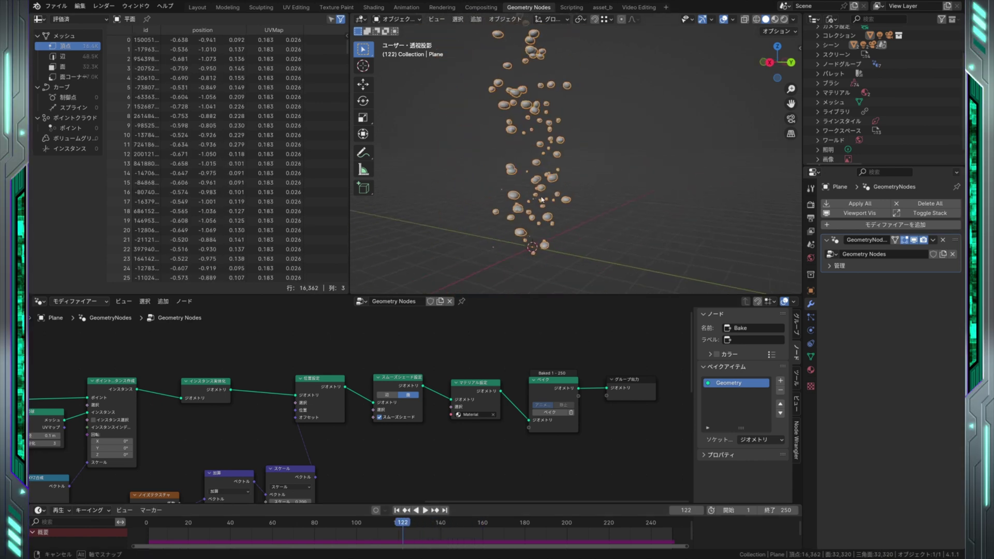
left_click(415, 510)
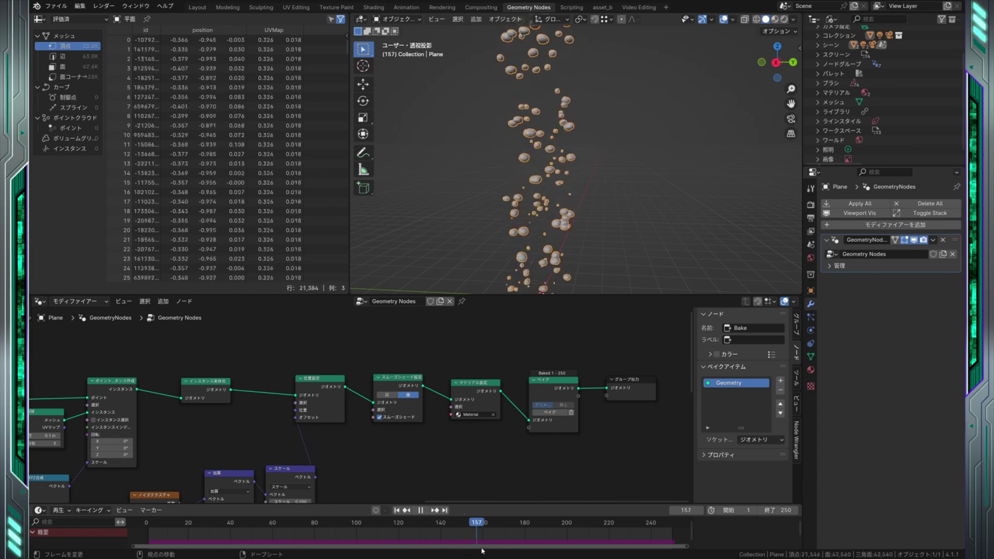
left_click_drag(299, 534, 410, 542)
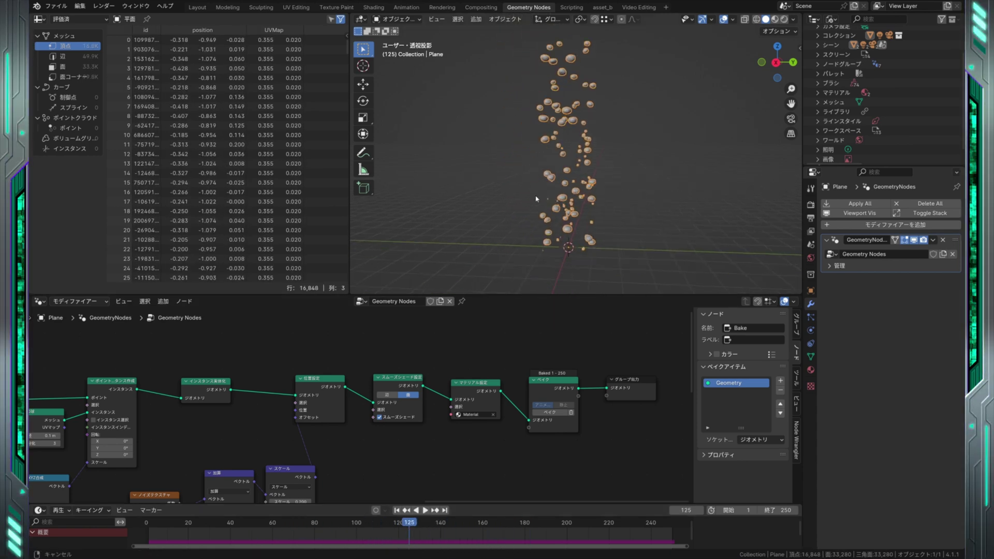
middle_click_drag(446, 212, 533, 206, "shift")
middle_click_drag(339, 386, 520, 415)
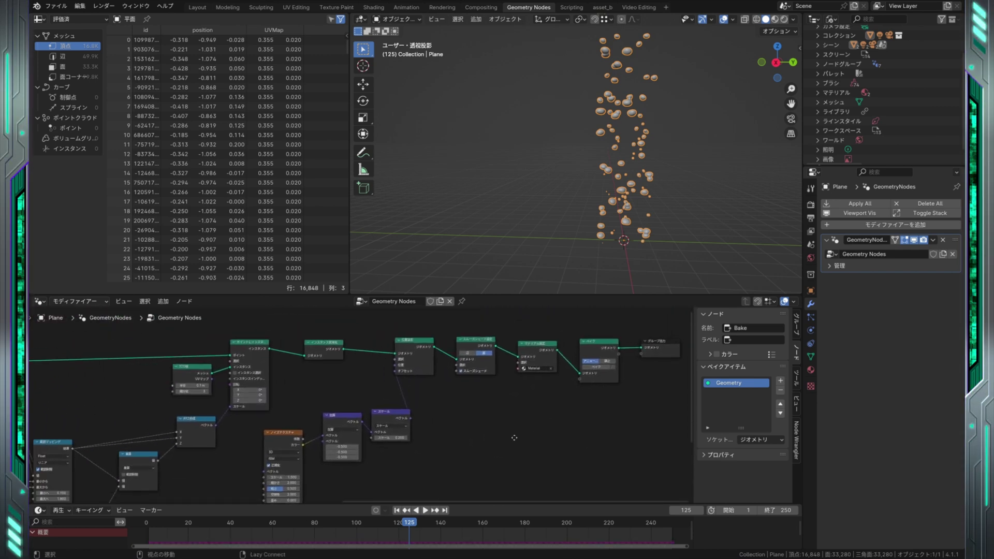
mouse_move(450, 474)
middle_mouse_down()
mouse_move(293, 474)
mouse_move(324, 424)
mouse_move(406, 422)
mouse_move(428, 443)
middle_mouse_up()
Step: Switch to the Layout workspace, frame the scene, and stop playback at frame 107
left_click(832, 19)
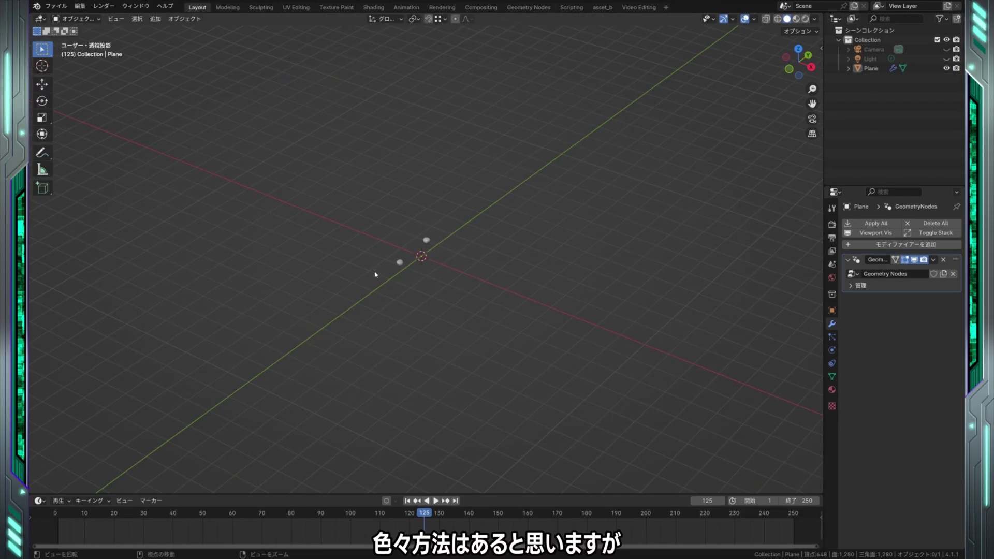
key("Home")
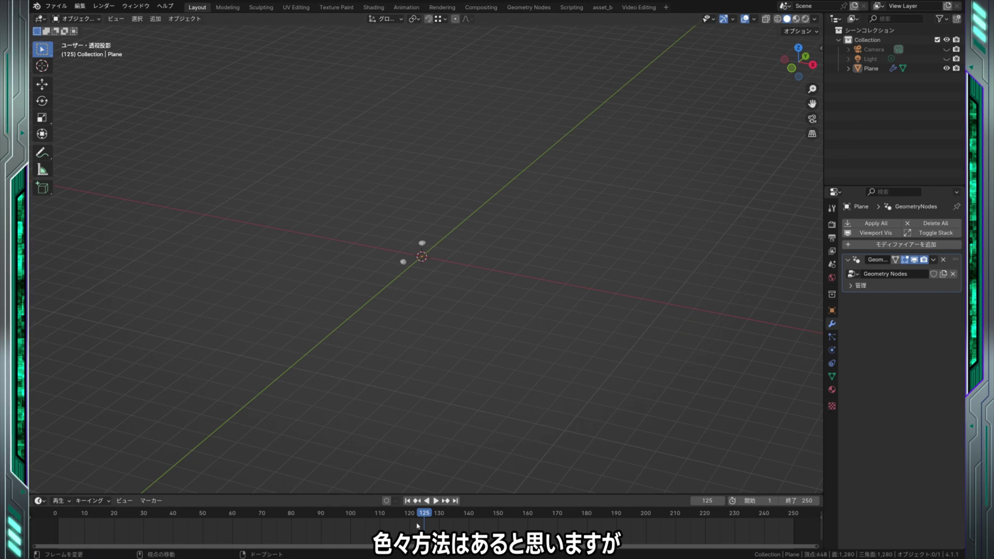
left_click_drag(412, 519, 59, 525)
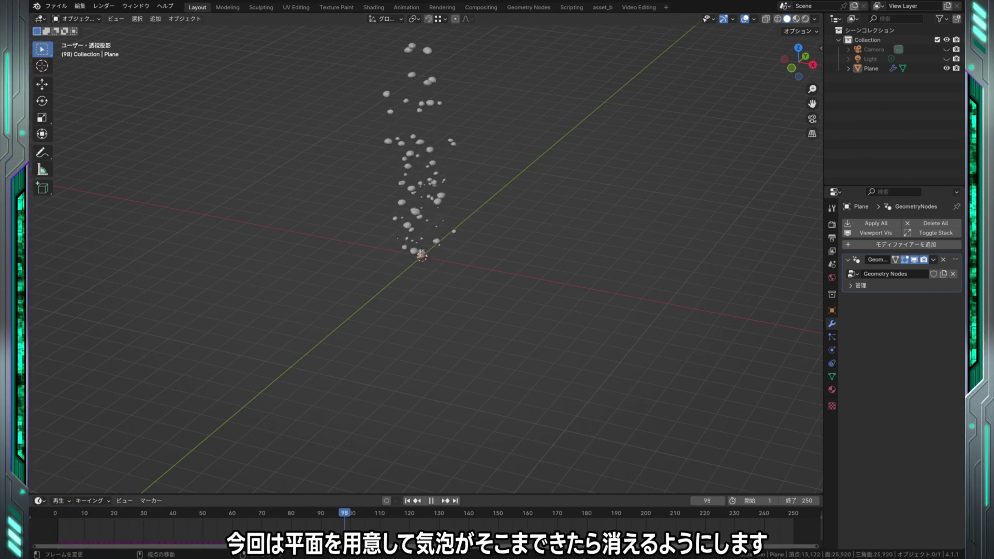
key("space")
middle_click_drag(430, 310, 431, 371)
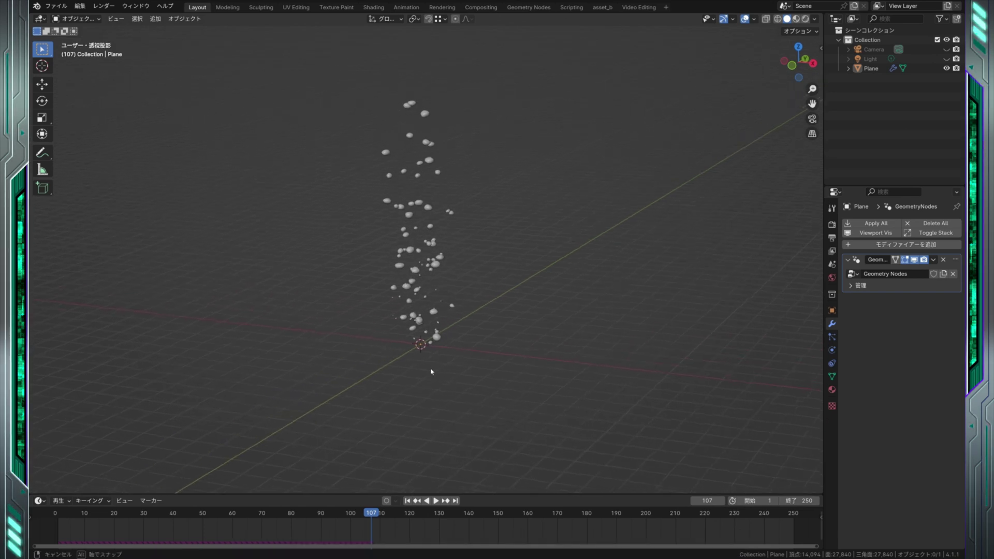
Step: Add a plane, scale it up about three times, and raise it into the bubble column
left_click(156, 19)
mouse_move(194, 29)
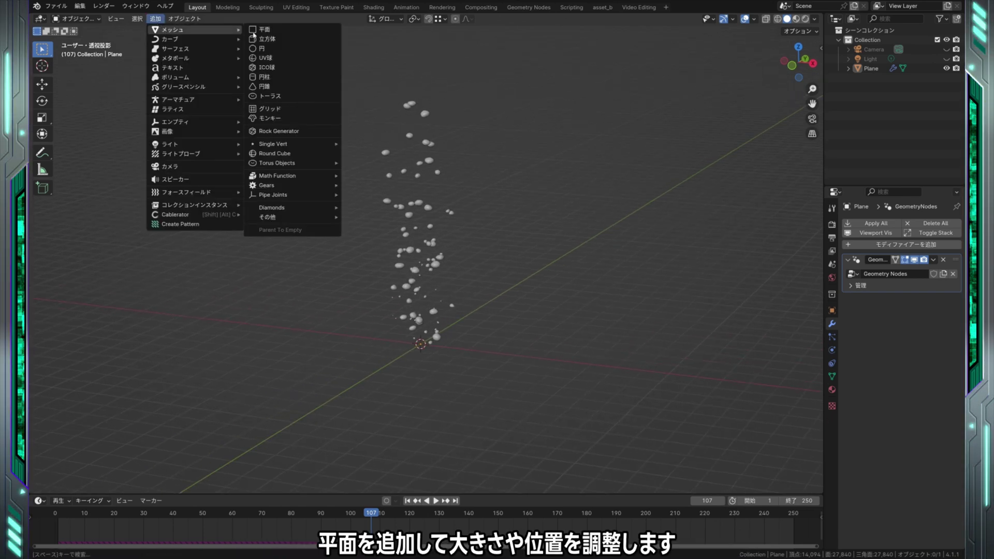
left_click(262, 29)
left_click(42, 118)
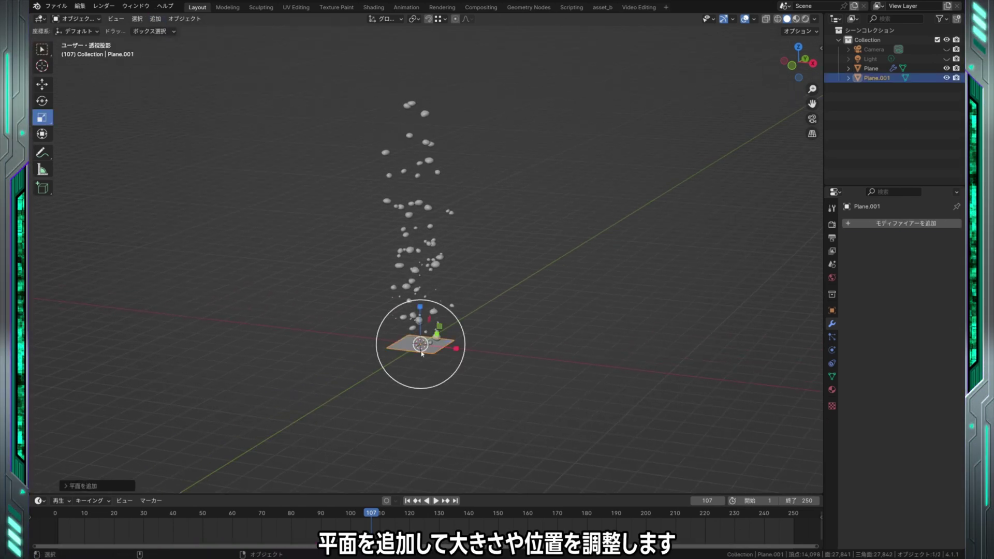
left_click_drag(440, 359, 484, 393)
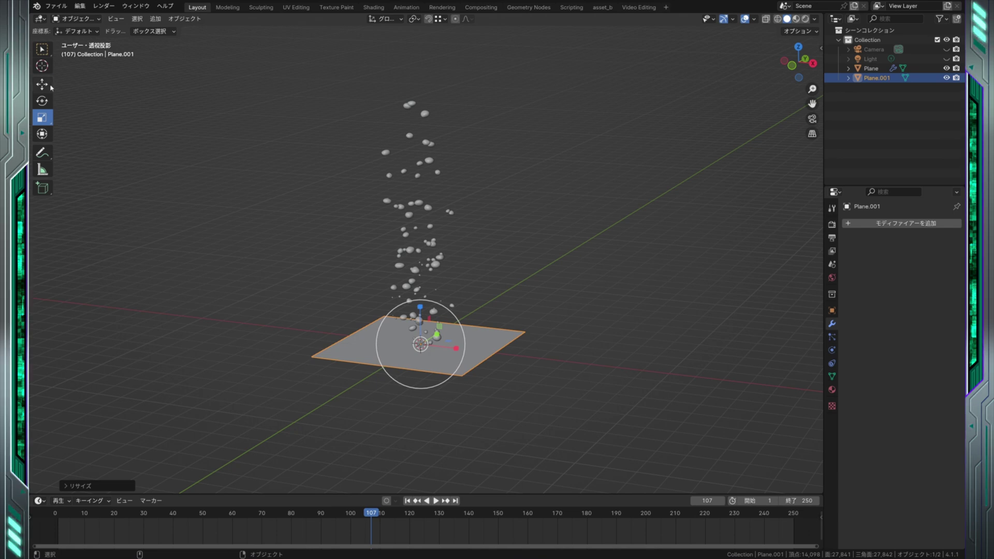
left_click_drag(421, 309, 438, 190)
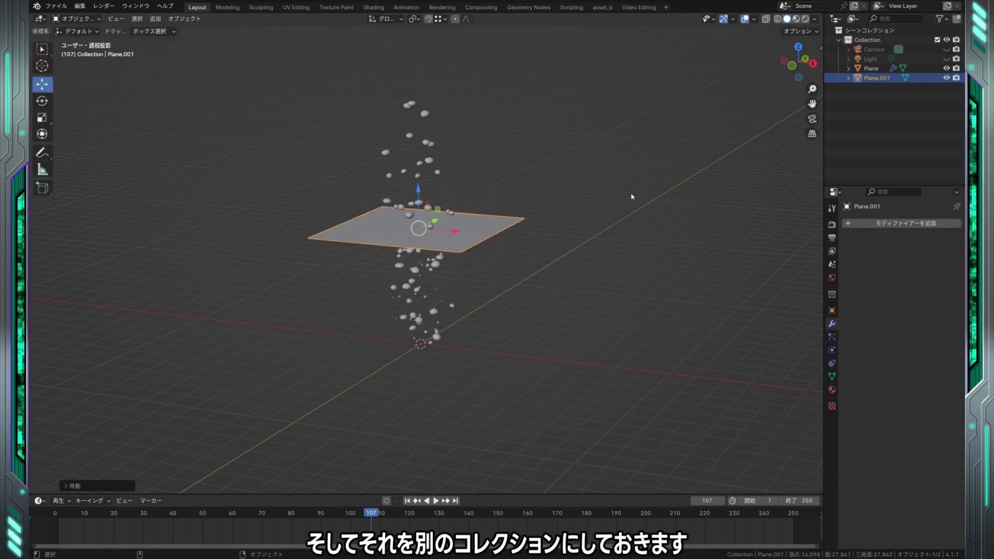
Step: Move the plane into a new collection named collision
key("m")
left_click(861, 139)
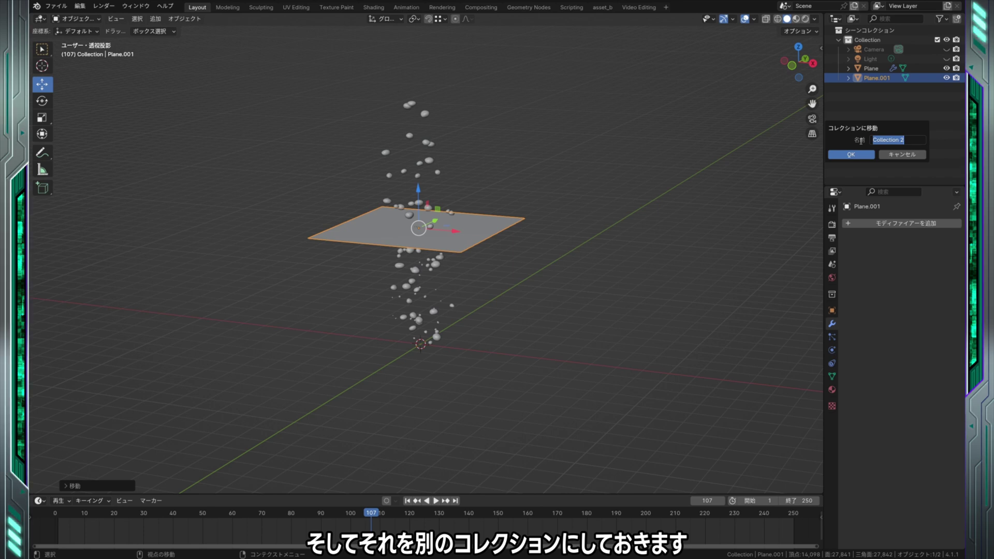
type("collis")
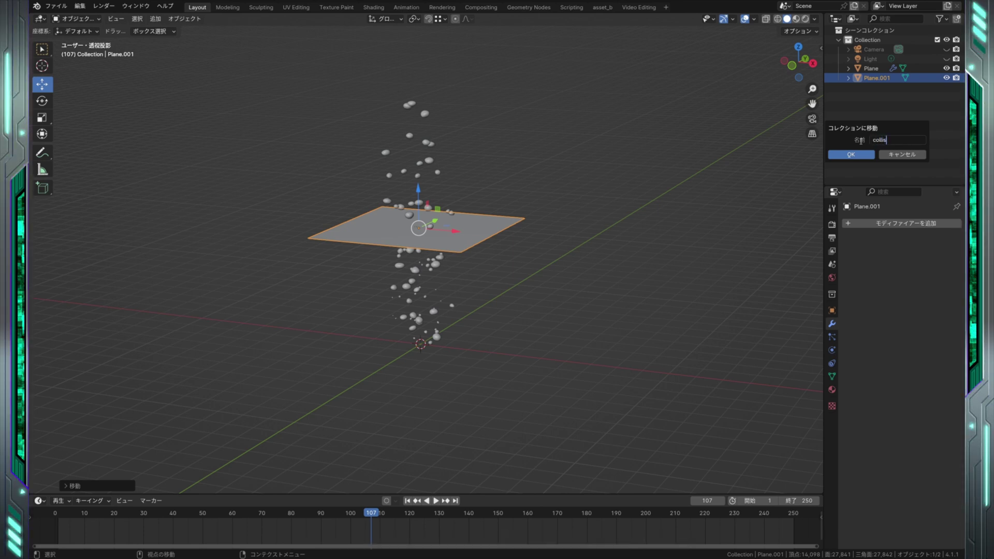
left_click(857, 156)
left_click(625, 262)
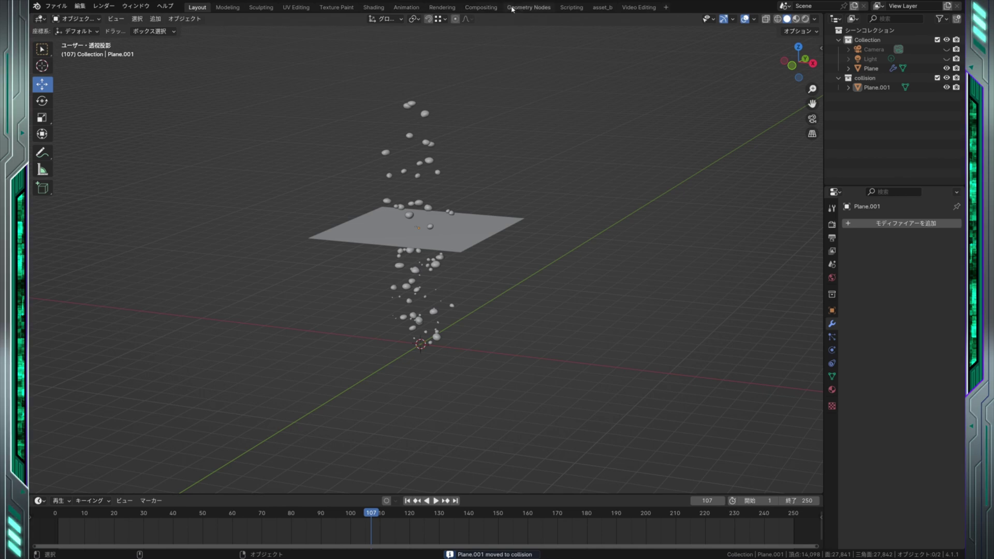
Step: In the Geometry Nodes workspace, select the Plane and pan to its node tree's group input
left_click(533, 8)
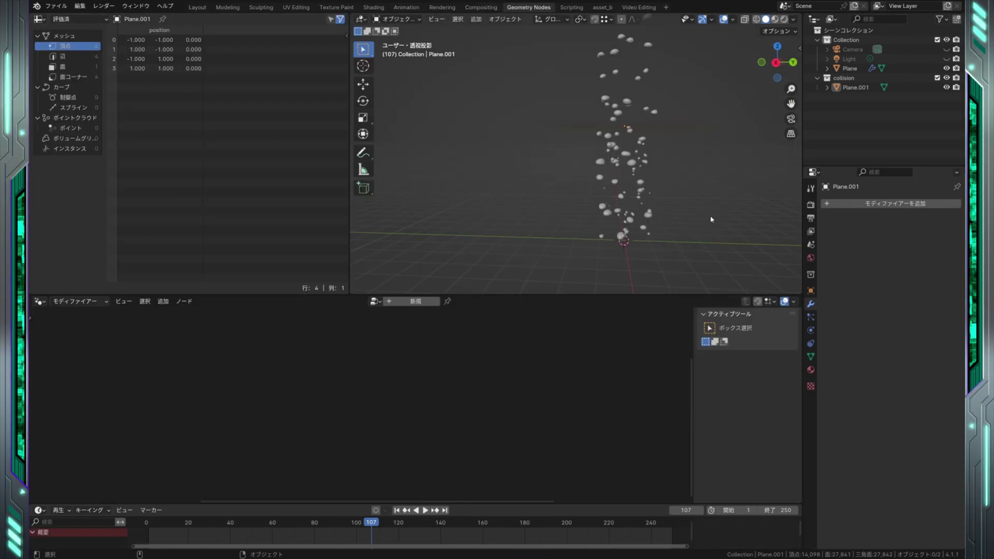
middle_click_drag(697, 196, 616, 206)
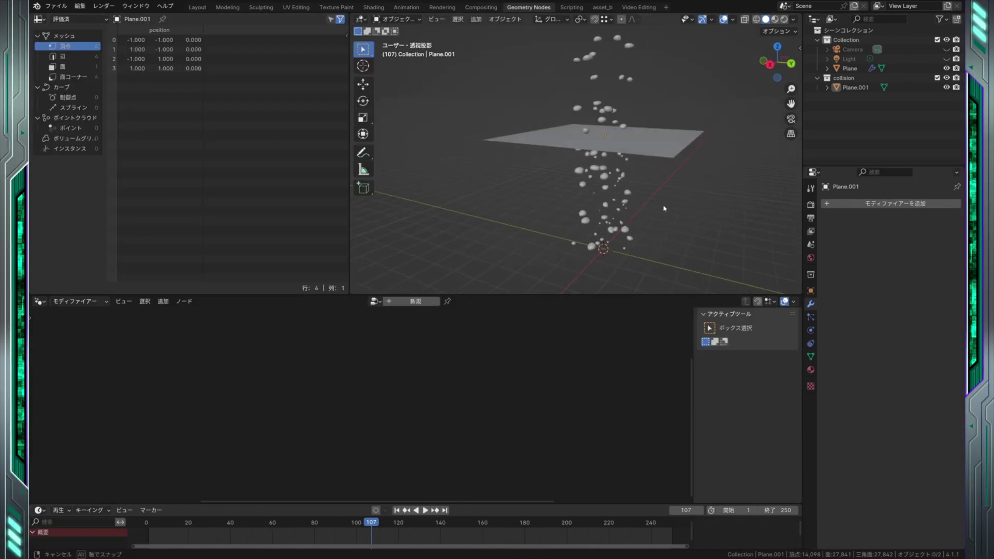
left_click(616, 205)
scroll(463, 357, "down", 3)
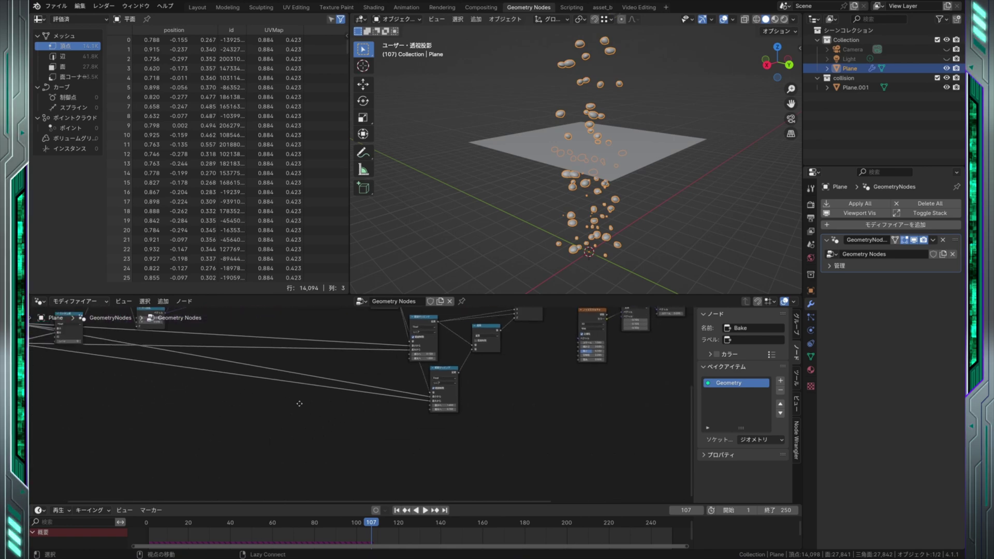
middle_click_drag(462, 357, 323, 398)
scroll(324, 398, "up", 3)
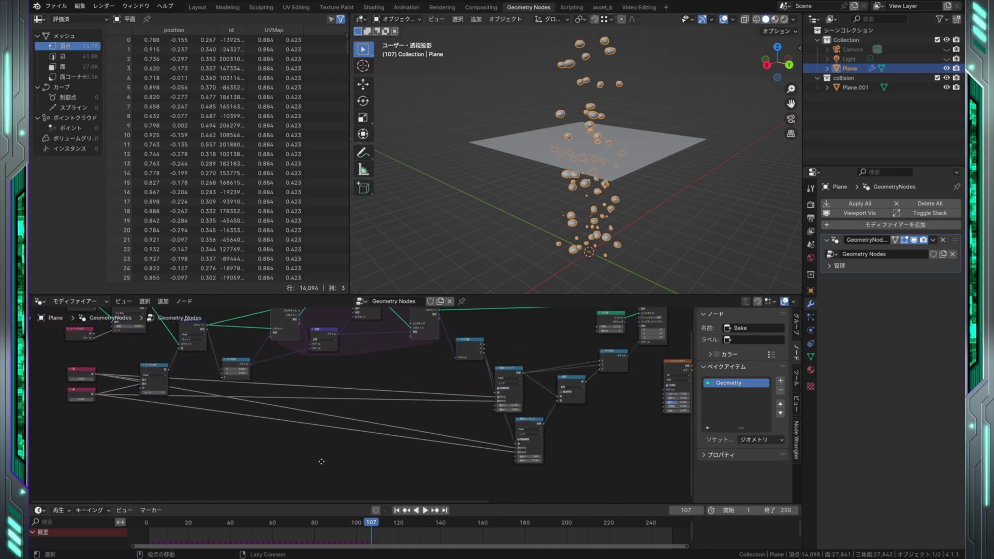
scroll(344, 438, "up", 2)
Step: Add a Collection Info node reading the collision collection with Relative transform
right_click(259, 456)
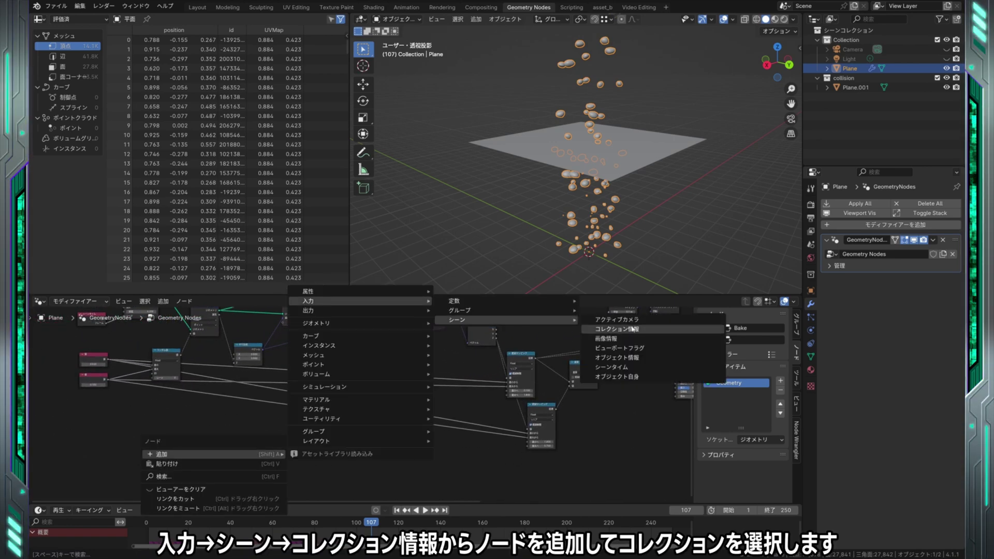
left_click(591, 354)
left_click(224, 437)
scroll(268, 471, "up", 1)
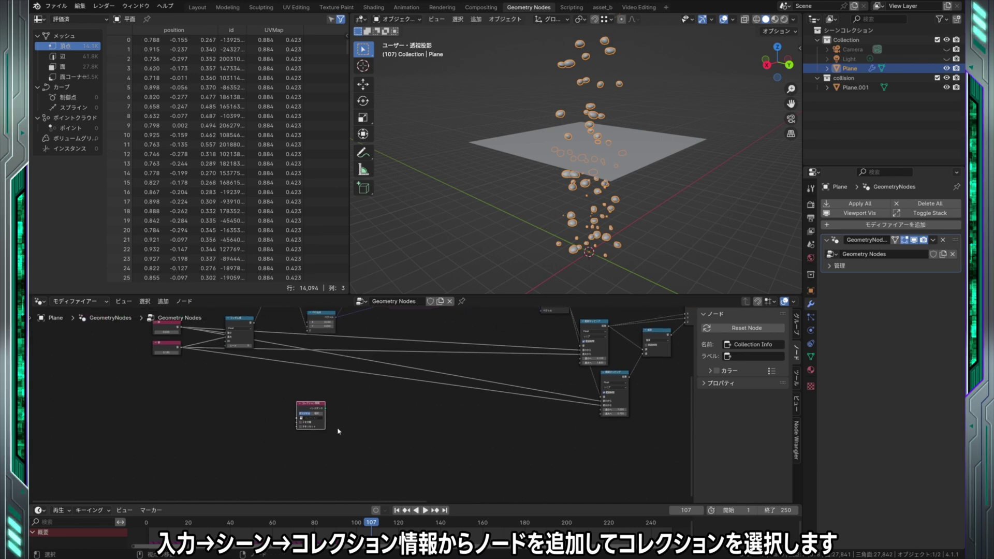
scroll(338, 431, "up", 2)
left_click(239, 432)
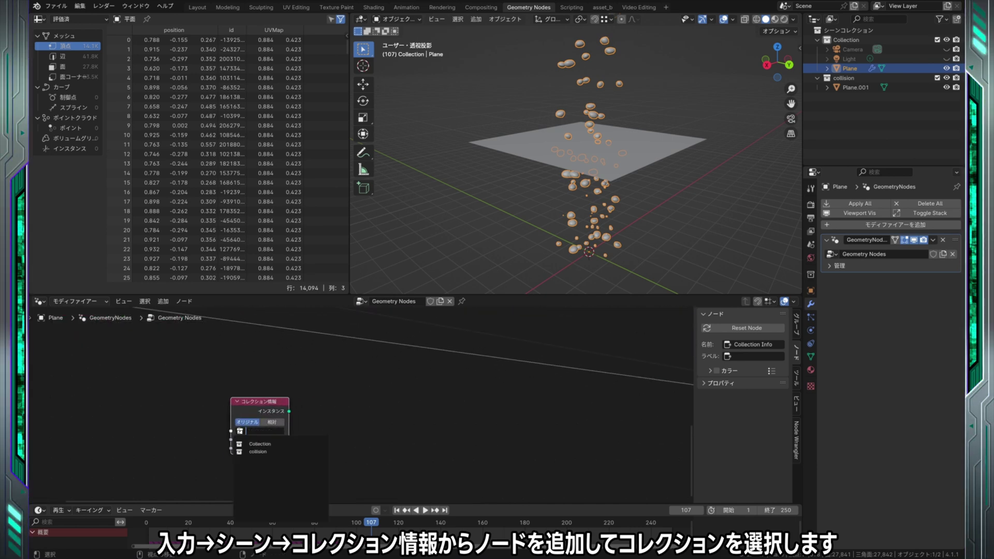
left_click(269, 452)
left_click(274, 423)
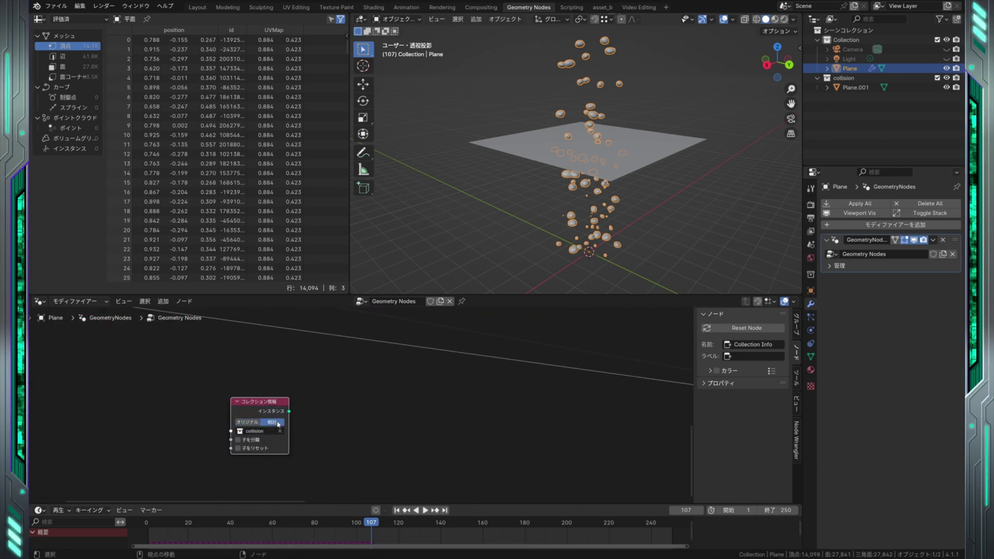
Step: Add a Realize Instances node fed by the Collection Info instances
key("shift+a")
left_click(549, 293)
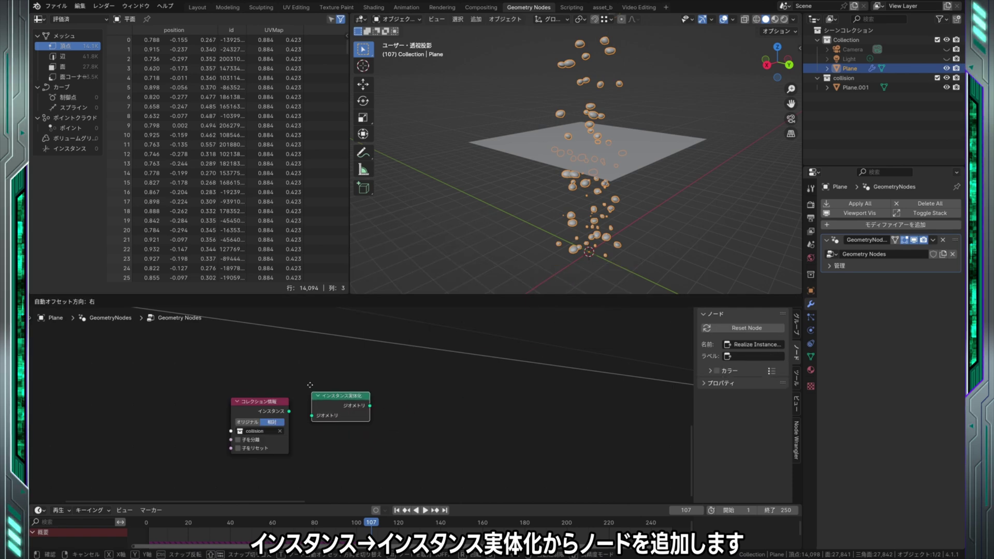
left_click(309, 376)
left_click_drag(289, 411, 314, 410)
middle_click_drag(427, 391, 324, 419)
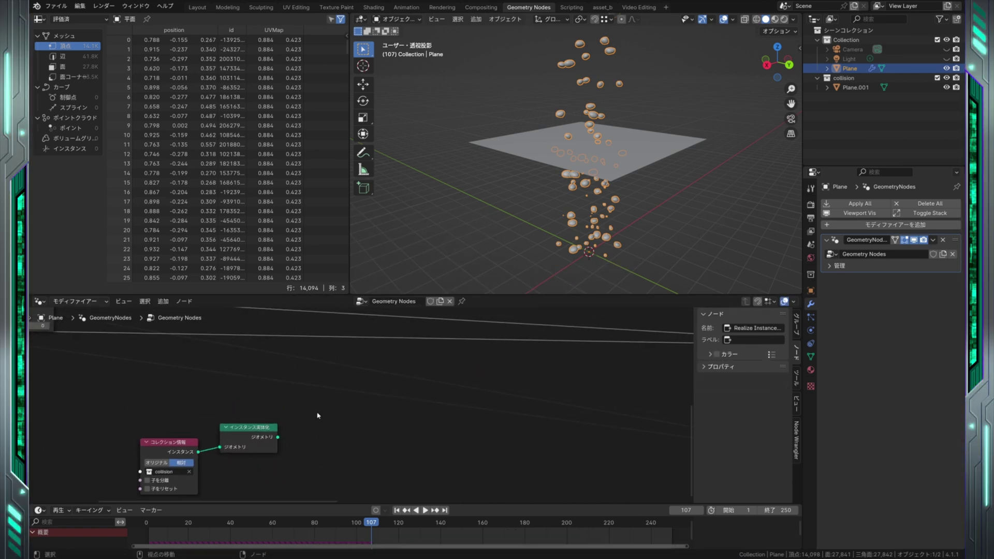
Step: Add a Raycast node with Realize Instances feeding its Target Geometry
key("shift+a")
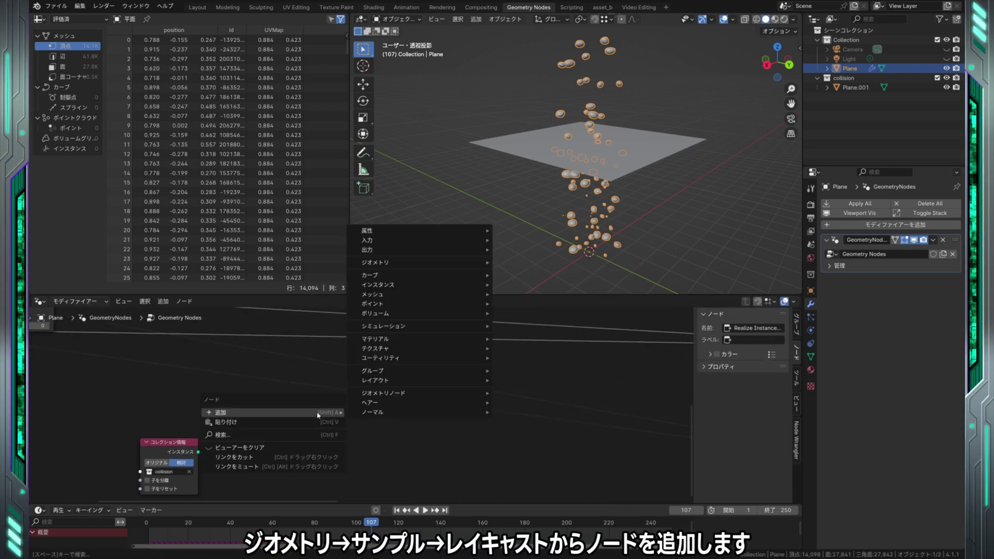
left_click(668, 291)
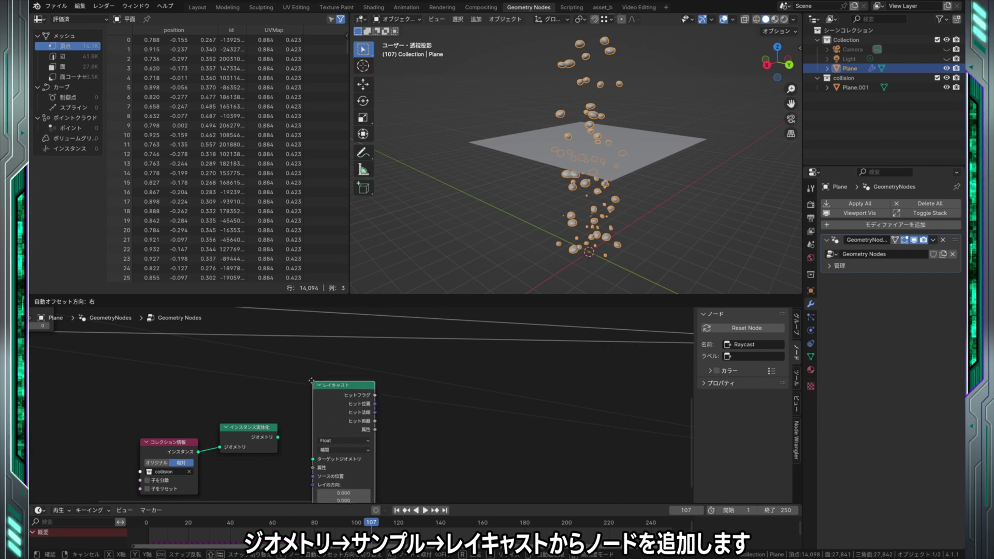
left_click(278, 438)
left_click_drag(278, 438, 312, 459)
scroll(435, 410, "down", 2)
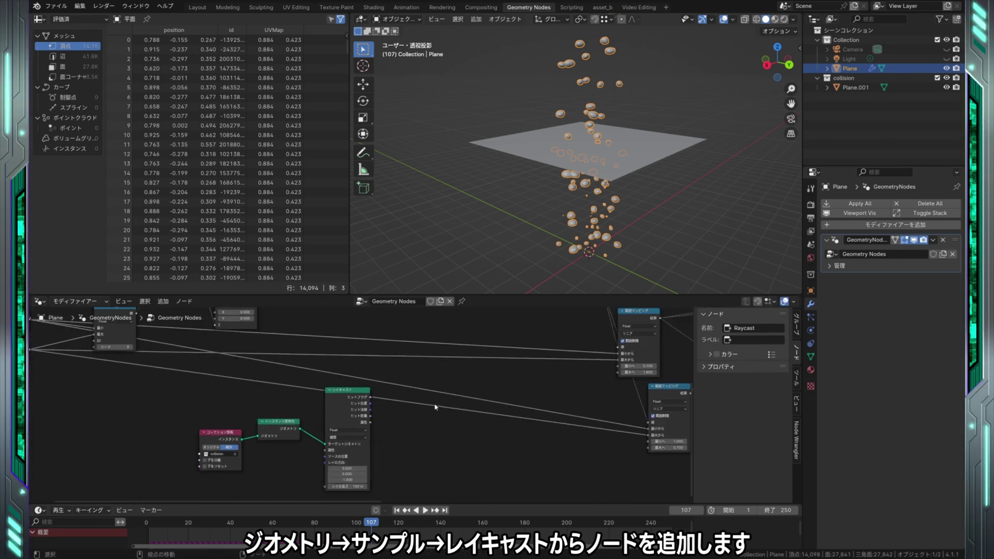
scroll(443, 424, "down", 2)
scroll(451, 441, "down", 2)
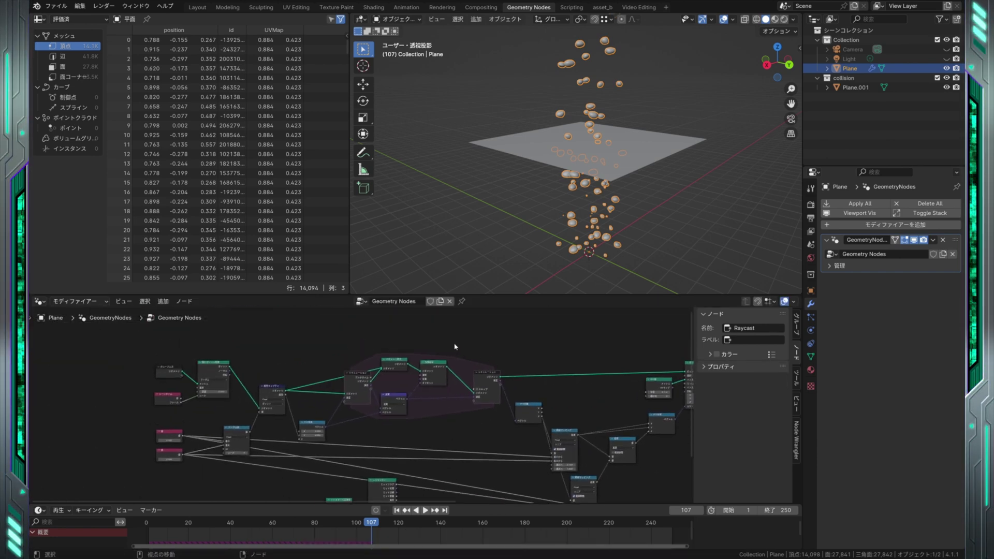
Step: Shift the node tree left and insert Delete Geometry into the simulation zone's geometry link
left_click_drag(454, 347, 150, 466)
key("g")
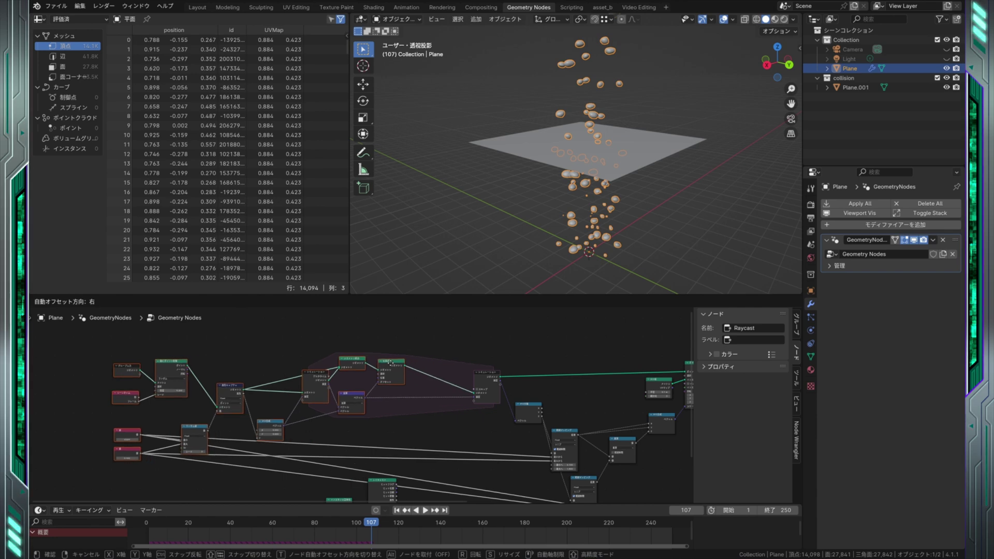
left_click(392, 362)
left_click(448, 346)
right_click(437, 342)
mouse_move(513, 371)
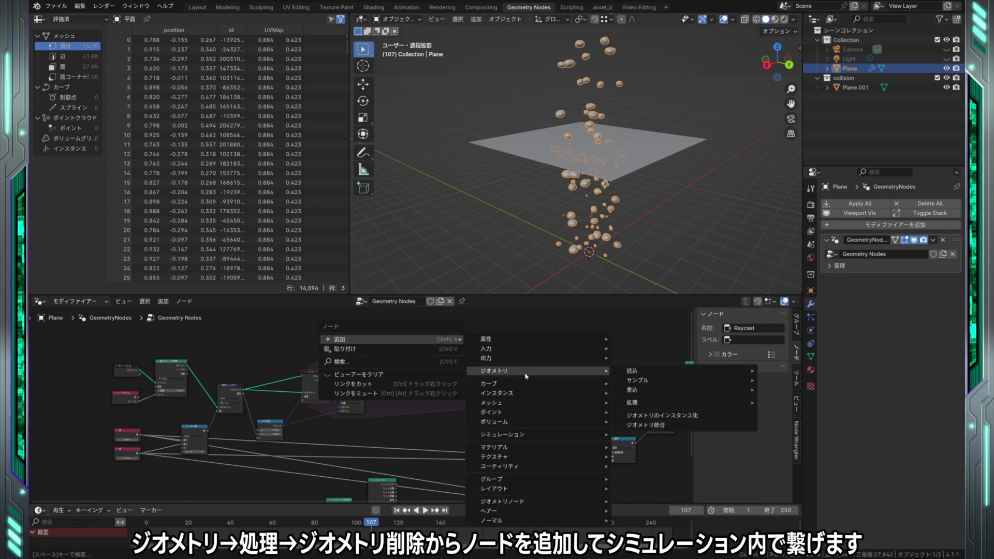
left_click(793, 431)
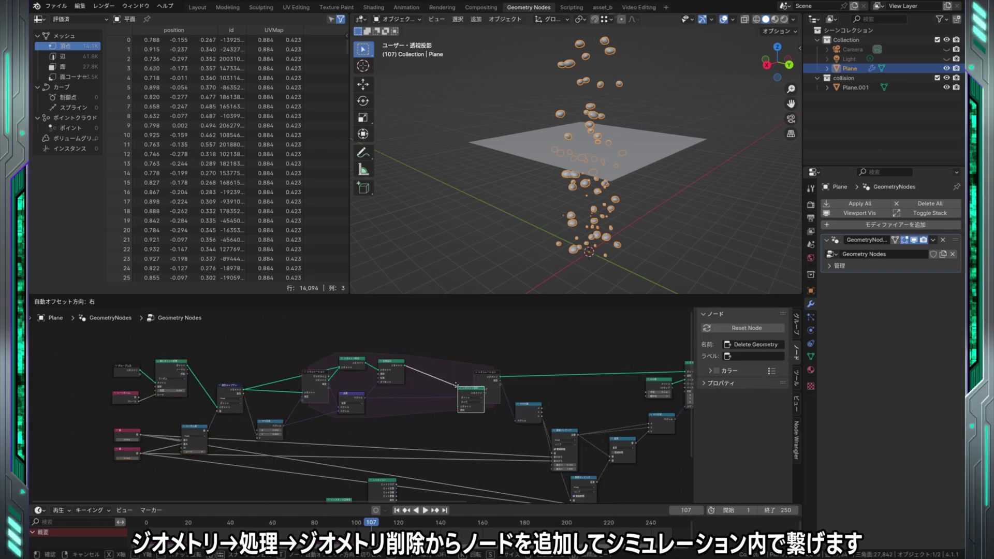
left_click(431, 372)
Step: Connect Raycast's Is Hit output to Delete Geometry's Selection
middle_click_drag(432, 373, 478, 343)
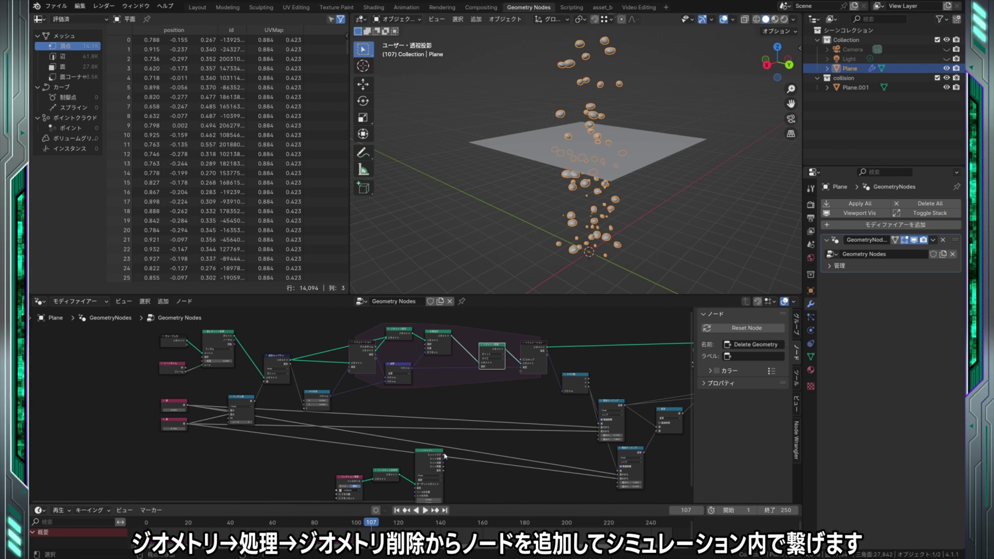
scroll(444, 456, "up", 2)
middle_click_drag(418, 417, 381, 463)
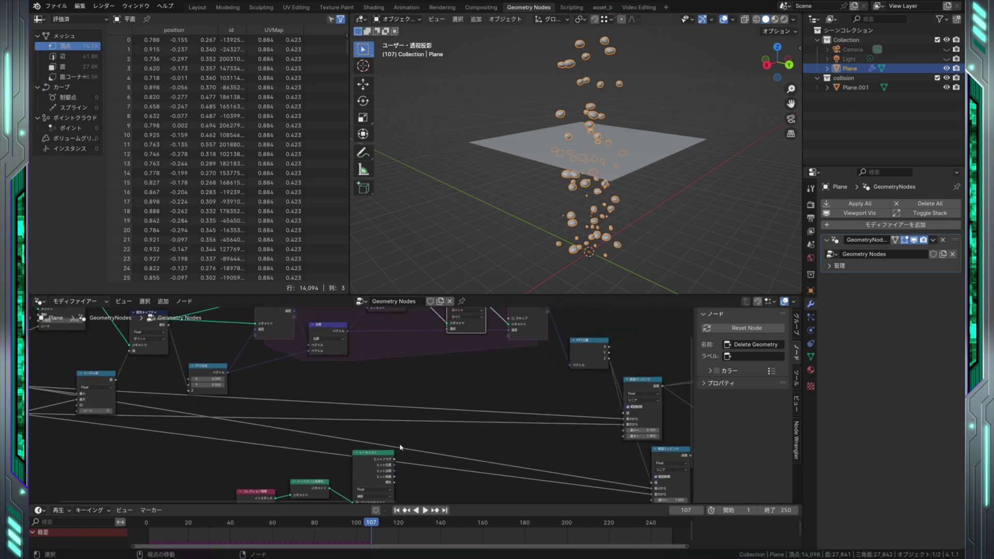
left_click_drag(373, 469, 413, 354)
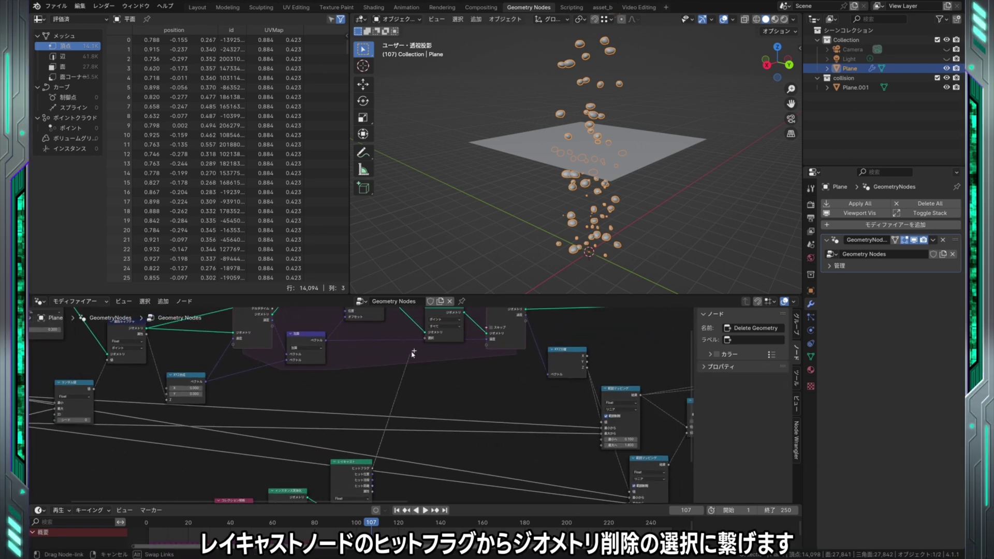
middle_click_drag(481, 368, 502, 392)
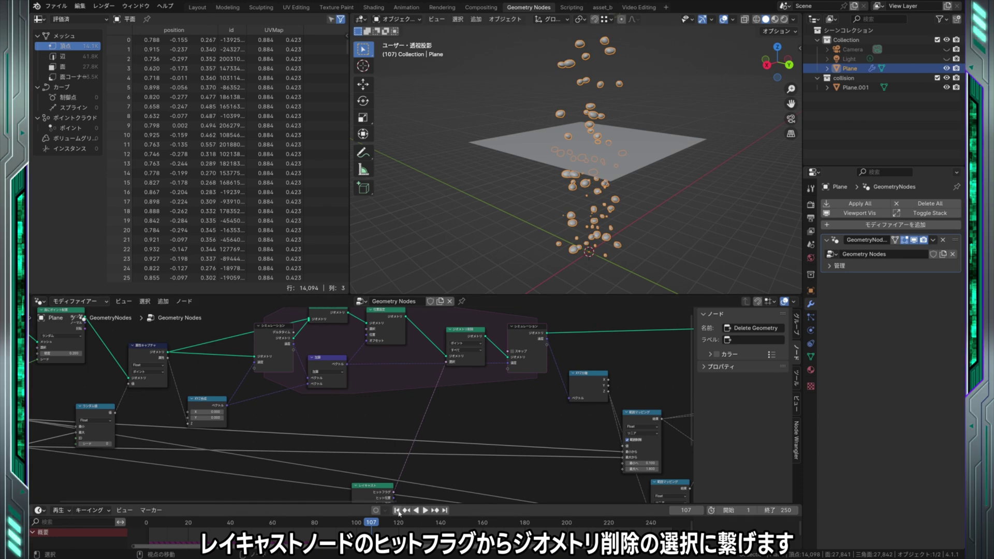
Step: Play the simulation from frame 1, then hide the collision collection and replay
left_click(398, 511)
left_click(428, 512)
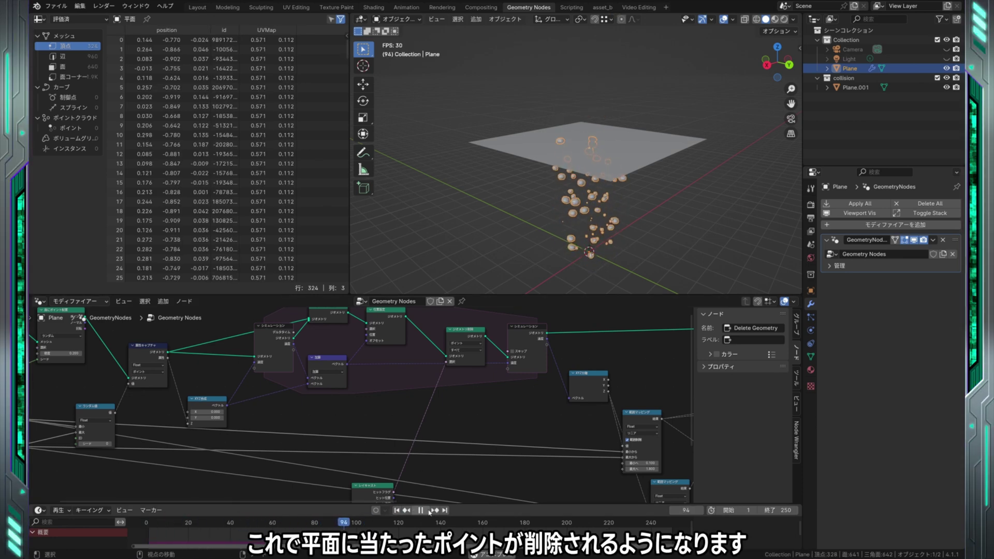
left_click(429, 510)
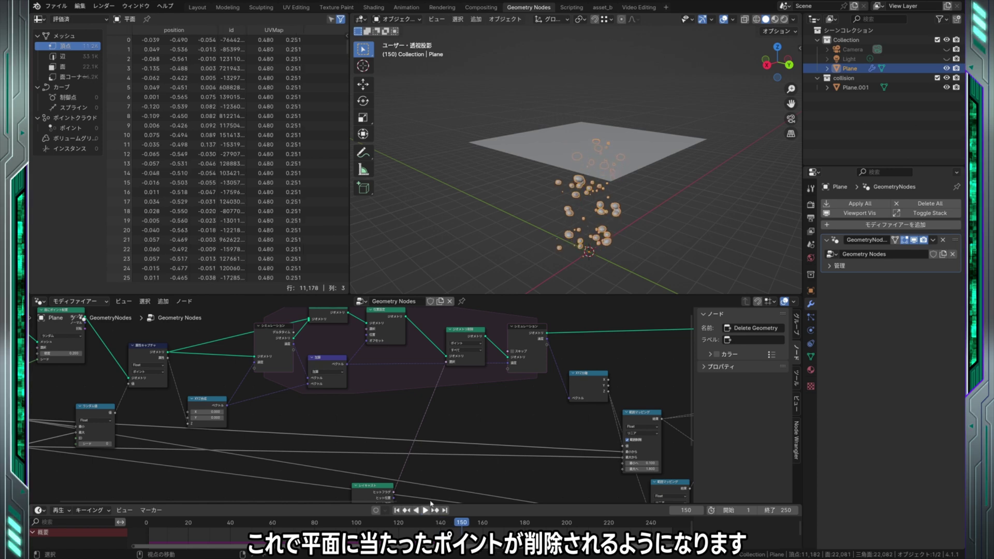
middle_click_drag(551, 218, 653, 192)
left_click(947, 78)
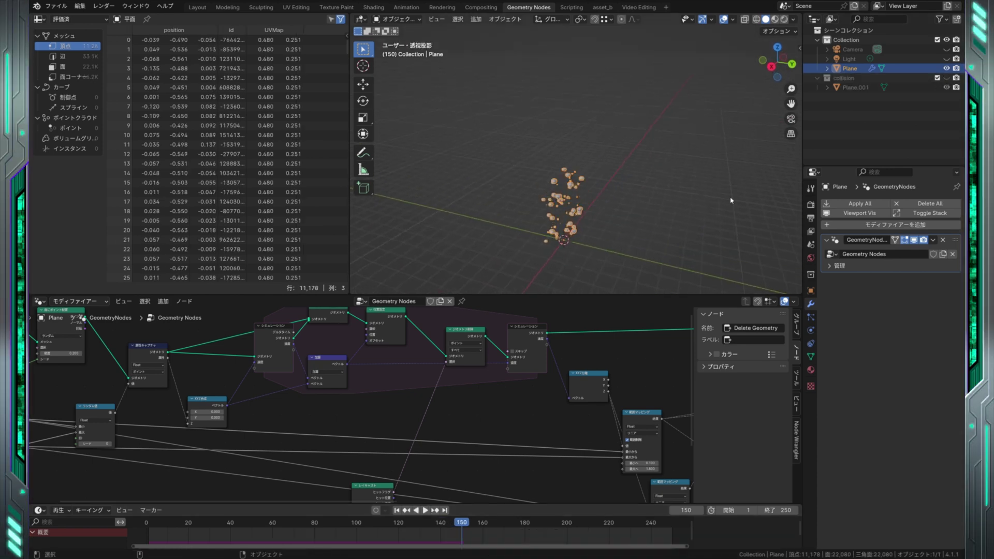
key("space")
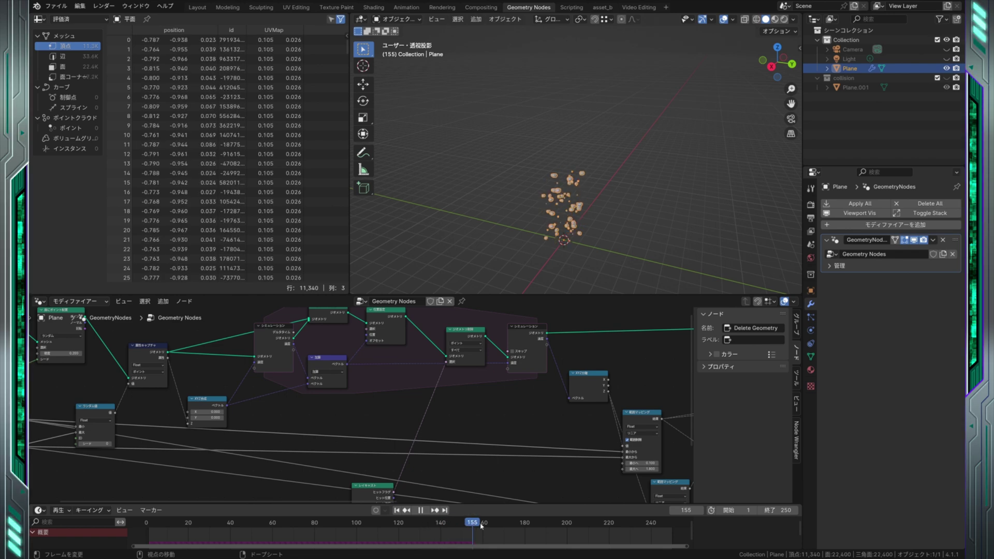
key("space")
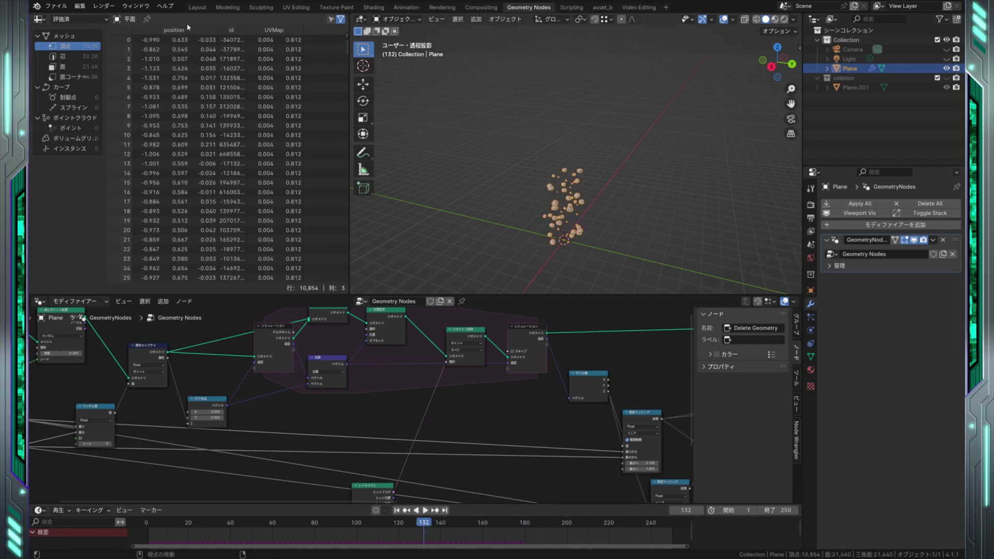
Step: Add a new plane in the Layout workspace and lift it above the bubbles
left_click(202, 8)
middle_click_drag(296, 206, 328, 290)
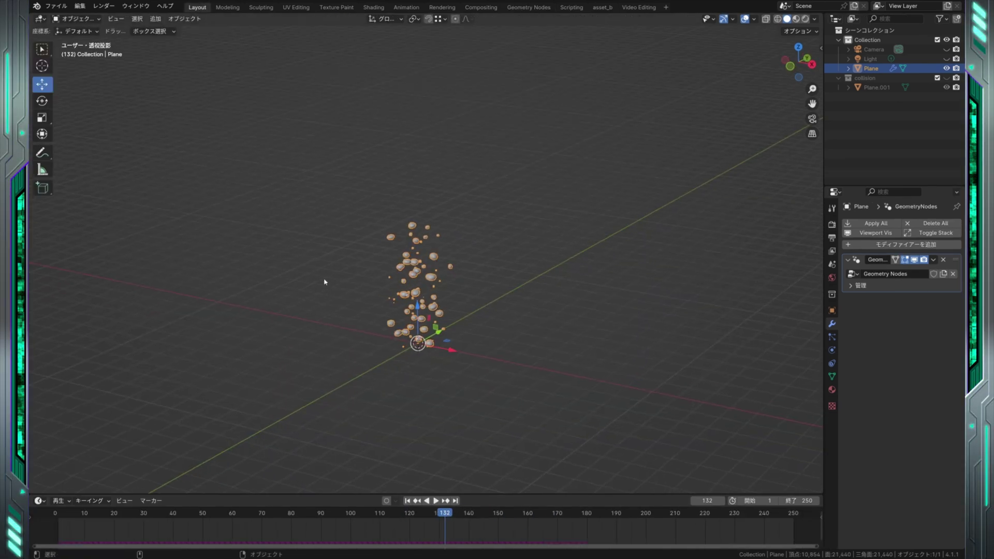
left_click(175, 69)
left_click(152, 20)
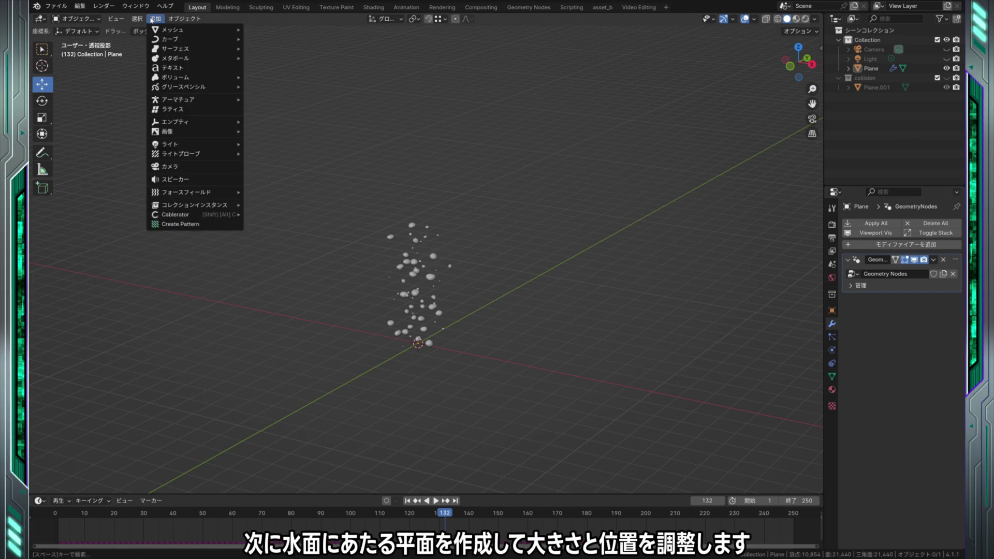
left_click(270, 30)
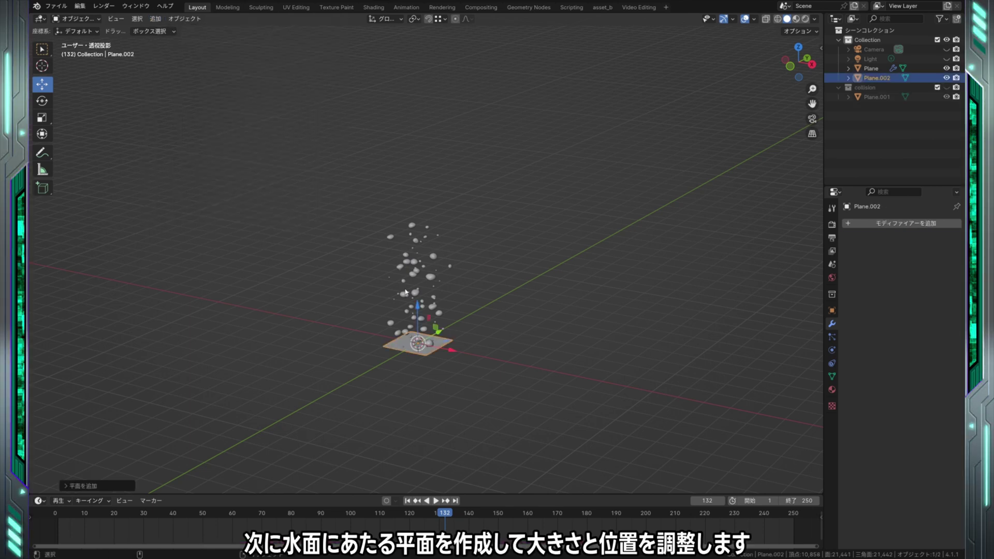
left_click_drag(418, 306, 424, 219)
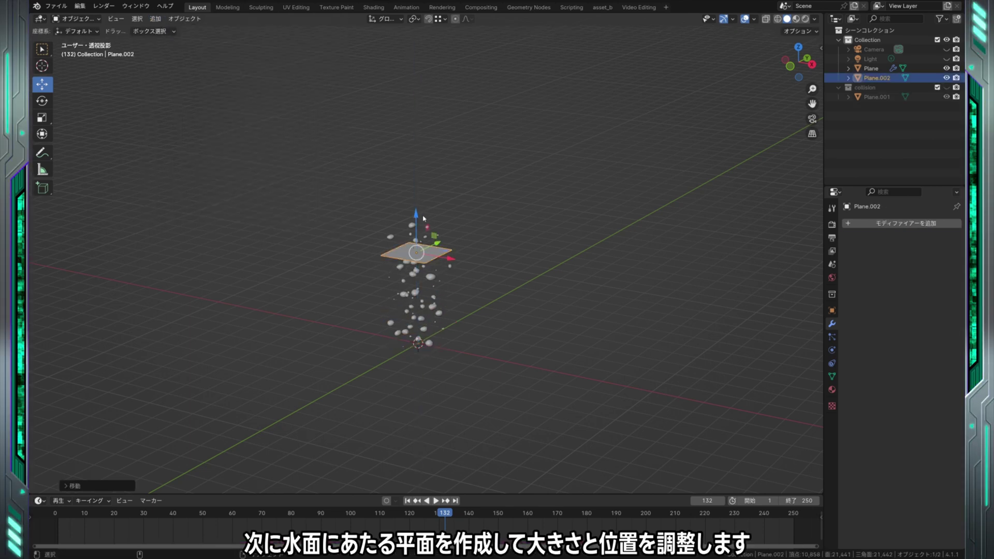
Step: Scale the new plane to about 1.9 times its size
key("shift+space")
key("s")
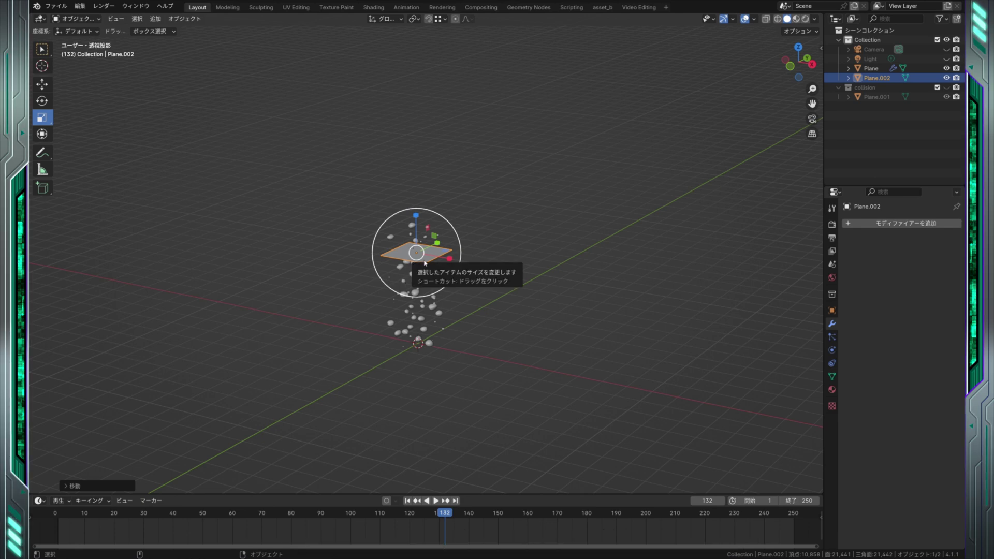
left_click_drag(423, 259, 437, 268)
scroll(437, 267, "up", 4)
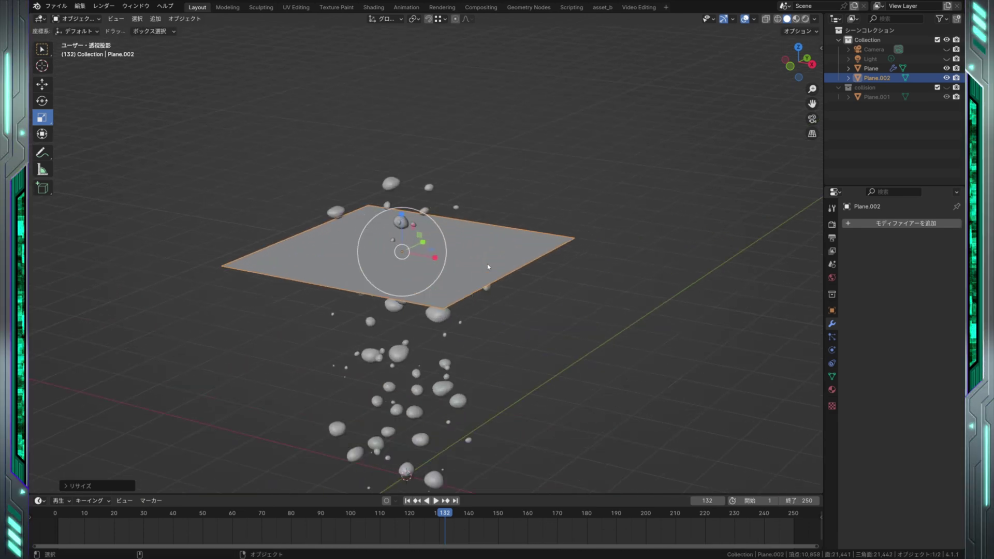
middle_click_drag(438, 268, 445, 223)
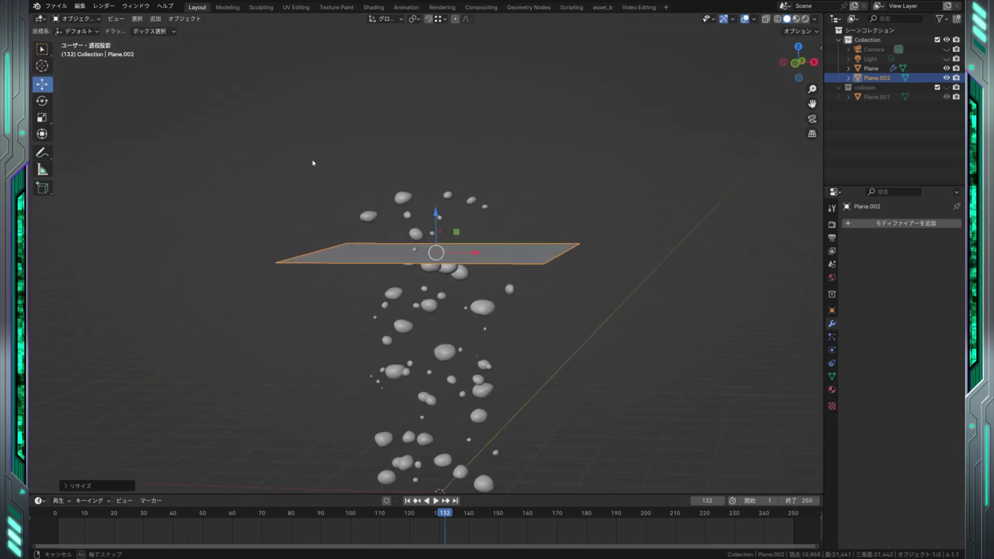
Step: Raise the plane along Z into the rising bubbles and check it at frame 116
key("shift+space")
key("g")
left_click_drag(451, 202, 454, 159)
middle_click_drag(455, 159, 449, 170)
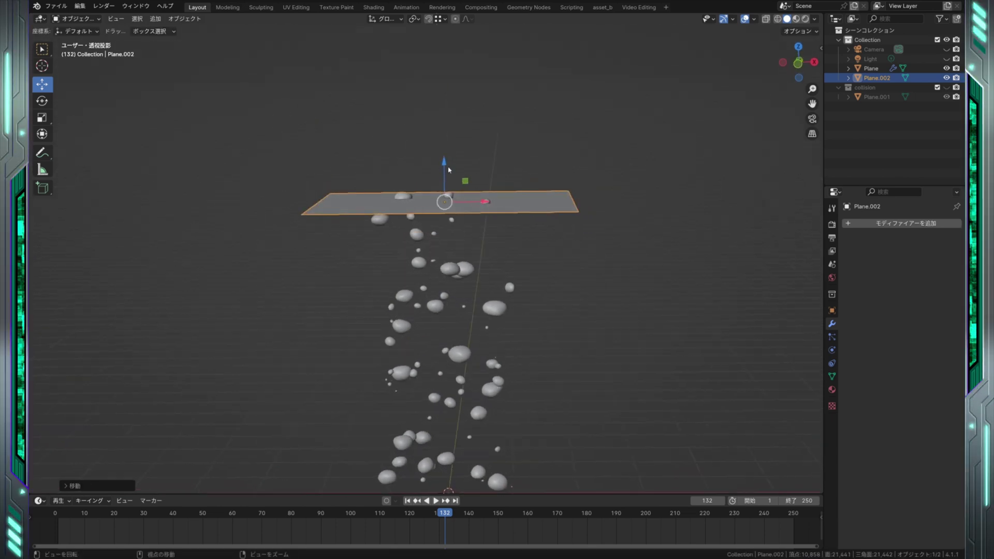
left_click_drag(444, 162, 446, 157)
mouse_move(447, 157)
middle_mouse_down()
mouse_move(523, 166)
mouse_move(488, 200)
middle_mouse_up()
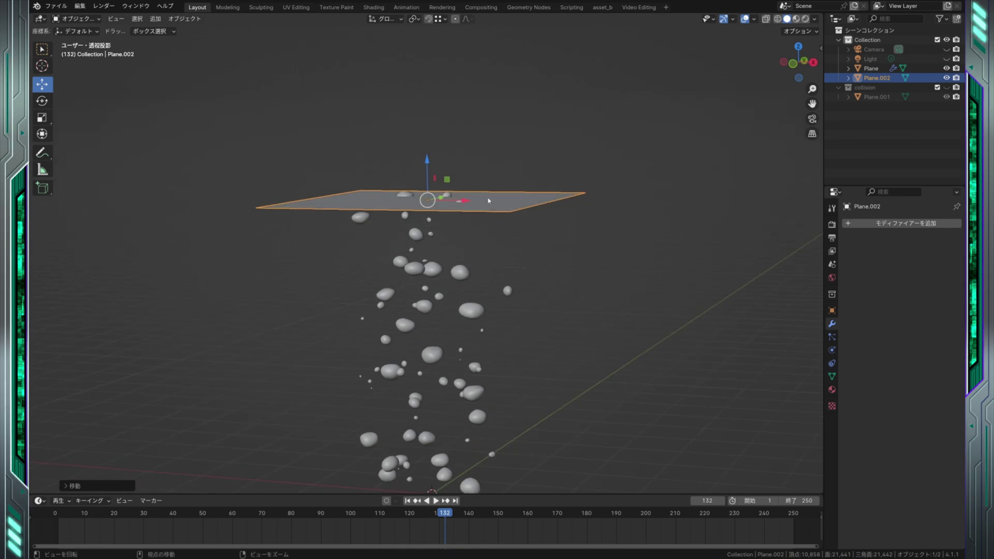
mouse_move(450, 531)
left_mouse_down()
mouse_move(320, 525)
mouse_move(398, 525)
left_mouse_up()
mouse_move(466, 393)
middle_mouse_down()
mouse_move(537, 326)
mouse_move(734, 269)
middle_mouse_up()
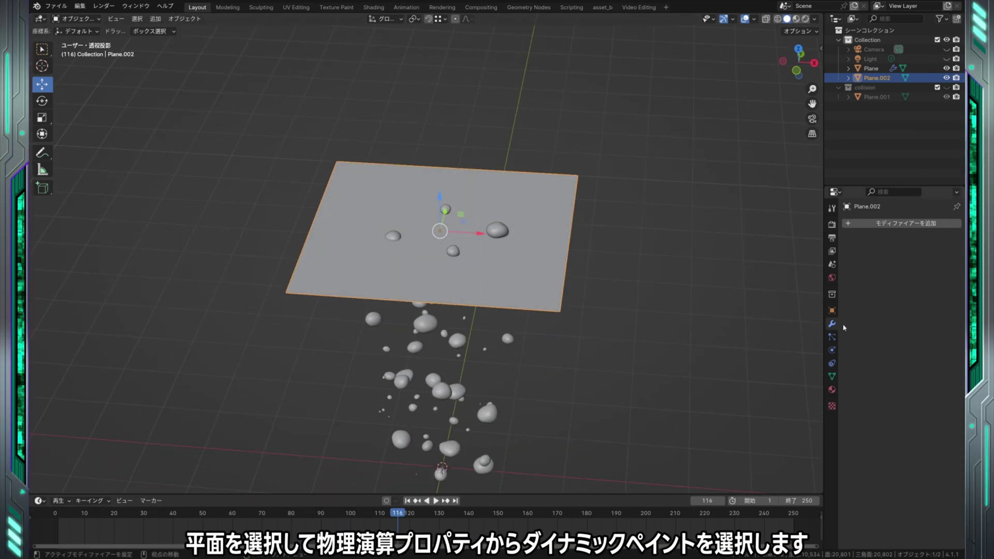
Step: Enable Dynamic Paint on Plane.002 as a Canvas with Wave surface type
left_click(833, 350)
left_click(894, 256)
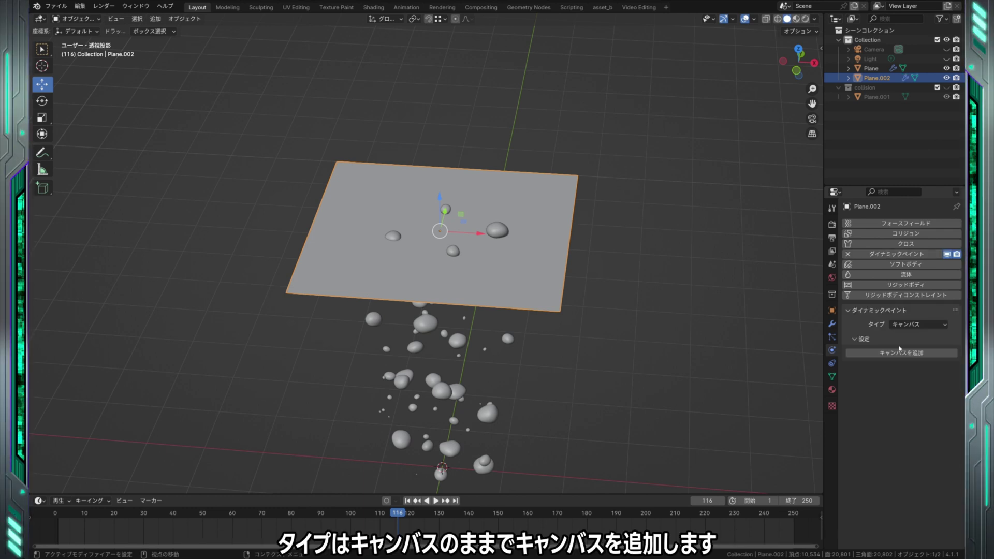
left_click(896, 353)
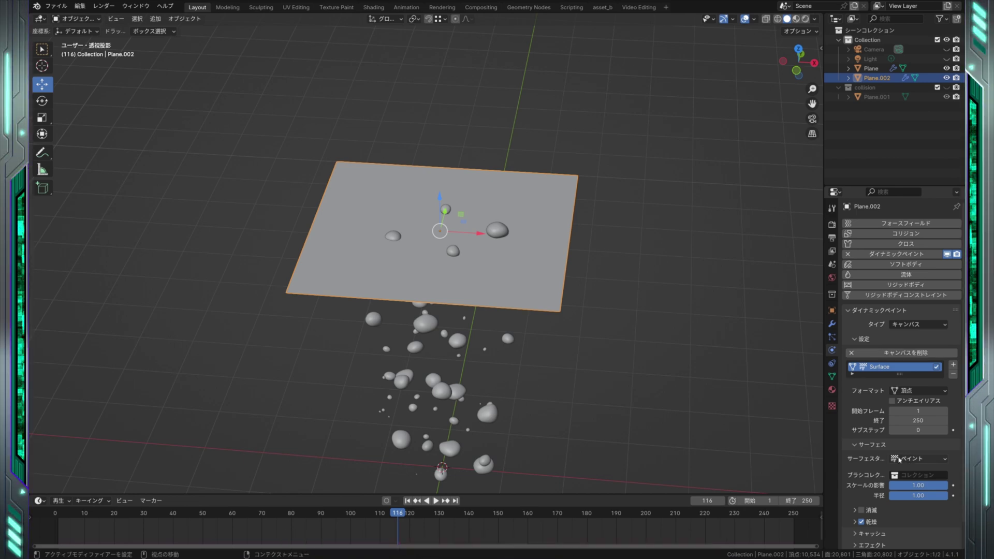
left_click(899, 459)
left_click(905, 502)
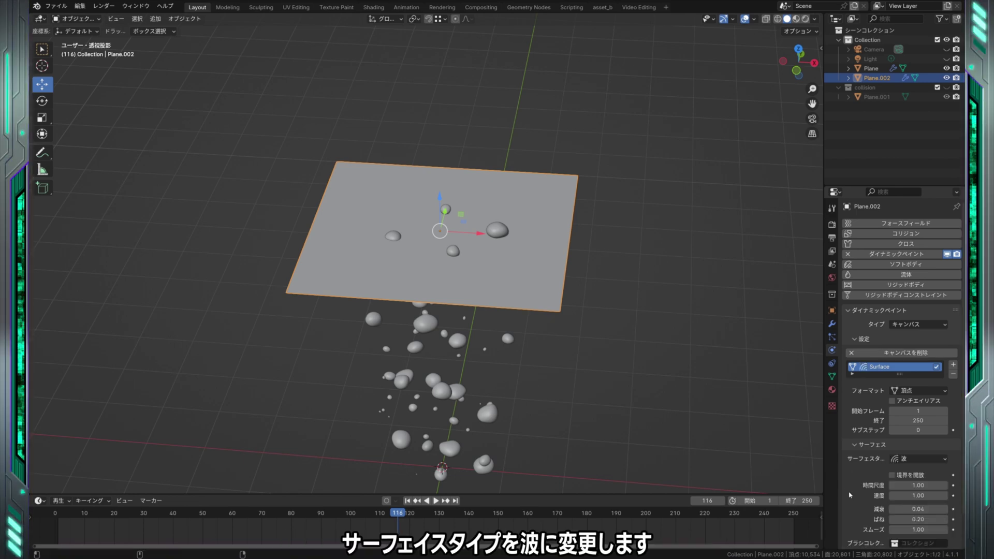
scroll(850, 484, "down", 2)
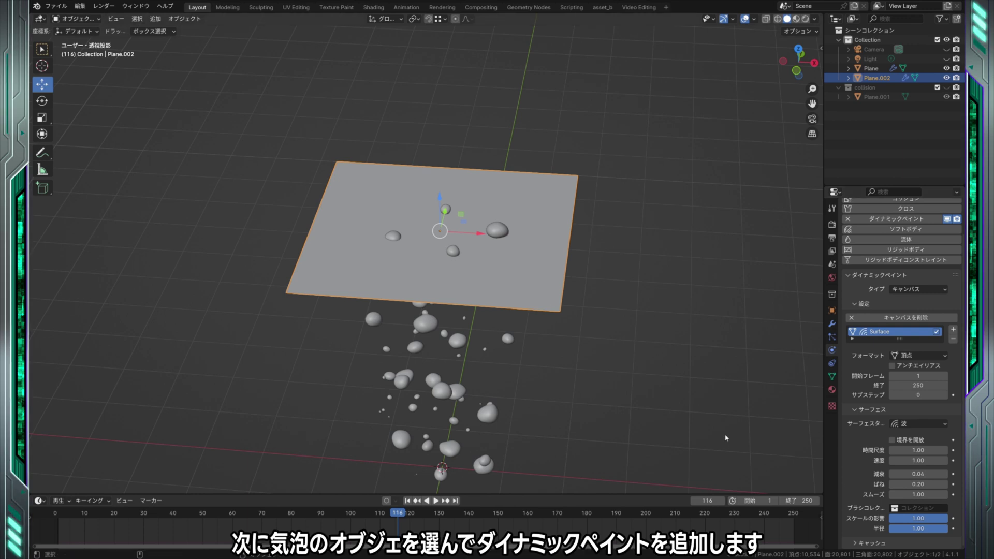
Step: Select the bubble object and add a Dynamic Paint Brush to it
left_click(543, 359)
left_click(507, 340)
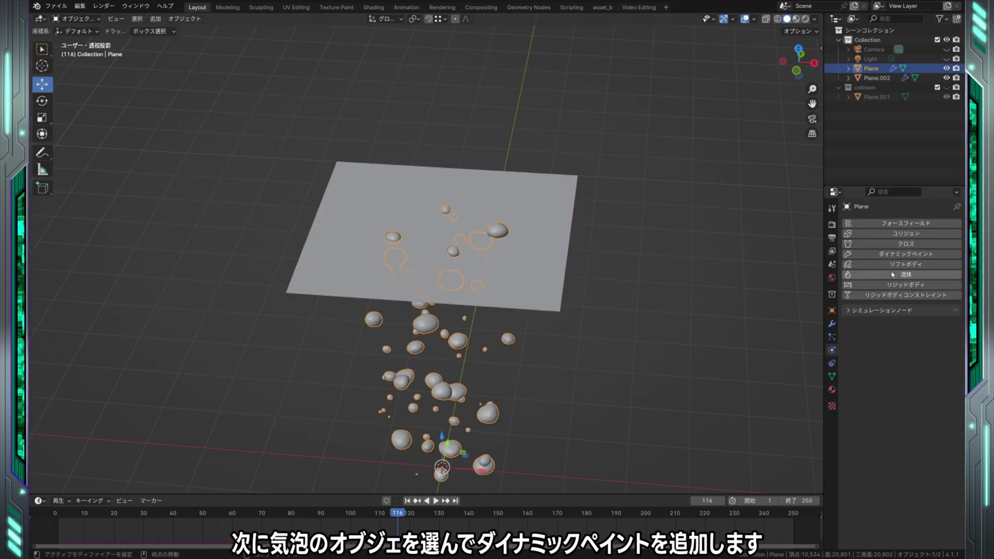
left_click(897, 254)
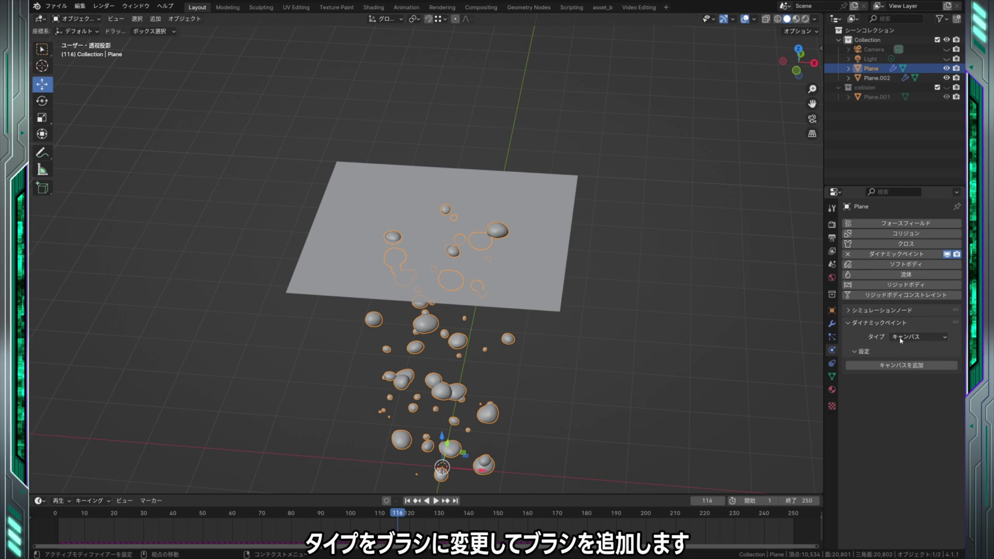
left_click(911, 338)
left_click(904, 356)
left_click(899, 366)
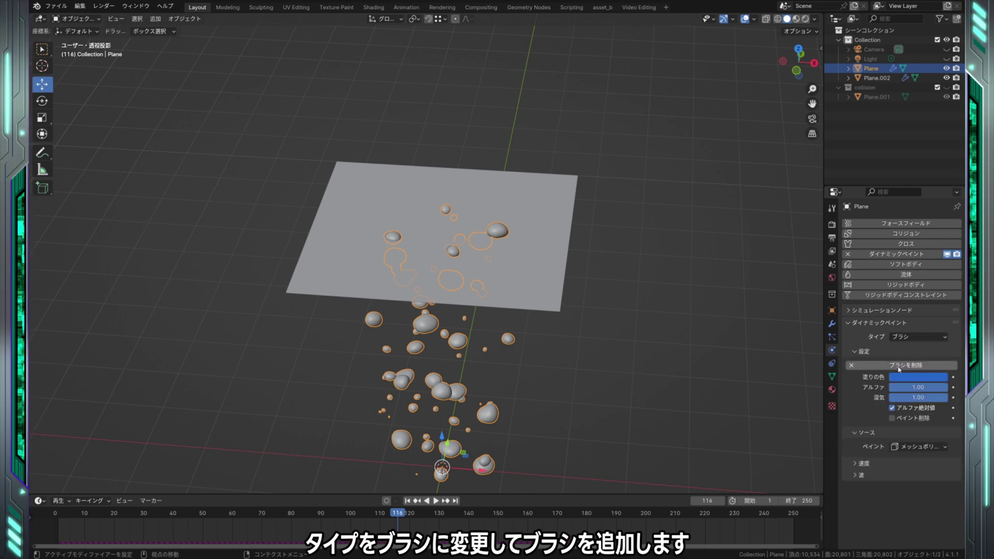
Step: Play the animation to check for ripples, then reselect the water plane
left_click(672, 471)
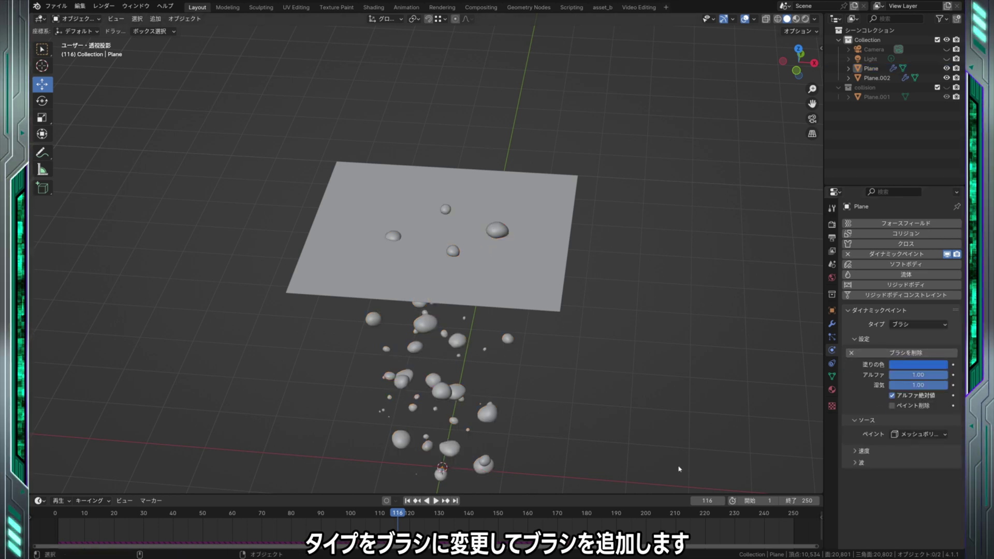
left_click(408, 501)
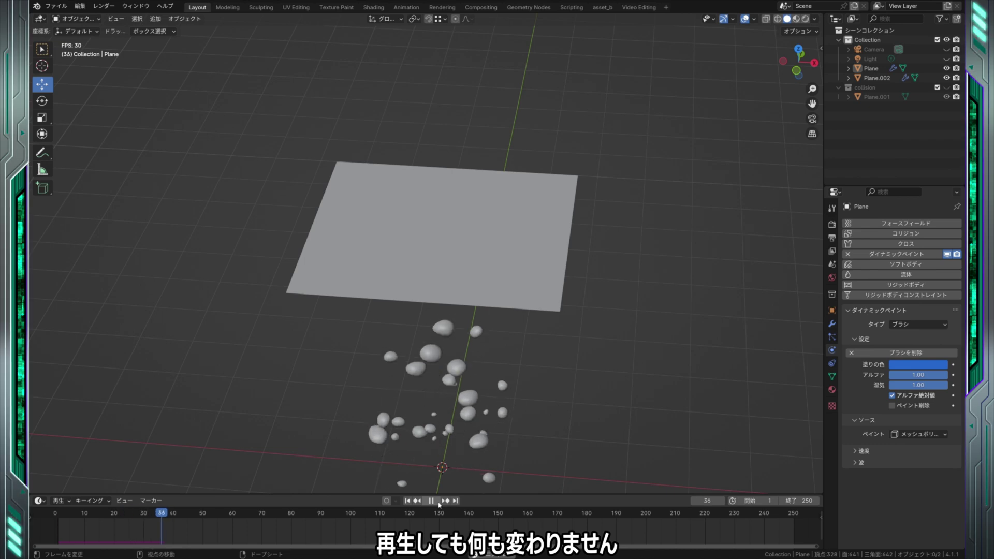
left_click(432, 501)
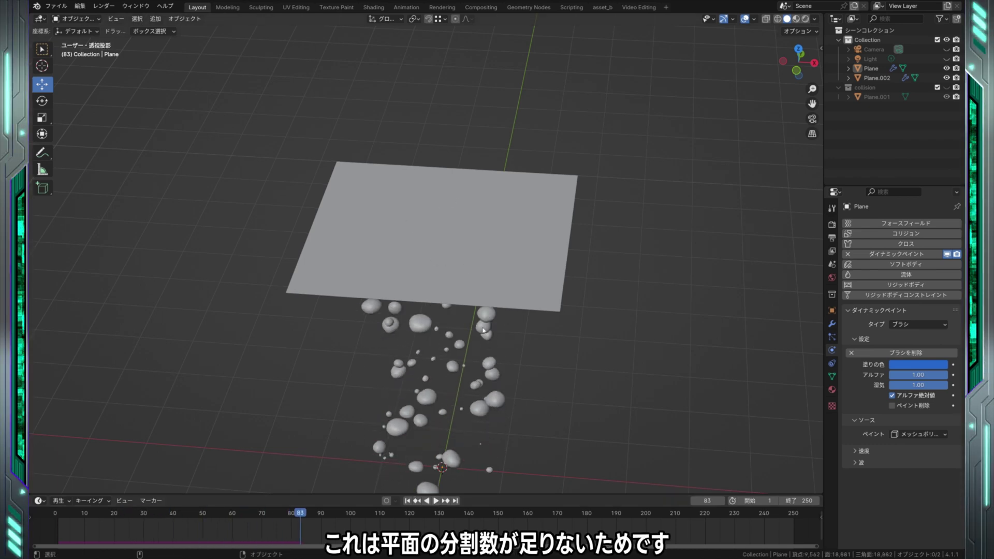
middle_click_drag(483, 331, 540, 269)
left_click(523, 254)
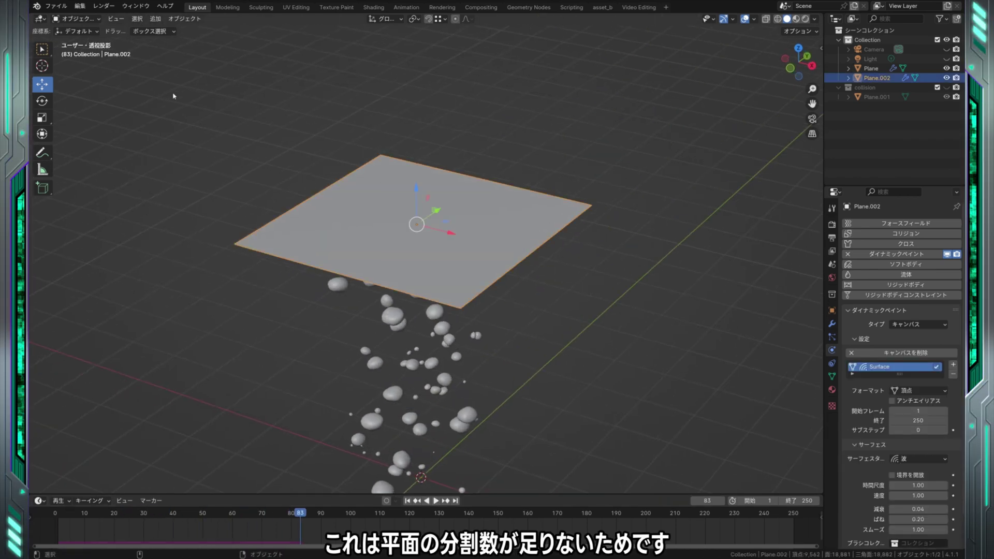
Step: Subdivide Plane.002 in Edit Mode with more cuts into a 121-face grid, then return to Object Mode
left_click(82, 20)
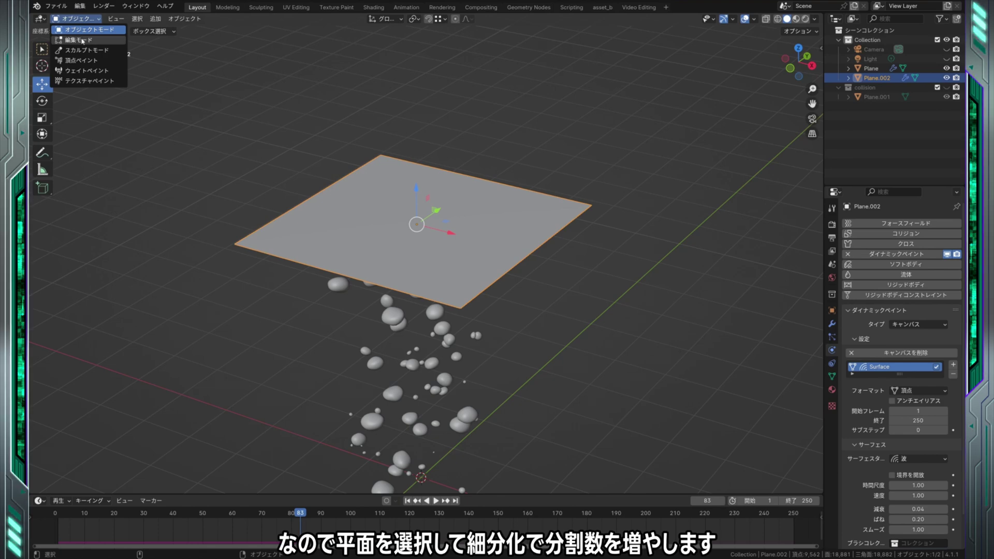
left_click(80, 40)
right_click(316, 270)
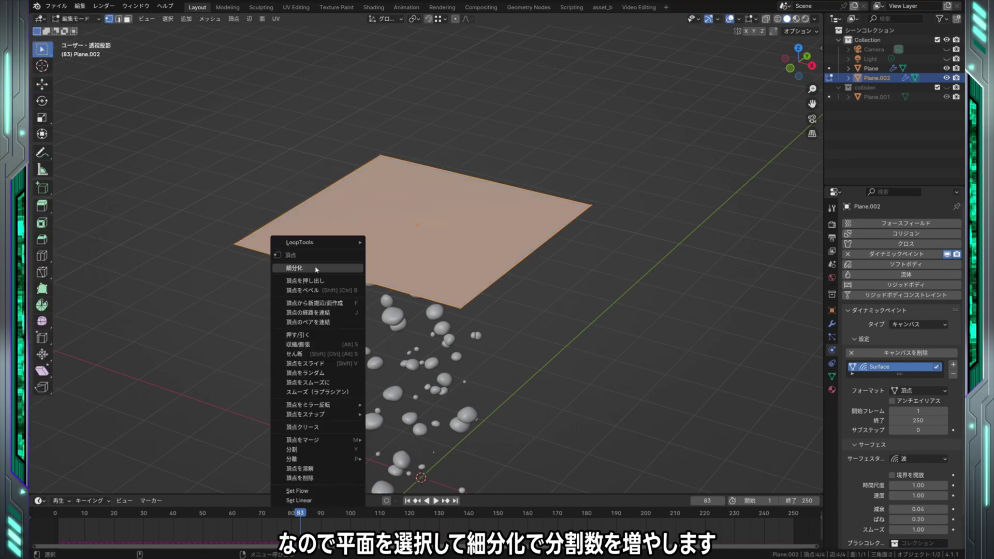
left_click(316, 269)
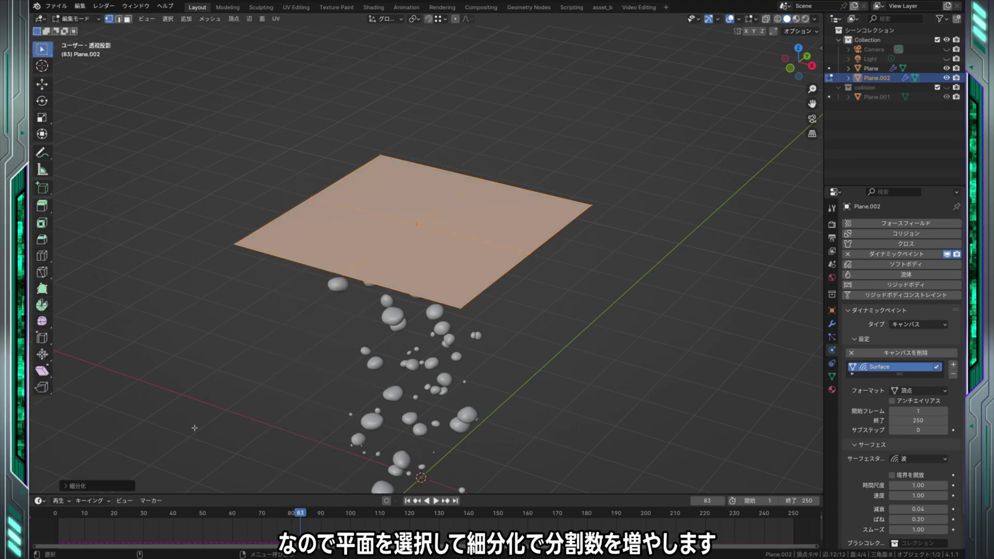
left_click(67, 487)
left_click_drag(151, 421, 186, 424)
left_click(201, 313)
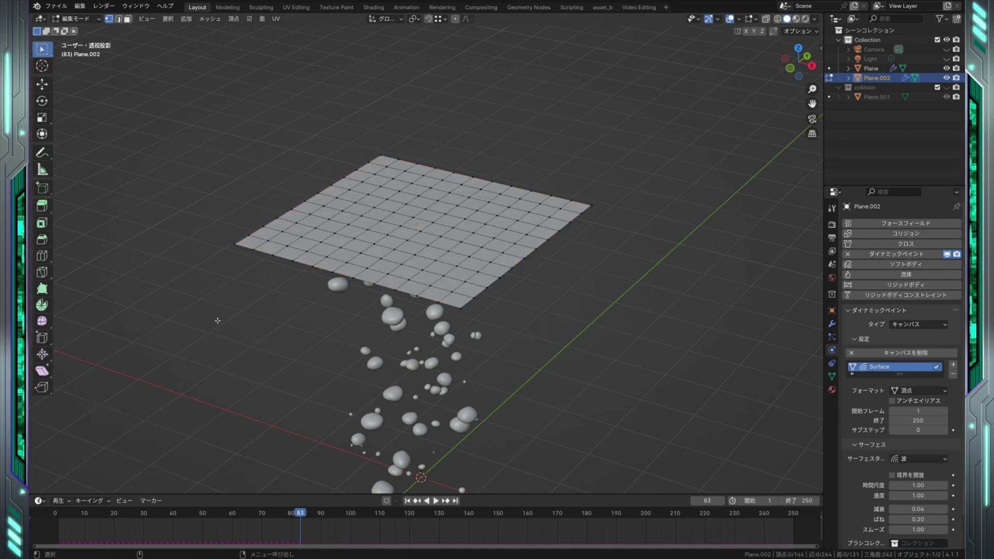
left_click(92, 24)
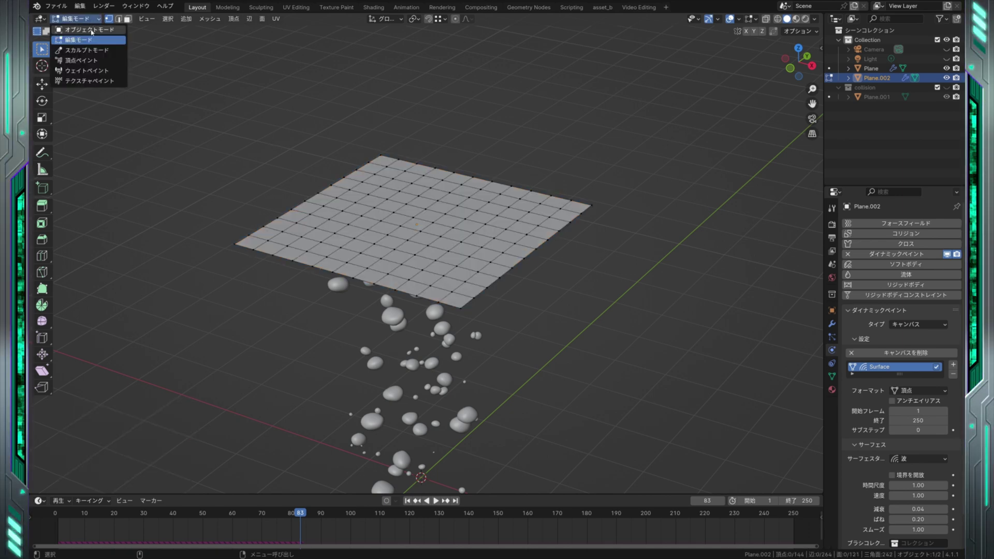
Step: Add a Simple Subdivision Surface above Dynamic Paint with Viewport and Render levels 3, then play
left_click(833, 325)
left_click(853, 246)
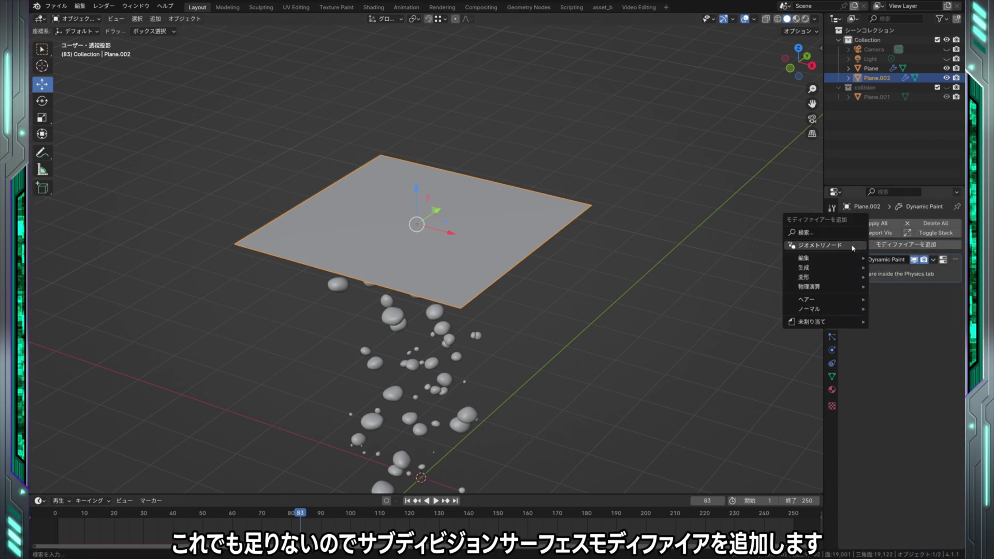
mouse_move(823, 267)
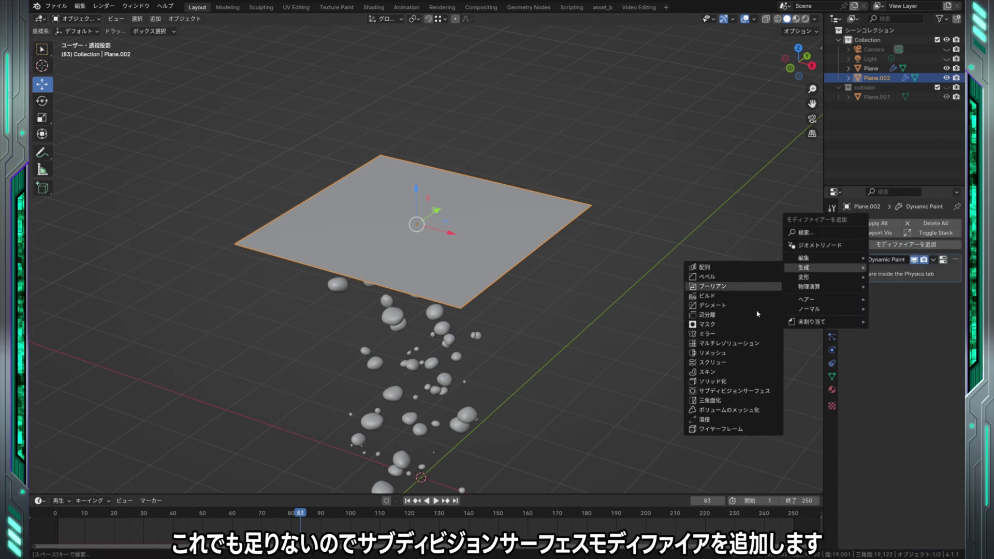
left_click(751, 392)
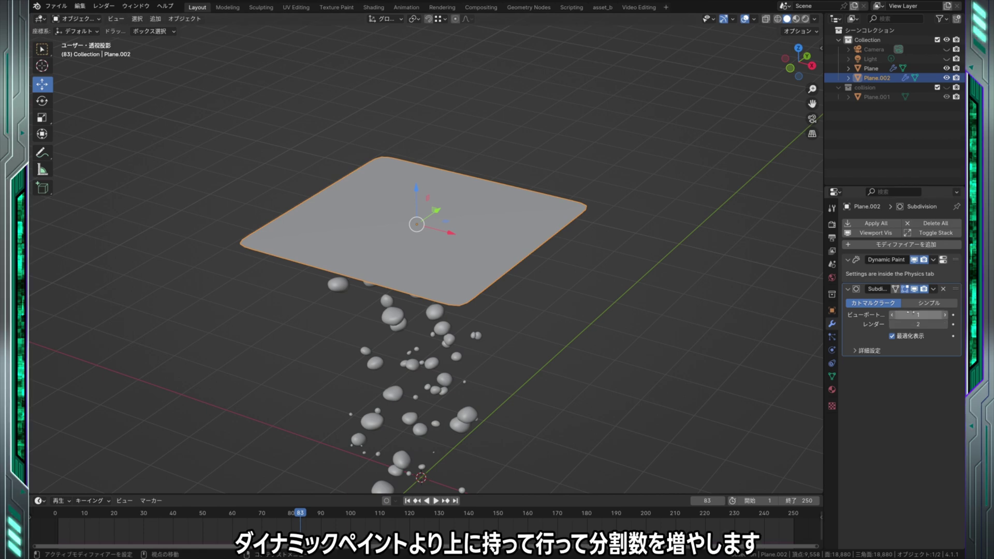
left_click_drag(956, 290, 952, 262)
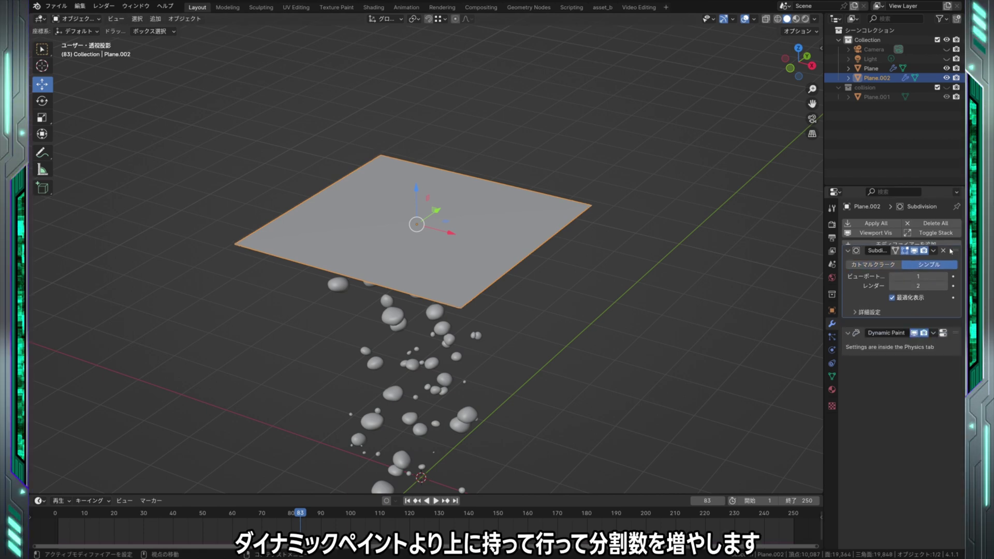
left_click(945, 285)
left_click(945, 285)
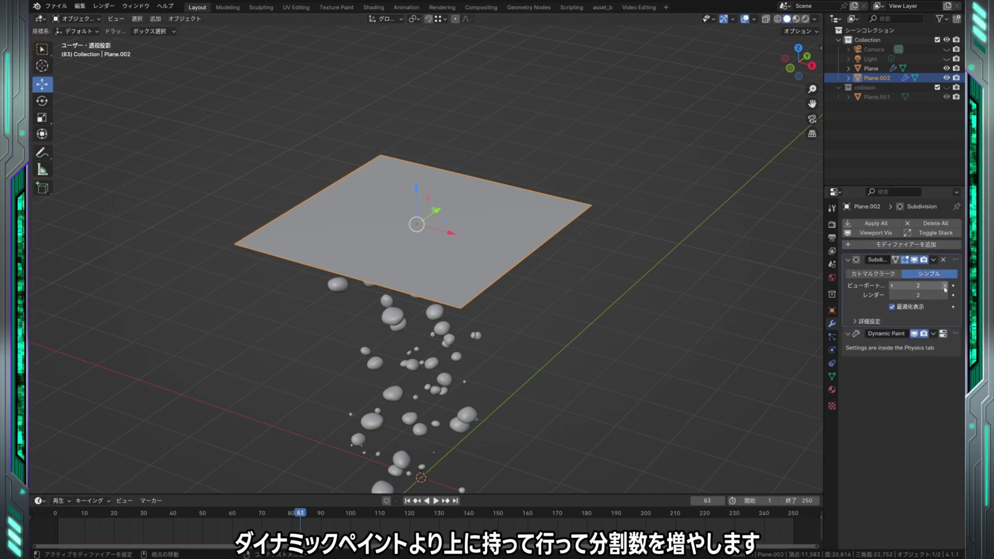
left_click(945, 295)
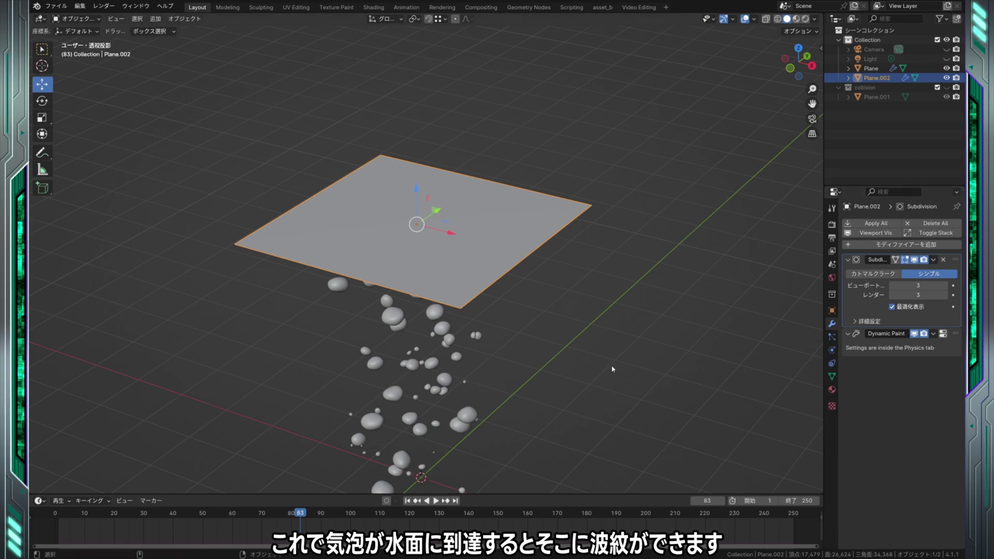
left_click(408, 500)
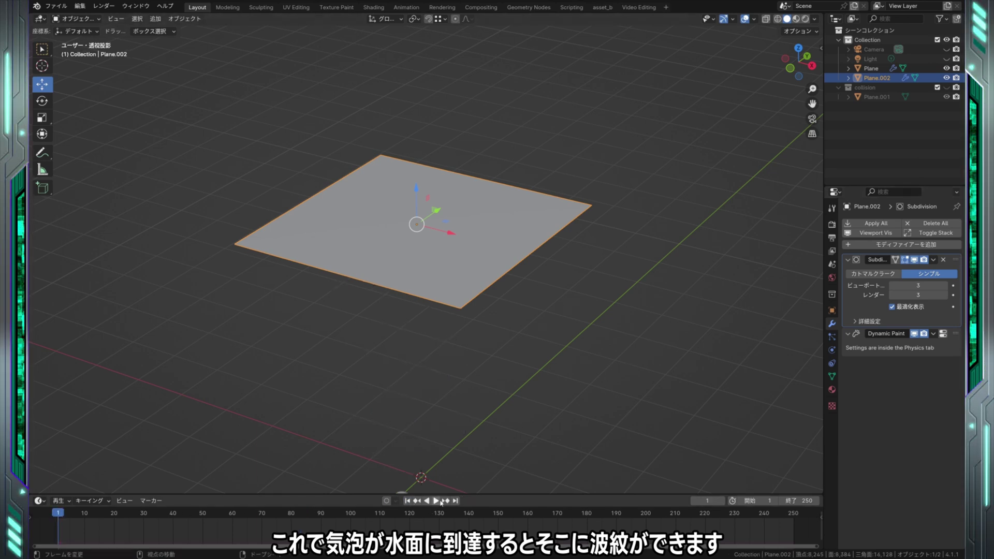
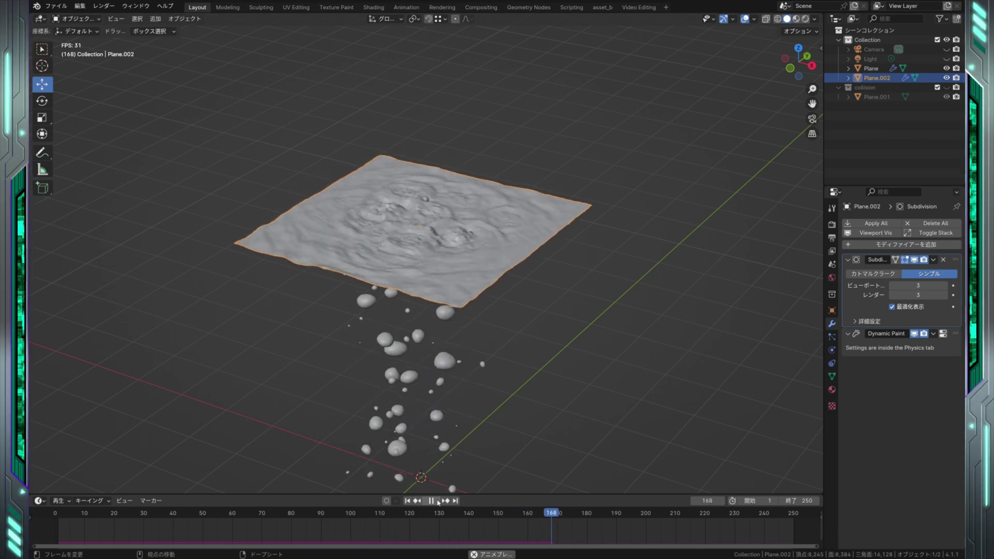
Step: Pause playback and add a Catmull-Clark Subdivision Surface modifier at level 2 to Plane.002
left_click(438, 502)
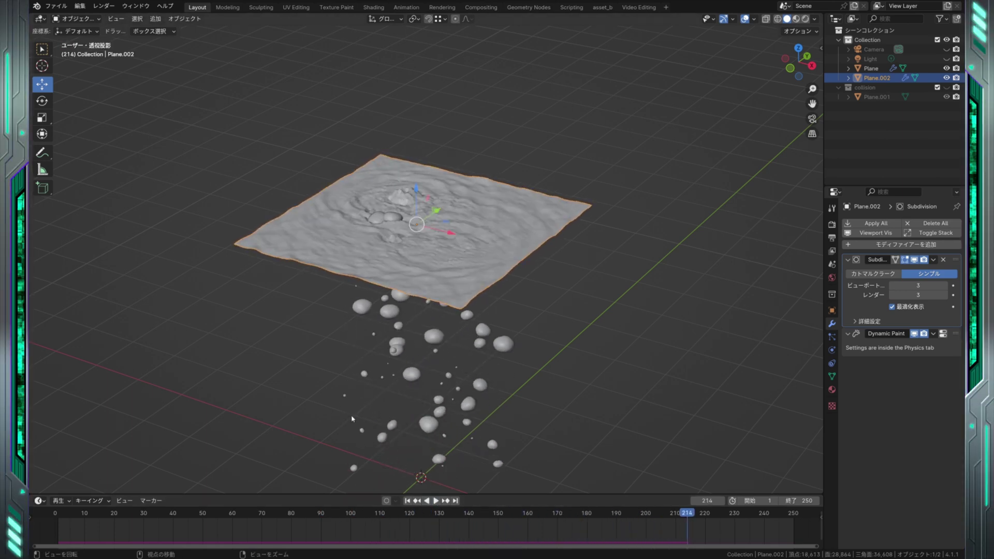
middle_click_drag(373, 337, 363, 243)
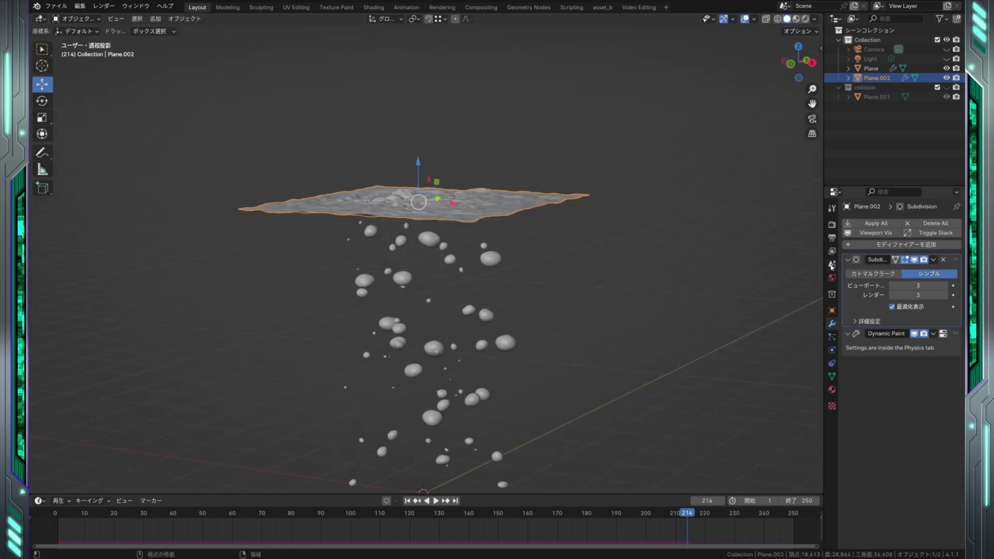
left_click(852, 245)
mouse_move(822, 247)
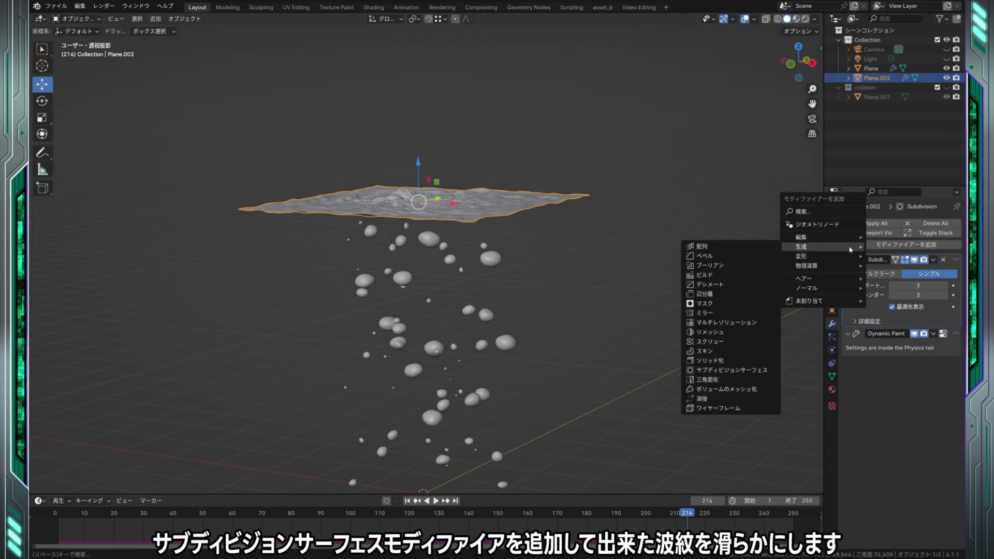
left_click(765, 369)
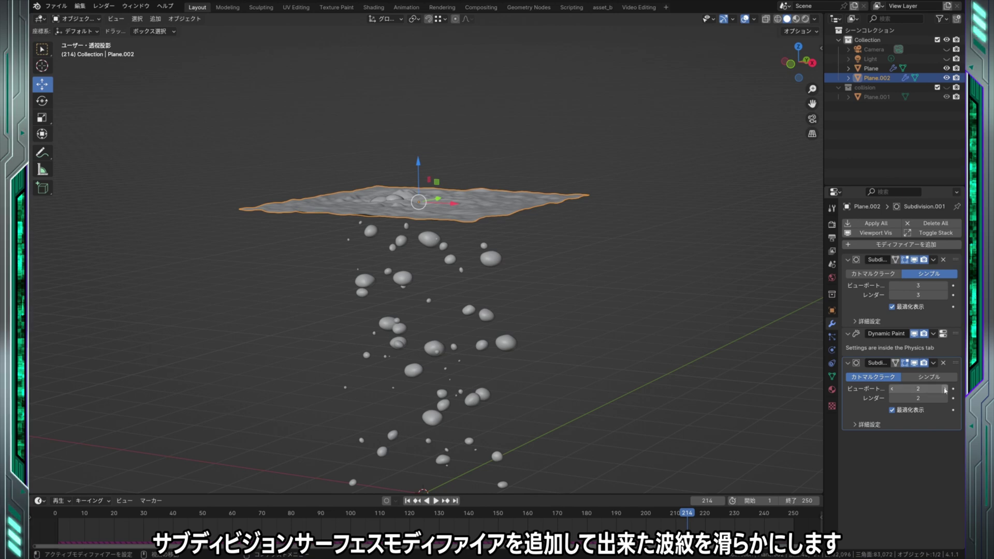
Step: Shade the rippled plane smooth, then deselect it
middle_click_drag(533, 196, 536, 259)
right_click(536, 257)
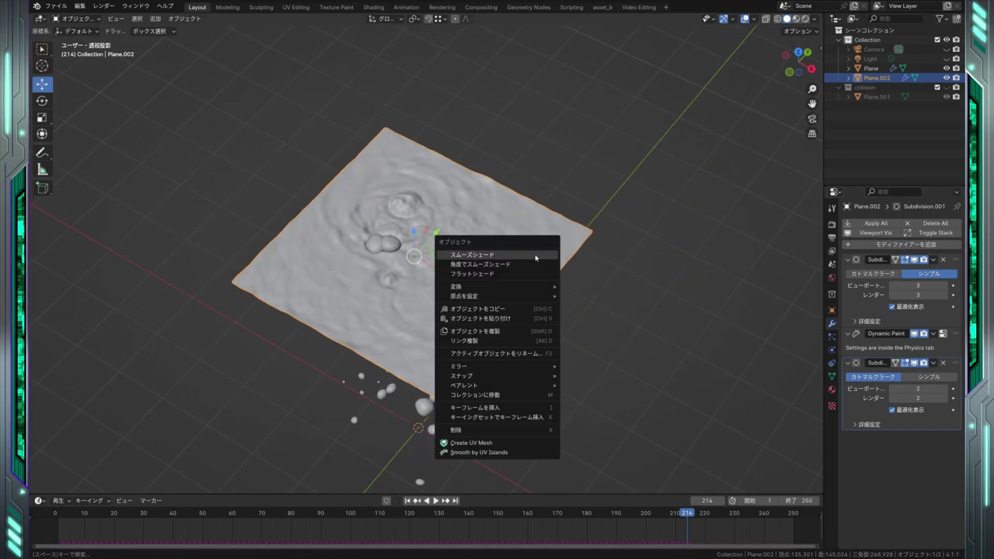
left_click(536, 255)
left_click(616, 351)
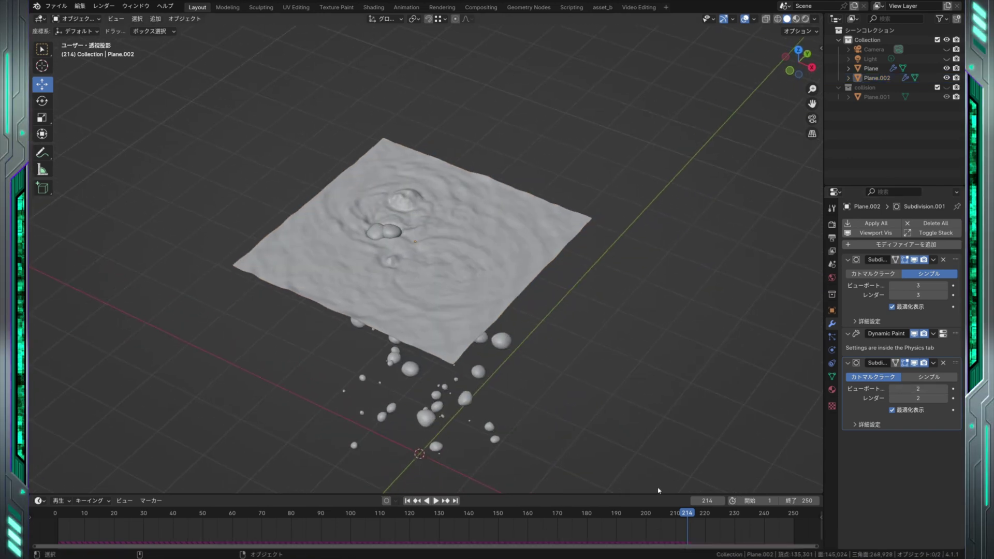
left_click(408, 500)
left_click(436, 501)
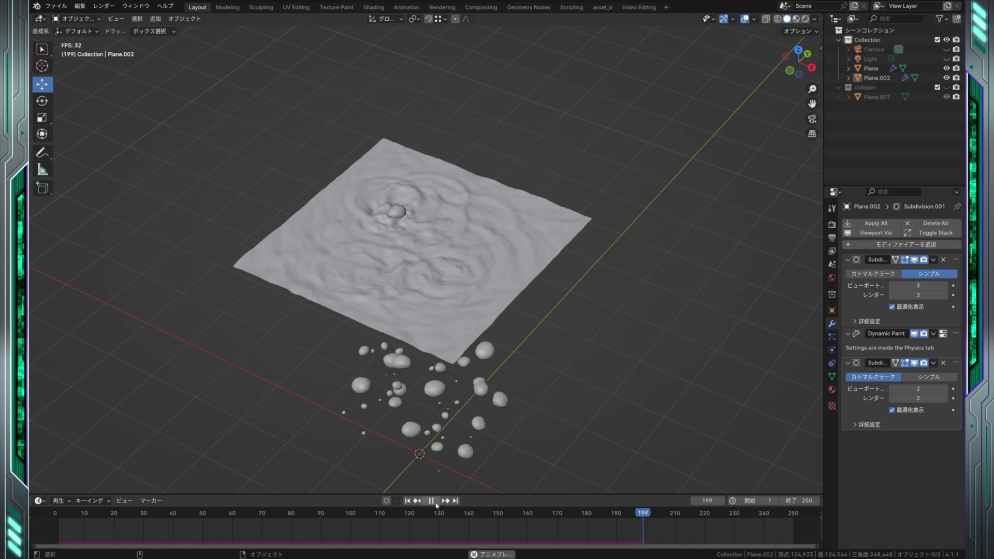
left_click(436, 506)
mouse_move(451, 307)
middle_mouse_down()
mouse_move(435, 273)
mouse_move(428, 322)
mouse_move(478, 311)
mouse_move(461, 342)
mouse_move(438, 328)
middle_mouse_up()
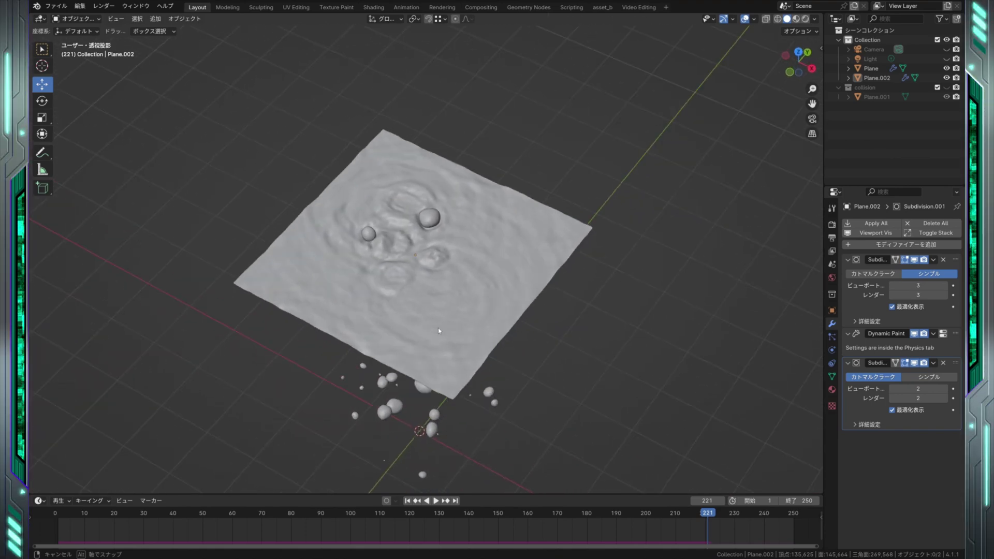
mouse_move(562, 341)
middle_mouse_down()
mouse_move(579, 362)
mouse_move(568, 302)
mouse_move(567, 314)
middle_mouse_up()
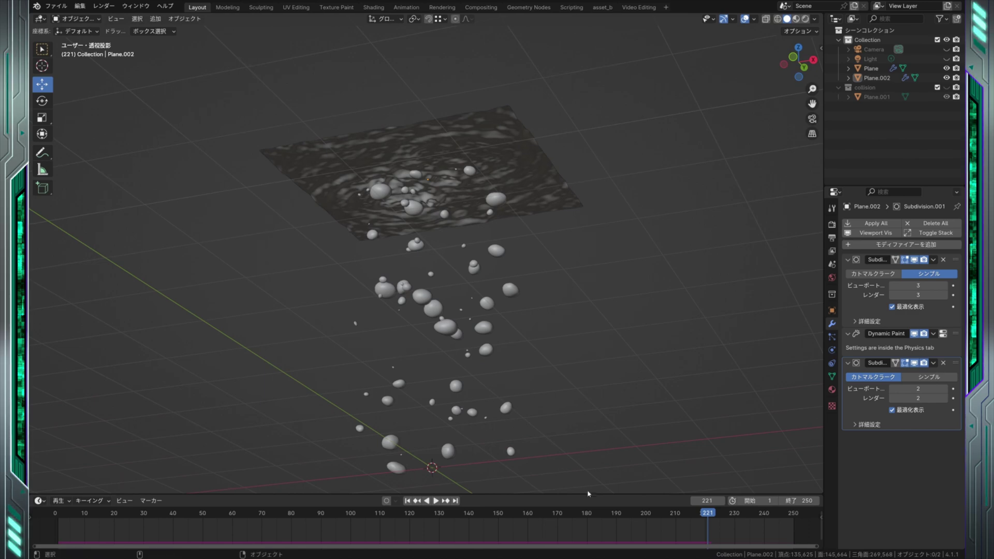
middle_click_drag(574, 379, 571, 373)
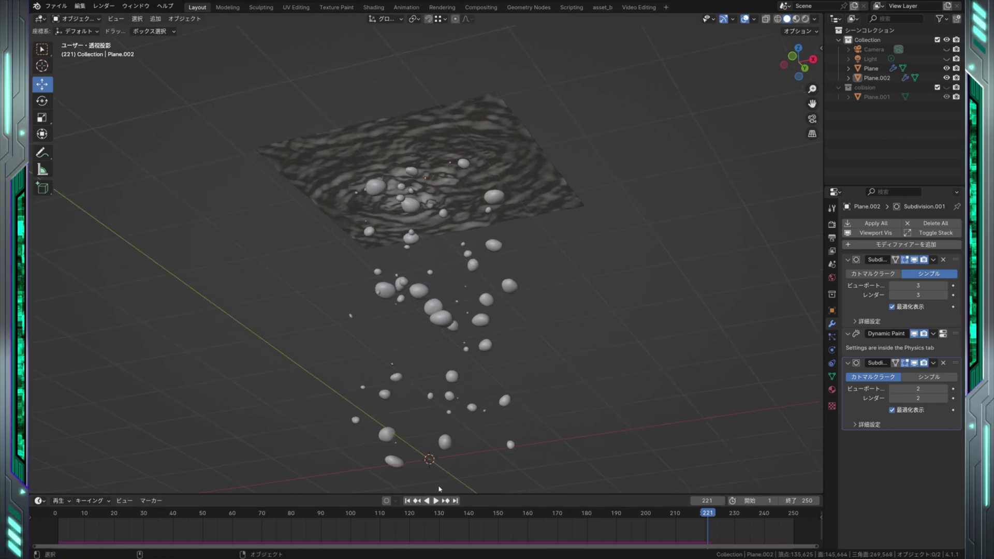
left_click(407, 501)
left_click(437, 501)
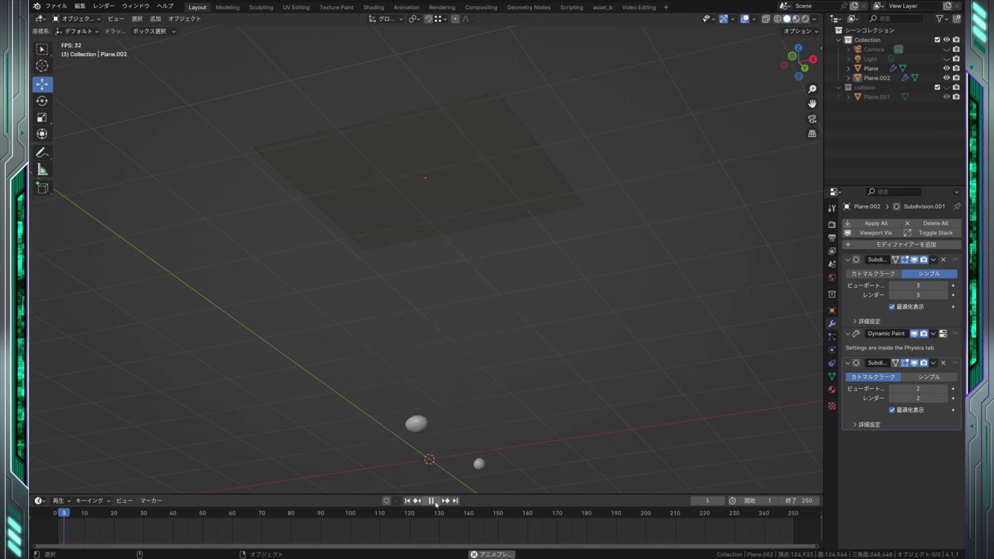
Step: Pause playback and bring up Plane.002's Dynamic Paint canvas surface settings
left_click(433, 502)
mouse_move(488, 285)
middle_mouse_down()
mouse_move(480, 317)
mouse_move(480, 305)
middle_mouse_up()
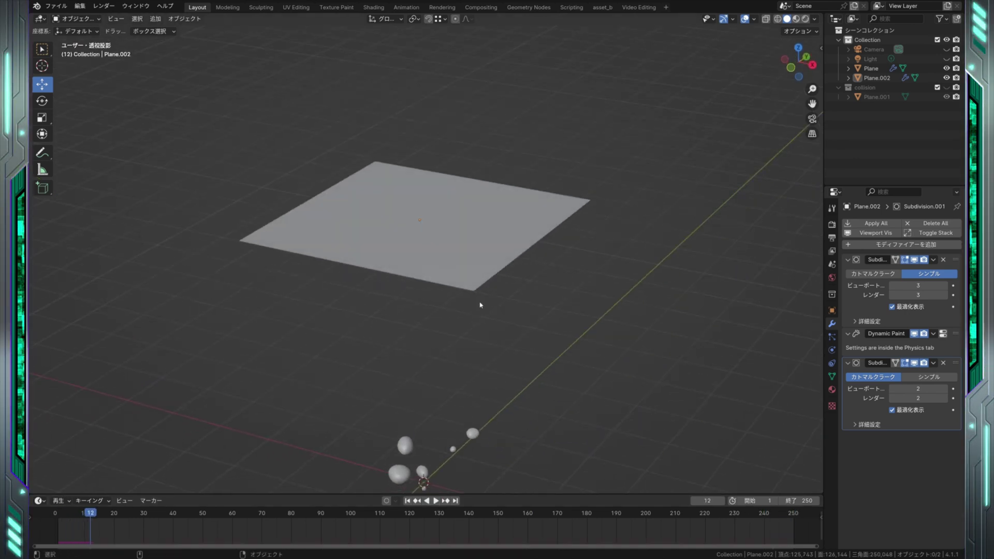
left_click(477, 435)
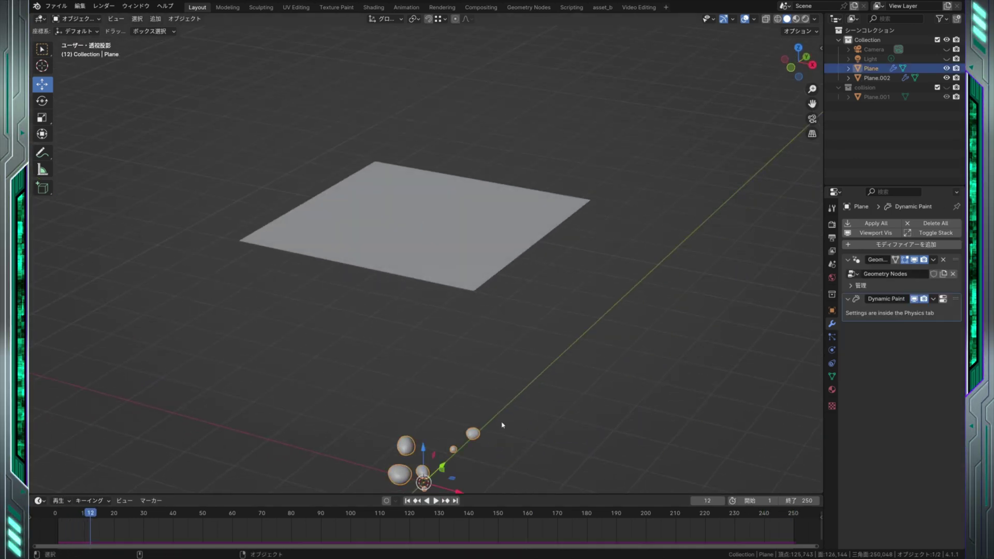
left_click(833, 350)
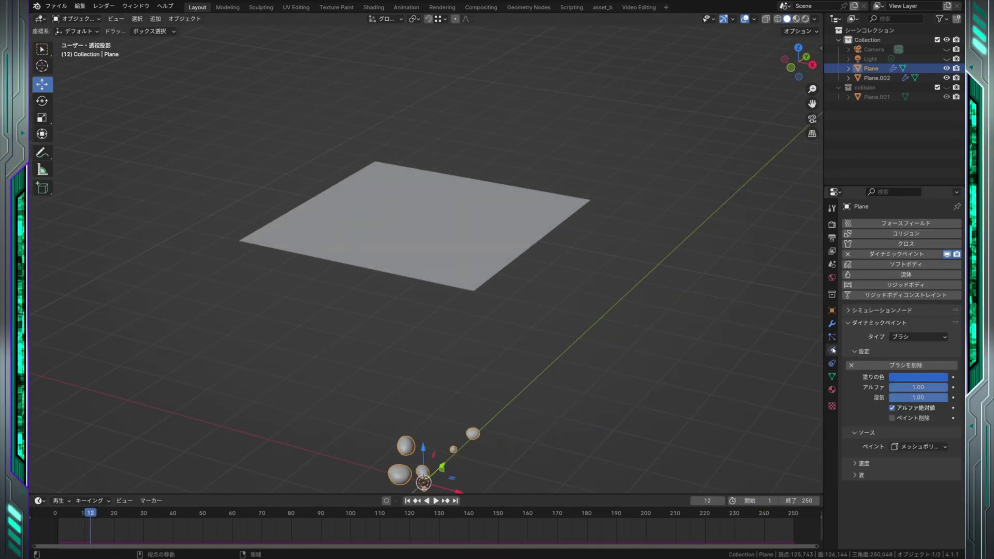
left_click(515, 227)
scroll(881, 484, "down", 3)
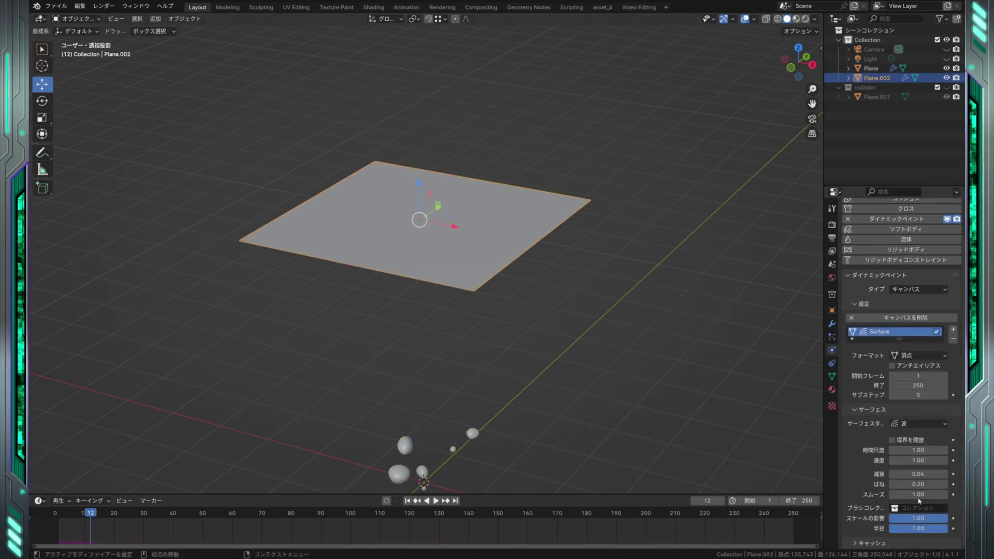
Step: Test a 0.5 wave time scale with a replay to frame 160, then restore it to 1.00
left_click(914, 451)
type("0.5")
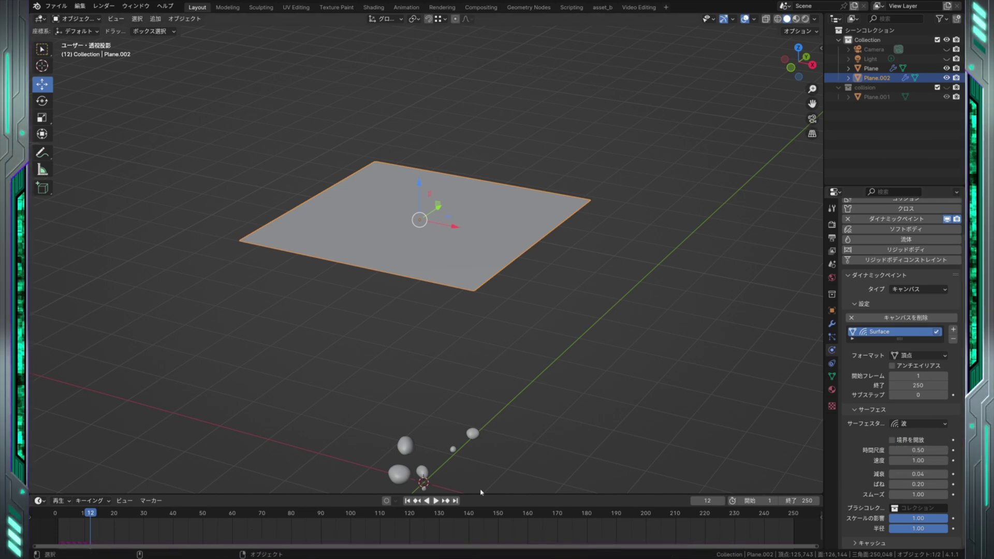
left_click(408, 501)
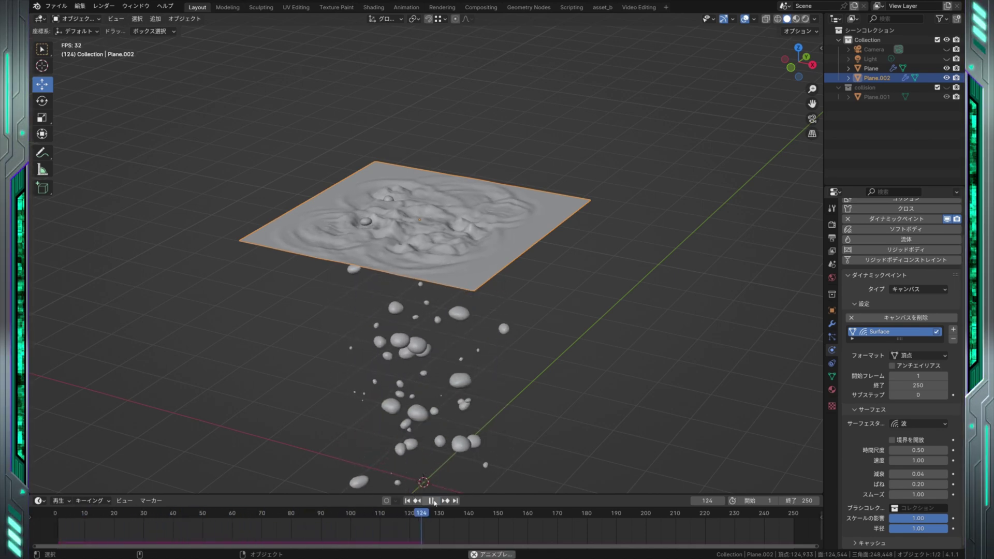
left_click(433, 501)
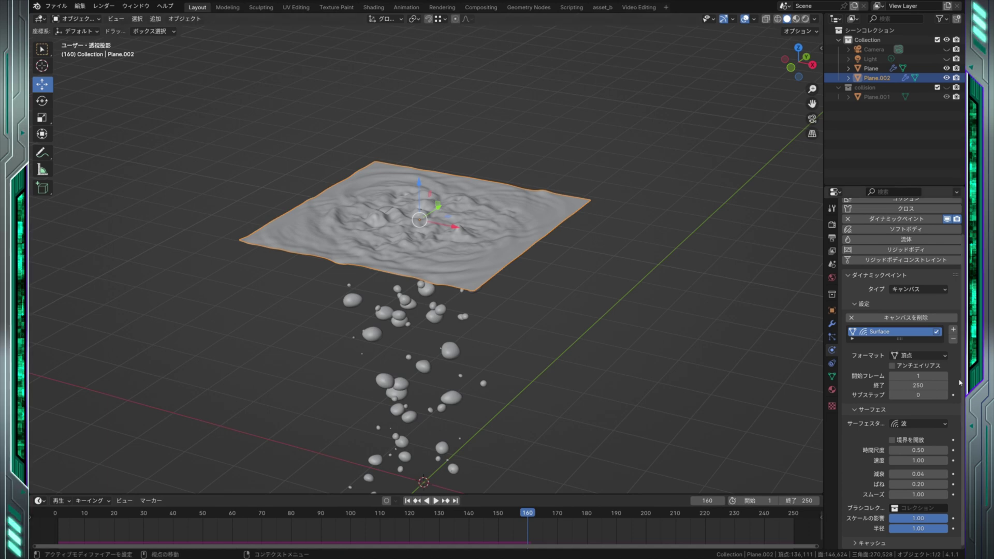
left_click(923, 449)
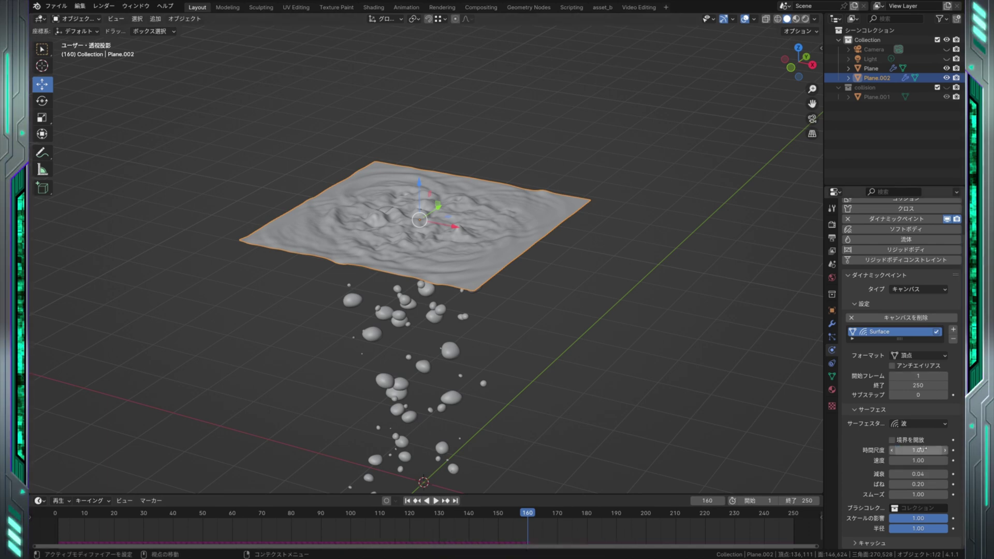
left_click(715, 413)
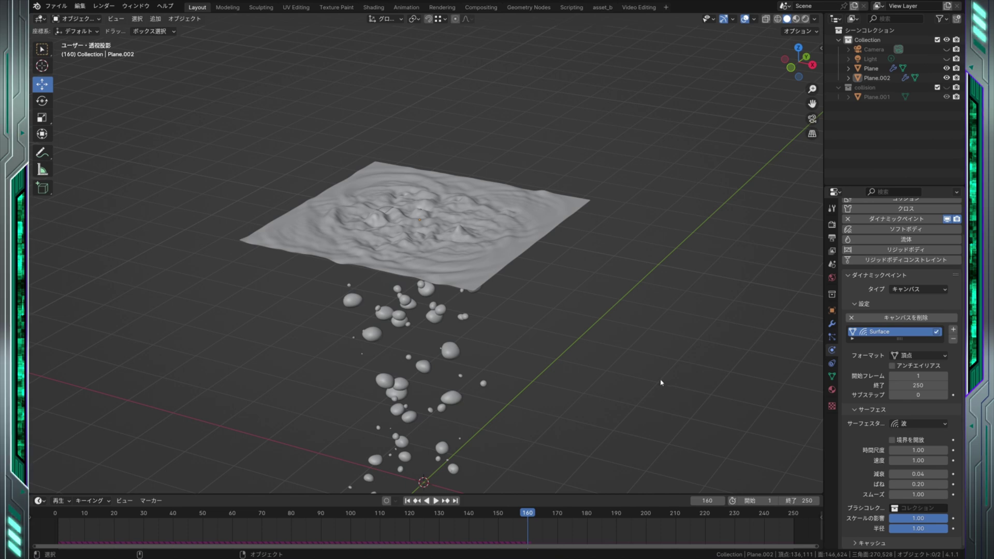
Step: In the Geometry Nodes workspace, select the Plane and display its bubble node tree
left_click(530, 7)
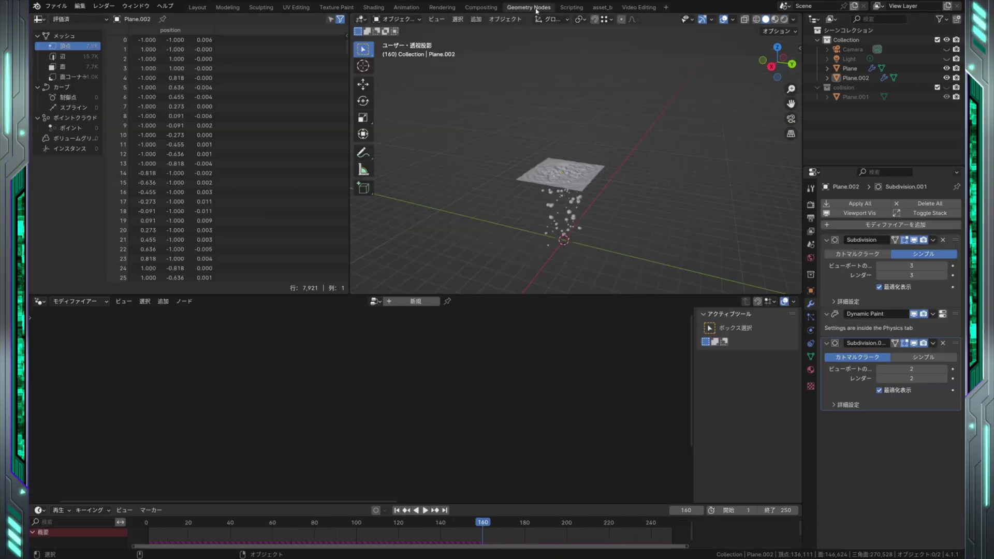
left_click(576, 204)
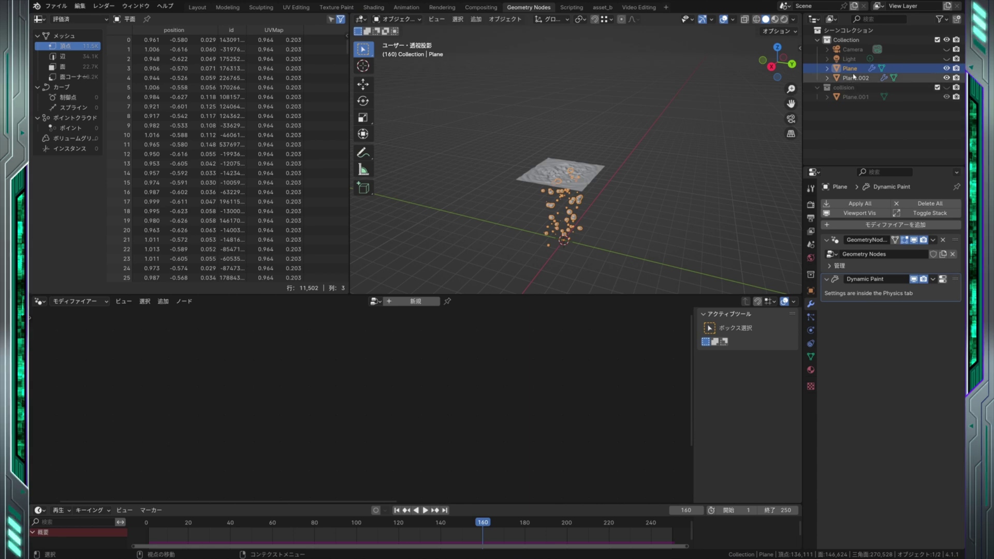
left_click(850, 59)
left_click(850, 69)
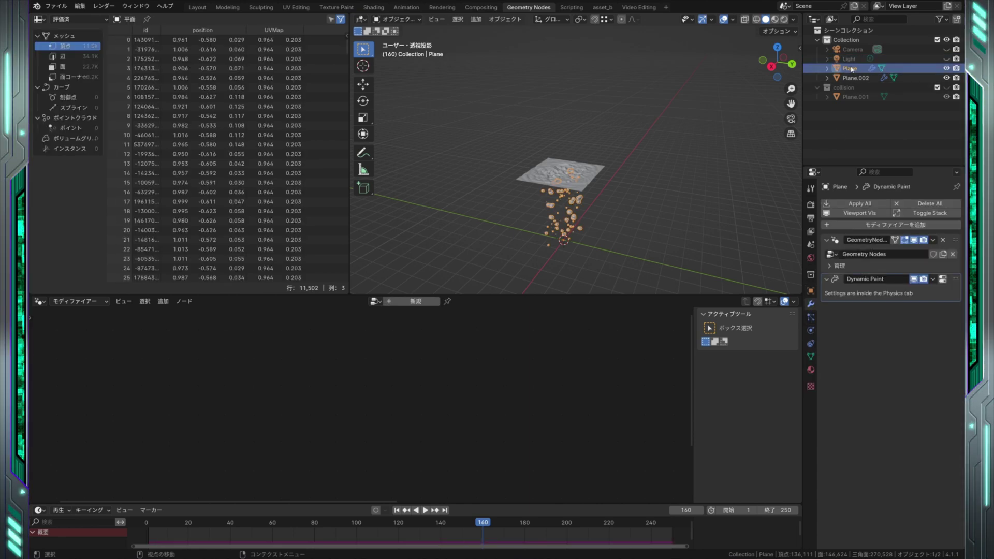
left_click(857, 266)
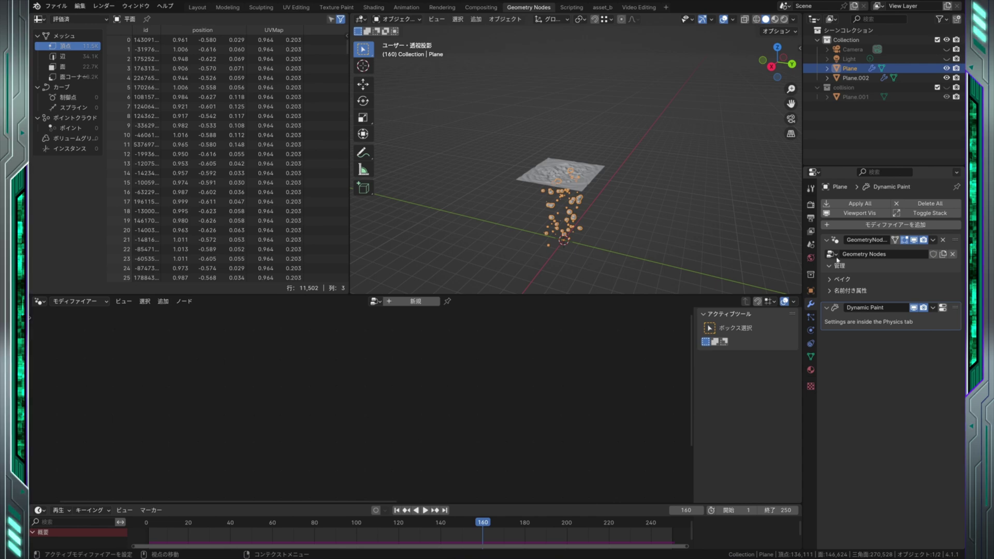
left_click(867, 246)
left_click(956, 243)
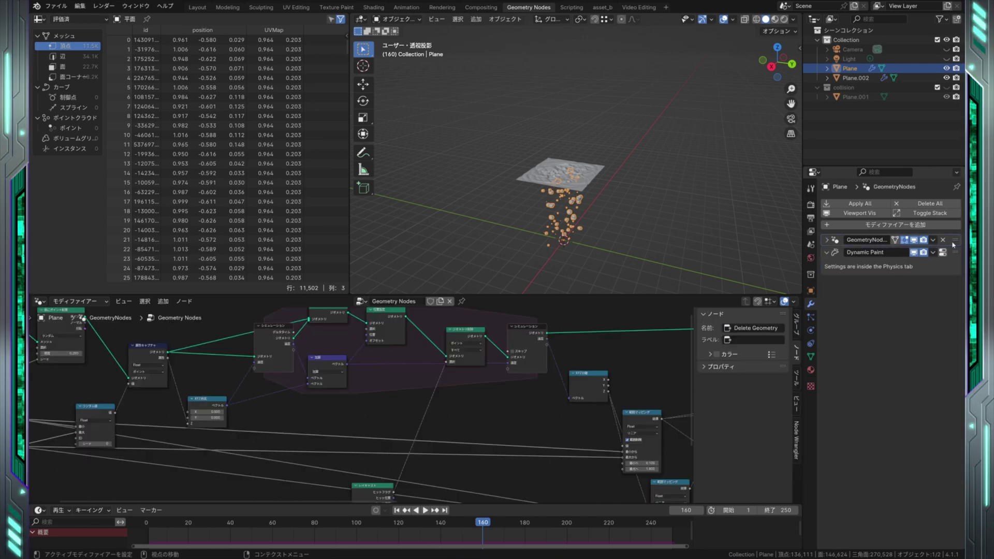
Step: From frame 1, bake the bubble simulation for frames 1–250 on the Bake node
scroll(506, 412, "up", 1)
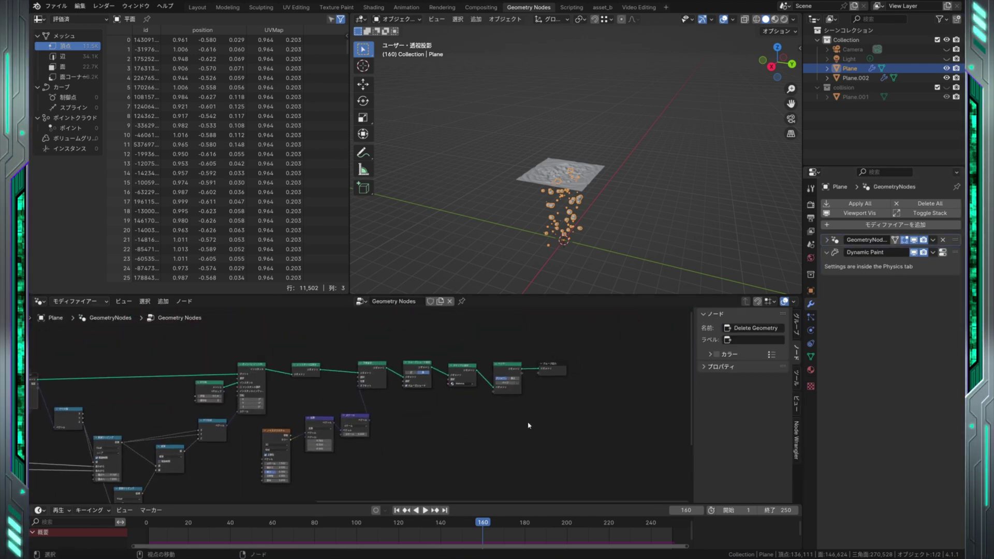
scroll(528, 421, "up", 1)
scroll(518, 413, "up", 1)
scroll(440, 417, "up", 1)
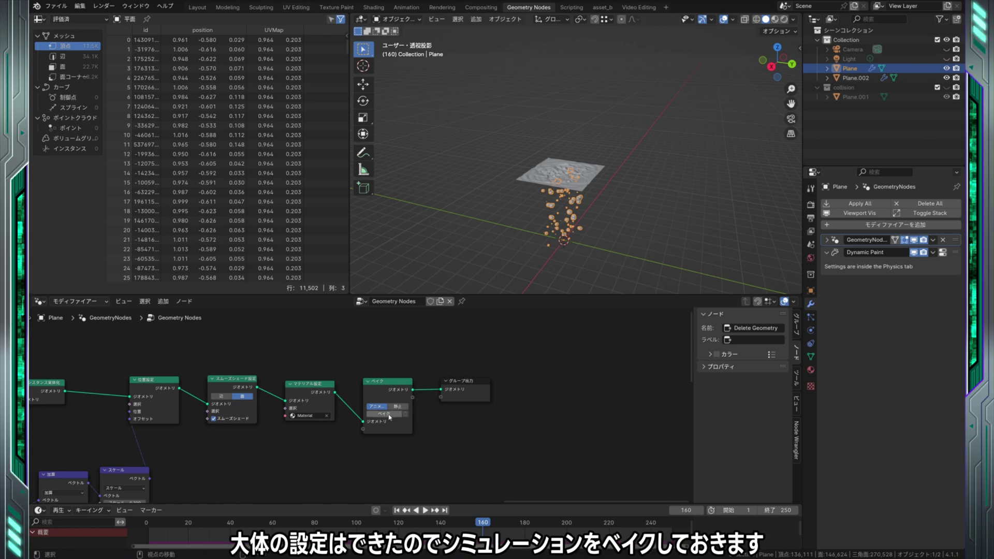
left_click(397, 511)
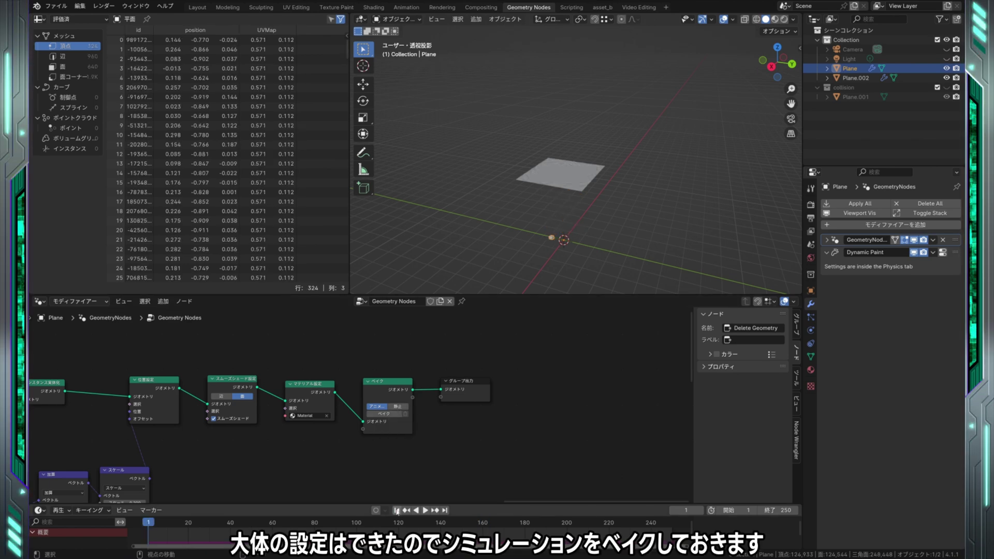
left_click(384, 414)
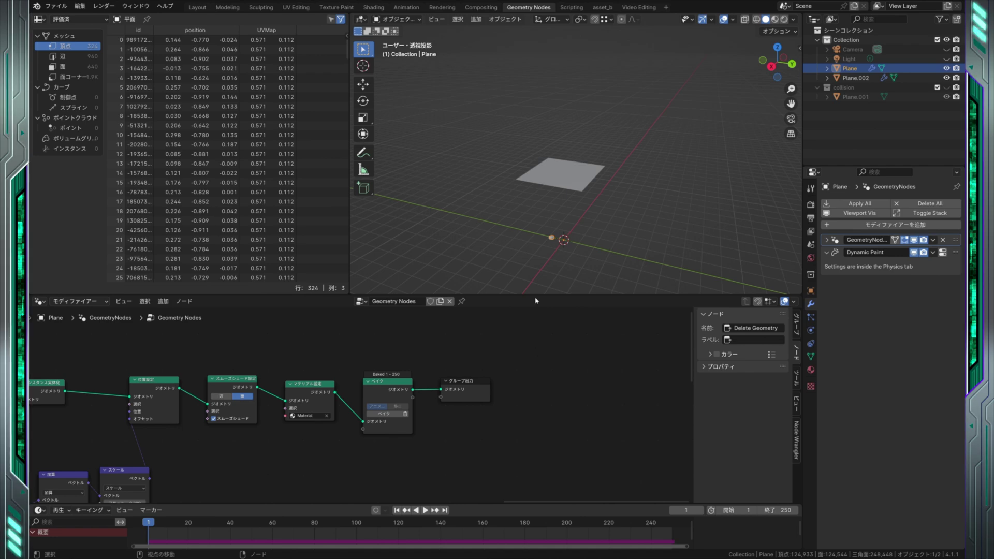
left_click(578, 176)
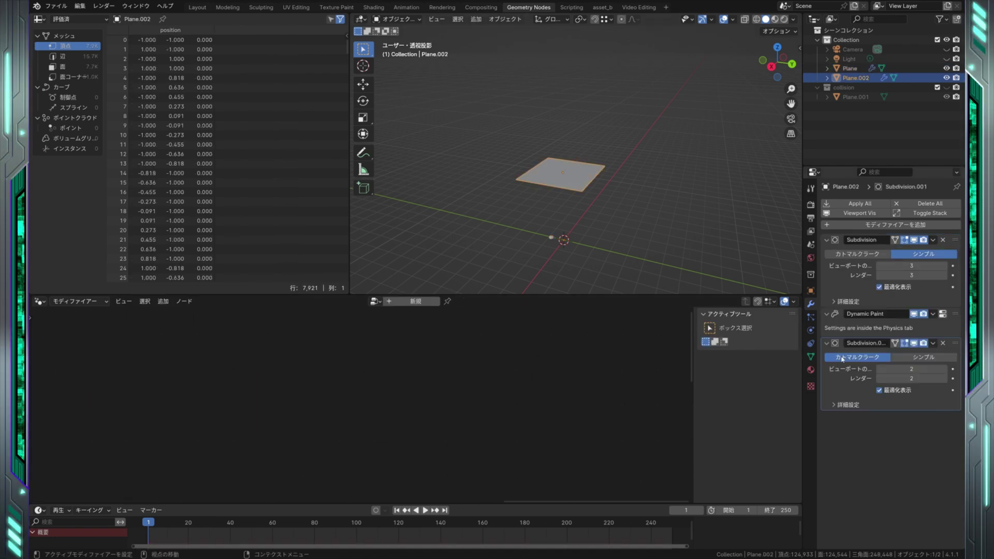
Step: Bake Plane.002's Dynamic Paint ripple cache for all 250 frames
left_click(812, 329)
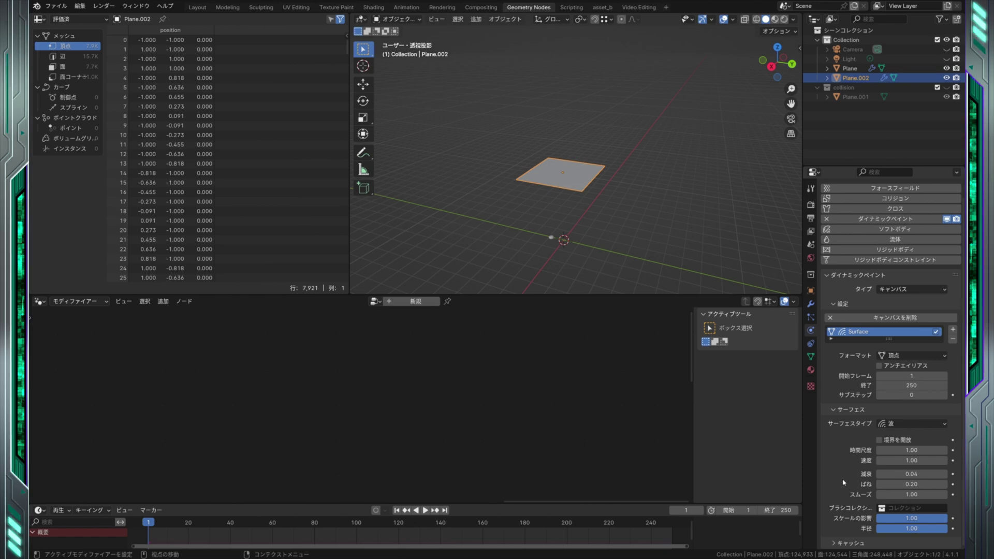
scroll(834, 549, "down", 5)
scroll(880, 507, "down", 1)
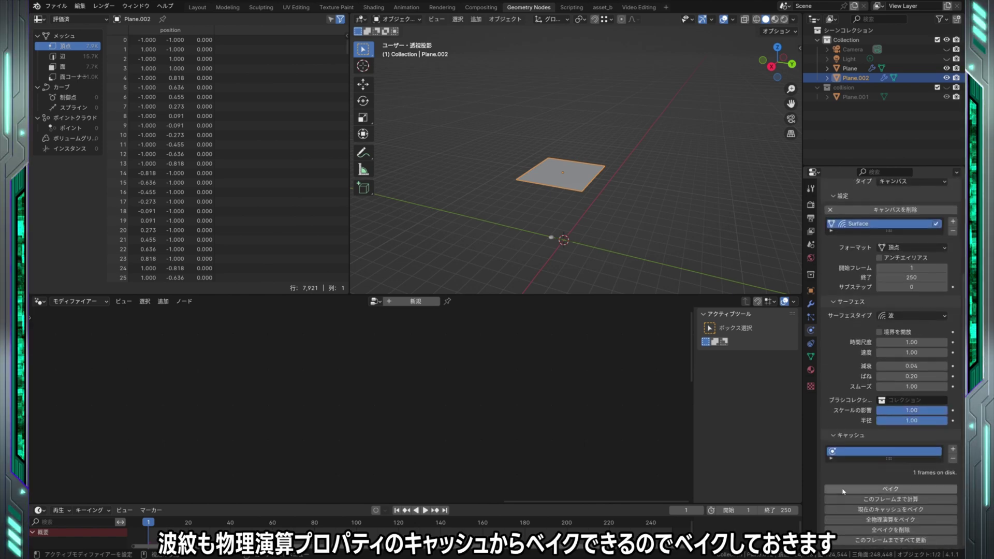
left_click(893, 490)
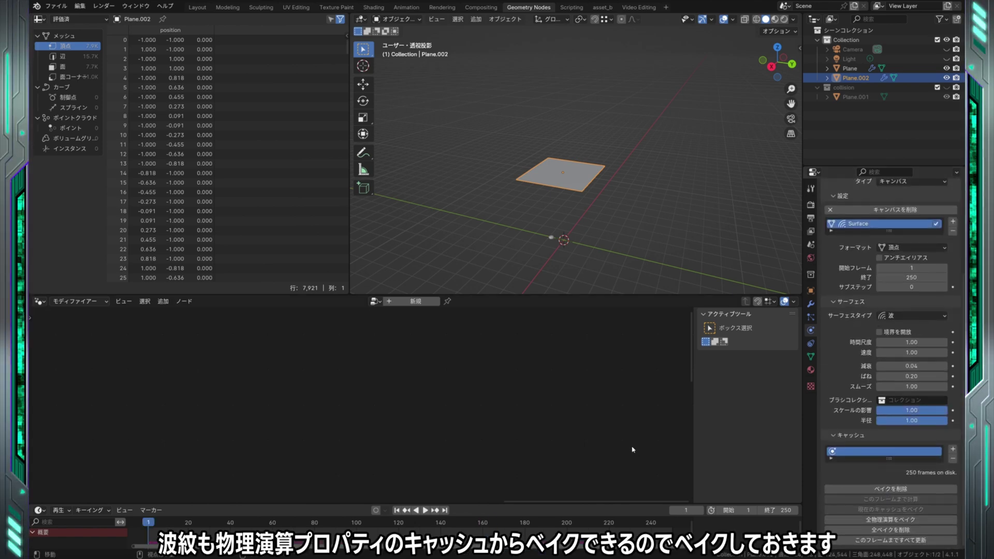
Step: Scrub the baked ripples, return to Layout, and play the animation from the early frames
left_click_drag(433, 522, 464, 523)
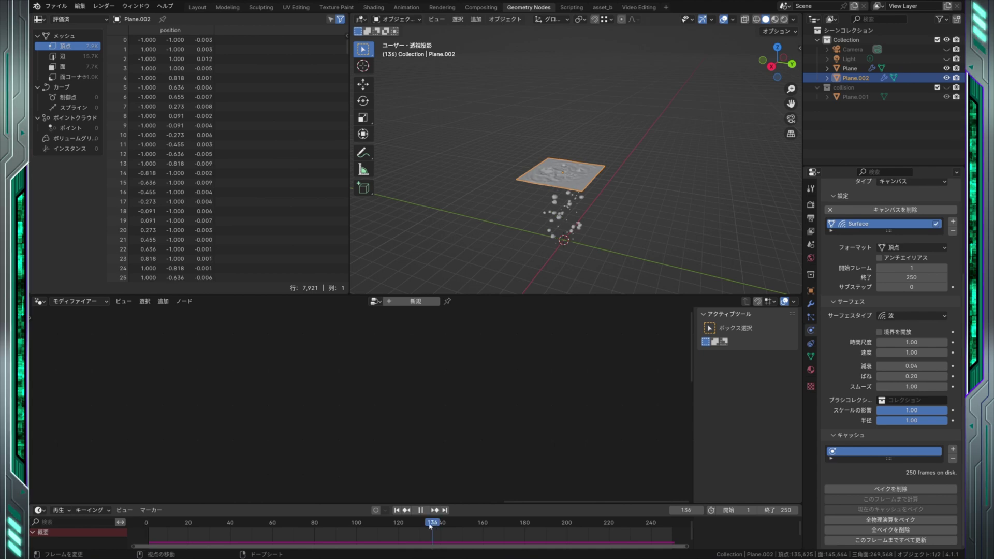
scroll(565, 197, "up", 3)
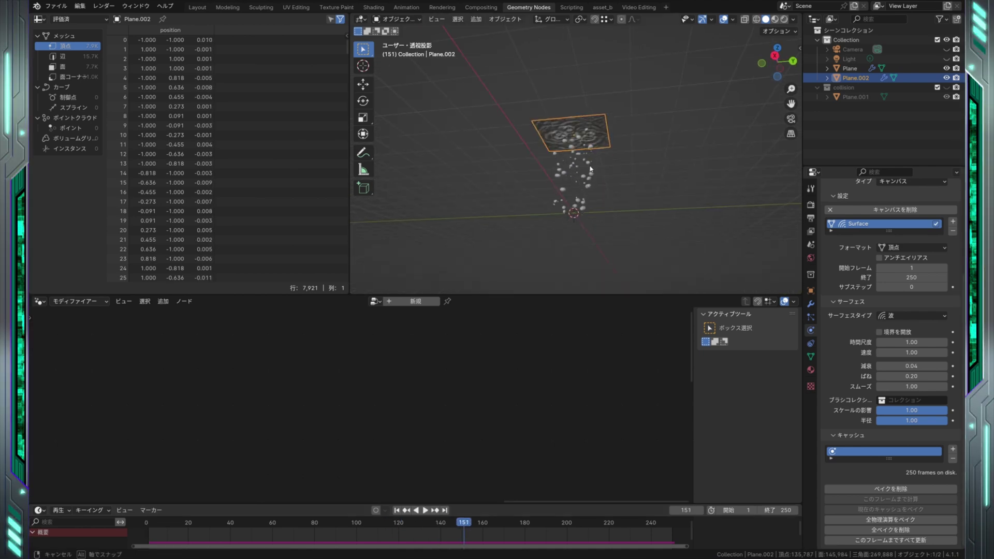
mouse_move(580, 217)
middle_mouse_down()
mouse_move(609, 161)
mouse_move(433, 189)
middle_mouse_up()
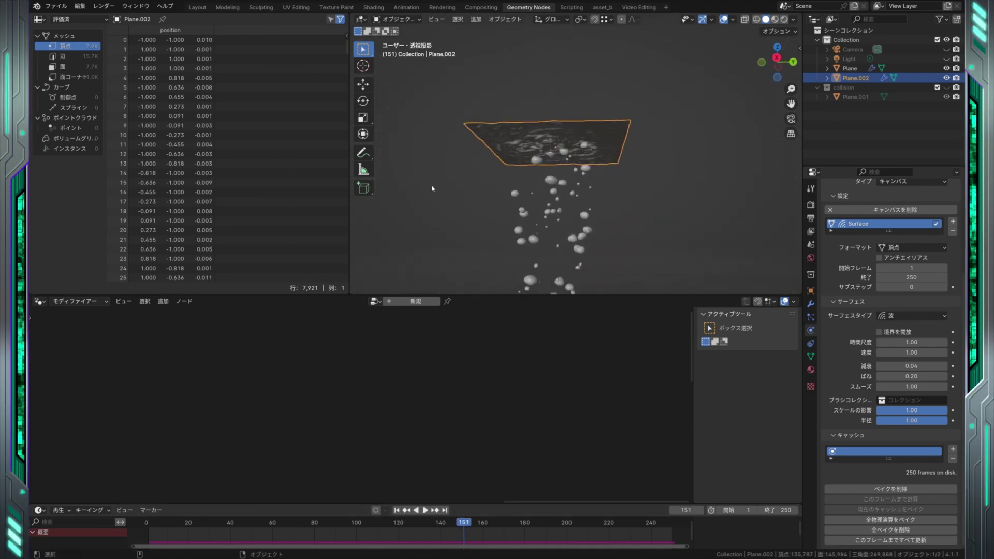
left_click(202, 9)
mouse_move(500, 304)
middle_mouse_down()
mouse_move(522, 262)
mouse_move(539, 283)
mouse_move(526, 327)
mouse_move(531, 364)
middle_mouse_up()
left_click_drag(506, 525, 88, 523)
key("space")
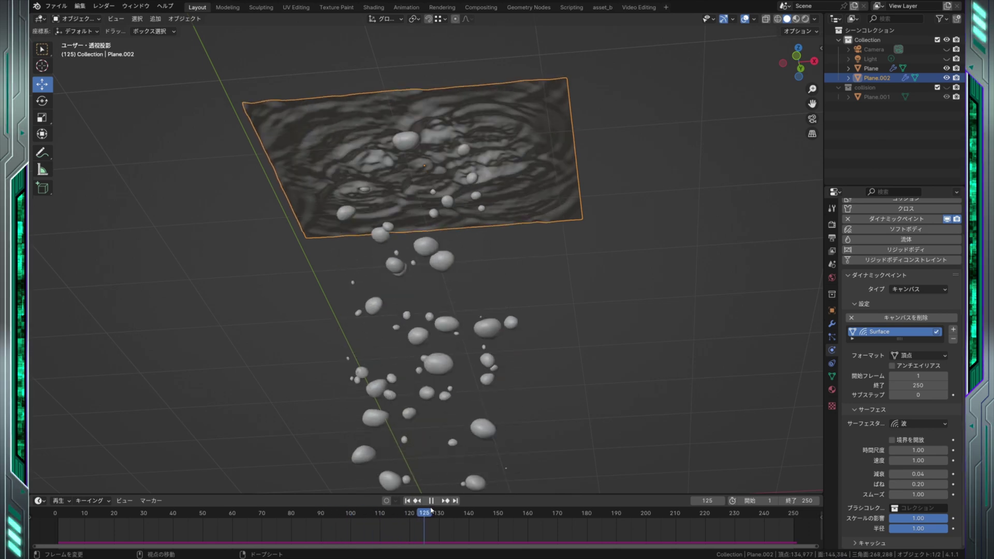
middle_click_drag(639, 227, 635, 227)
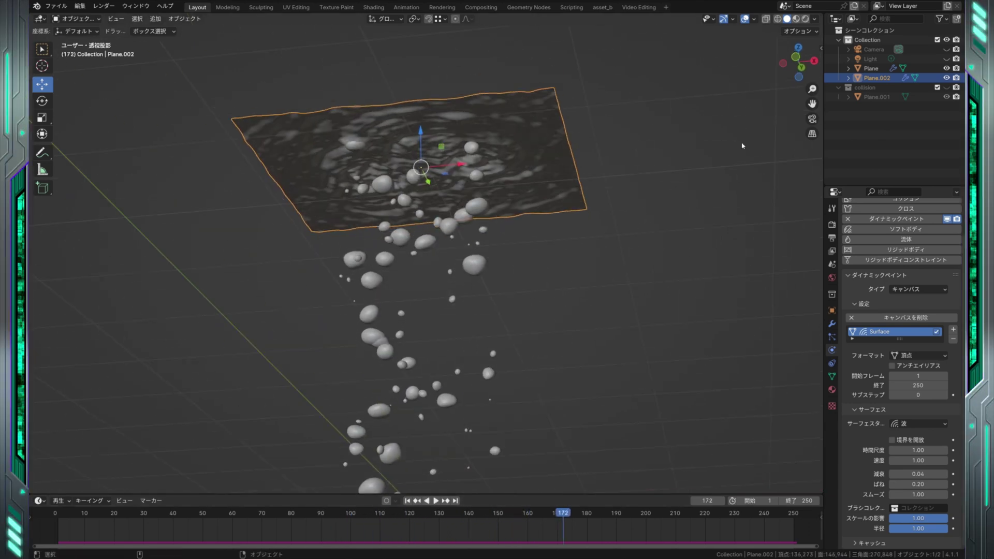
Step: Add a new material to Plane.002 and name it mat_water
left_click(833, 389)
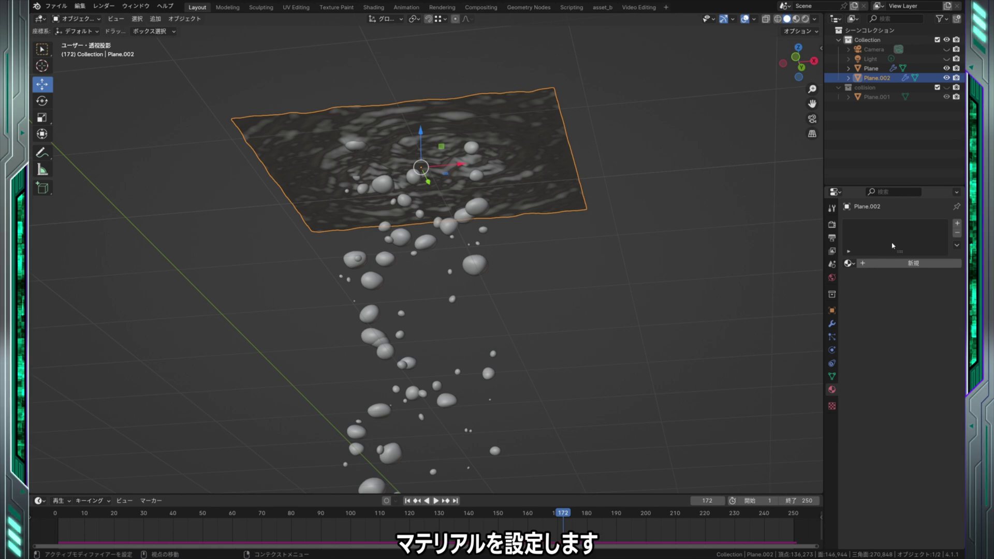
left_click(887, 263)
type("mat_water")
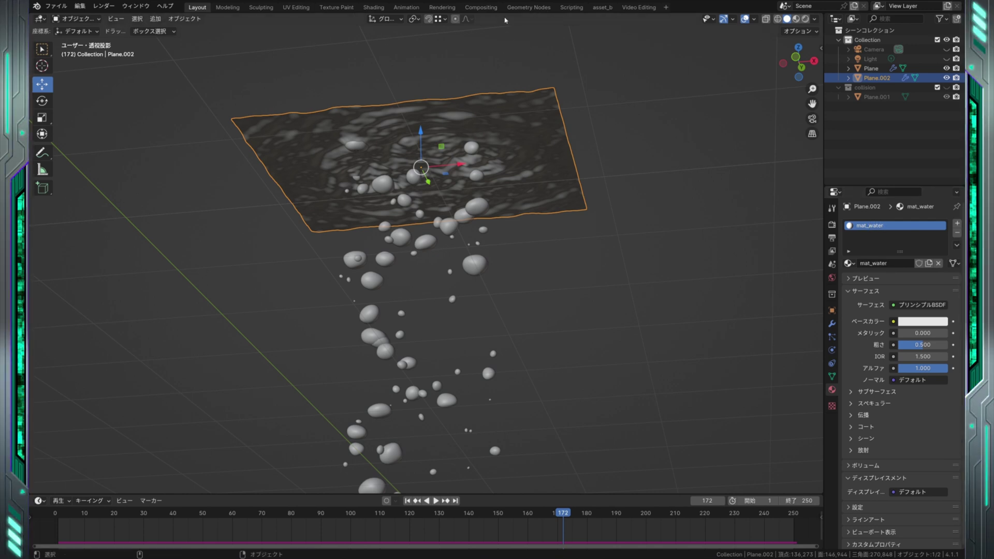
Step: In Shading, give mat_water transmission weight 1.000, roughness 0.008 and IOR 1.330
left_click(381, 11)
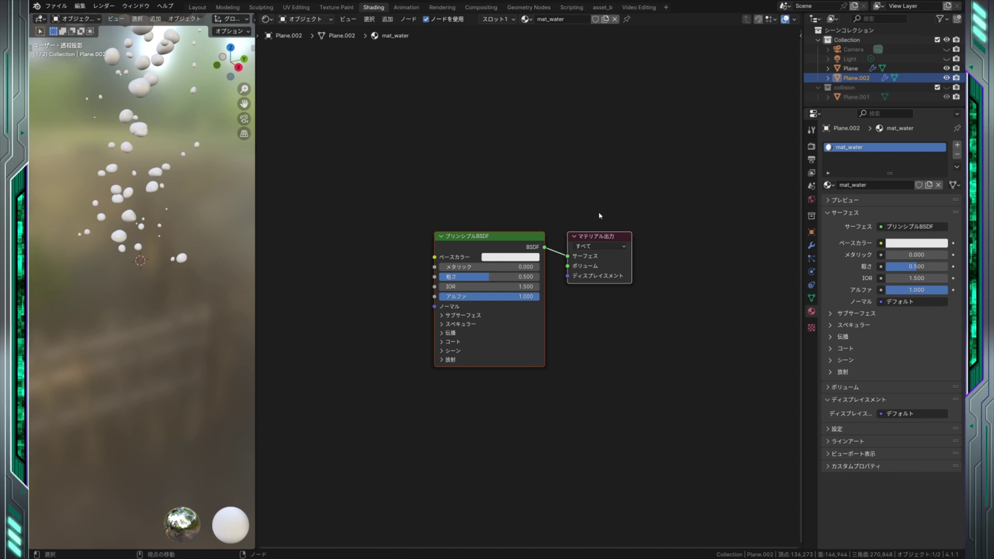
scroll(566, 218, "left", 5)
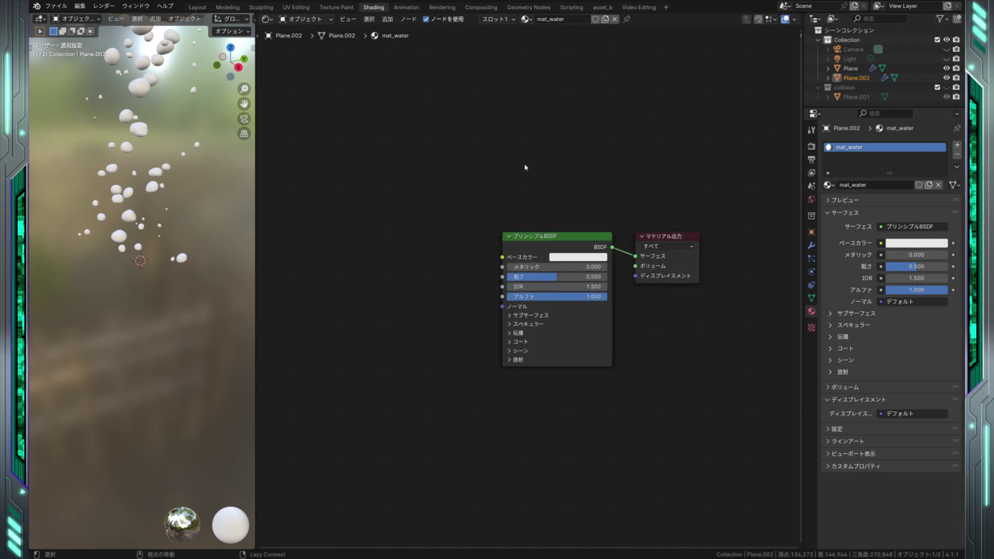
mouse_move(207, 210)
middle_mouse_down()
mouse_move(207, 287)
mouse_move(205, 255)
middle_mouse_up()
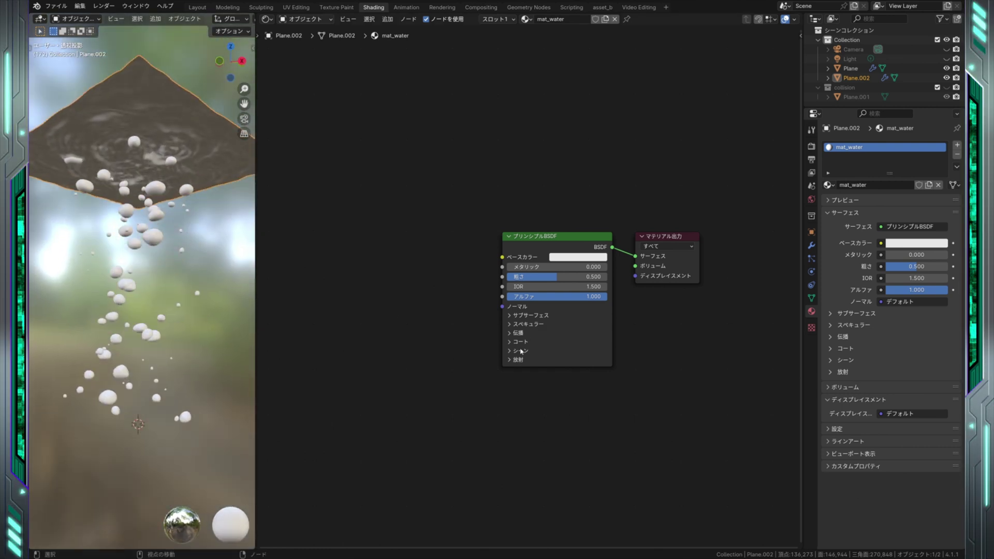
left_click(517, 333)
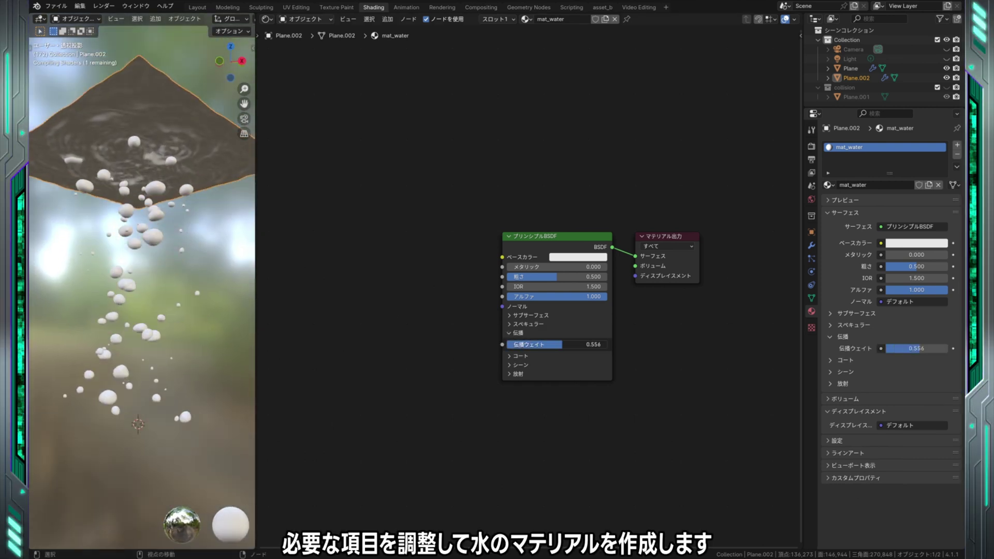
left_click_drag(590, 345, 607, 344)
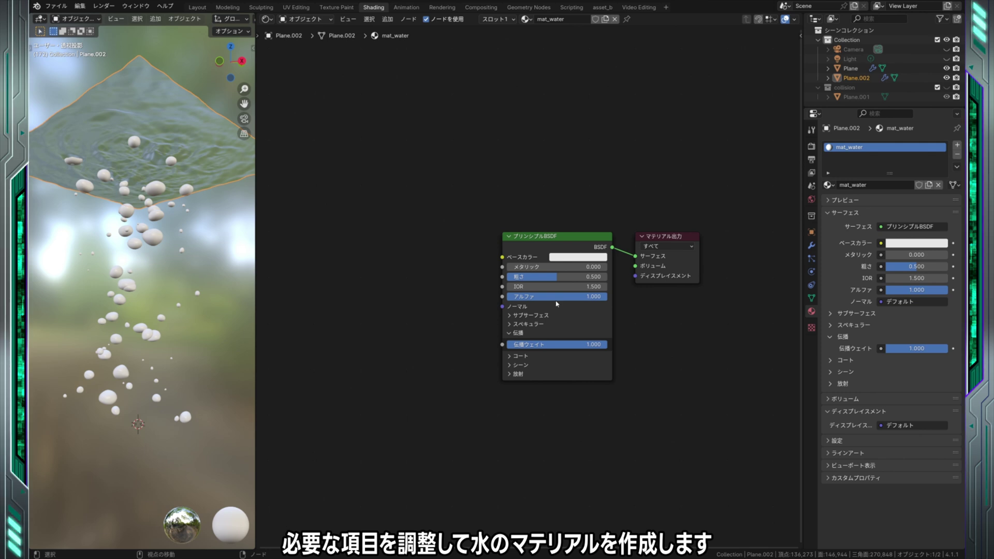
mouse_move(557, 277)
left_mouse_down()
mouse_move(516, 276)
mouse_move(497, 303)
left_mouse_up()
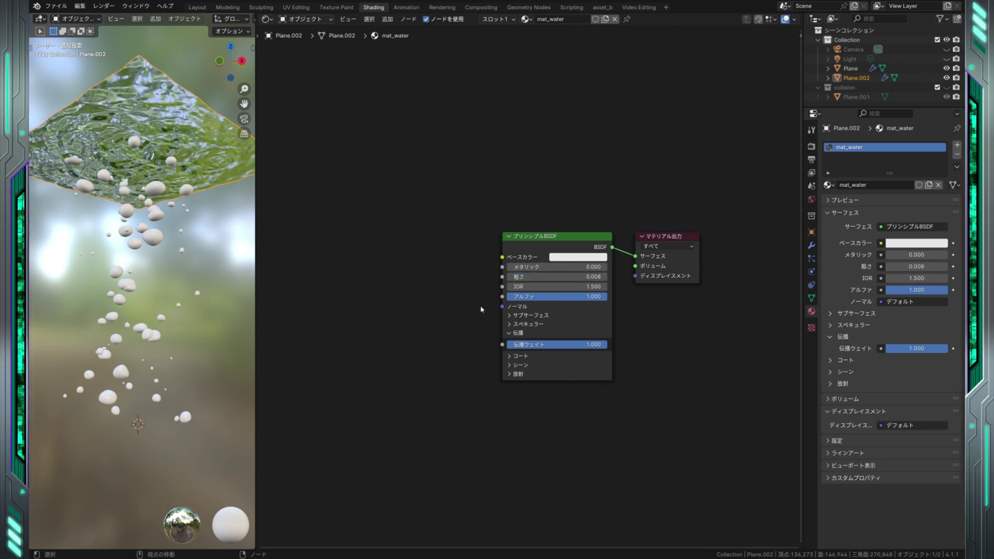
left_click(572, 287)
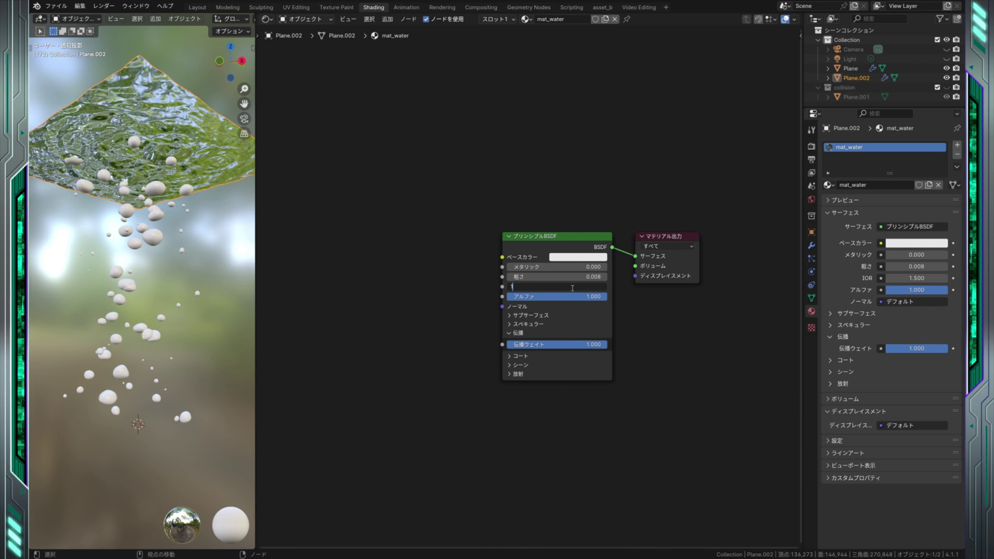
type(".3")
key("Return")
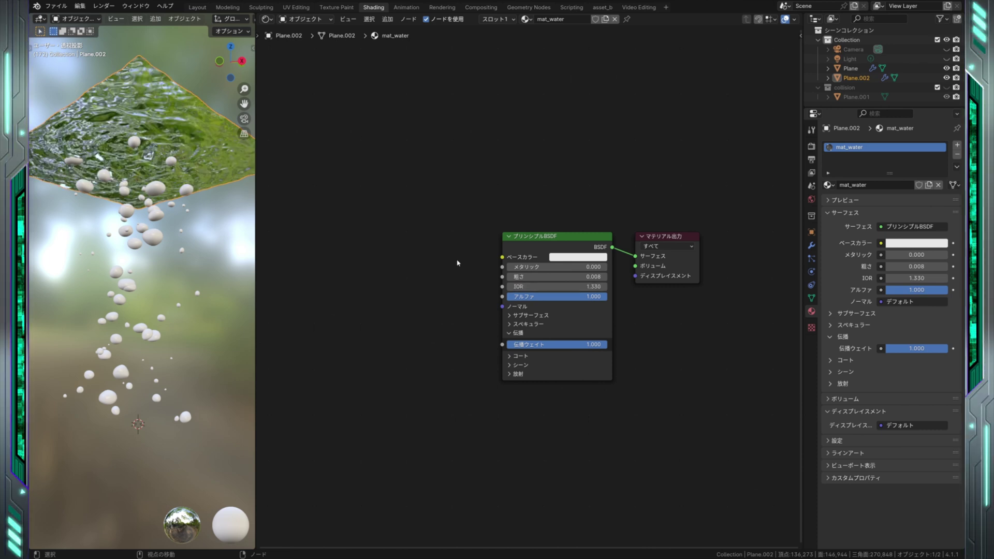
left_click(851, 68)
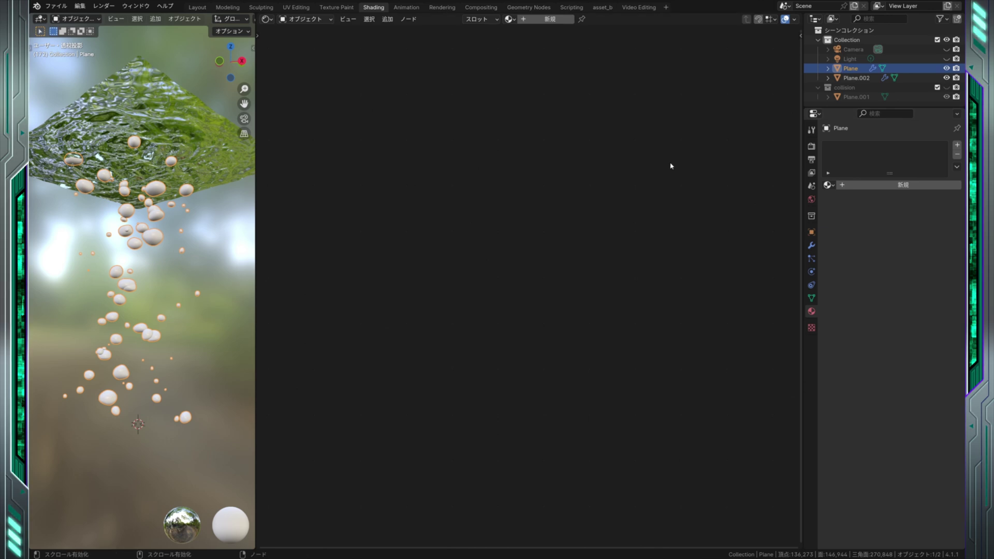
Step: Set the bubbles' Set Material node to mat_water in the Geometry Nodes workspace
left_click(812, 247)
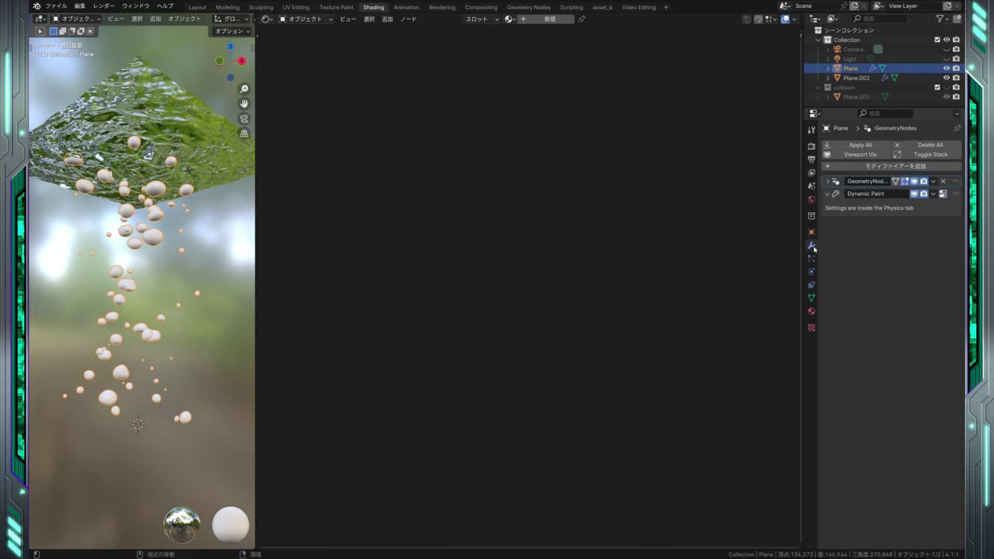
left_click(517, 8)
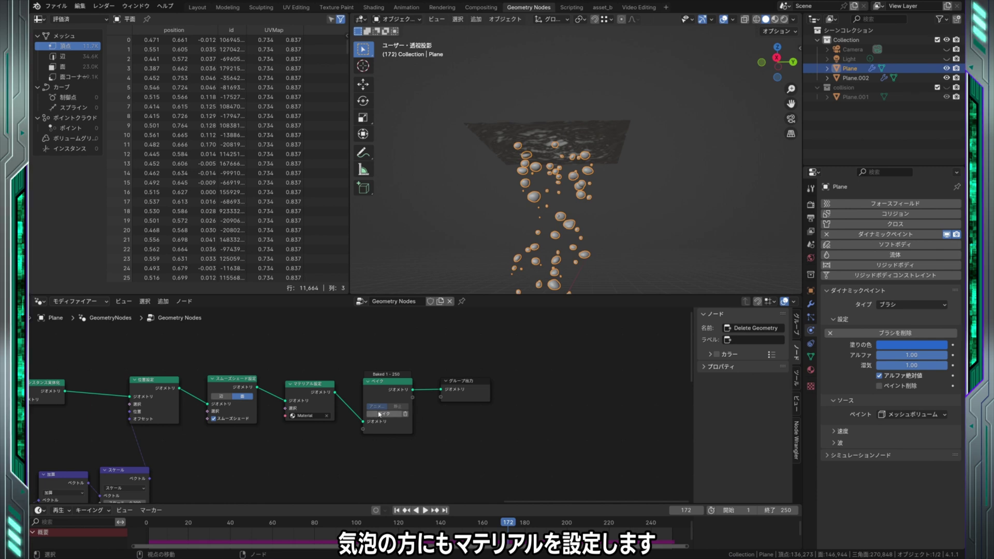
left_click(294, 416)
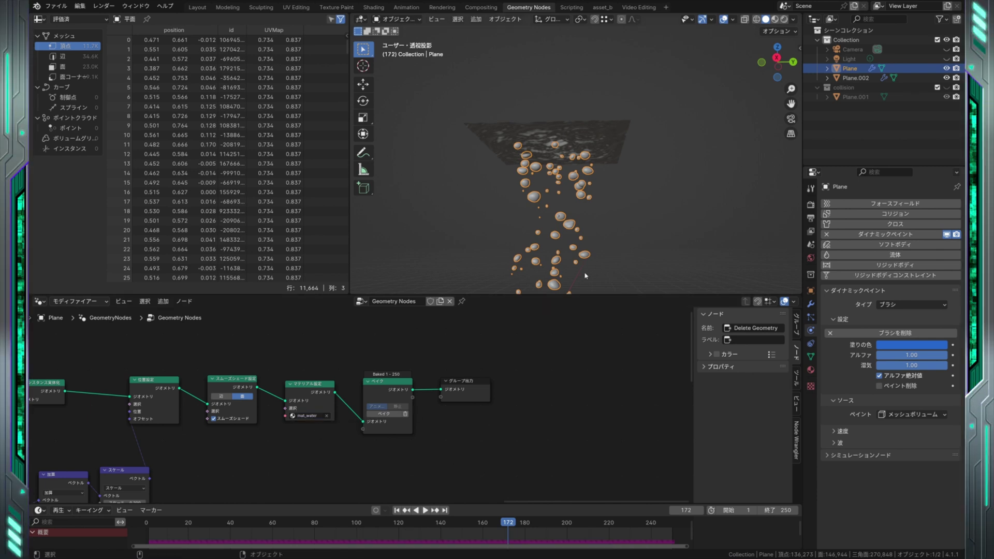
middle_click_drag(586, 276, 595, 230)
Step: Switch the viewport to Material Preview and delete the old bubble bake
left_click(775, 19)
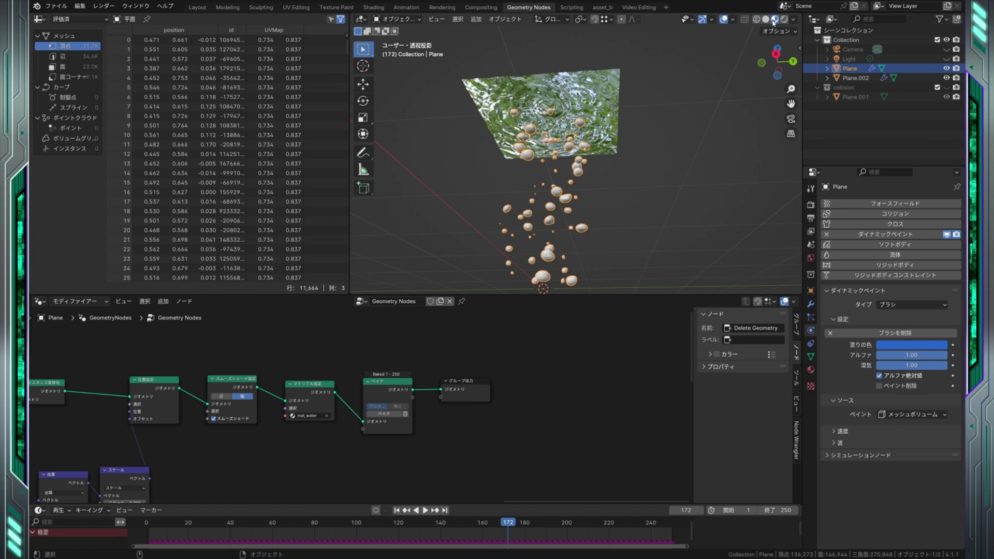
middle_click_drag(666, 169, 640, 204)
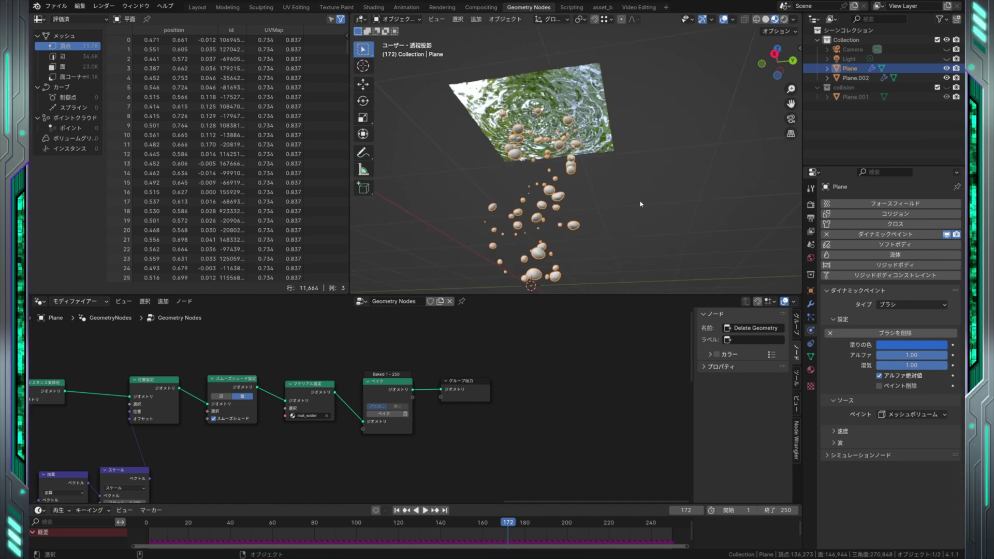
left_click(406, 414)
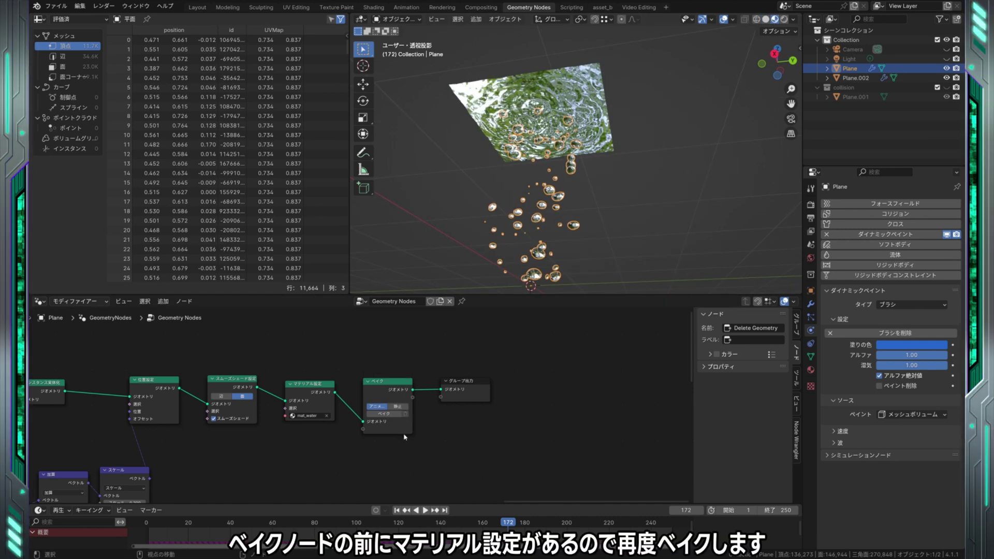
Step: Rebake the bubbles for frames 1–250 and play them back from an early frame
left_click(387, 417)
left_click(386, 414)
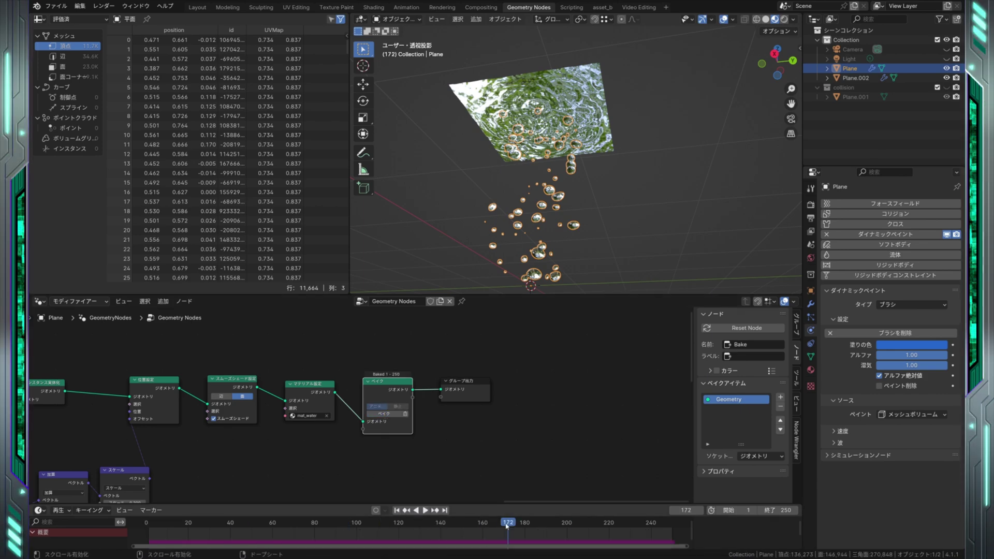
left_click_drag(507, 526, 156, 528)
key("space")
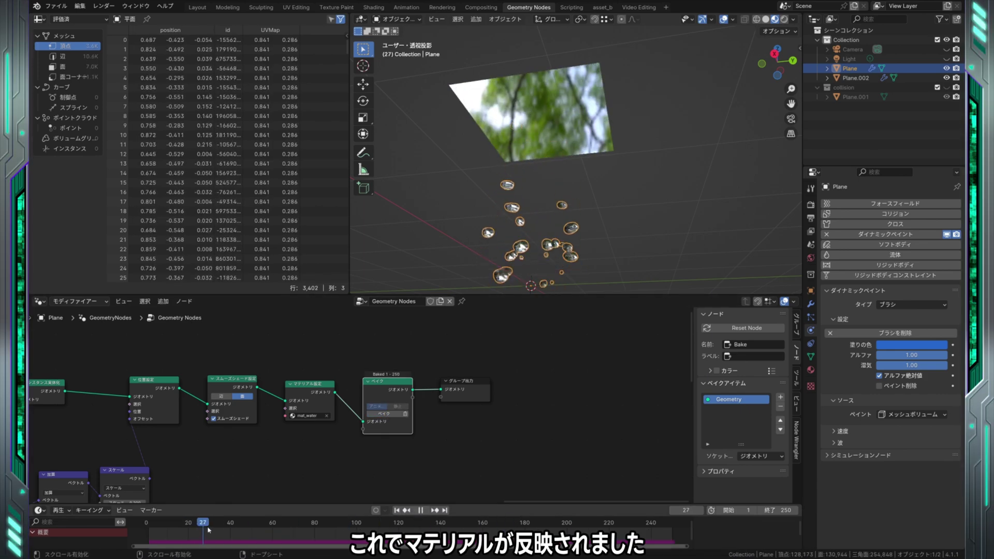
key("space")
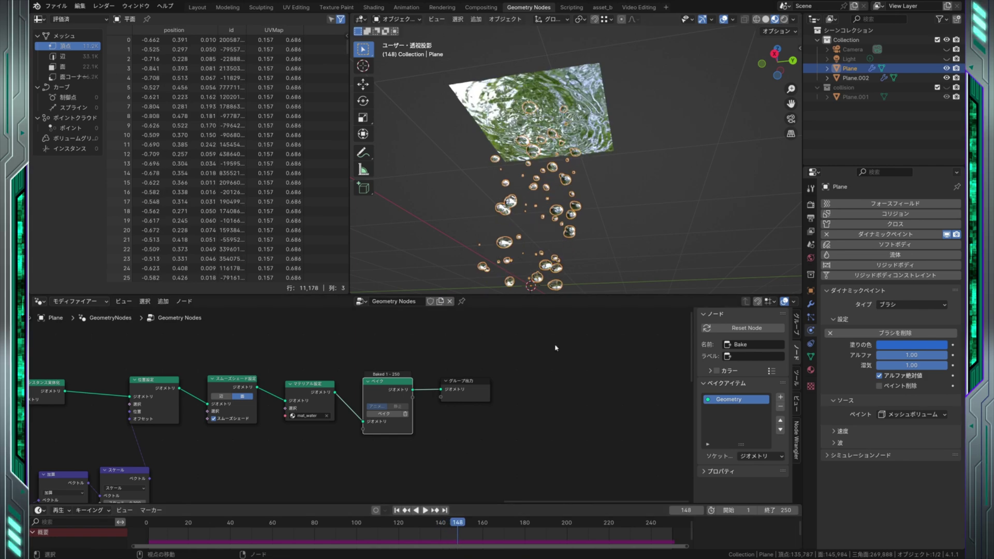
Step: Deselect and orbit to inspect the glassy bubbles beneath the water plane
left_click(636, 257)
middle_click_drag(642, 202, 626, 229)
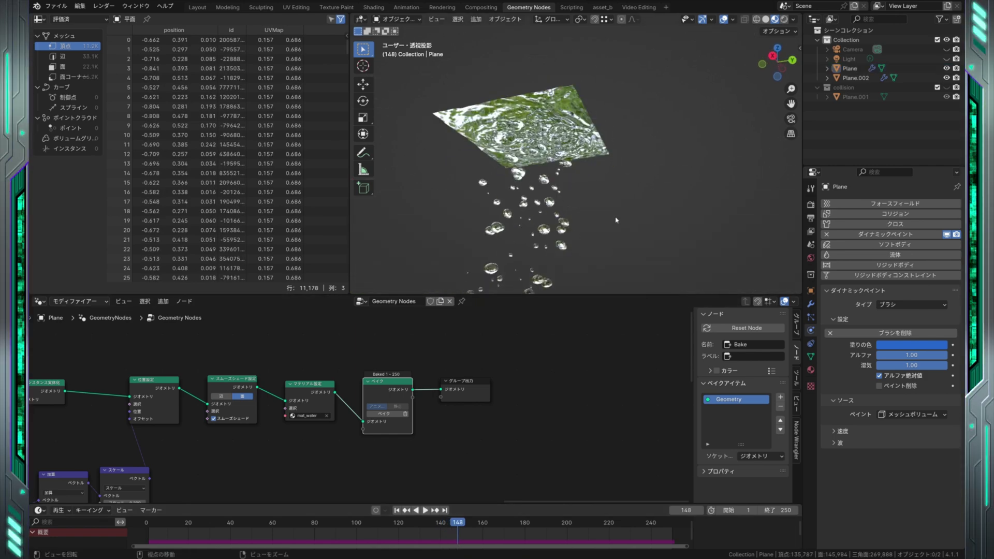
mouse_move(625, 229)
middle_mouse_down()
mouse_move(626, 191)
mouse_move(630, 254)
mouse_move(623, 205)
middle_mouse_up()
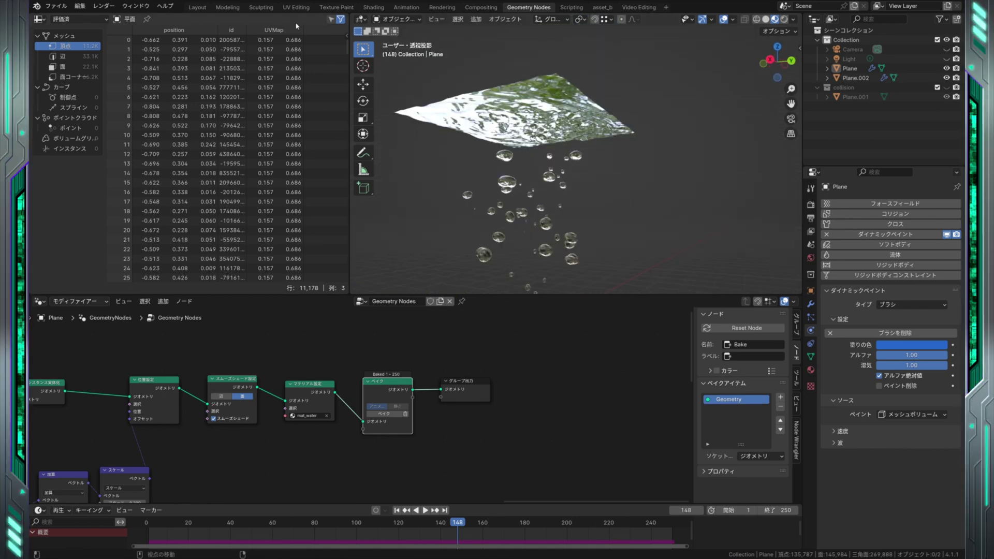
Step: In Layout, switch to Material Preview and replay the animation from the first frame
left_click(197, 8)
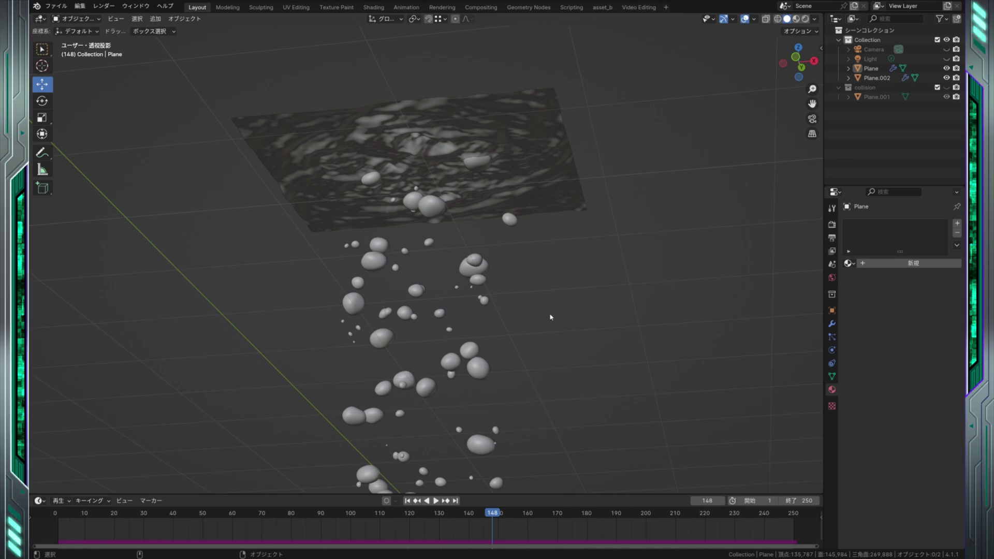
key("z")
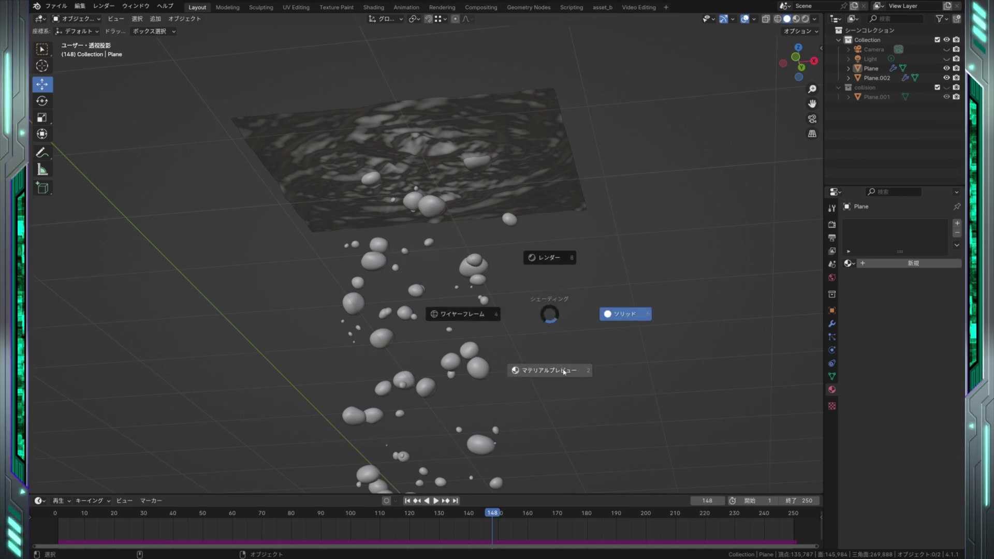
left_click(564, 371)
mouse_move(573, 300)
middle_mouse_down()
mouse_move(555, 348)
mouse_move(561, 280)
mouse_move(574, 284)
middle_mouse_up()
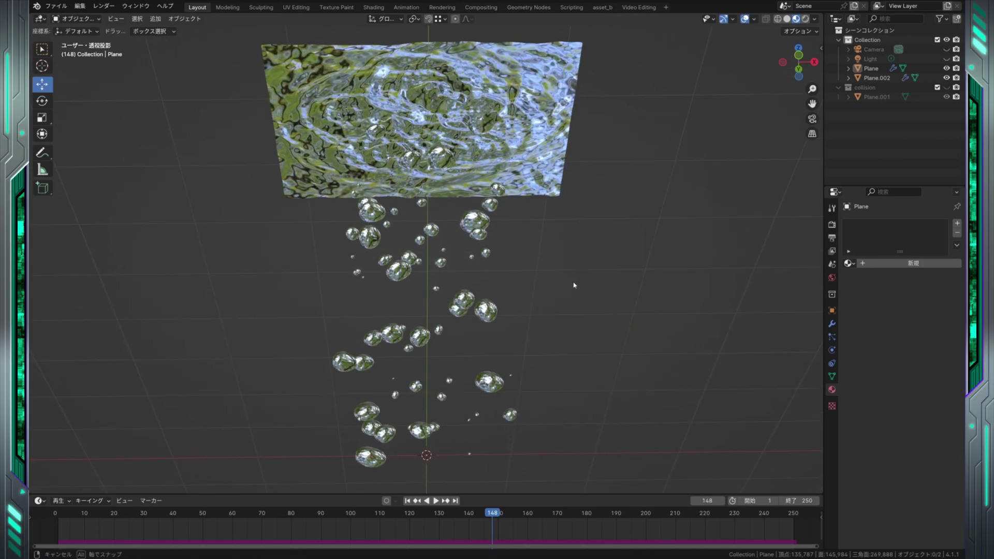
left_click(408, 501)
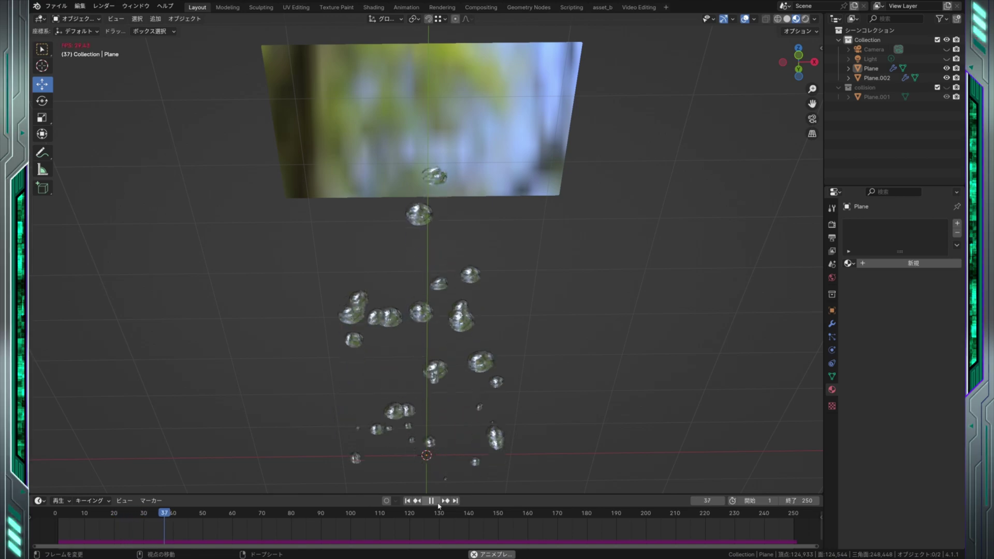